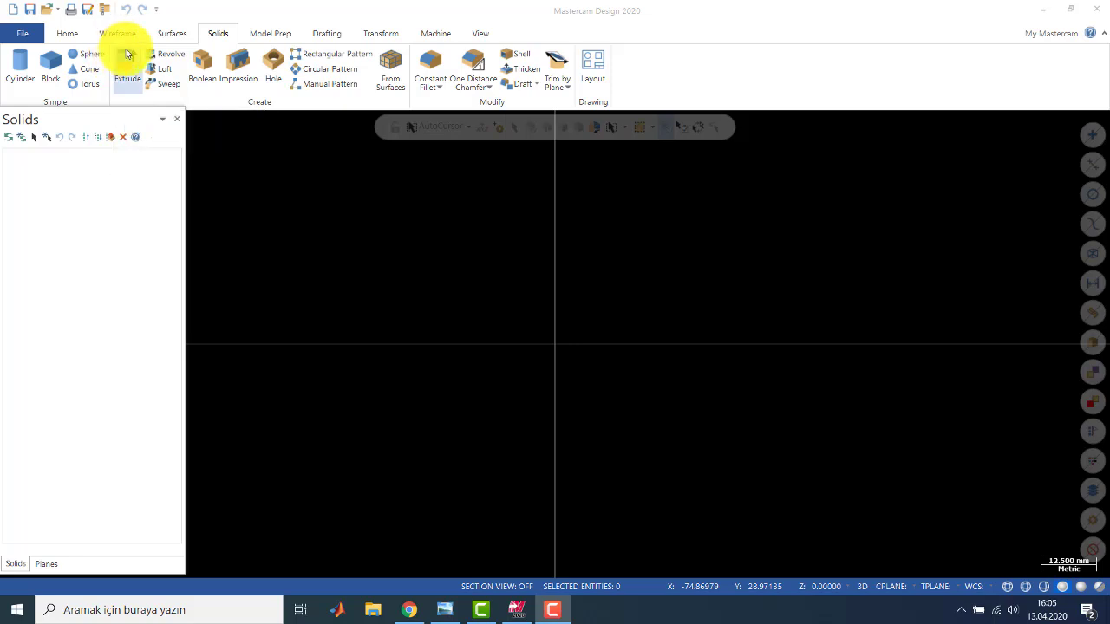
Draw a rectangle from the origin and set its width to 70 mm and height to 80 mm
left_click(117, 34)
left_click(400, 65)
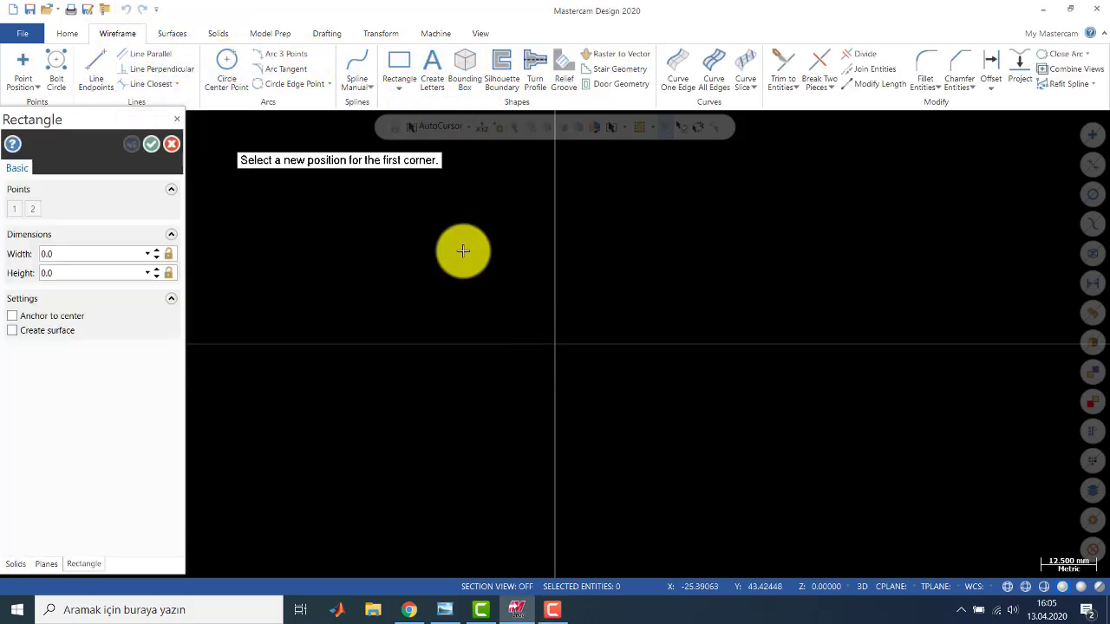
left_click(555, 344)
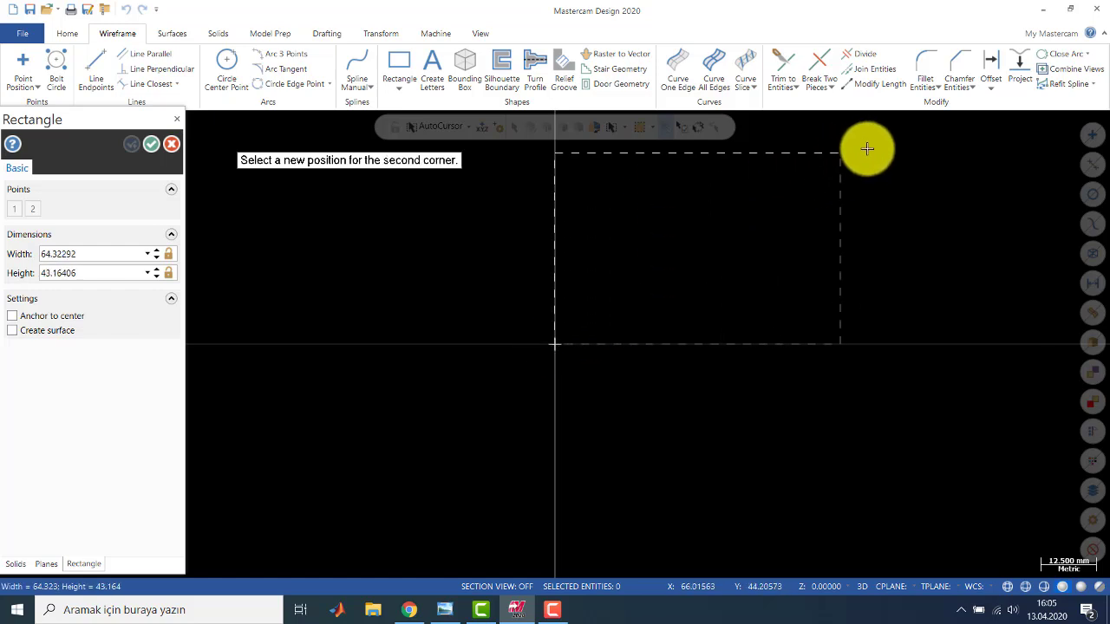
left_click(862, 192)
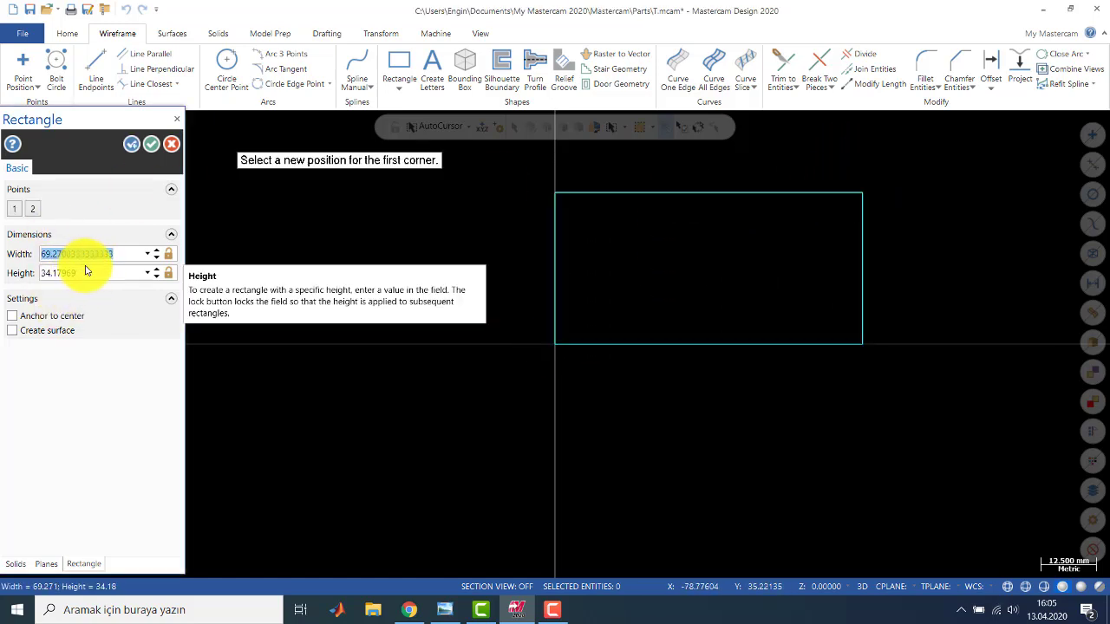
key("Tab")
type("80")
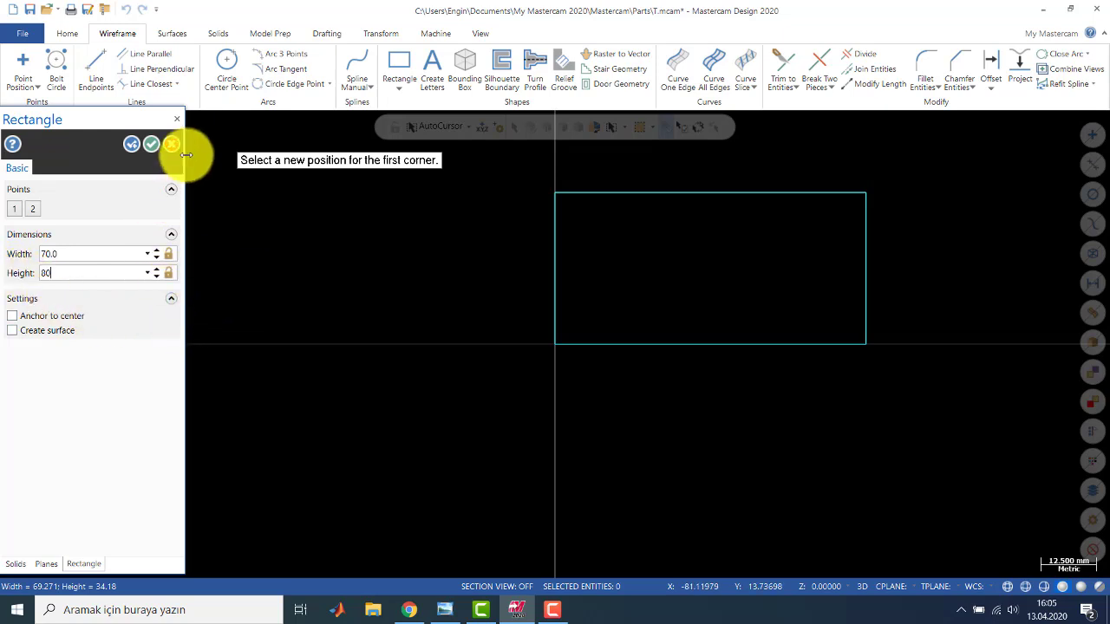
left_click(150, 145)
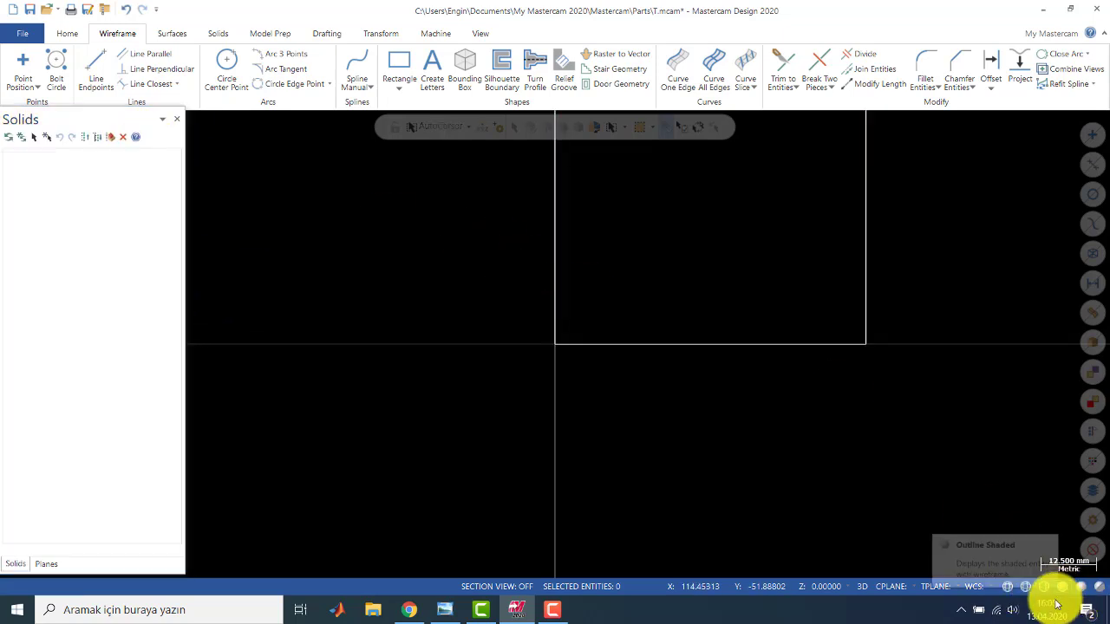
Lower the system speaker volume to 28
left_click(1015, 613)
scroll(1010, 614, "down", 5)
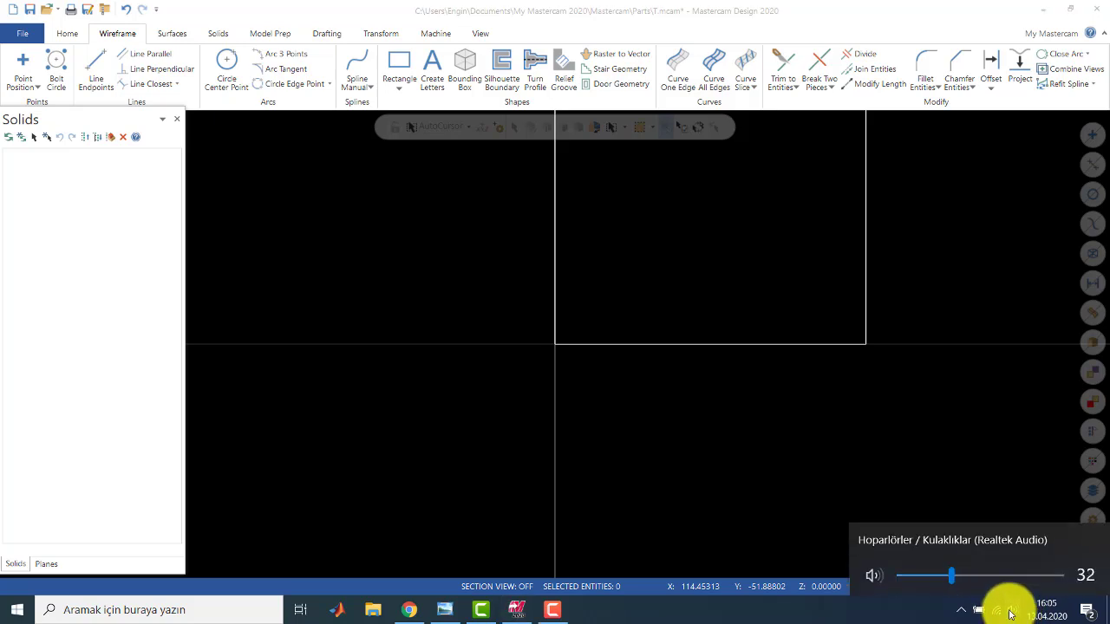
scroll(1010, 609, "down", 1)
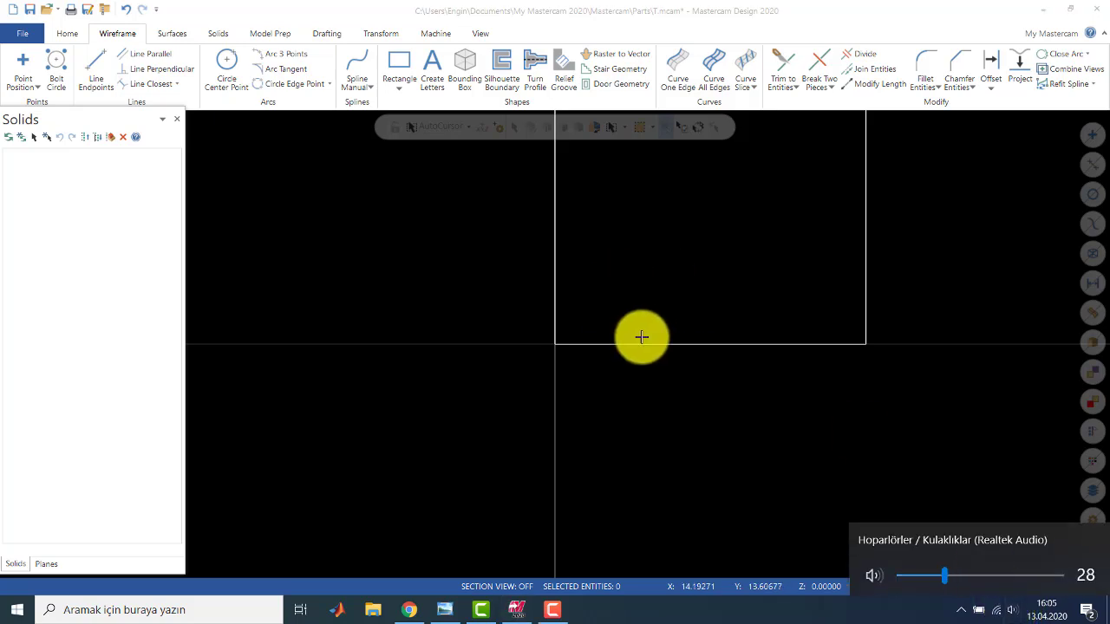
In isometric view and 2D construction mode, draw a 70 × 80 mm rectangle at Z 20 by snapping to the base rectangle's opposite corners
right_click(417, 213)
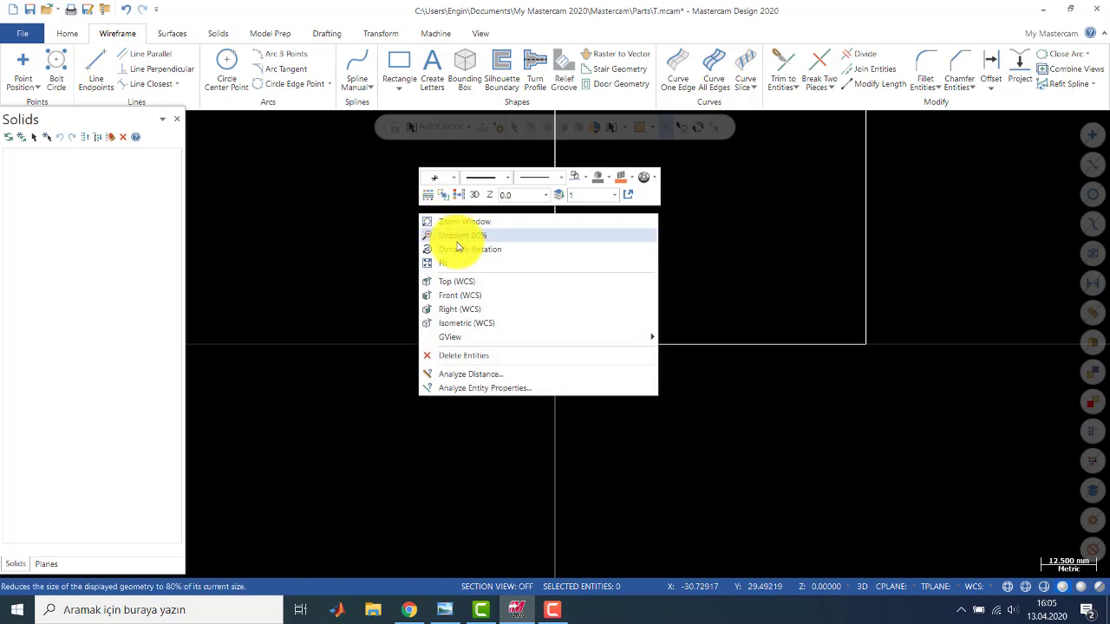
left_click(475, 323)
scroll(572, 362, "down", 3)
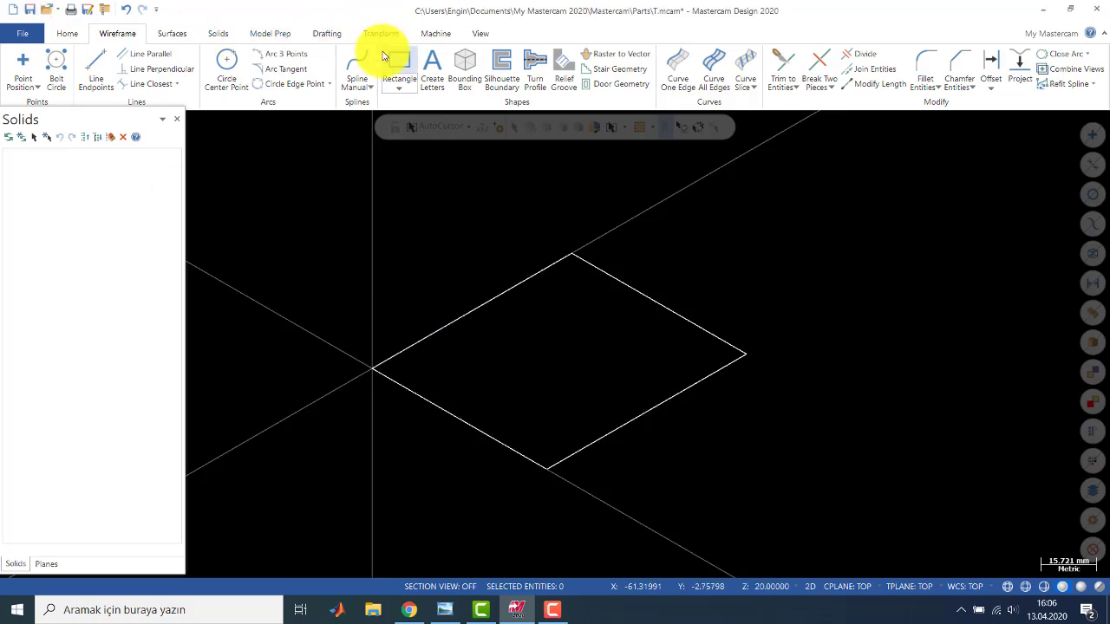
left_click(371, 368)
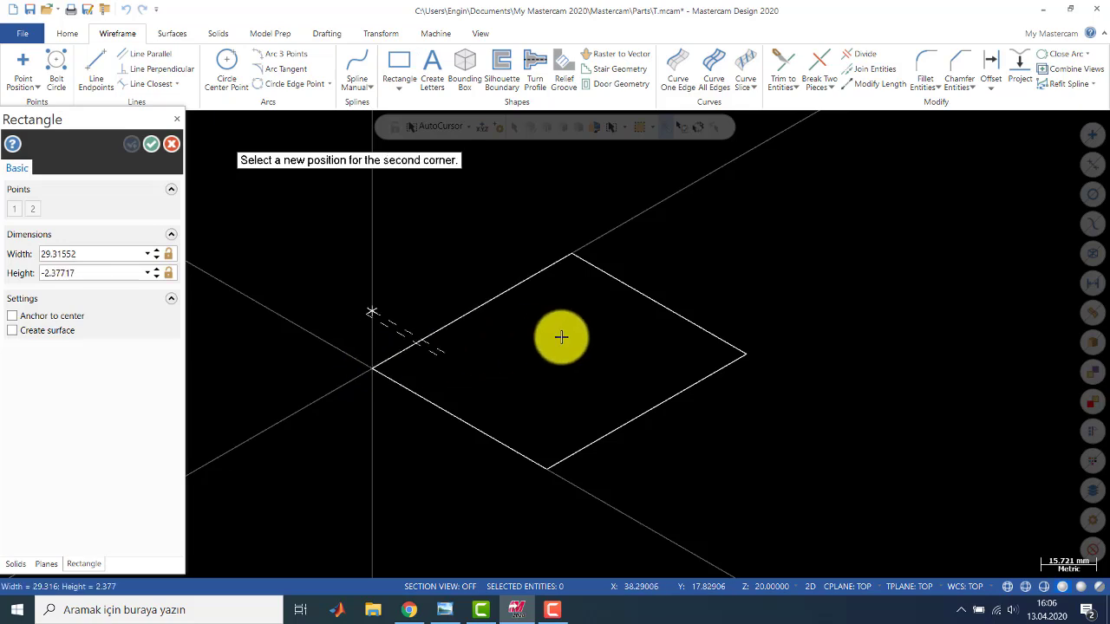
left_click(745, 350)
middle_click_drag(689, 355, 674, 327)
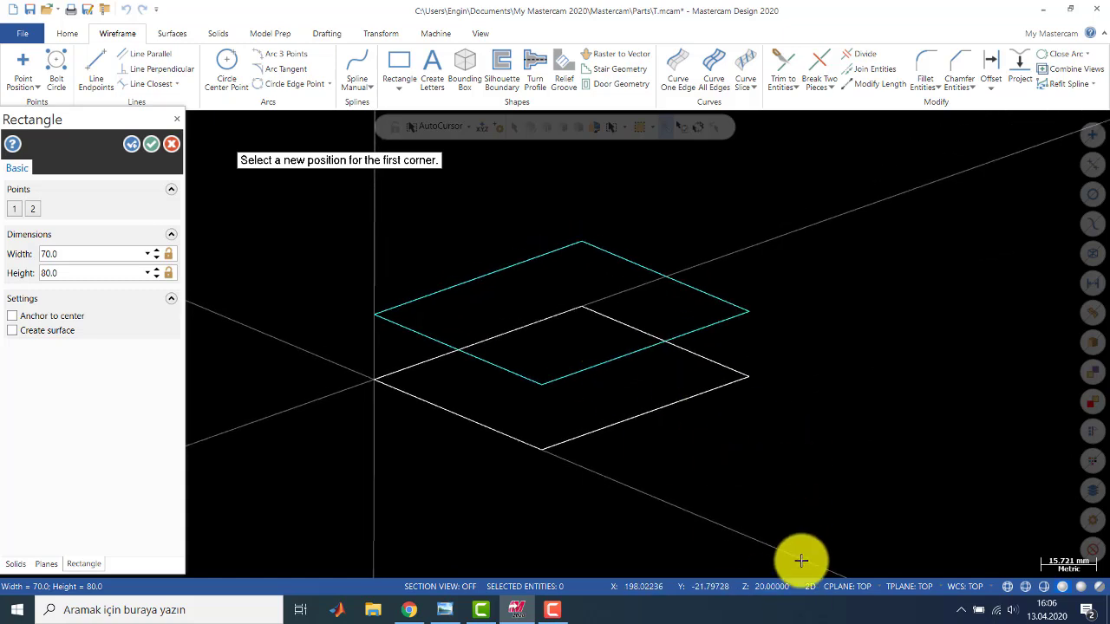
Switch to 3D construction mode and draw a rectangle about 95 × 86 mm starting from the base rectangle's origin corner
left_click(810, 587)
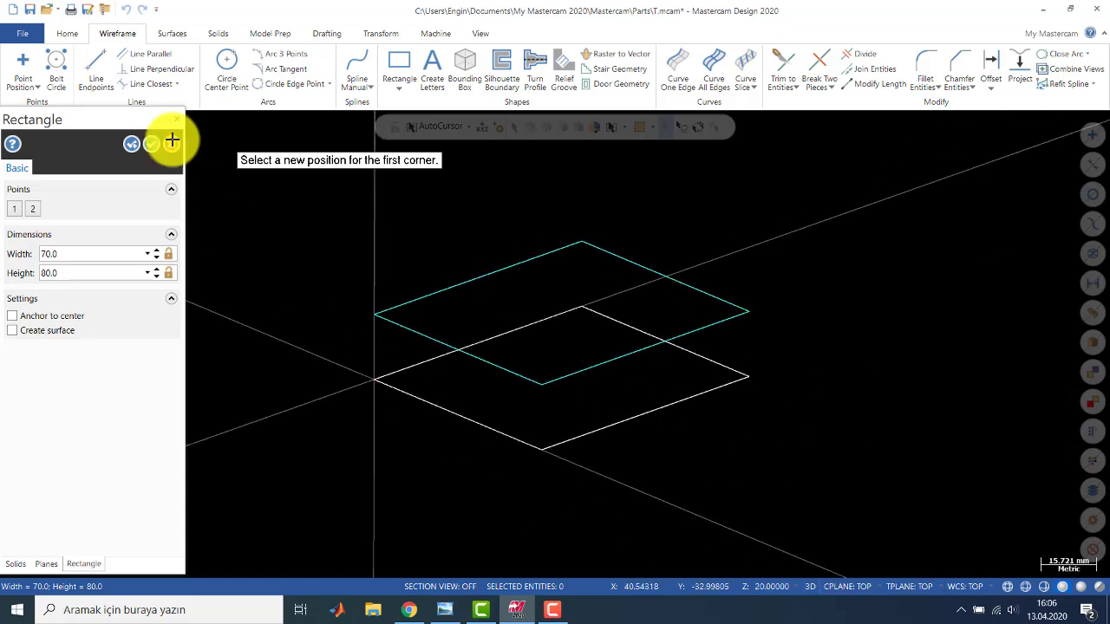
left_click(400, 64)
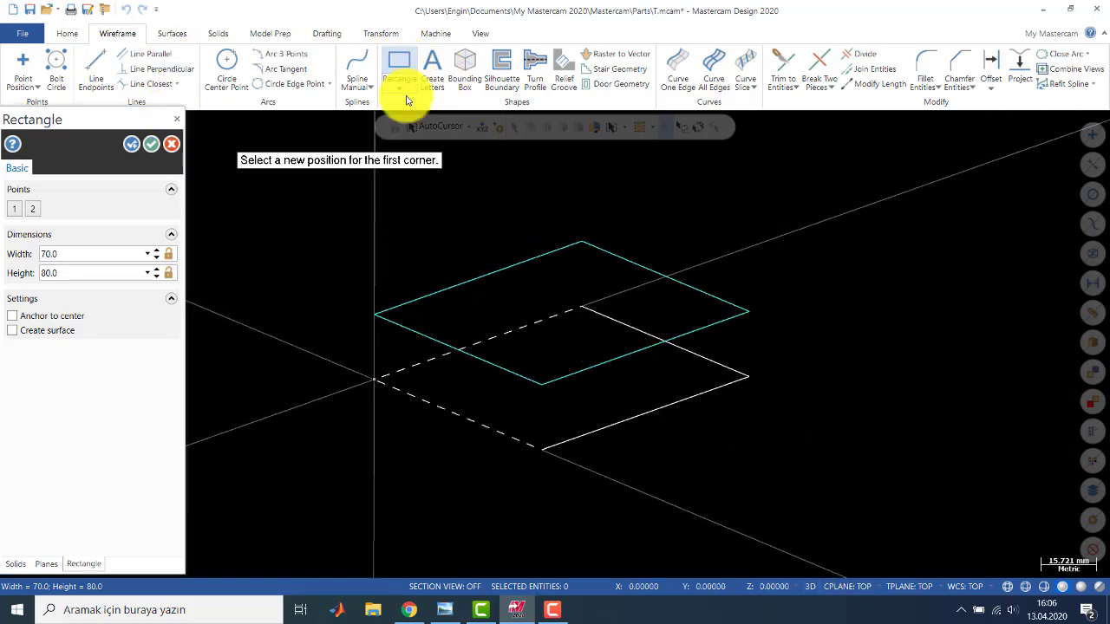
left_click(376, 381)
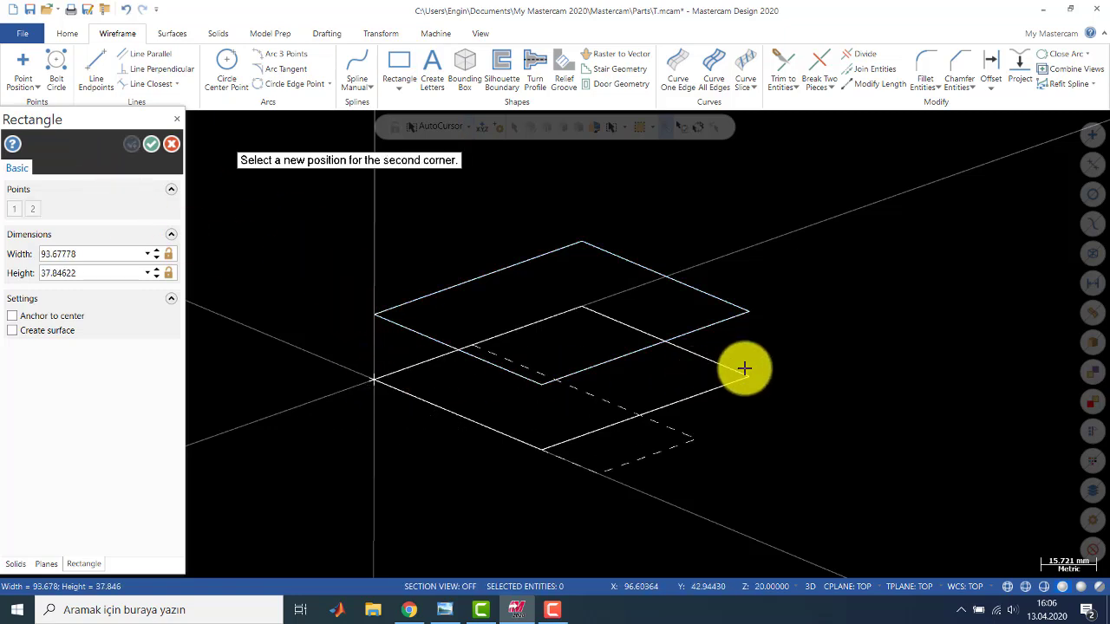
left_click(821, 331)
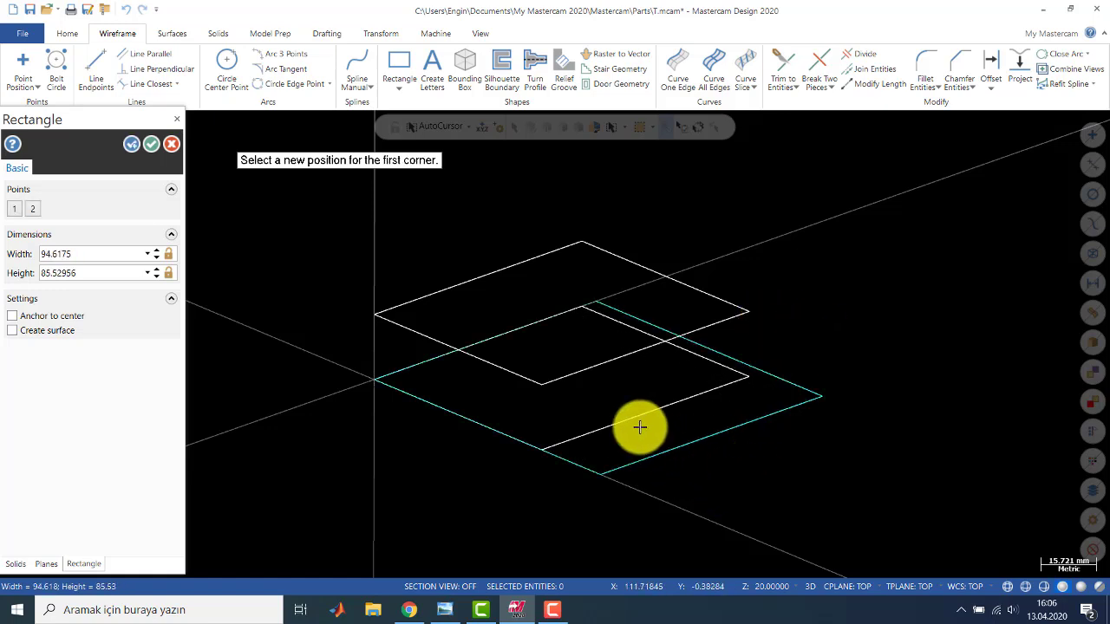
key("Escape")
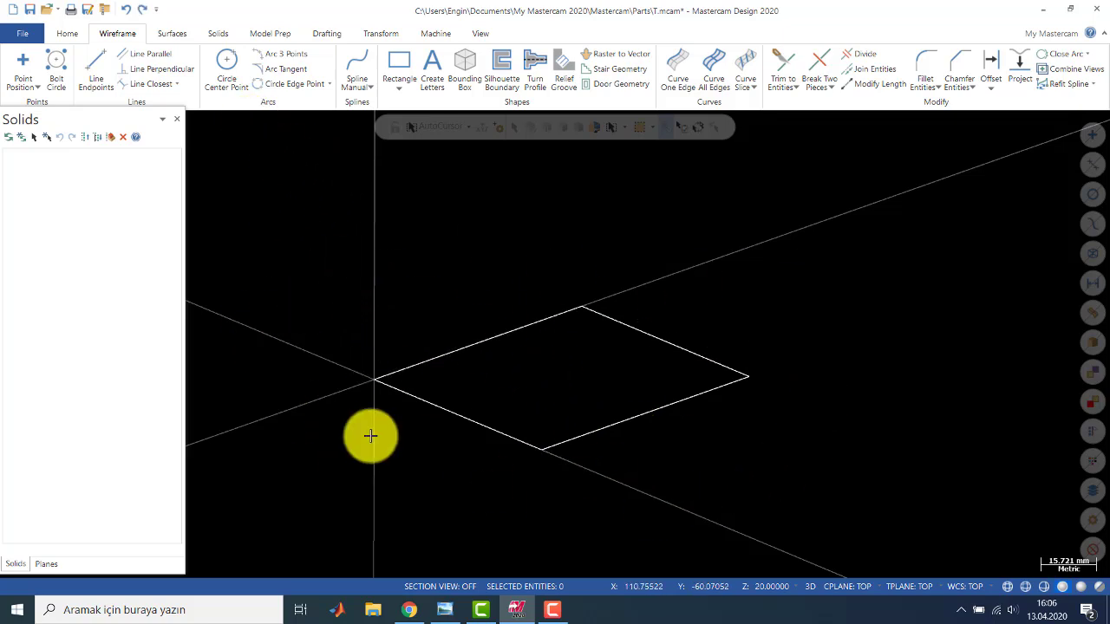
Try selecting the base rectangle as the profile for a solid extrusion with the chain and window selection methods
left_click(219, 34)
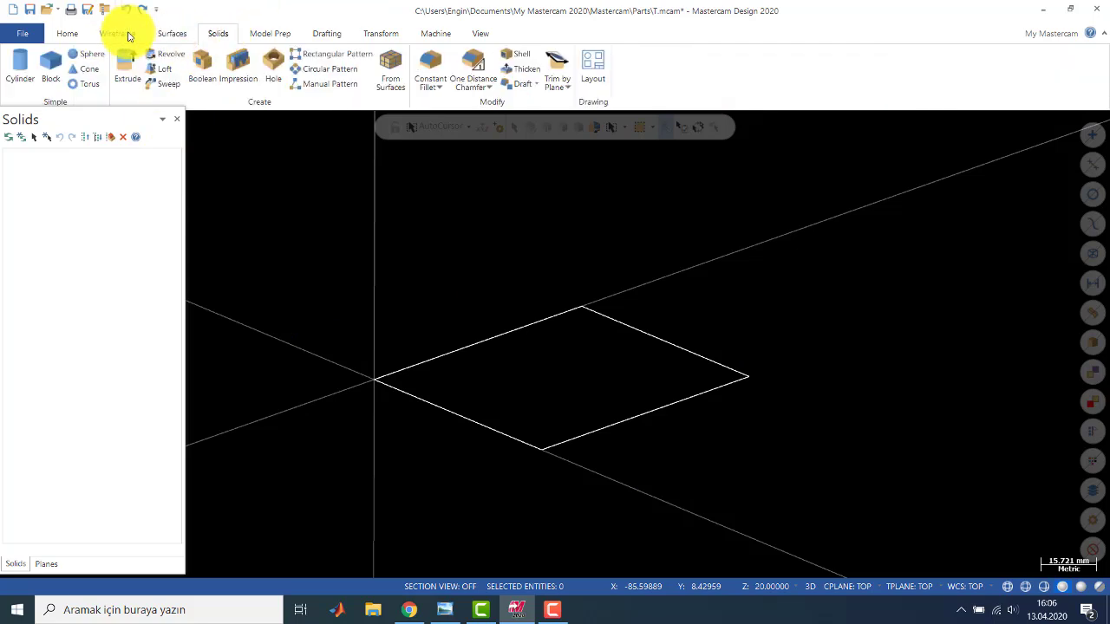
left_click(119, 57)
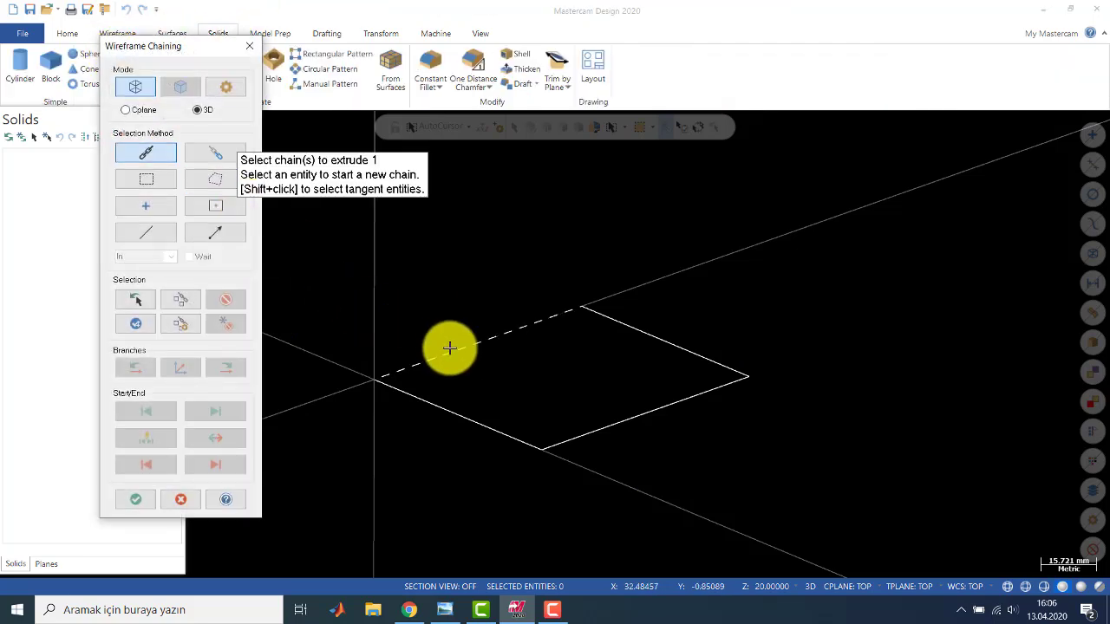
left_click(457, 357)
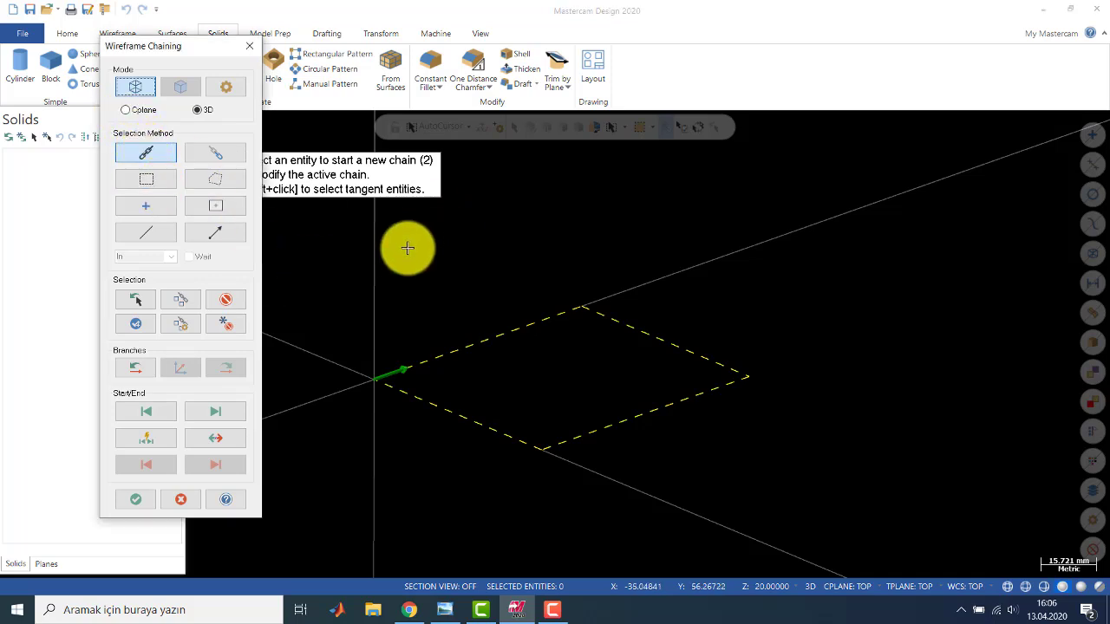
left_click(146, 179)
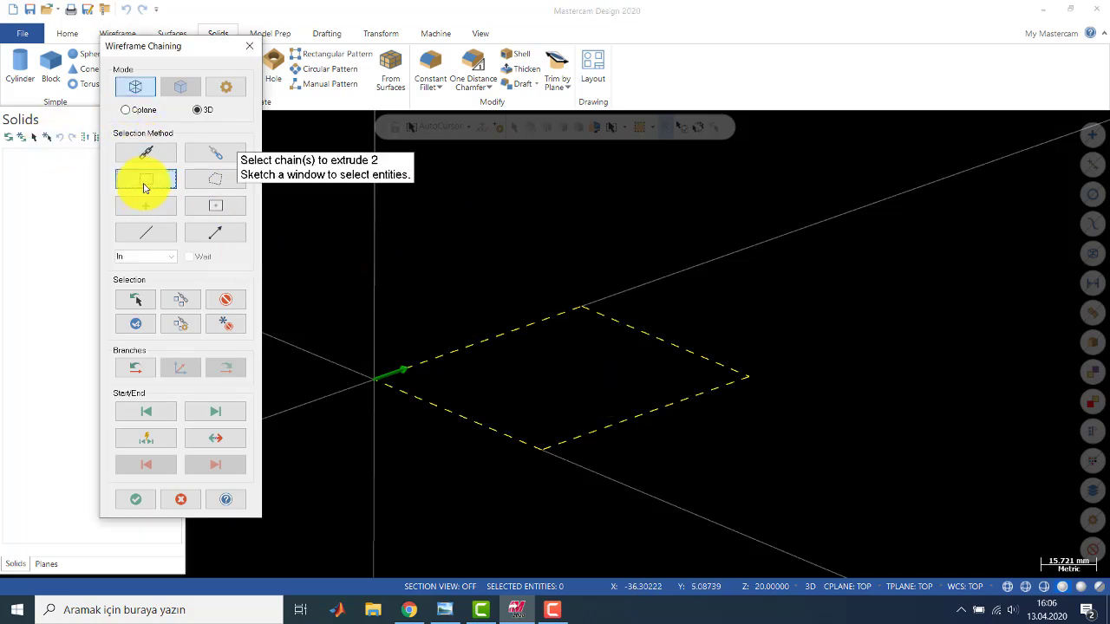
mouse_move(319, 249)
left_mouse_down()
mouse_move(674, 439)
mouse_move(861, 489)
mouse_move(905, 526)
left_mouse_up()
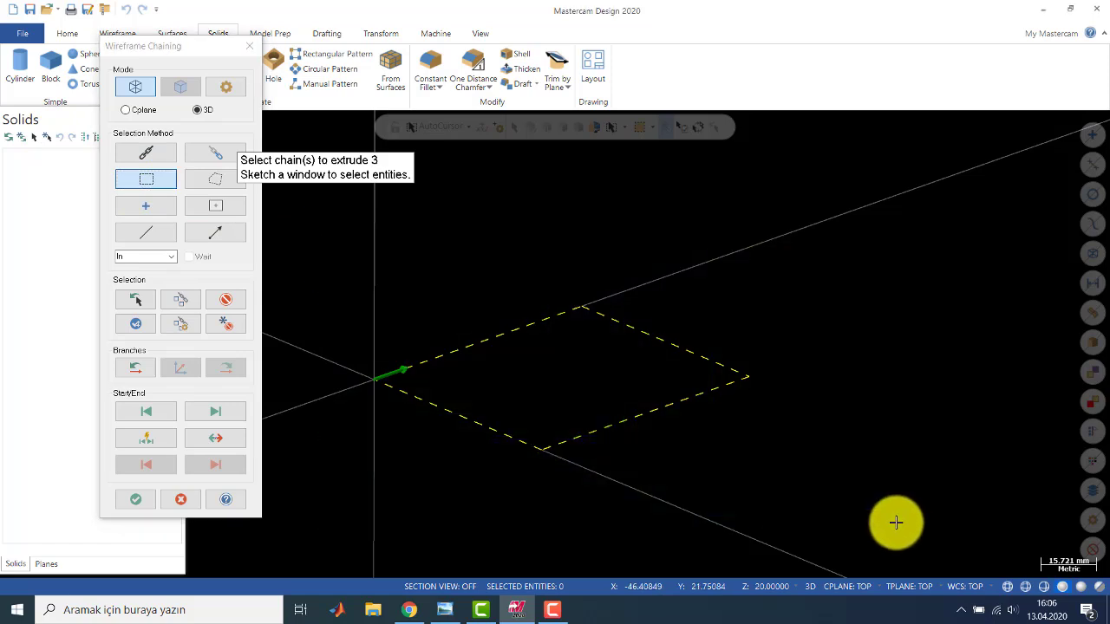
left_click(145, 154)
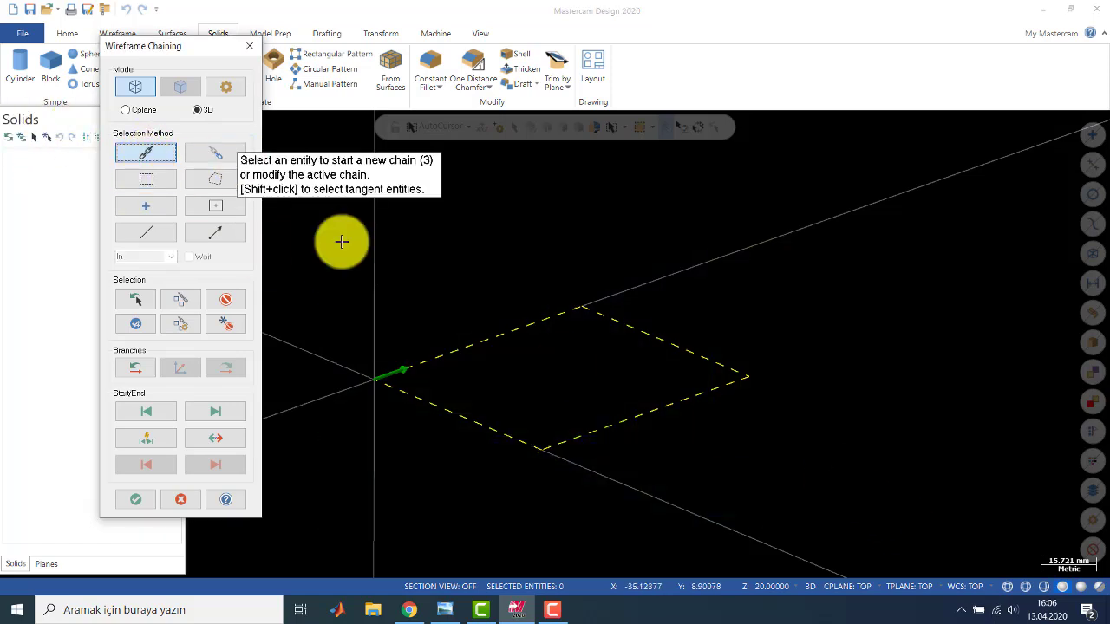
left_click(443, 356)
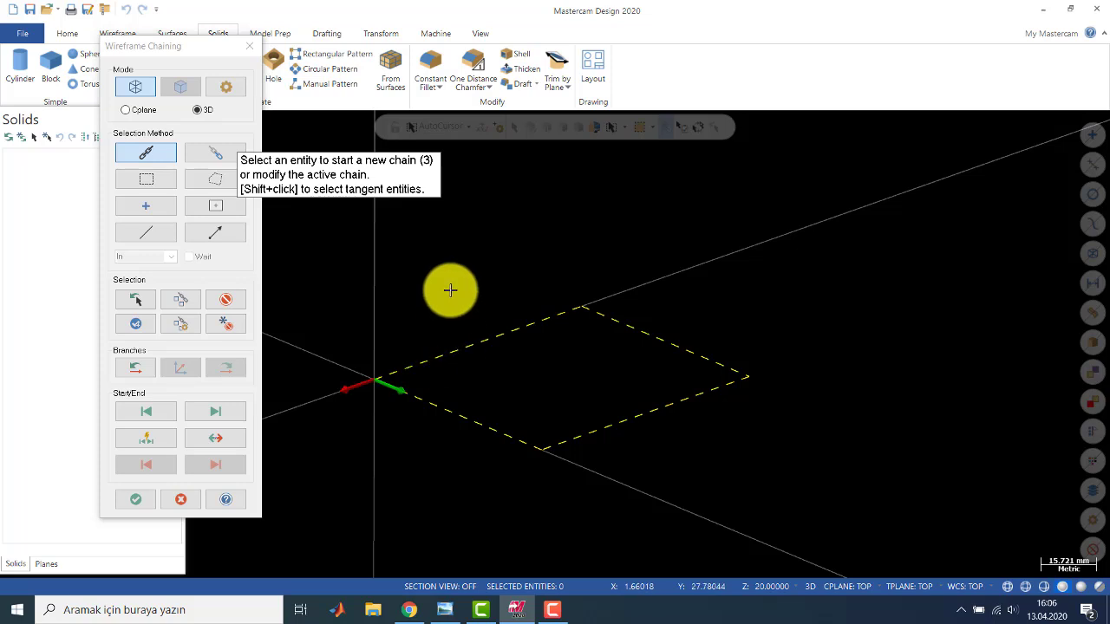
key("Escape")
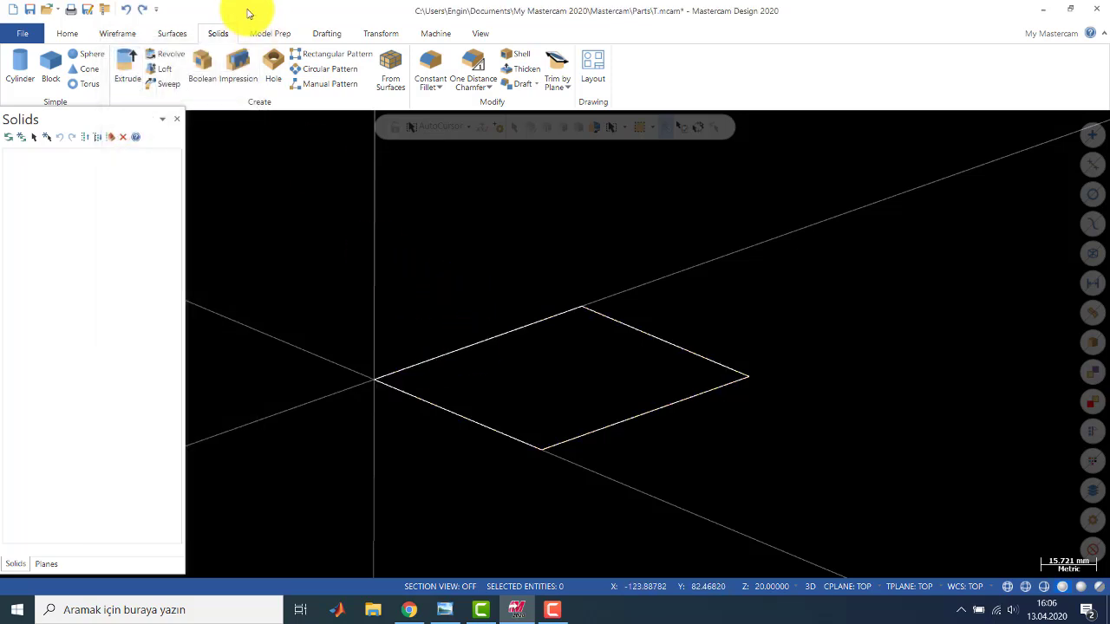
left_click(126, 57)
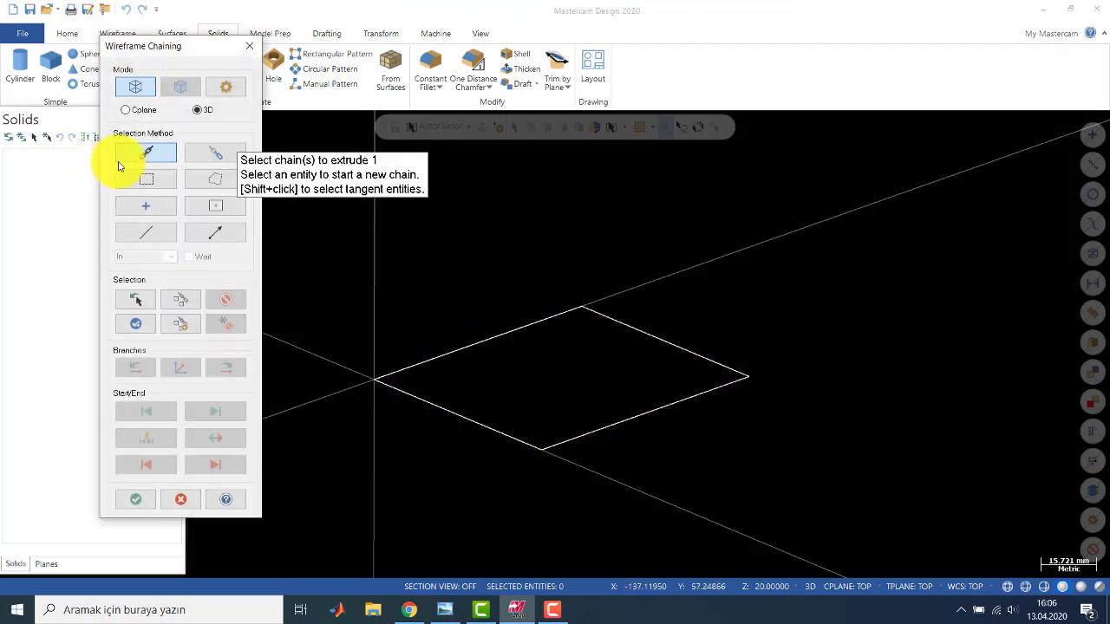
left_click(471, 347)
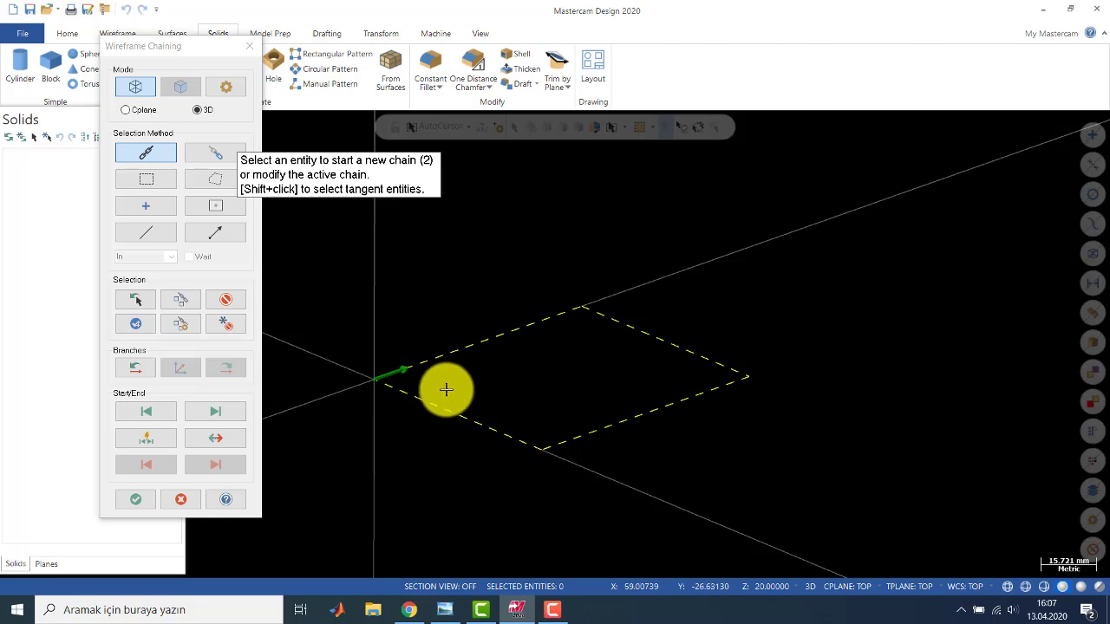
key("Escape")
Delete the rectangle's edge along the X axis and redraw it as two lines running from its corners to near its middle
left_click(412, 393)
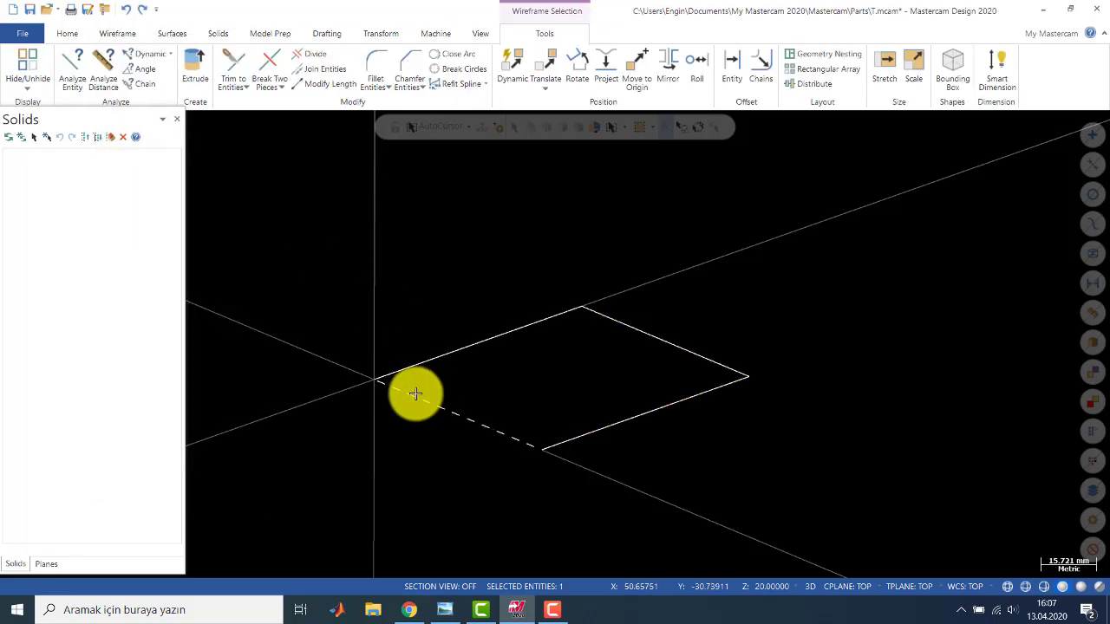
key("Escape")
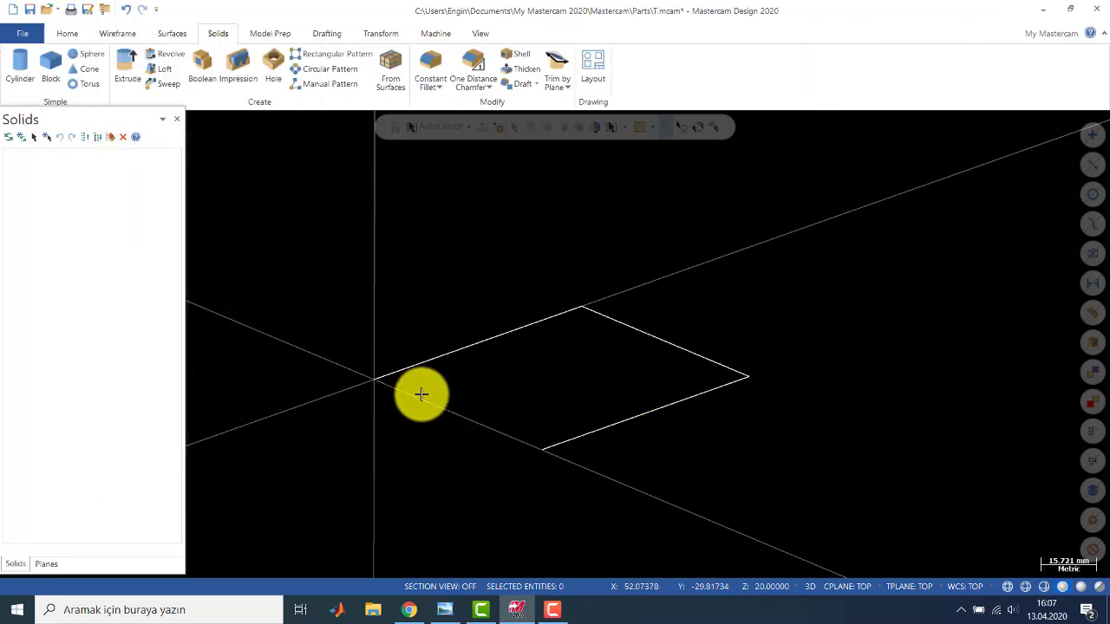
left_click(65, 33)
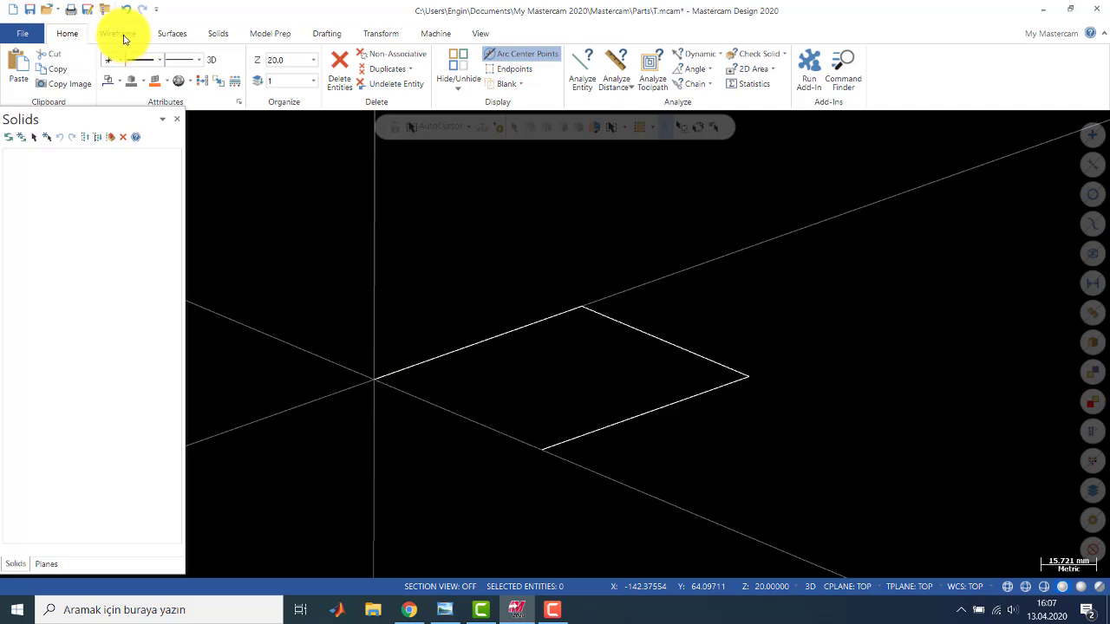
left_click(124, 37)
left_click(96, 69)
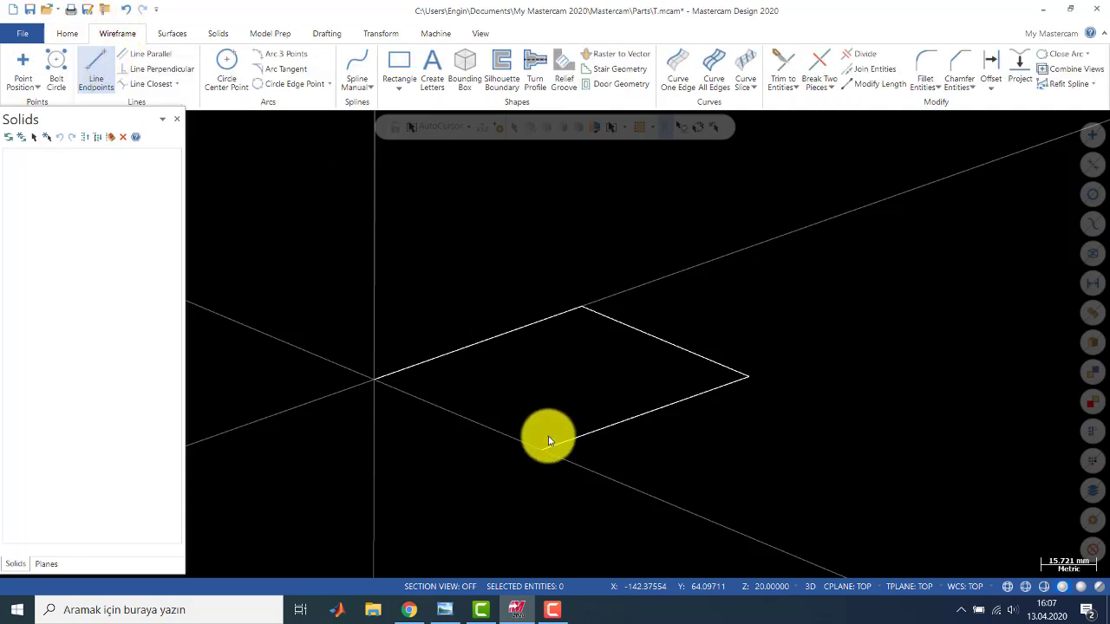
left_click(541, 449)
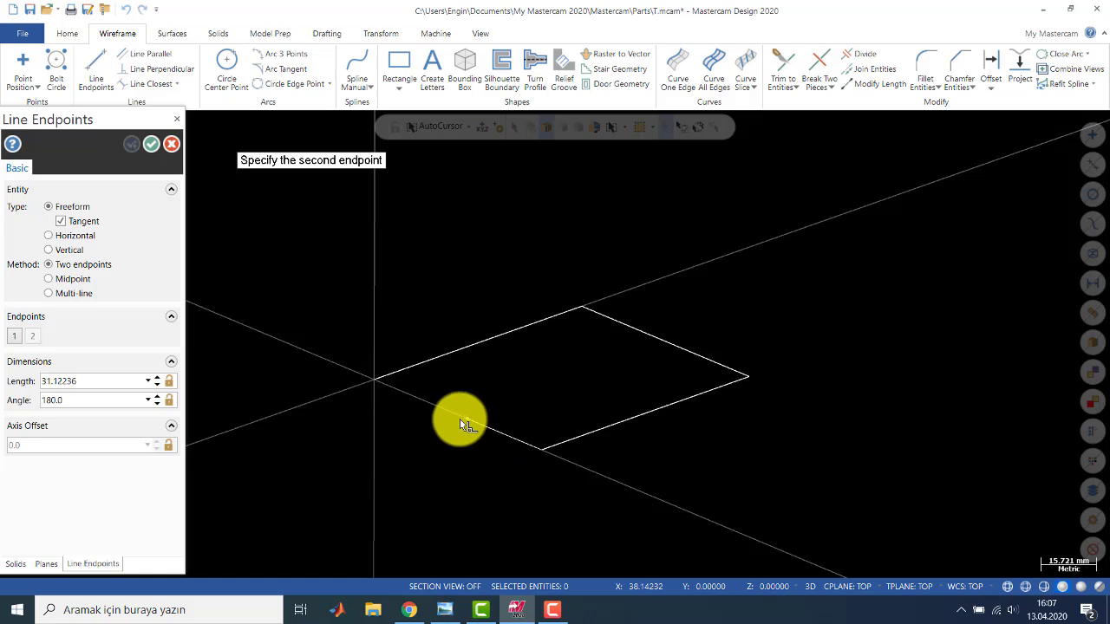
left_click(465, 424)
left_click(377, 385)
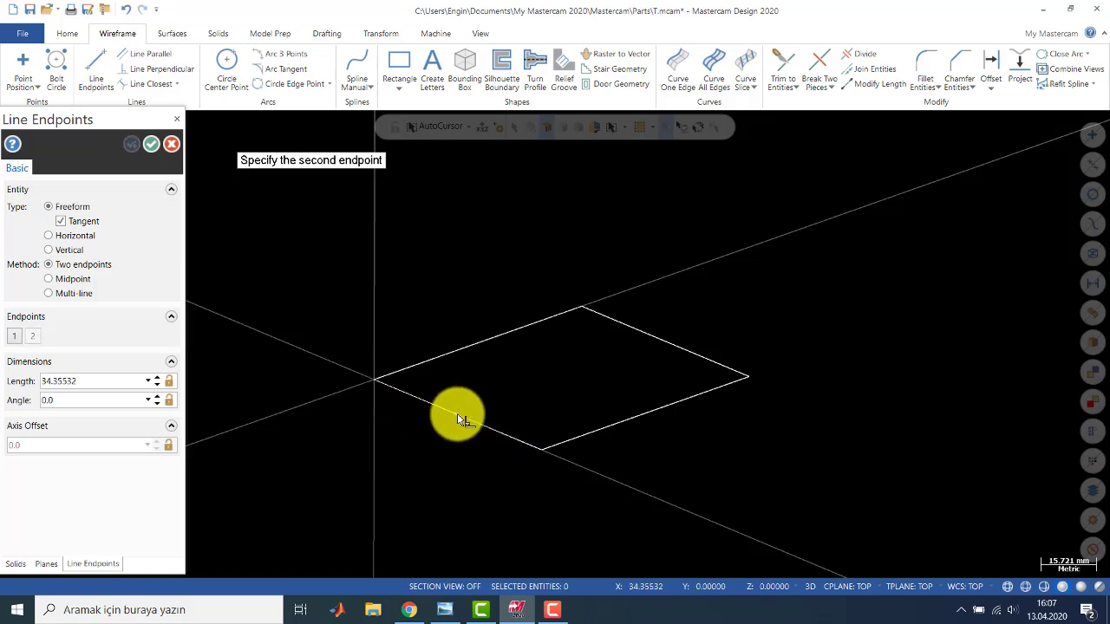
left_click(458, 416)
key("Escape")
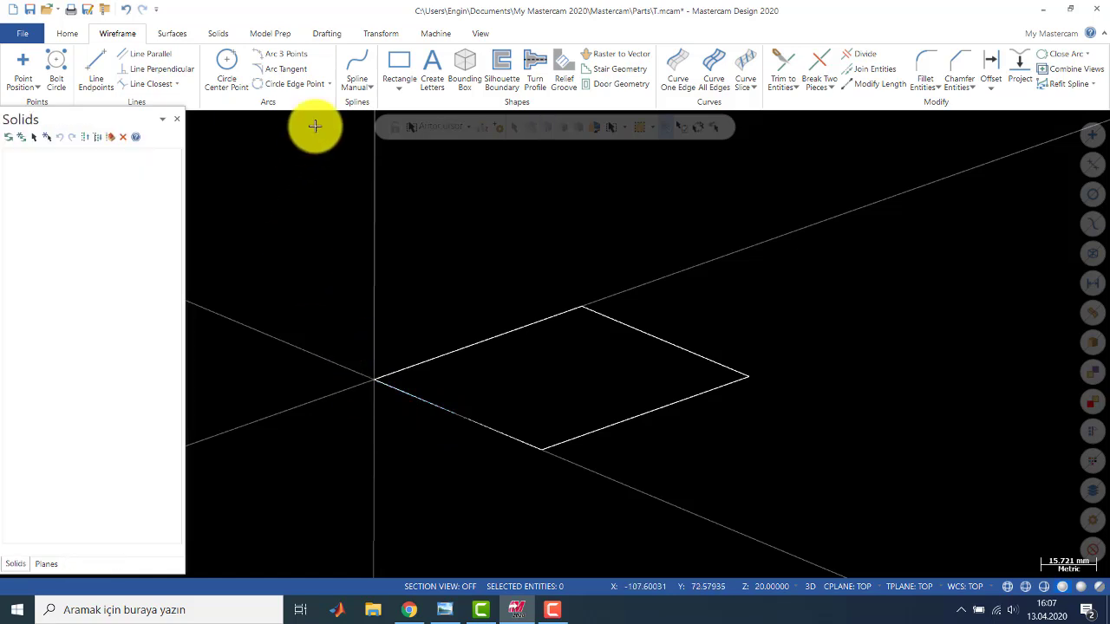
Try to chain the rectangle with the gap in its X-axis edge for a solid extrusion and inspect where the chain breaks
left_click(213, 35)
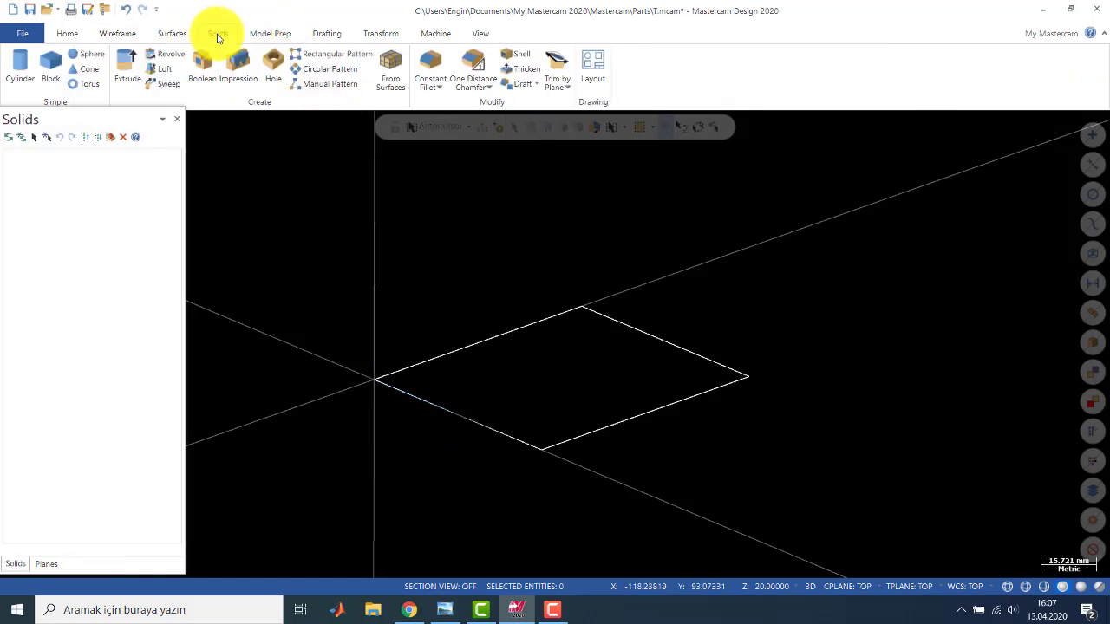
left_click(130, 65)
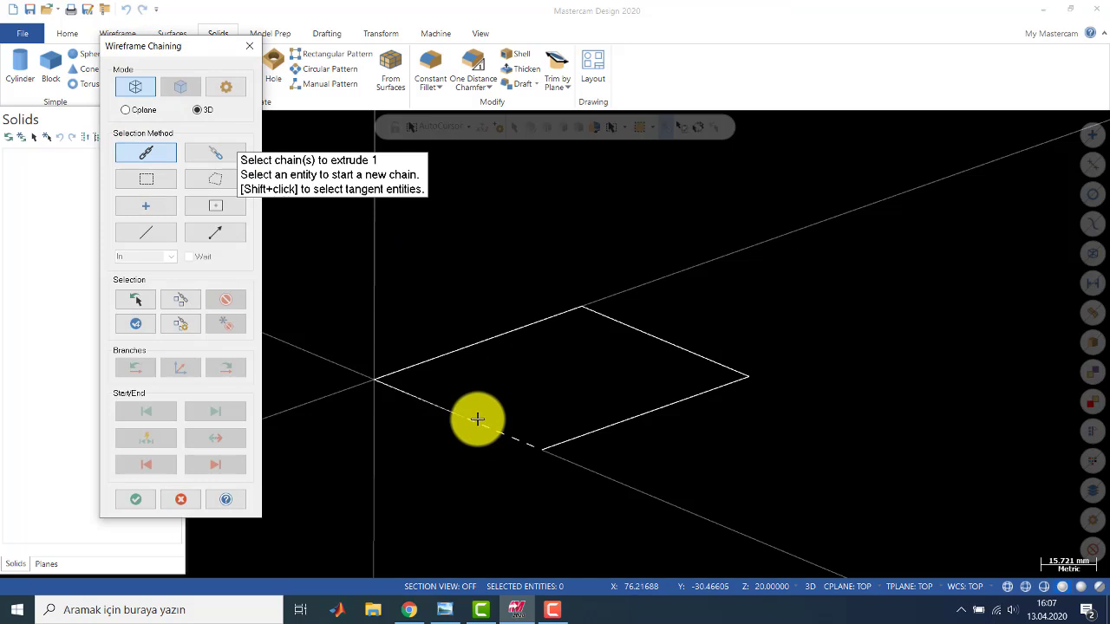
left_click(459, 350)
scroll(473, 423, "up", 3)
scroll(463, 402, "up", 3)
scroll(431, 402, "up", 1)
scroll(386, 347, "down", 2)
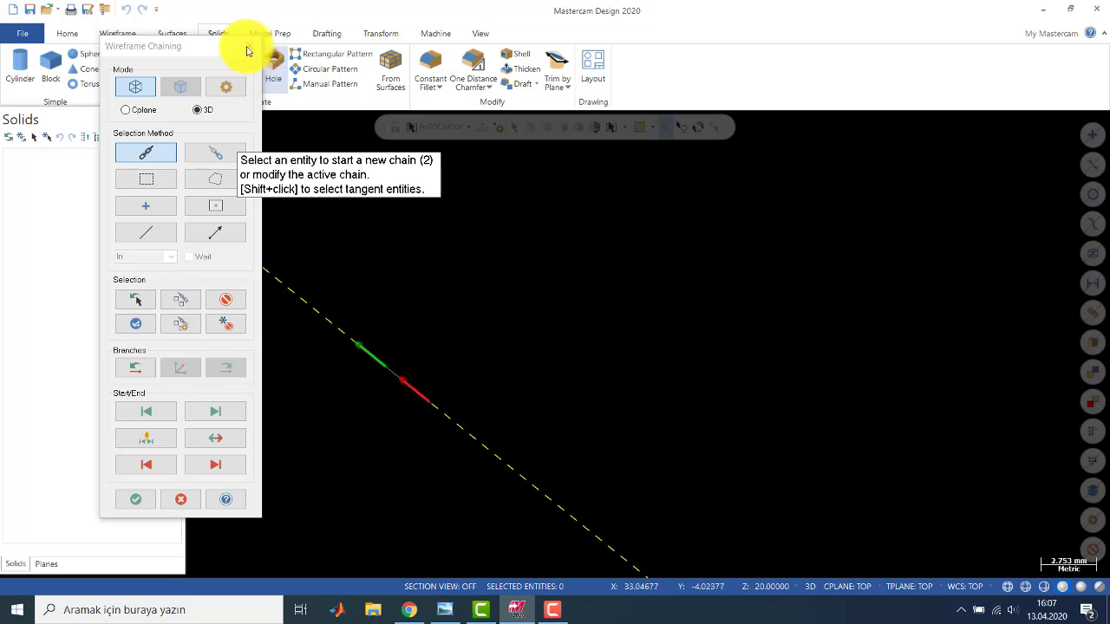
key("Escape")
Undo the two redrawn lines on the X-axis edge to restore the closed base rectangle
scroll(417, 247, "down", 4)
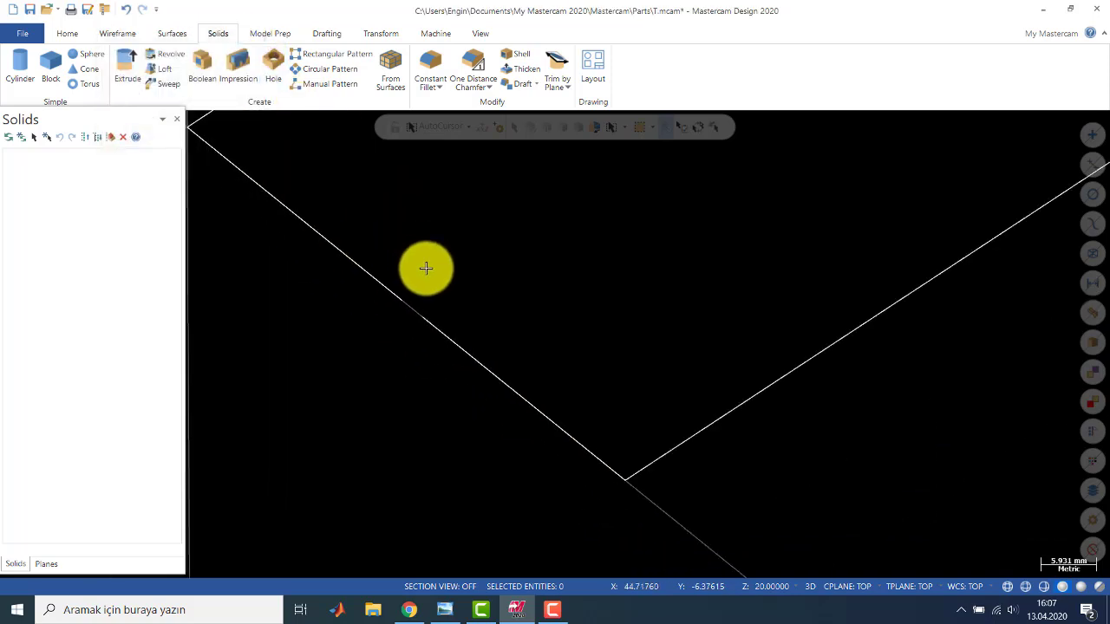
middle_click_drag(424, 249, 417, 261)
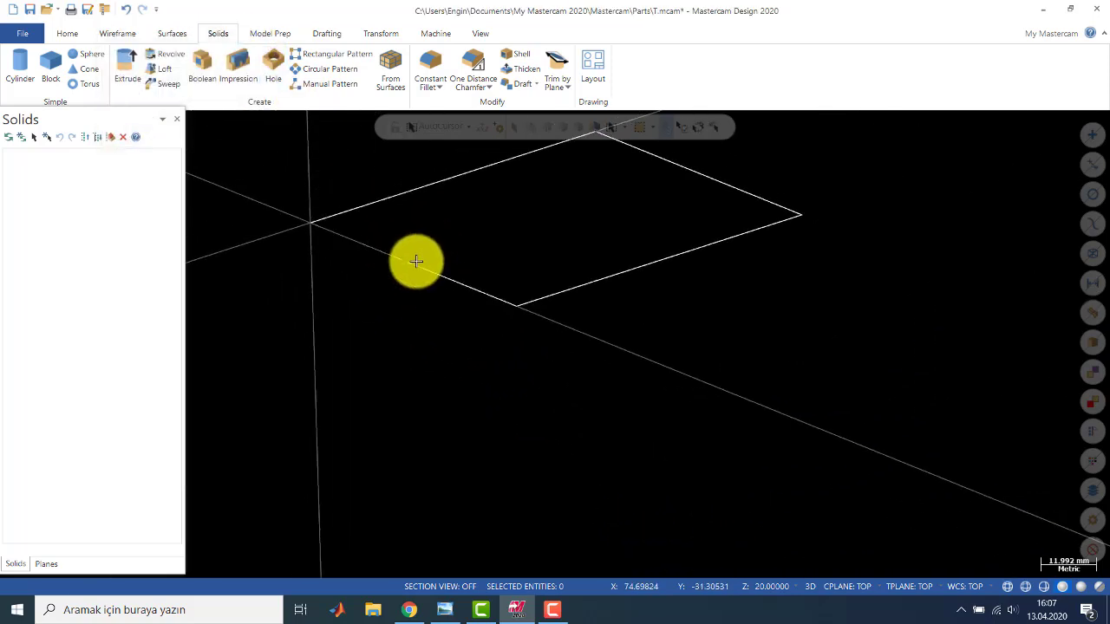
scroll(452, 282, "down", 3)
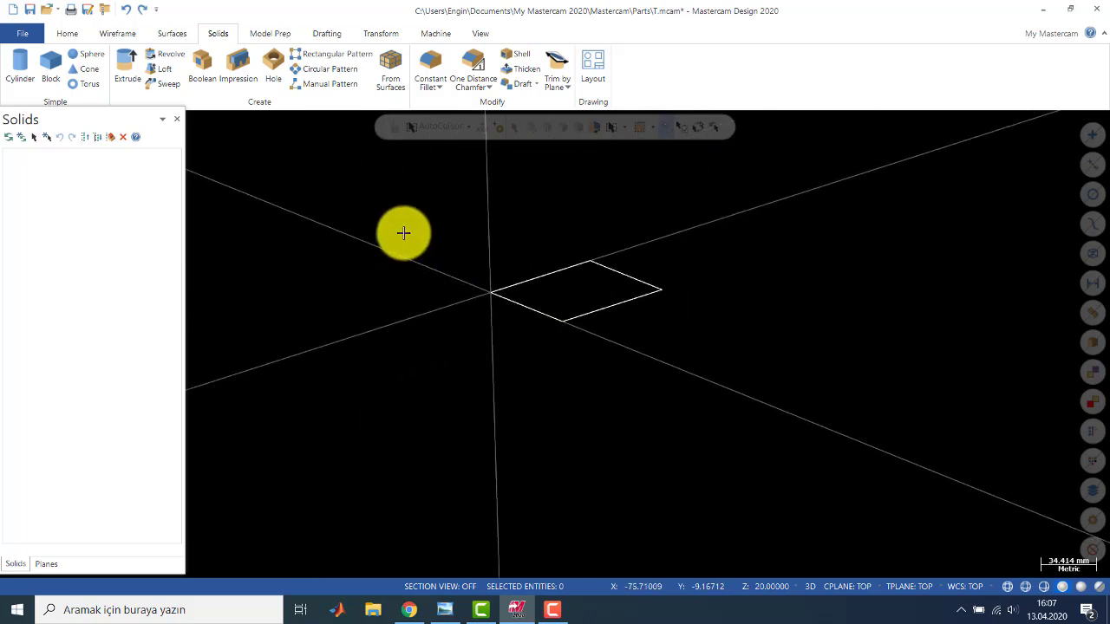
scroll(547, 222, "up", 2)
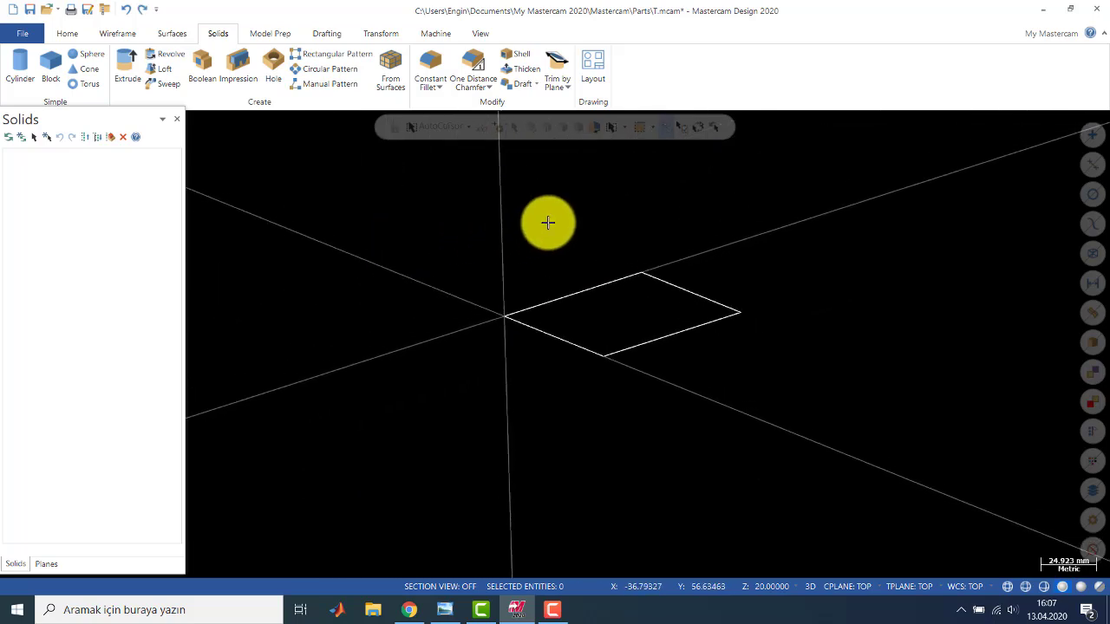
left_click(127, 69)
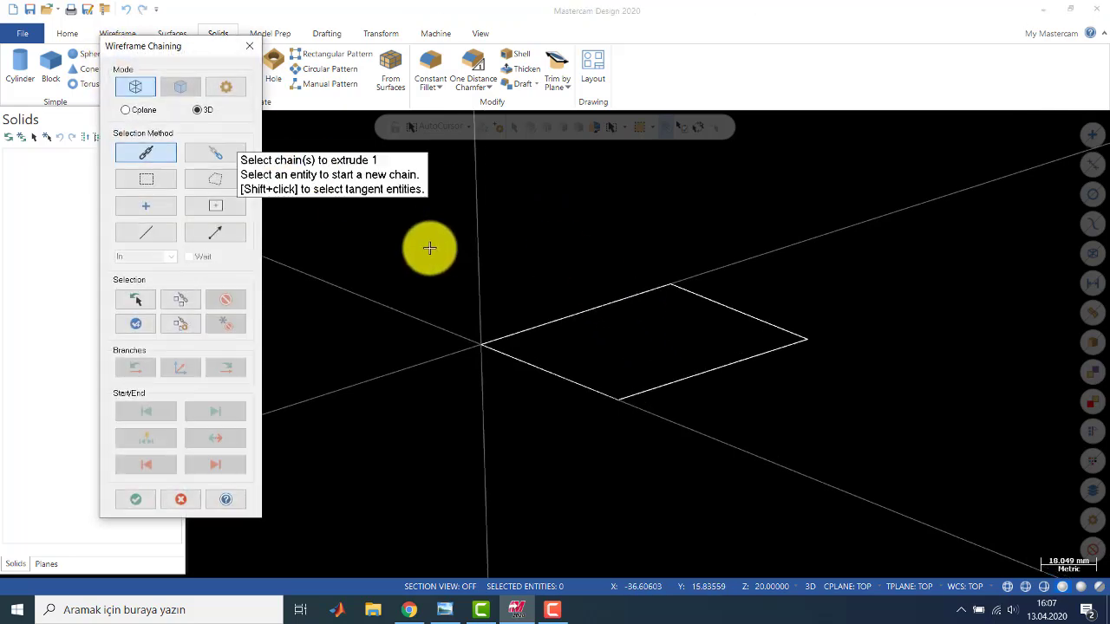
left_click(589, 313)
left_click(147, 501)
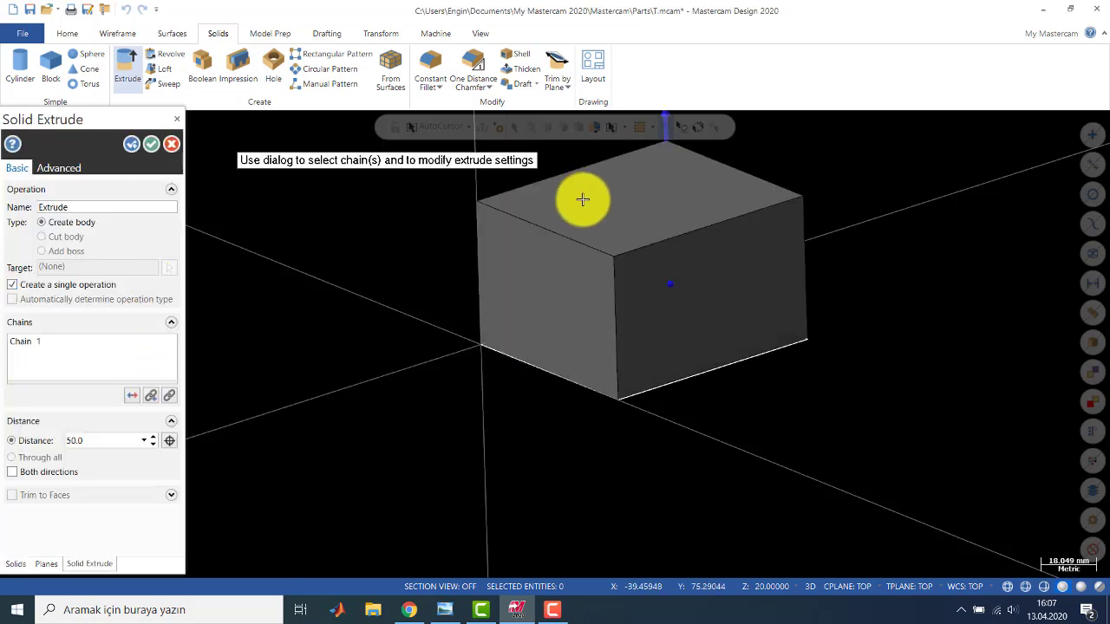
scroll(581, 198, "down", 4)
key("Down")
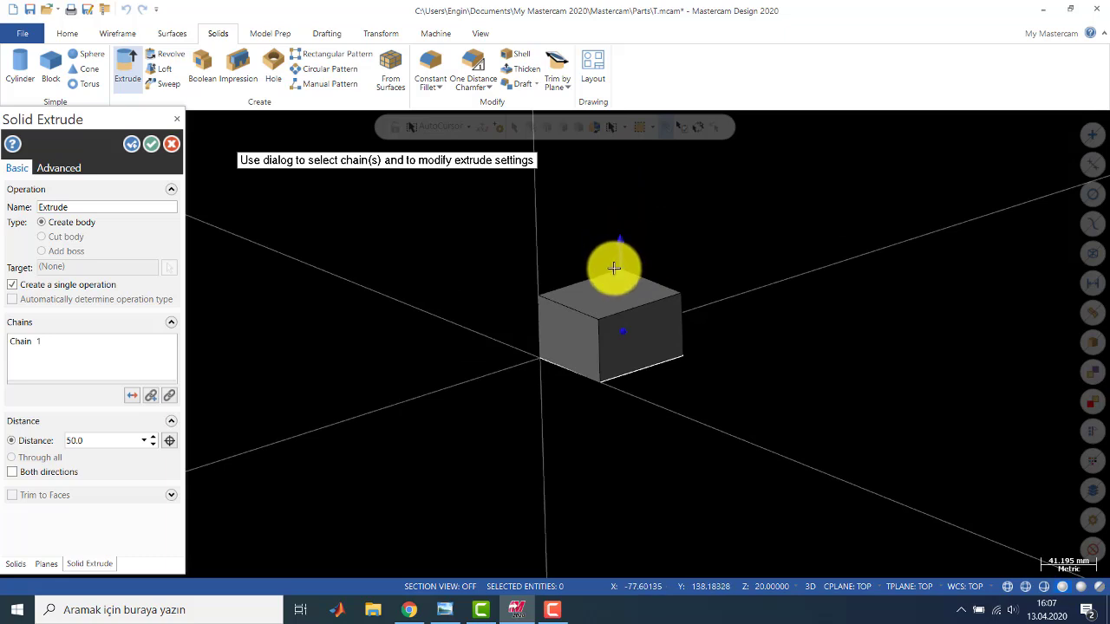
left_click(621, 320)
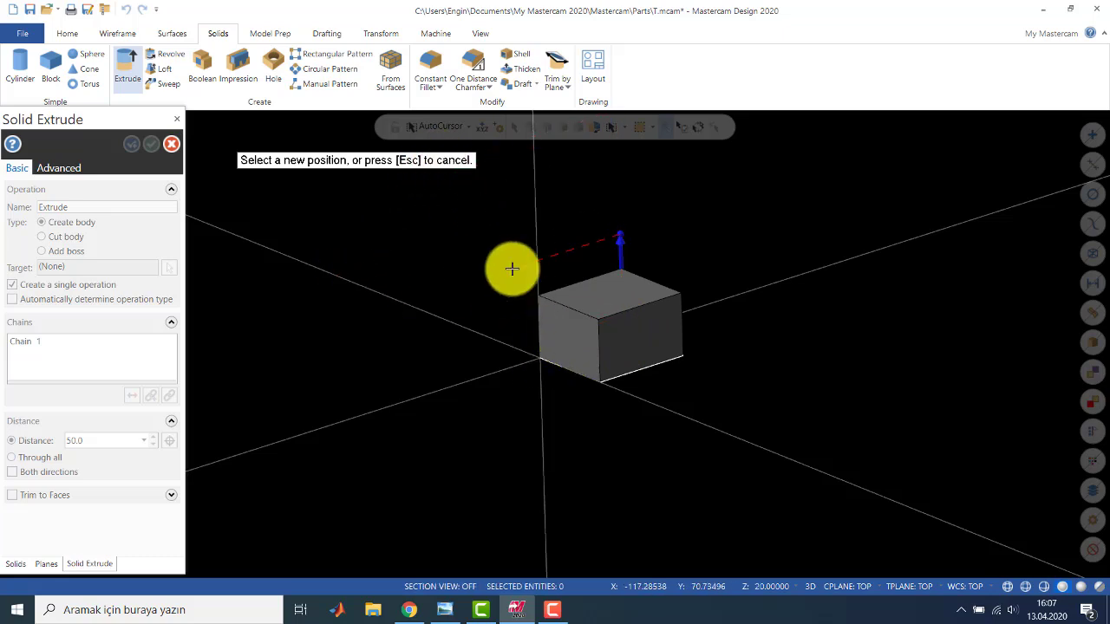
left_click(637, 292)
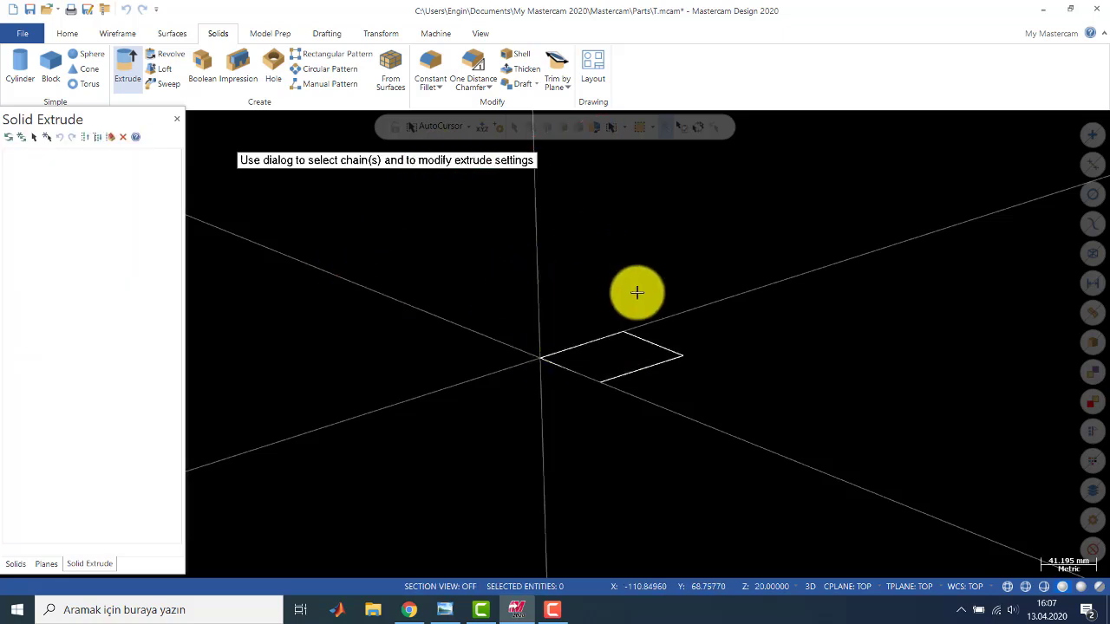
Chain the closed rectangle for a solid extrusion and adjust its height freehand to about 44 mm
left_click(132, 71)
left_click(591, 337)
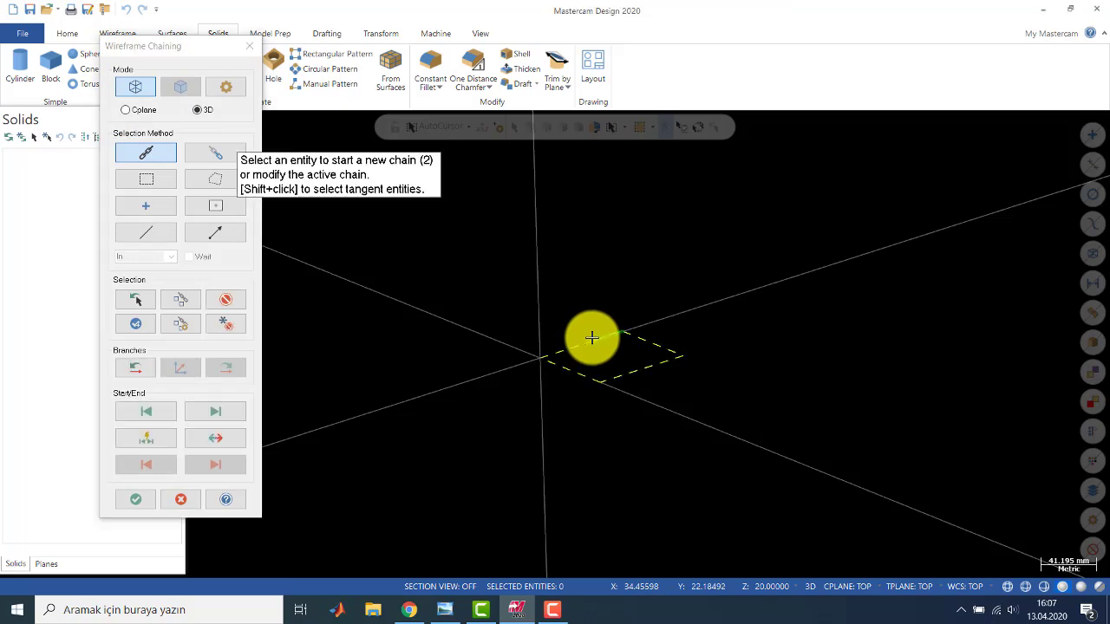
left_click(137, 501)
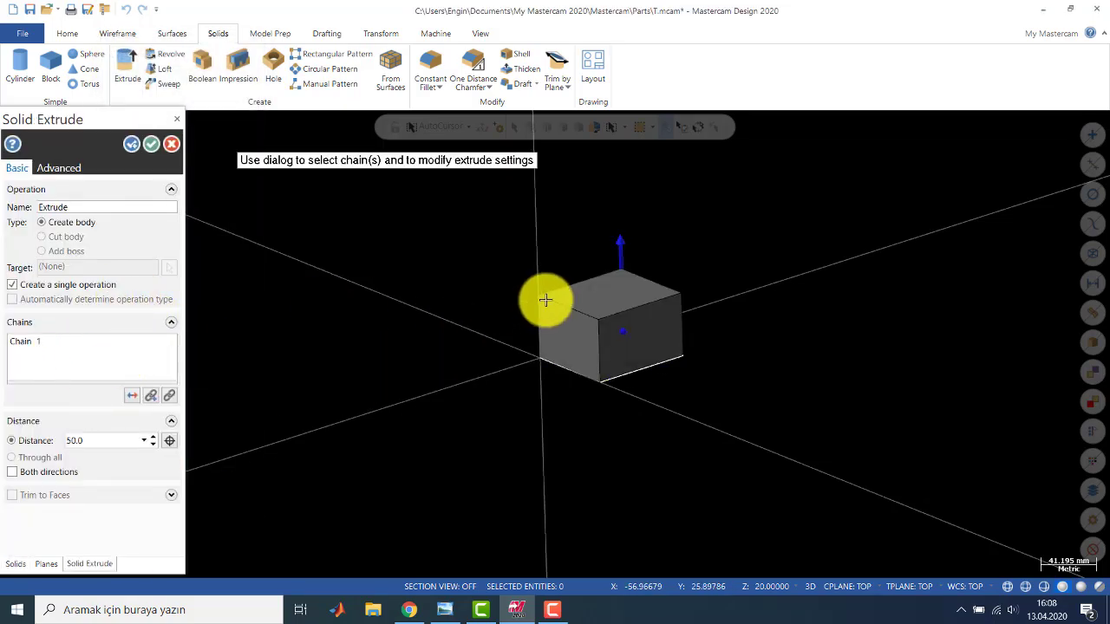
left_click(614, 250)
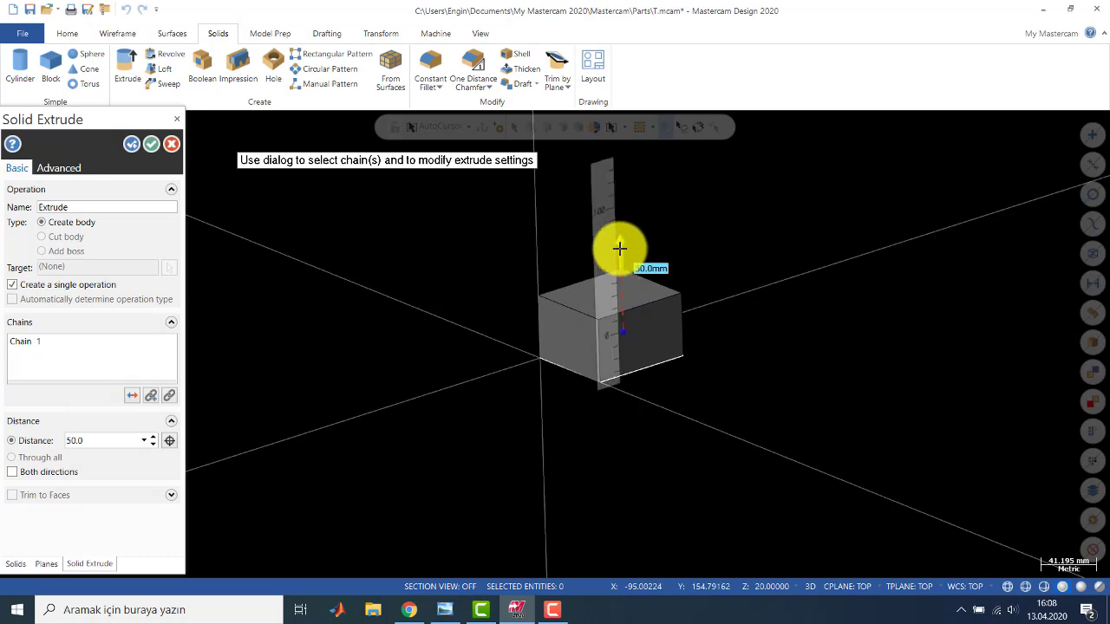
left_click(619, 249)
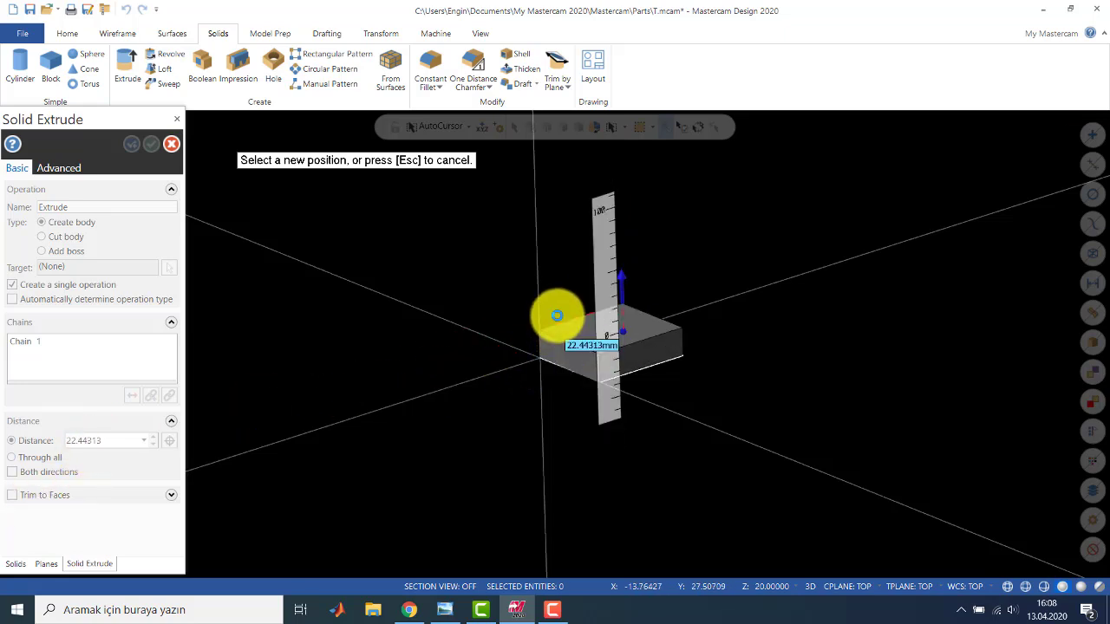
left_click(547, 299)
Set the extrusion distance to 20 mm and create the solid body from the rectangle
double_click(112, 442)
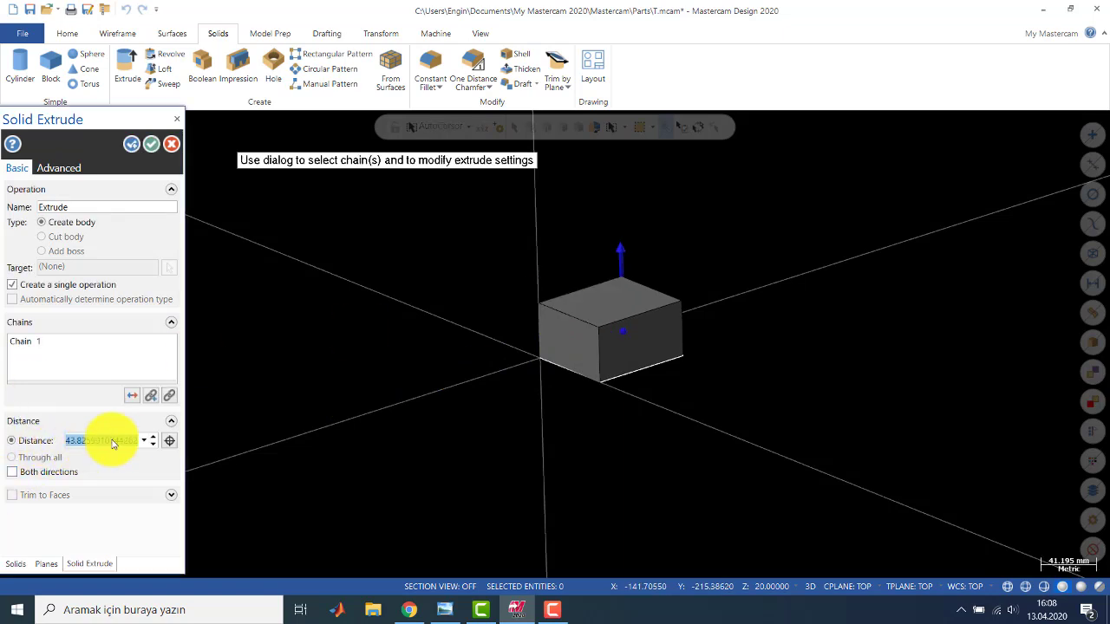
type("20")
key("Return")
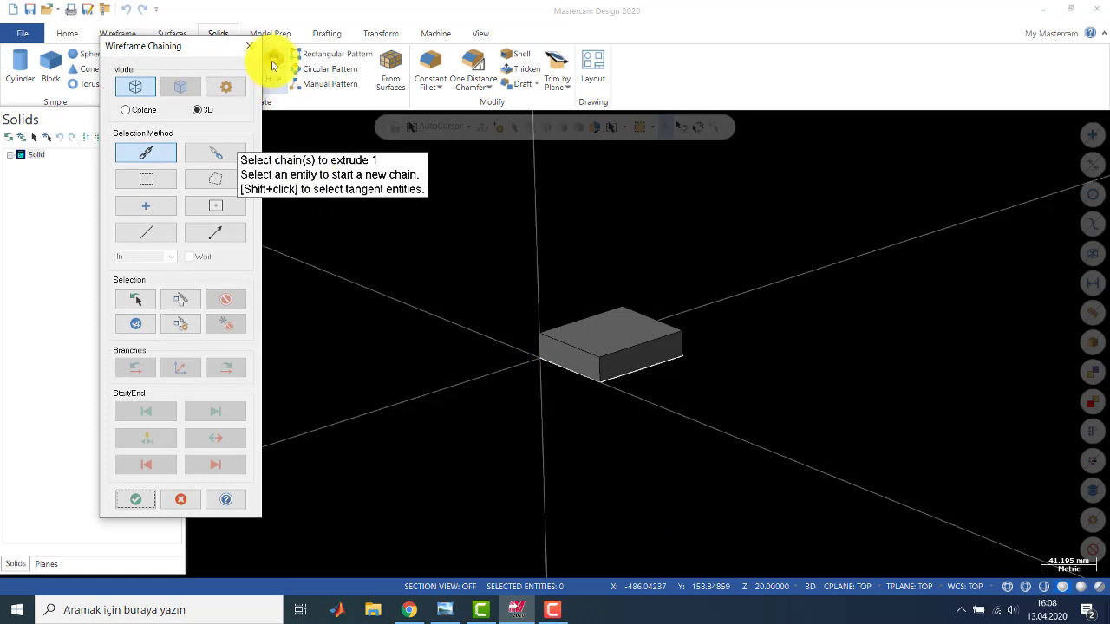
key("Escape")
In 2D construction mode, draw two circles about 25 mm and 18 mm in diameter side by side on the block's top face
middle_click_drag(498, 255, 474, 274)
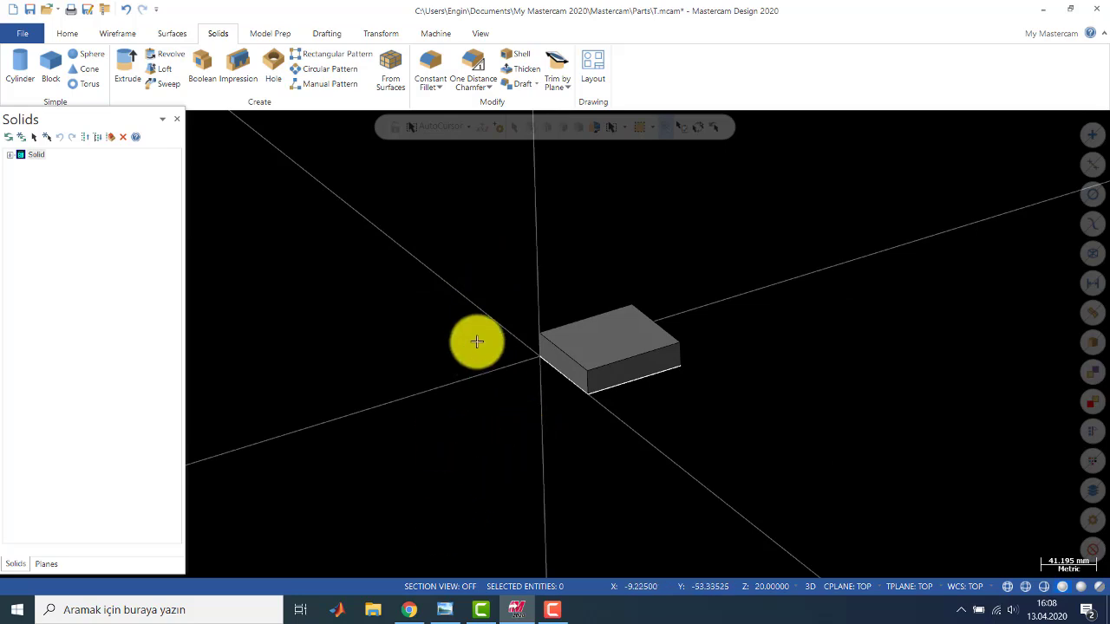
scroll(650, 358, "up", 4)
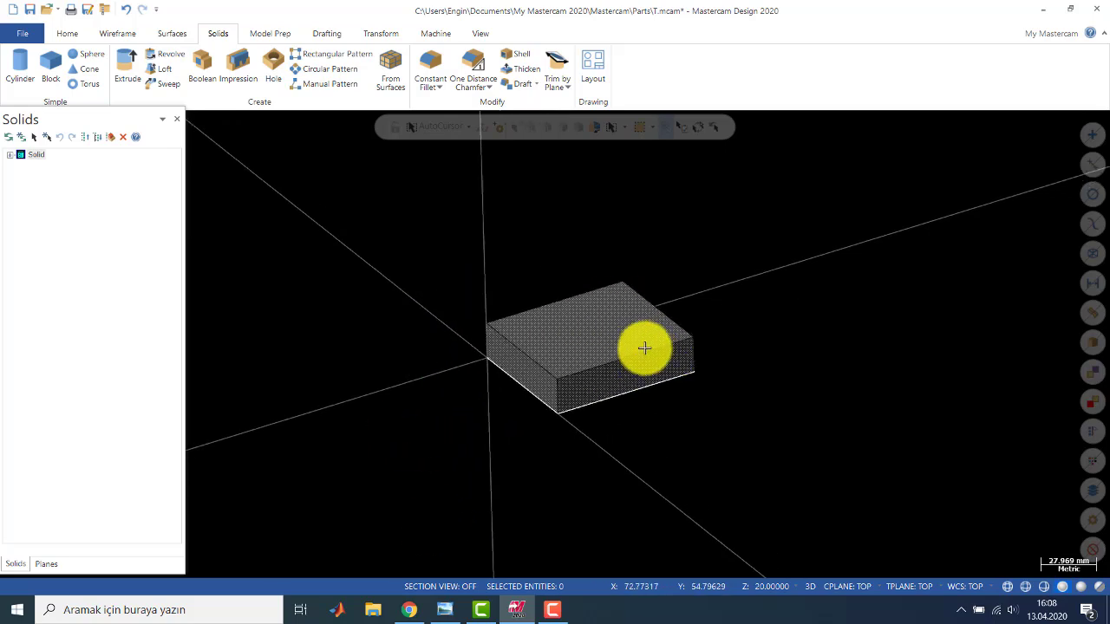
middle_click_drag(620, 349, 644, 353)
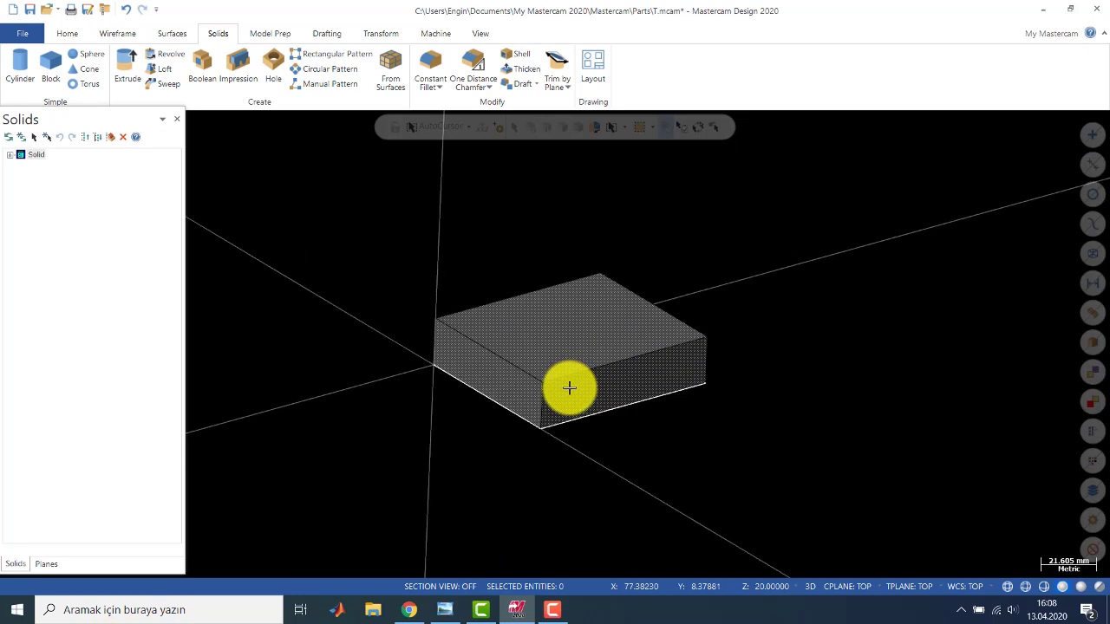
scroll(563, 392, "down", 2)
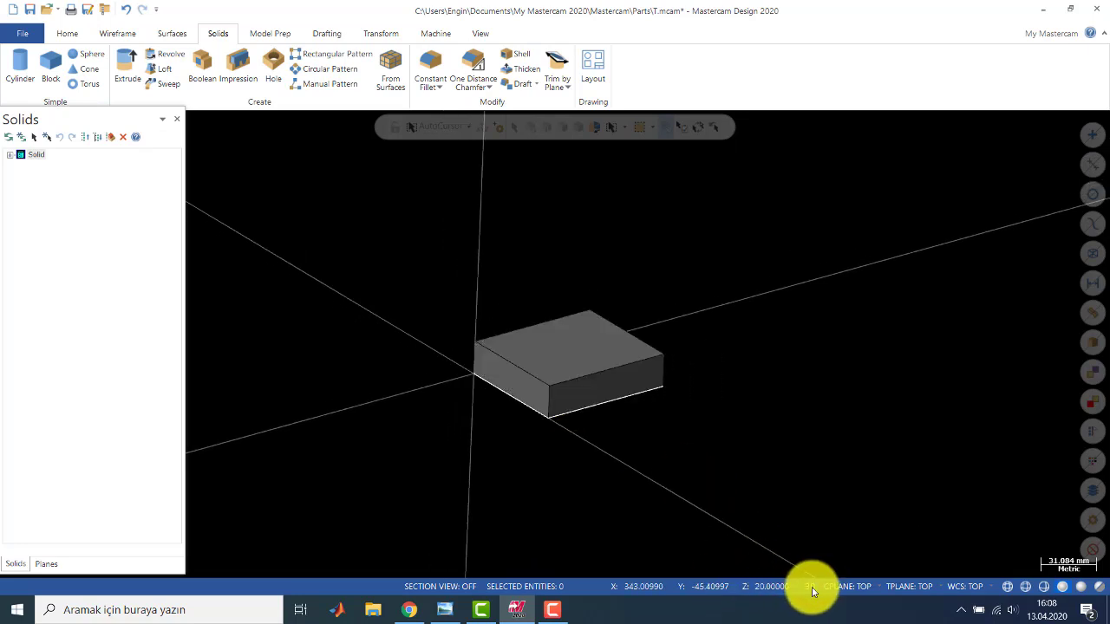
left_click(68, 35)
left_click(111, 35)
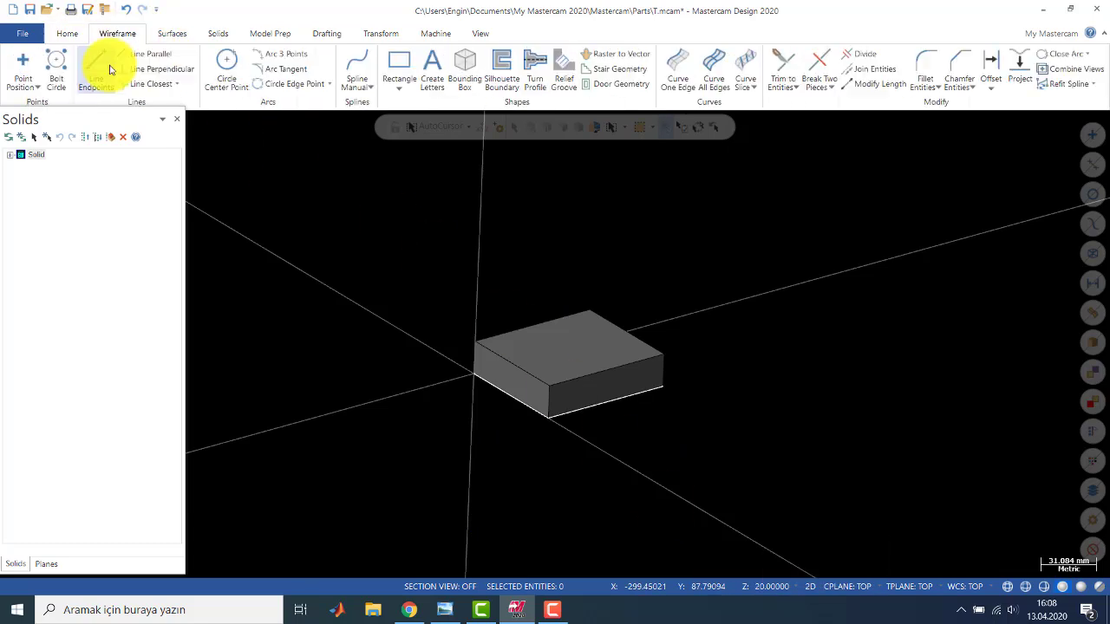
left_click(230, 67)
left_click(560, 353)
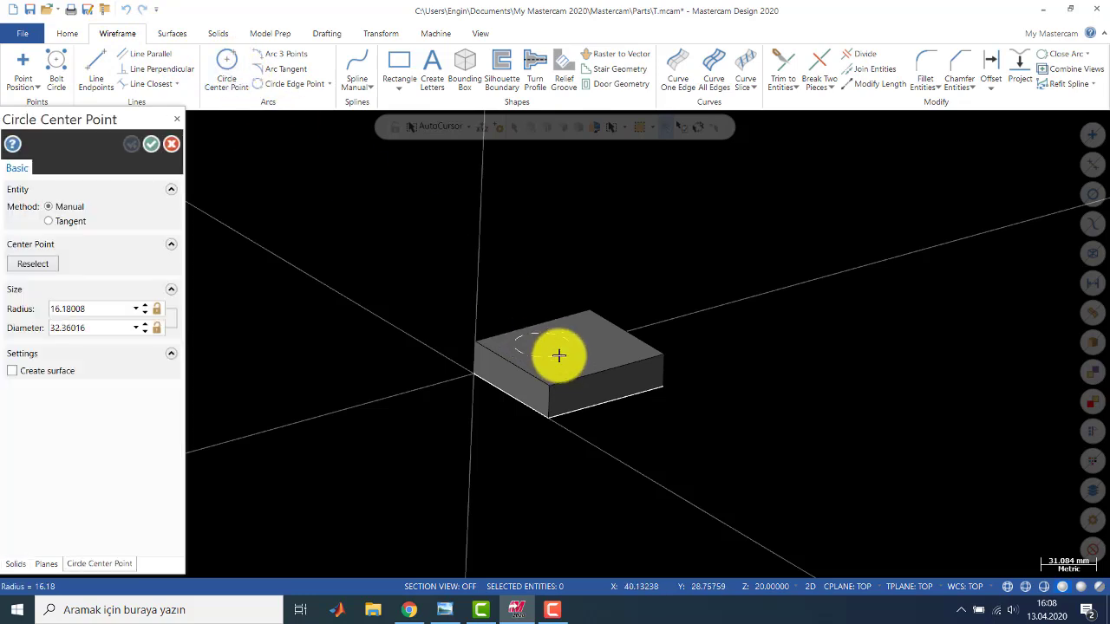
left_click(554, 352)
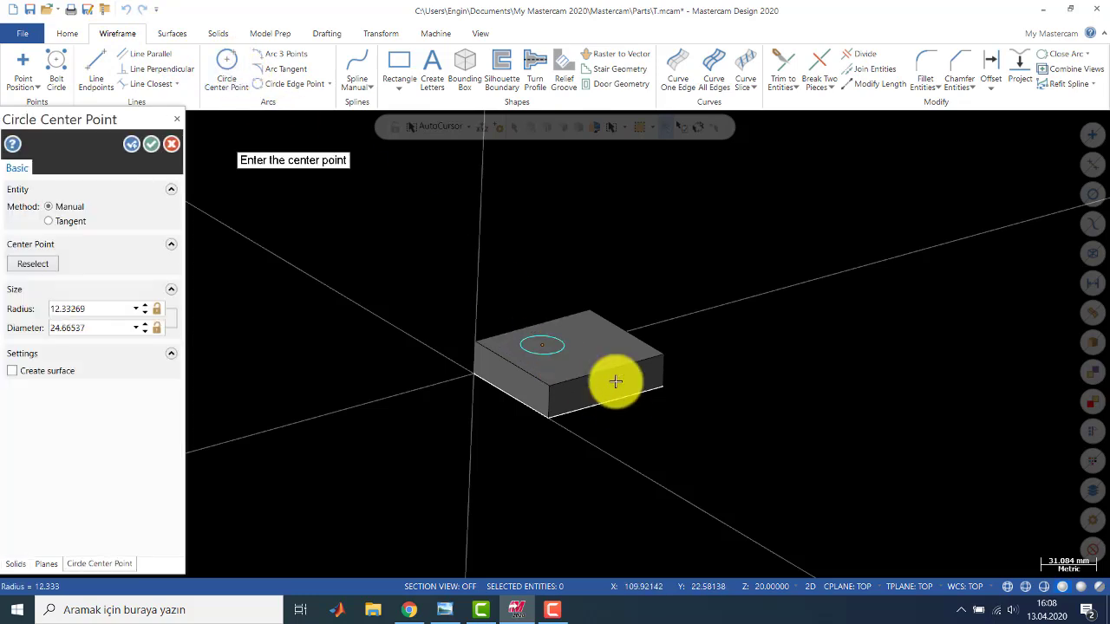
left_click(599, 340)
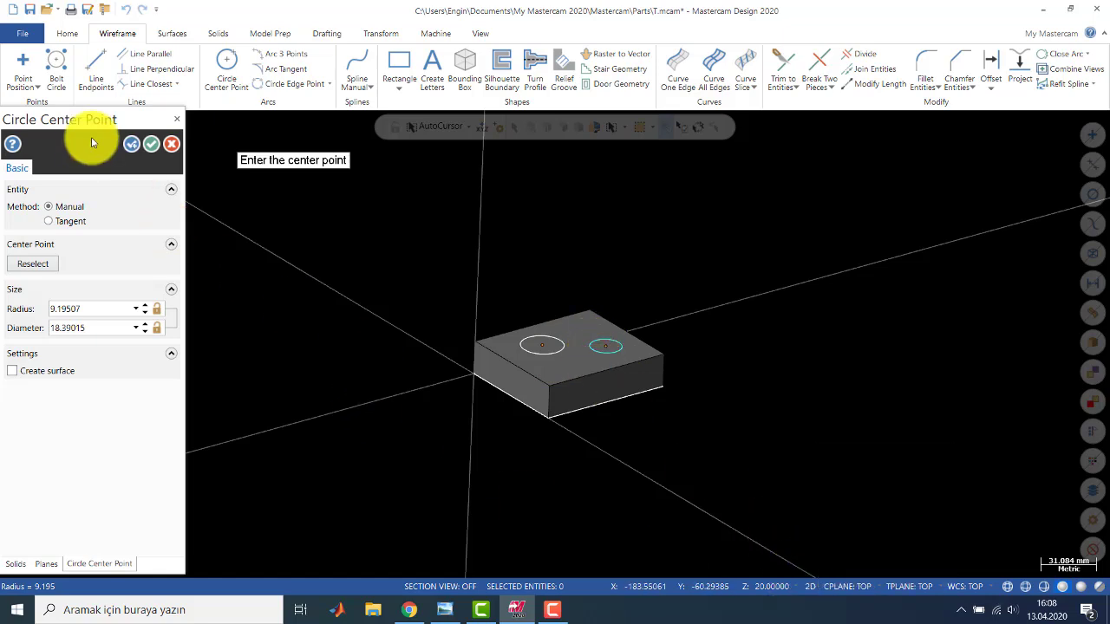
left_click(153, 152)
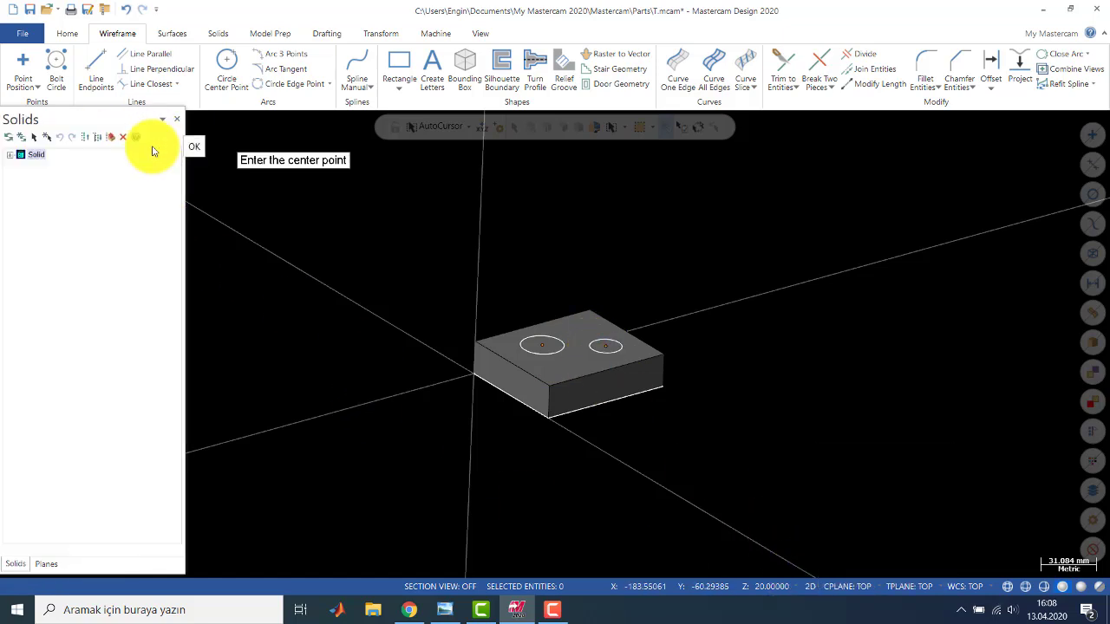
Select both circles as chains for a solid extrusion and reverse the direction of the smaller circle's chain
left_click(219, 33)
left_click(133, 70)
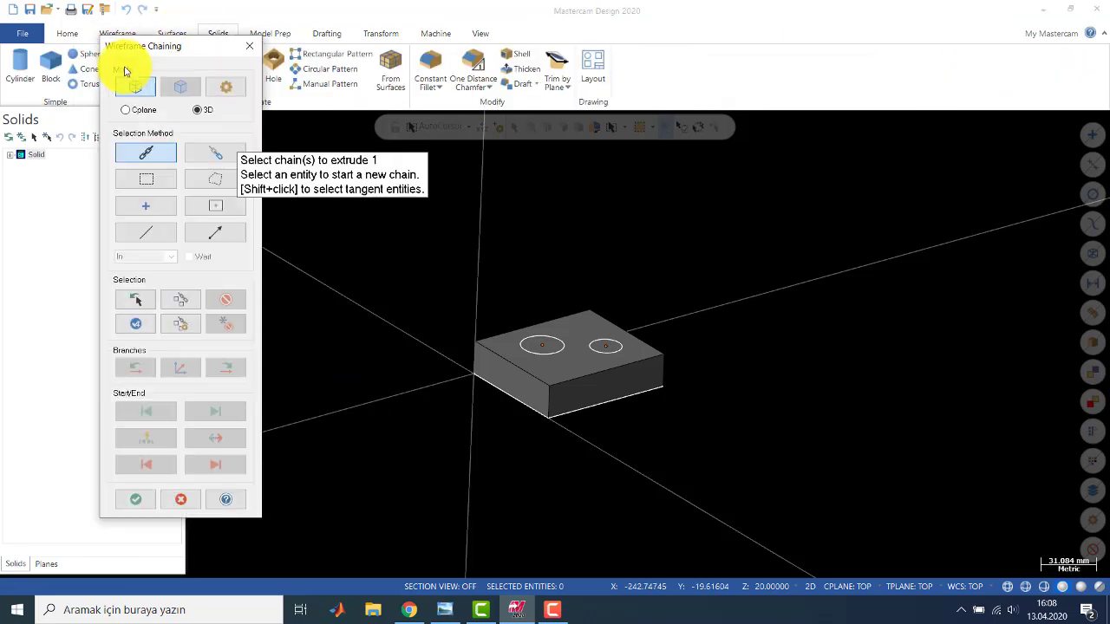
left_click(523, 347)
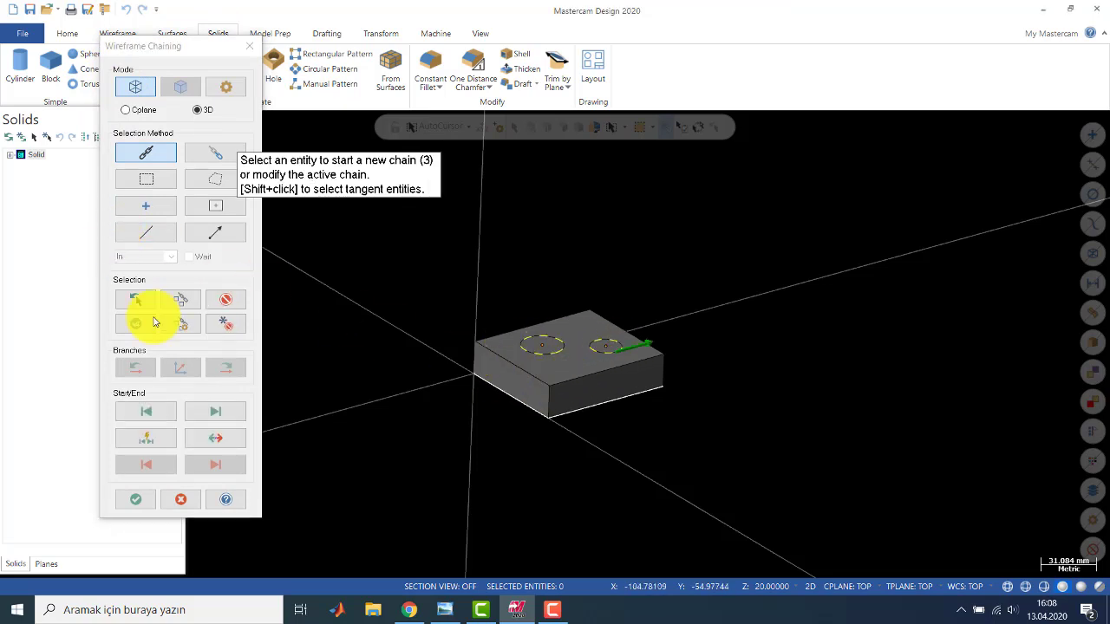
left_click(217, 440)
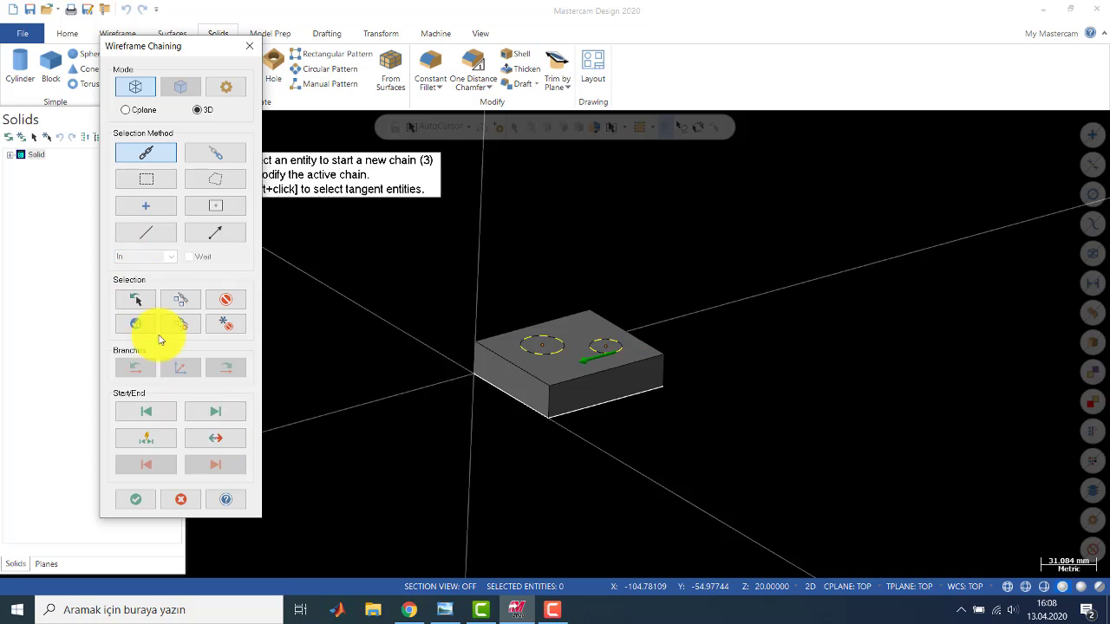
left_click(136, 500)
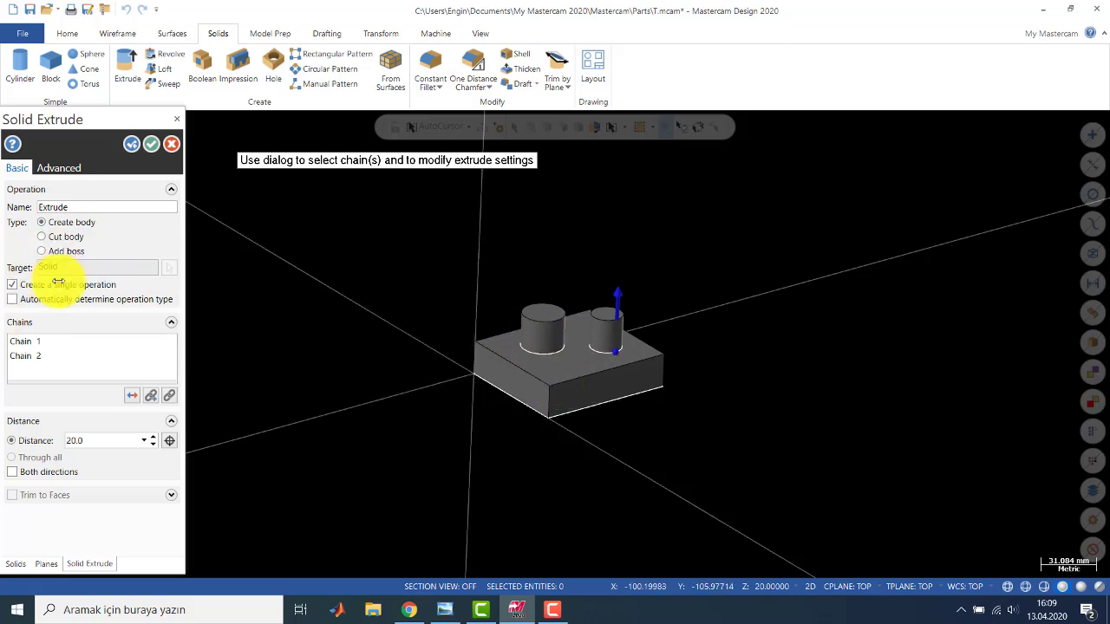
Cut both circles 20 mm deep into the block using the Cut body type
left_click(41, 236)
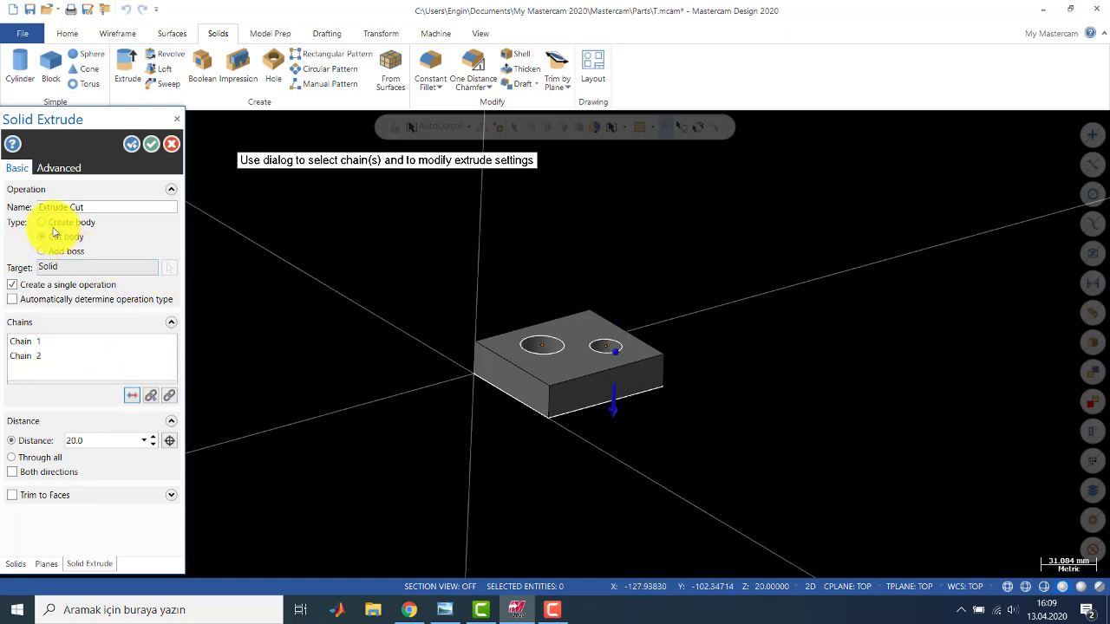
left_click(150, 144)
Delete the smaller circle's wireframe from the top of the block even though the solid references it
middle_click_drag(485, 312, 448, 293)
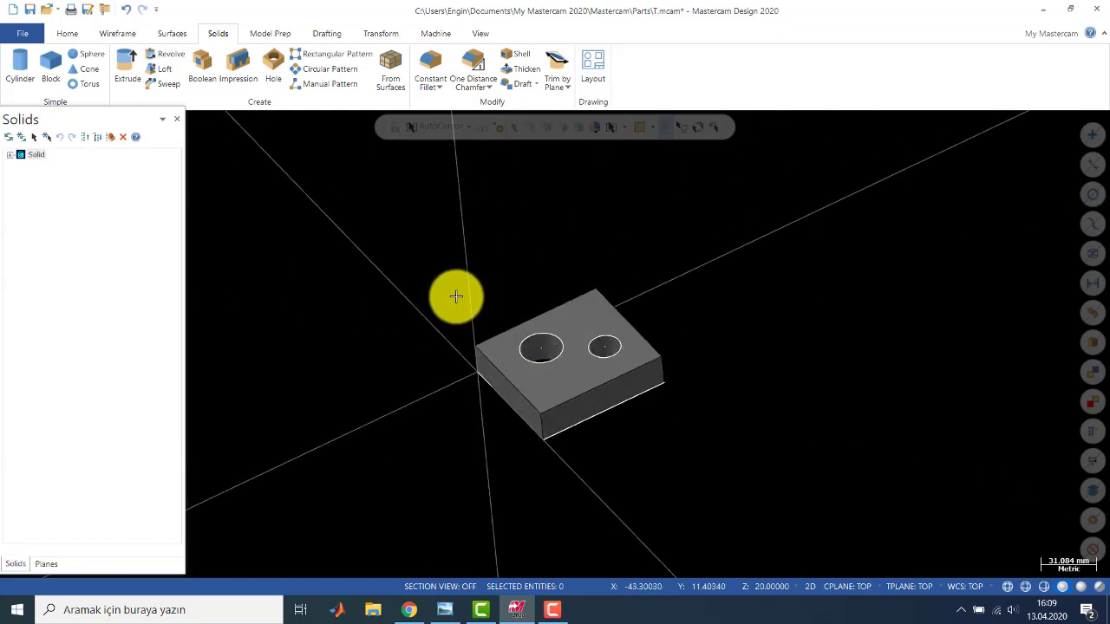
key("Delete")
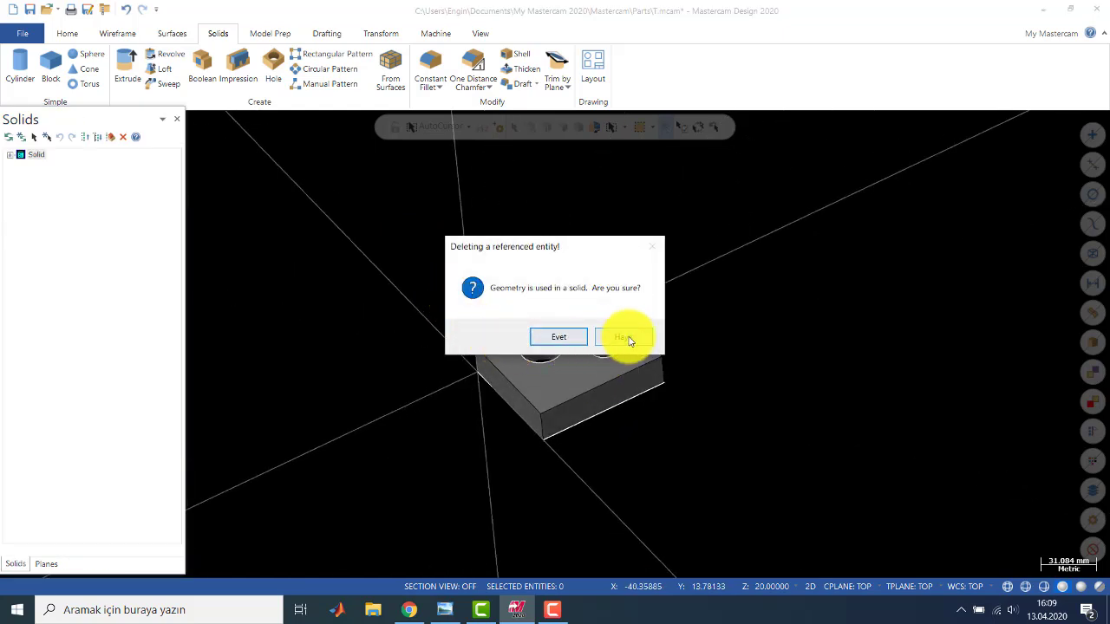
left_click(566, 342)
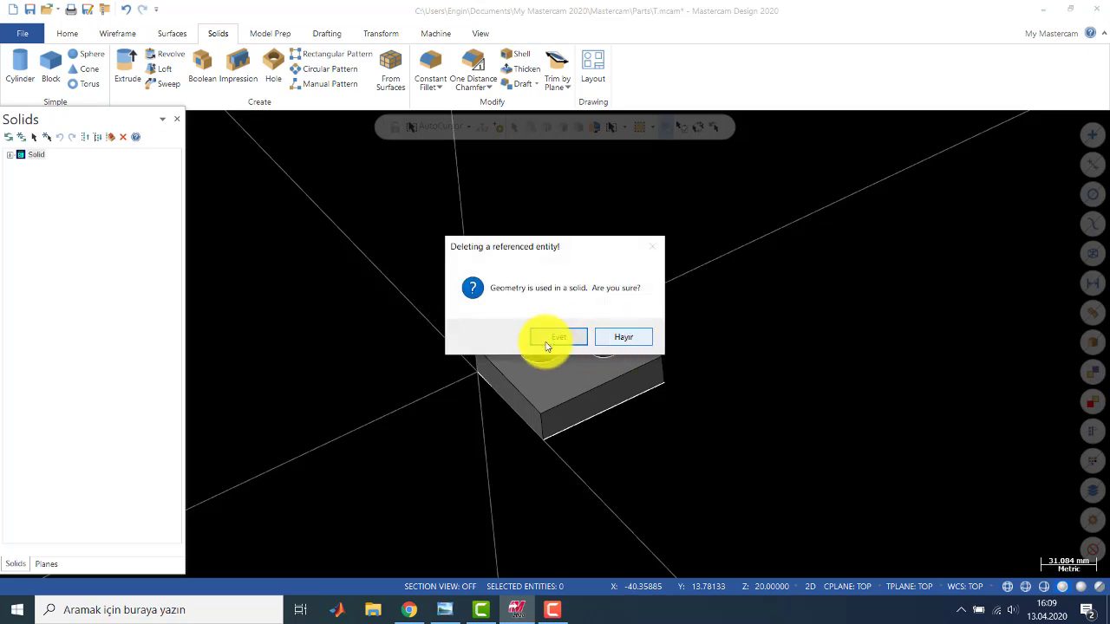
left_click(552, 340)
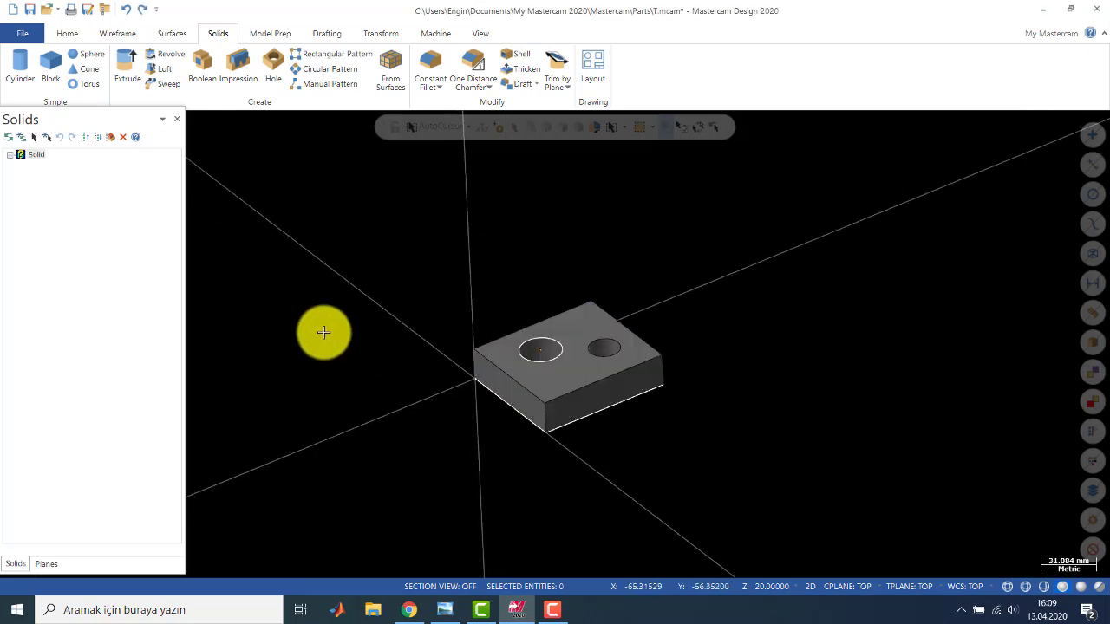
key("Delete")
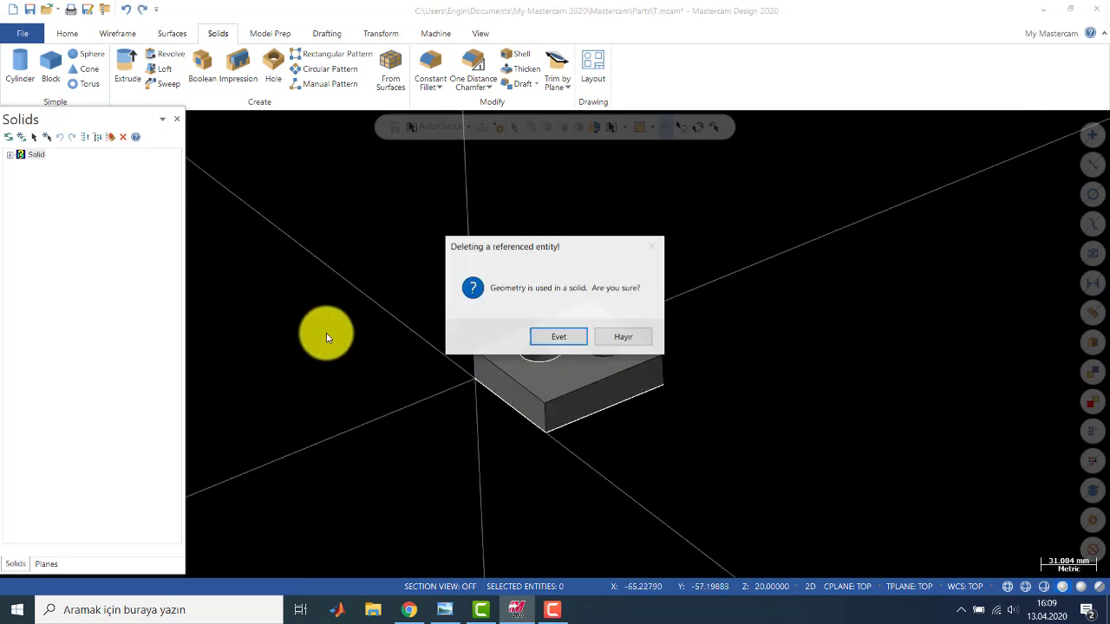
left_click(553, 335)
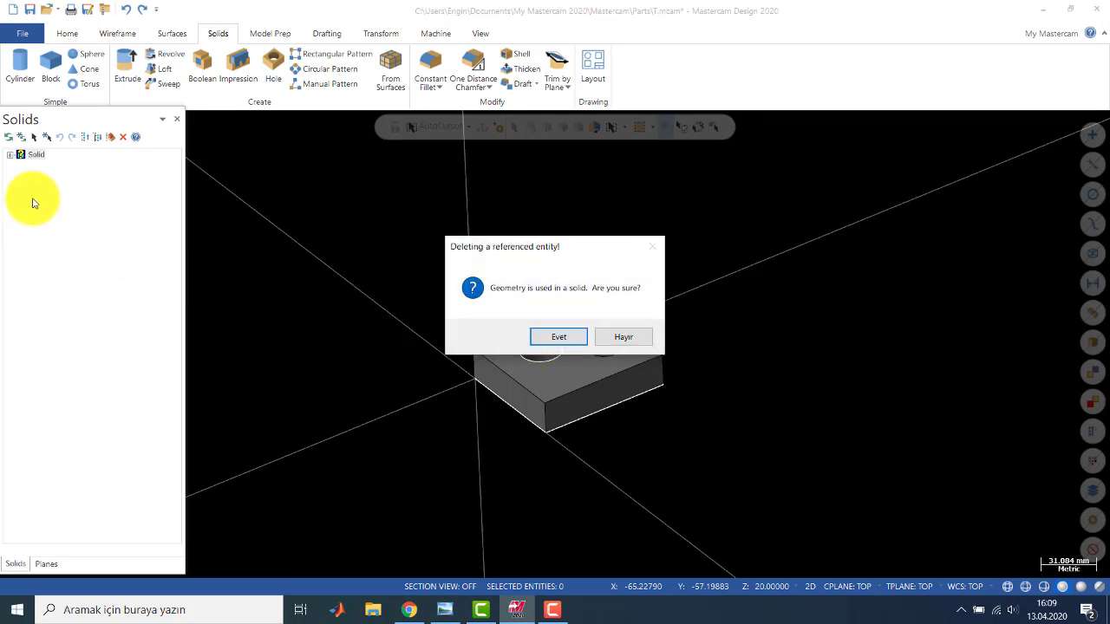
left_click(626, 335)
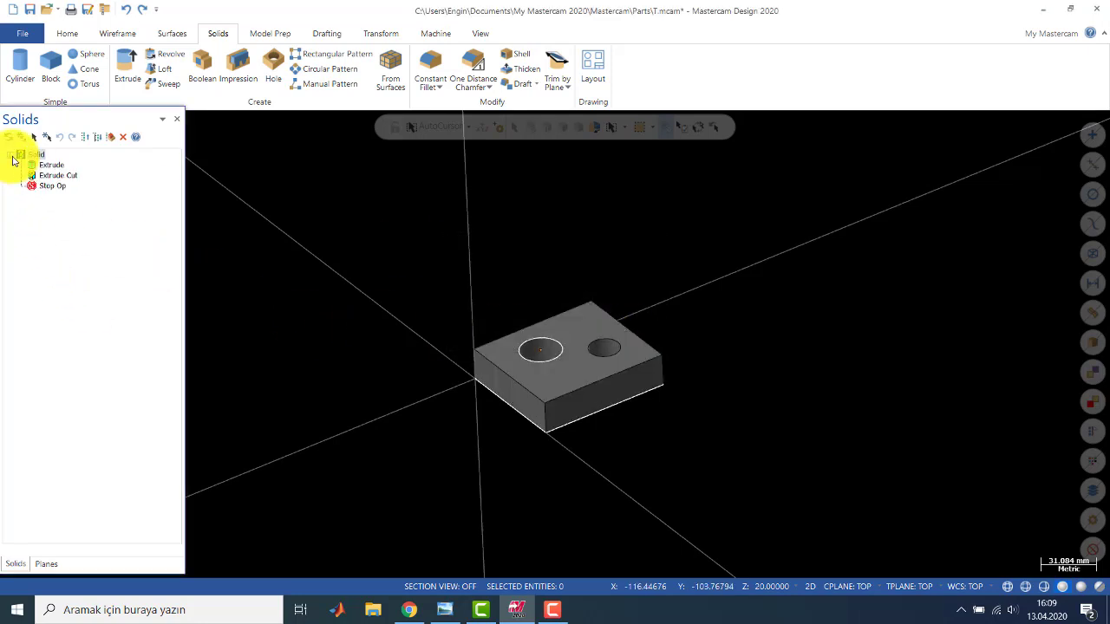
Delete the Extrude Cut operation and regenerate the solid
right_click(50, 179)
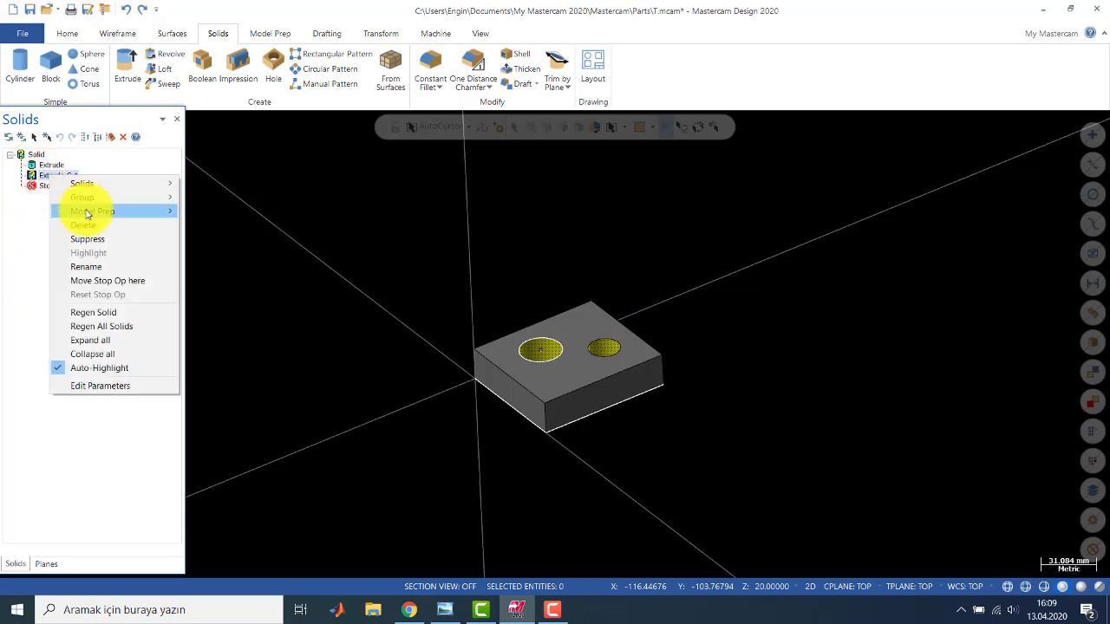
left_click(97, 227)
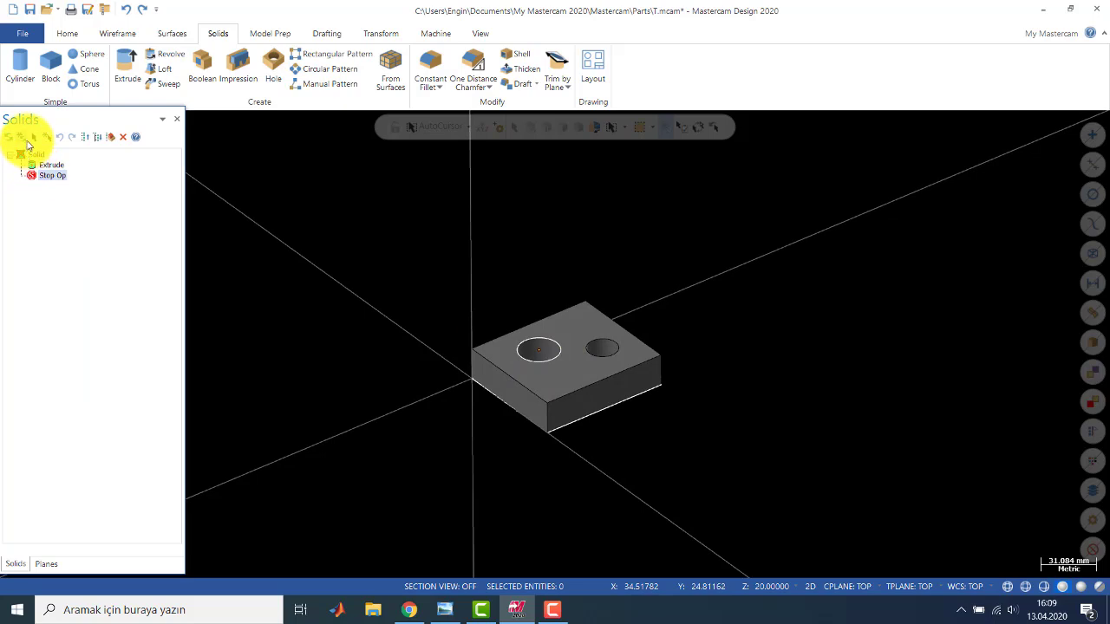
middle_click_drag(365, 260, 428, 299)
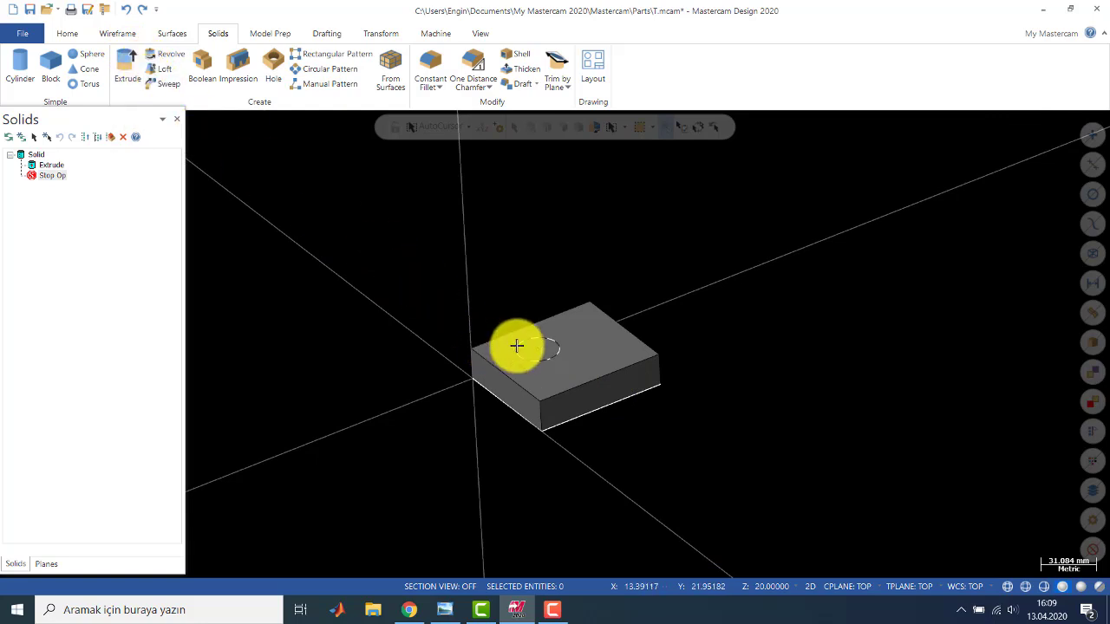
Extrude the remaining circle 20 mm upward from the block's top face as a separate solid using the Create body type
left_click(130, 66)
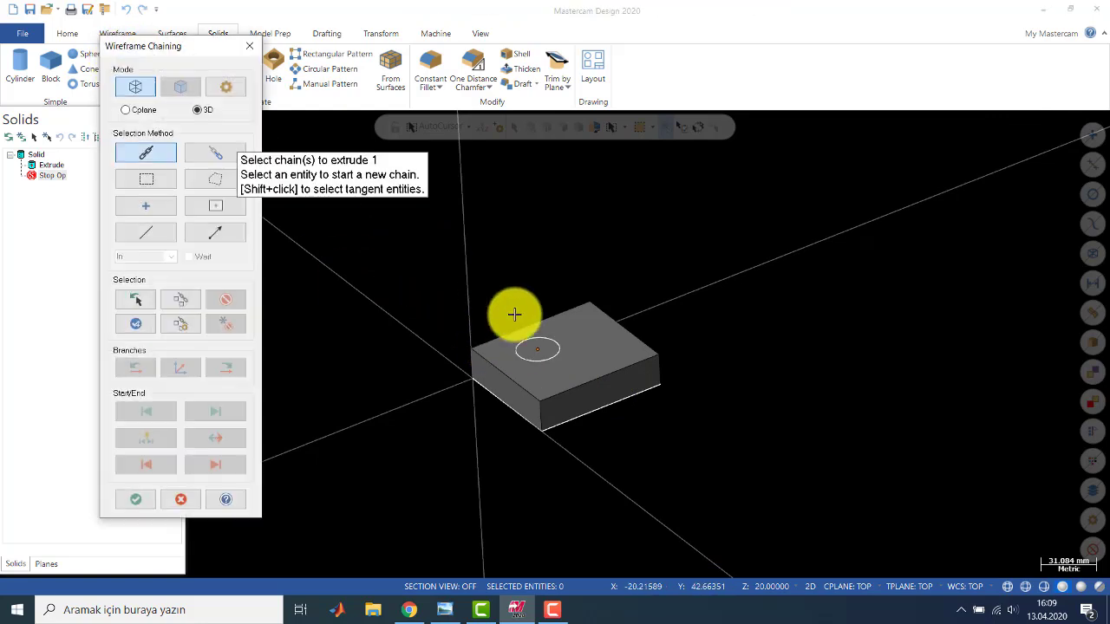
left_click(515, 344)
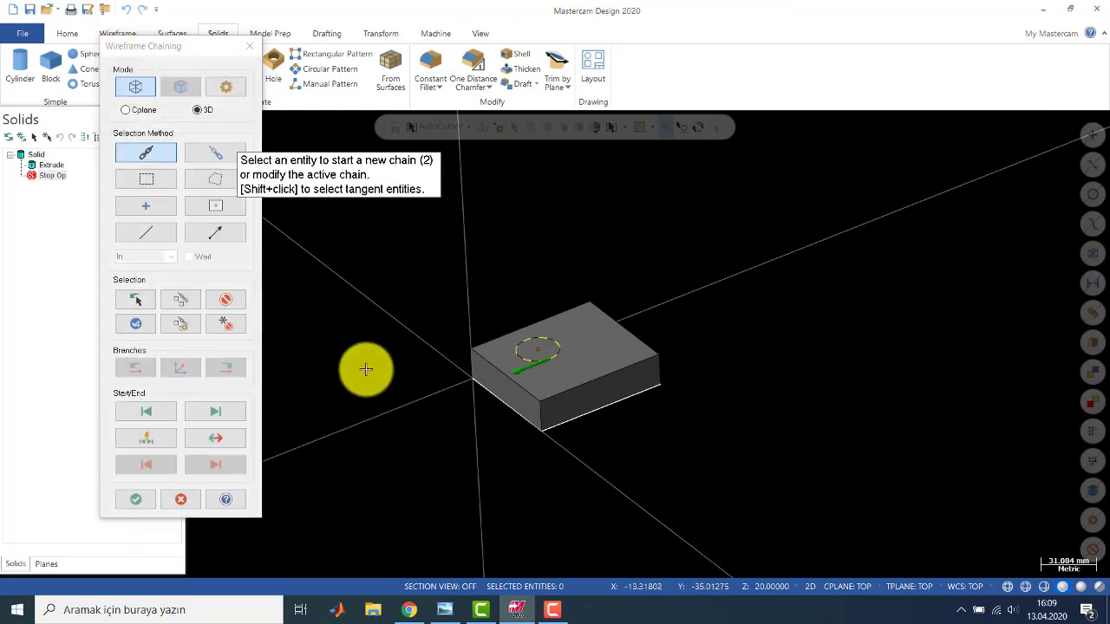
left_click(134, 500)
left_click(52, 225)
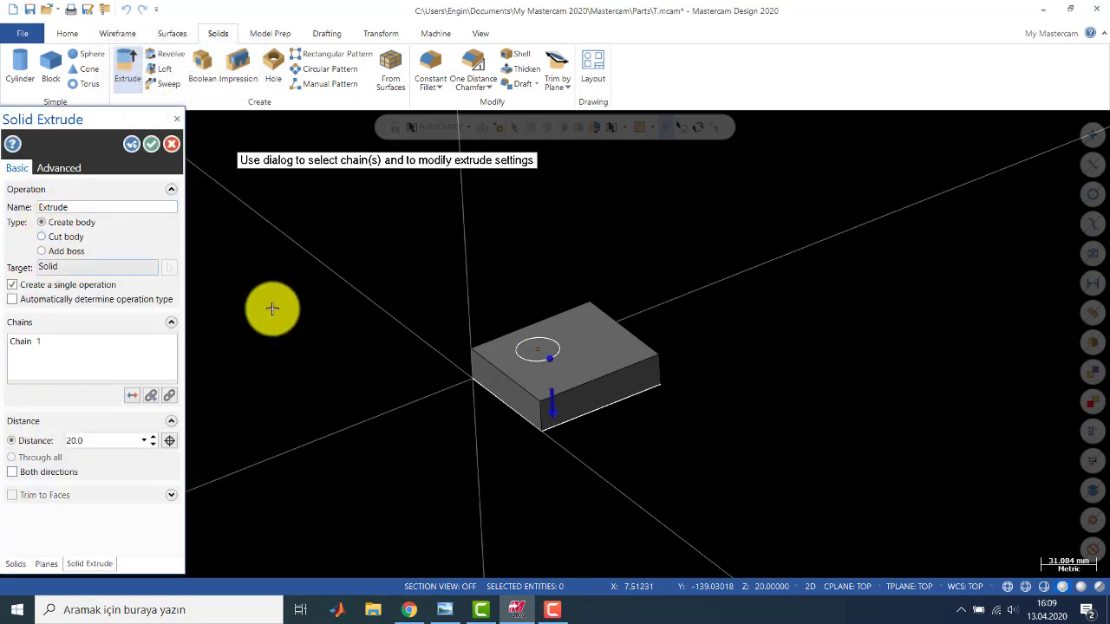
left_click(132, 396)
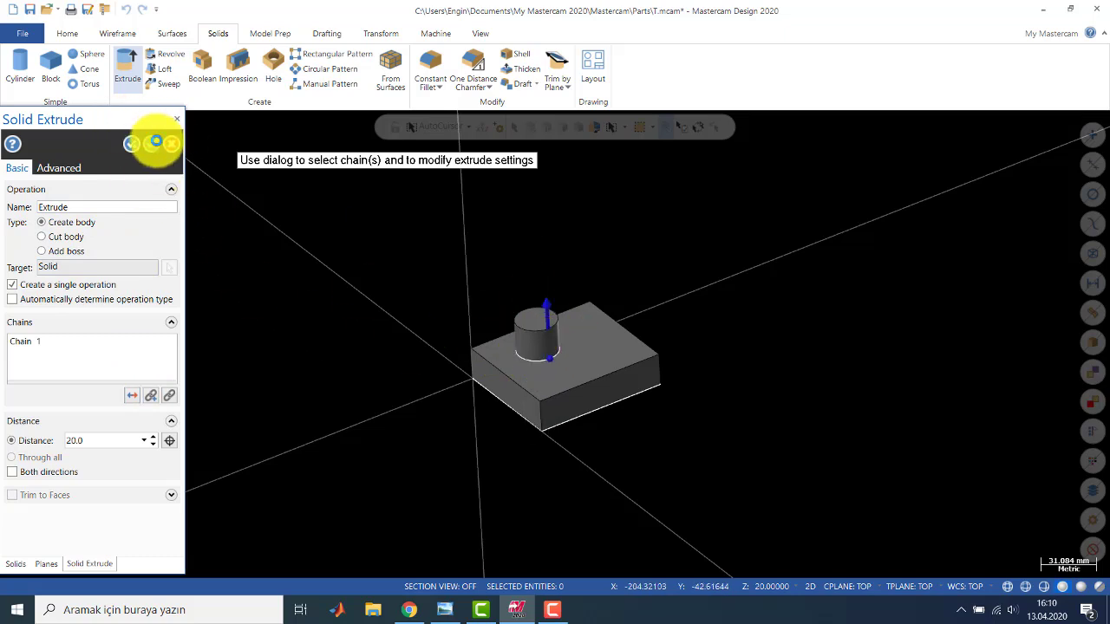
left_click(152, 144)
Select the block and cylinder individually to check that they are separate solids, and delete the cylinder
left_click(553, 385)
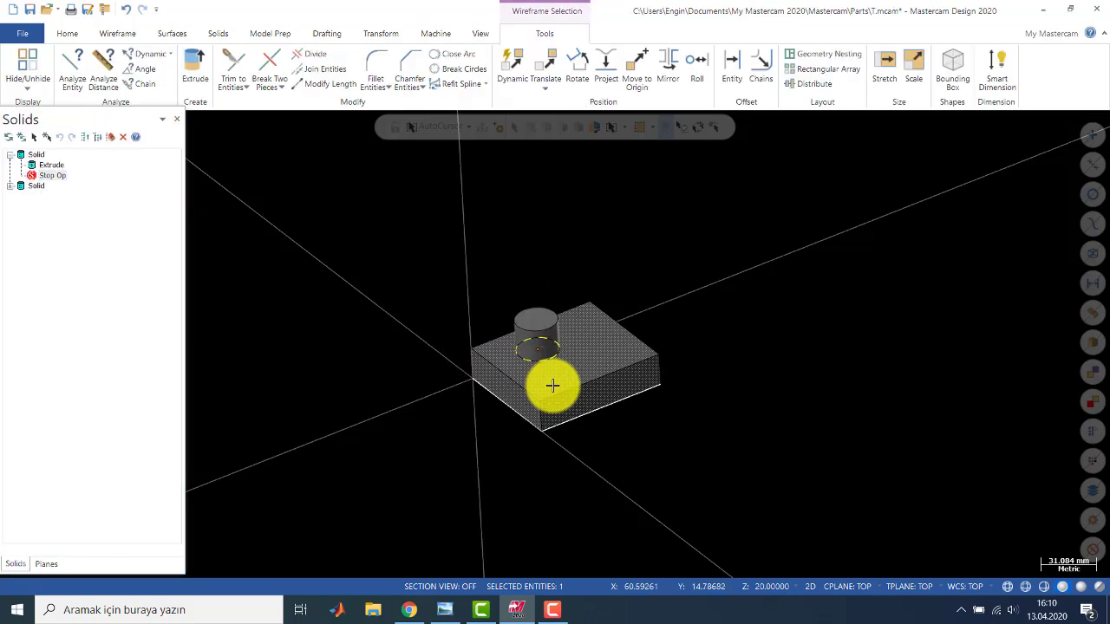
left_click(654, 280)
left_click(531, 342)
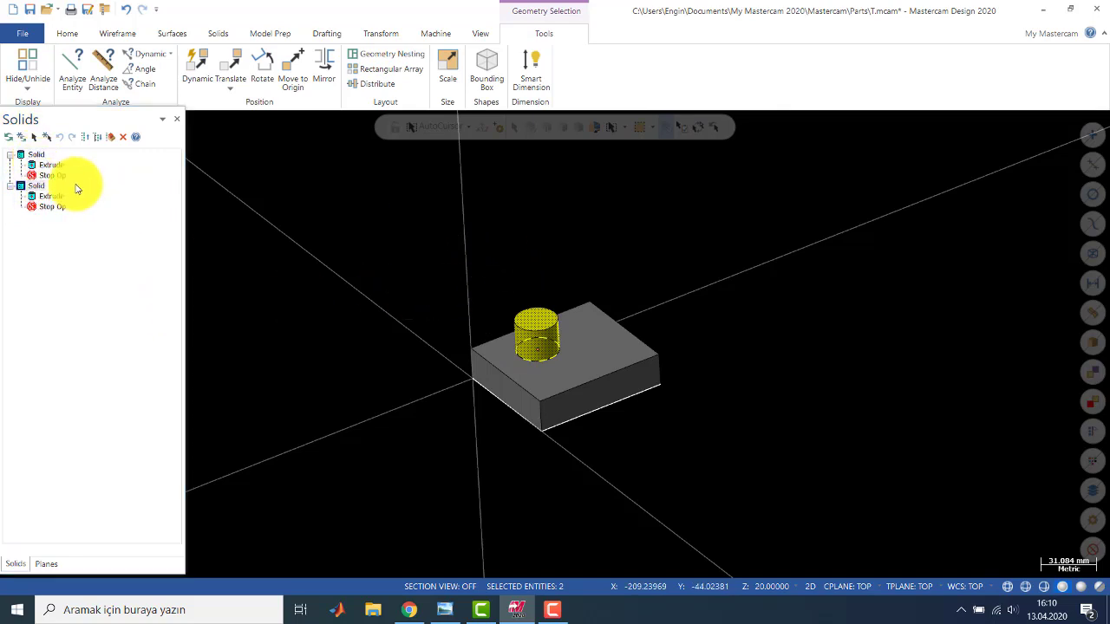
key("Delete")
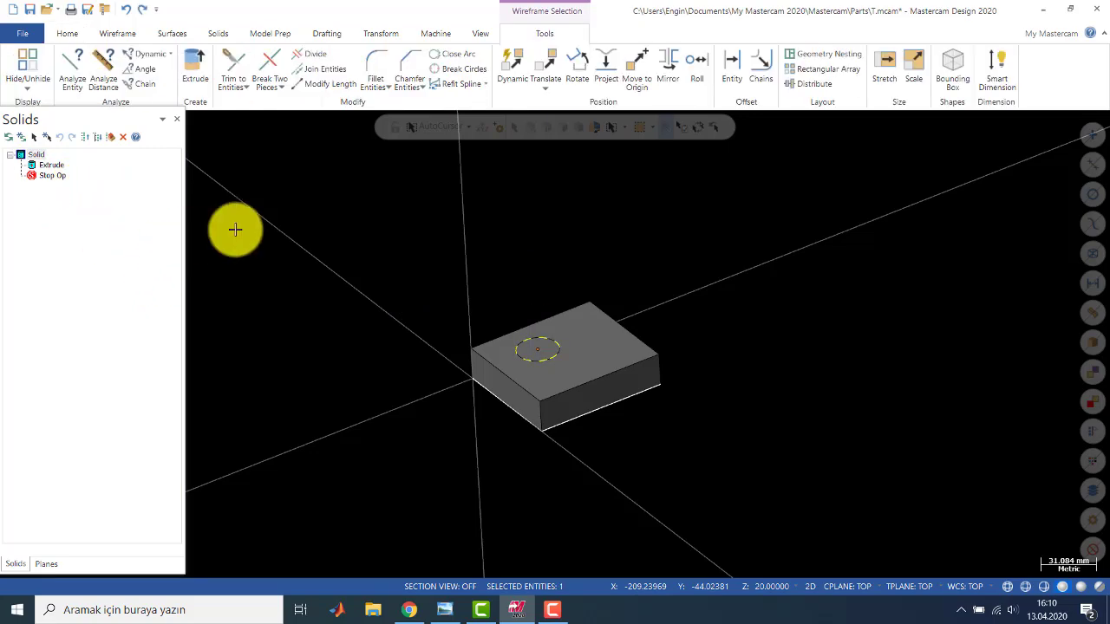
Extrude the circle 20 mm upward from the block's top face using the Add boss type
left_click(191, 72)
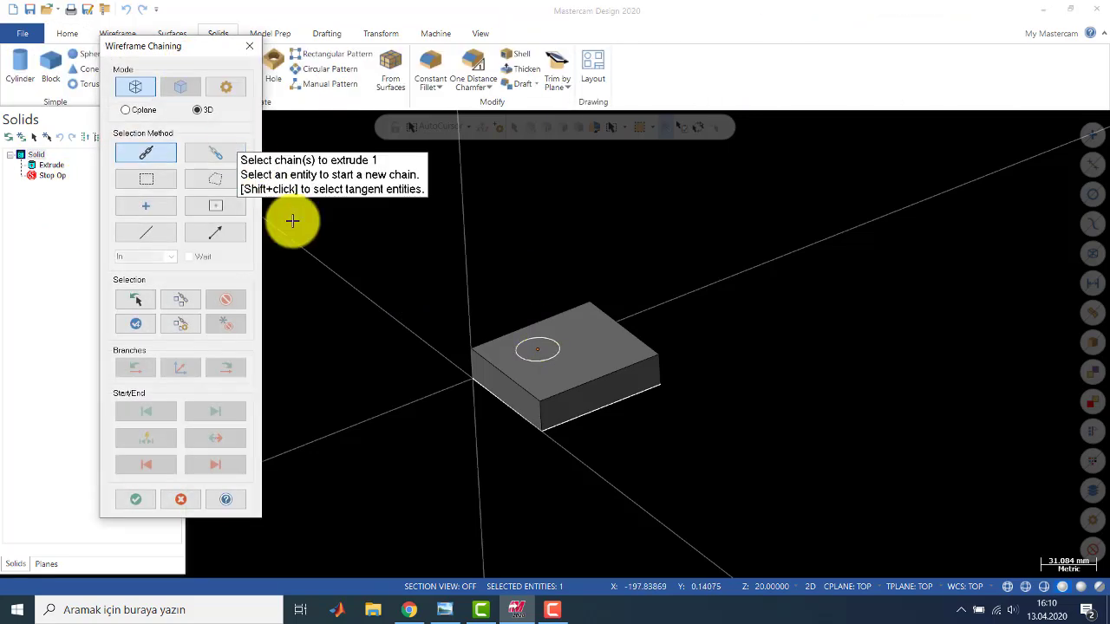
left_click(515, 347)
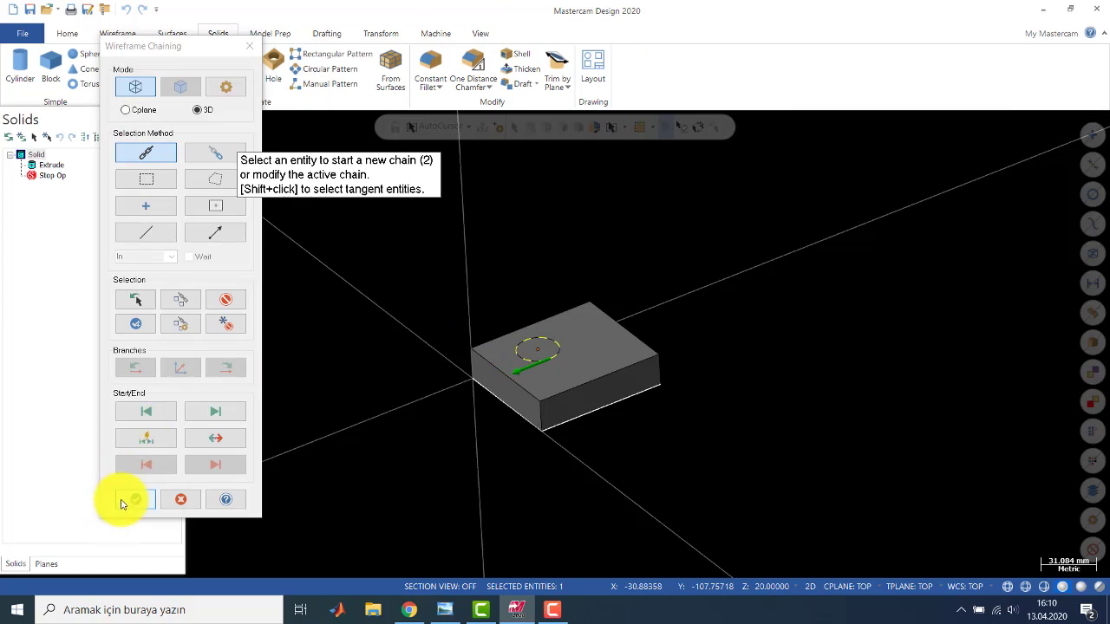
left_click(123, 502)
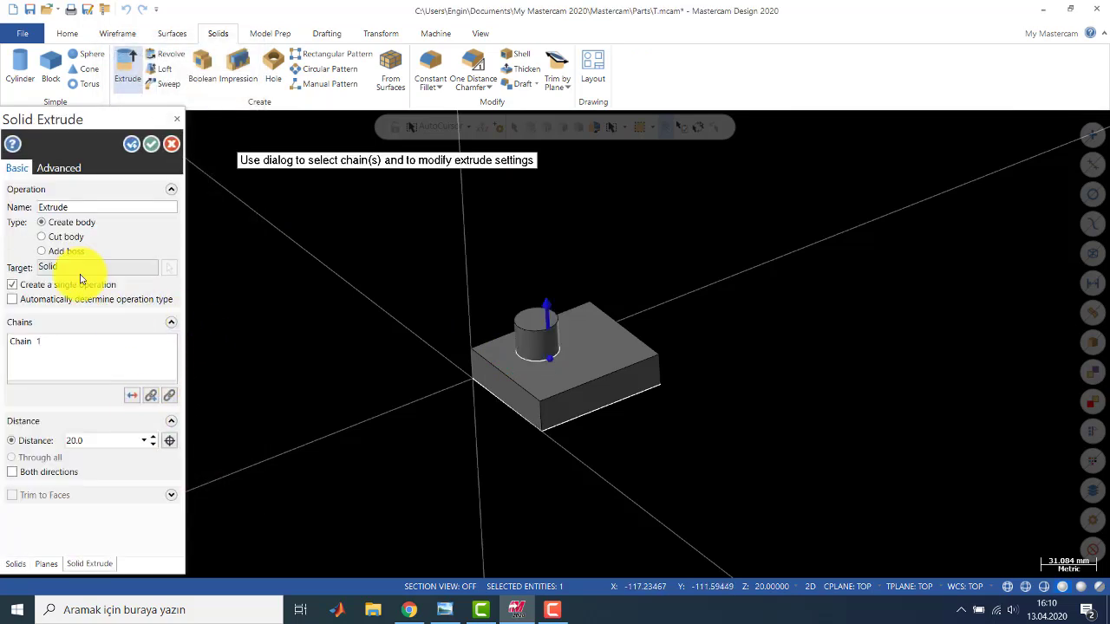
left_click(62, 253)
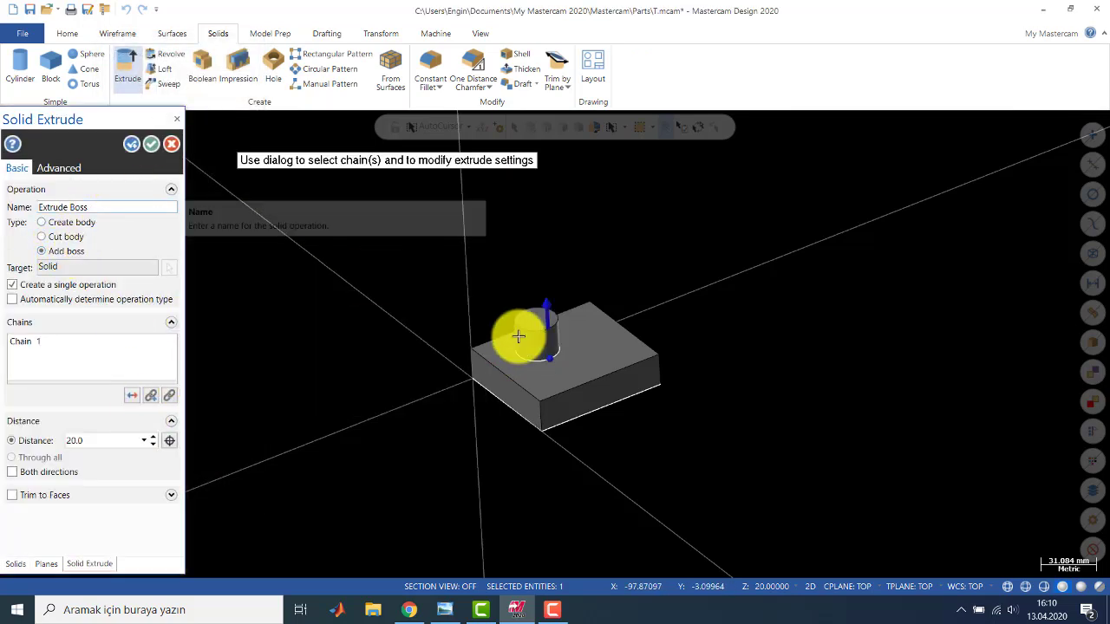
left_click(151, 145)
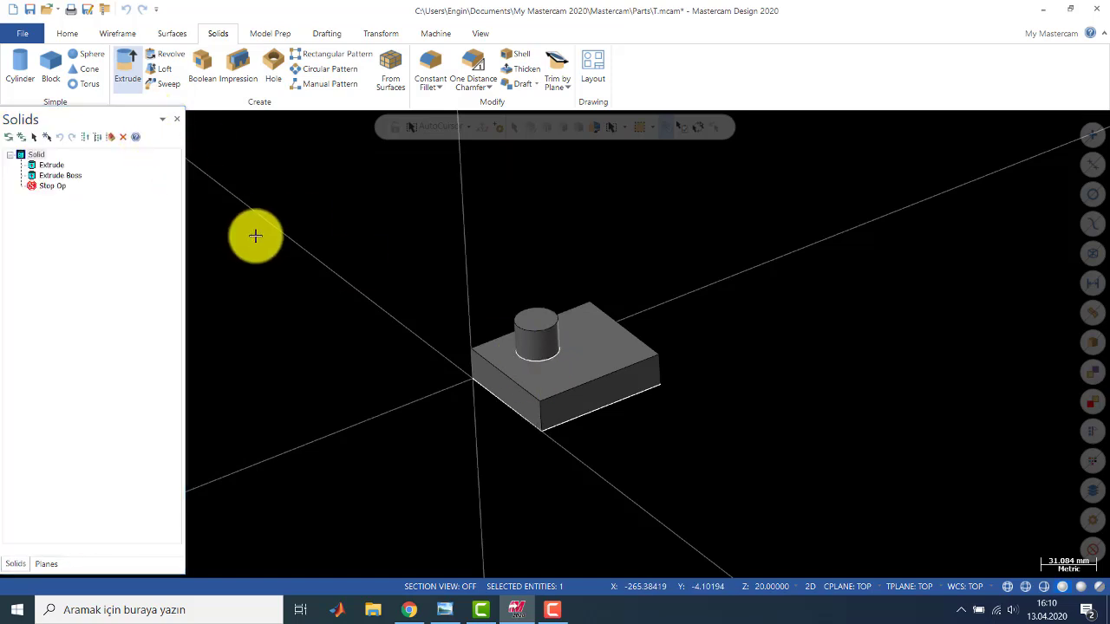
Check that the block and boss select as one solid, and delete all solid and wireframe geometry
left_click(543, 376)
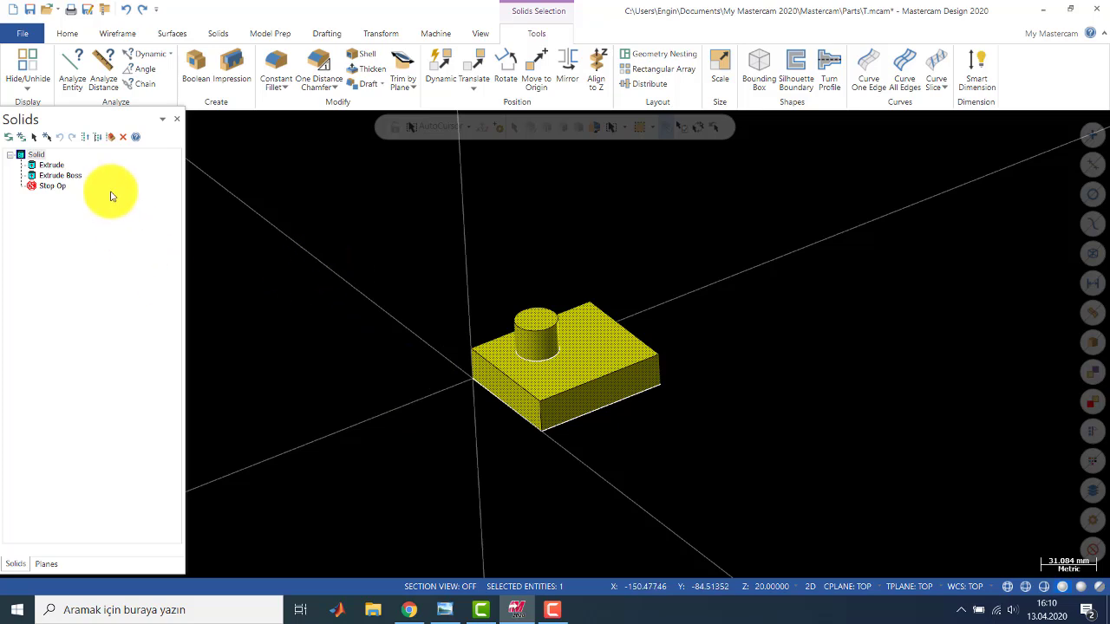
left_click_drag(339, 221, 820, 499)
key("Delete")
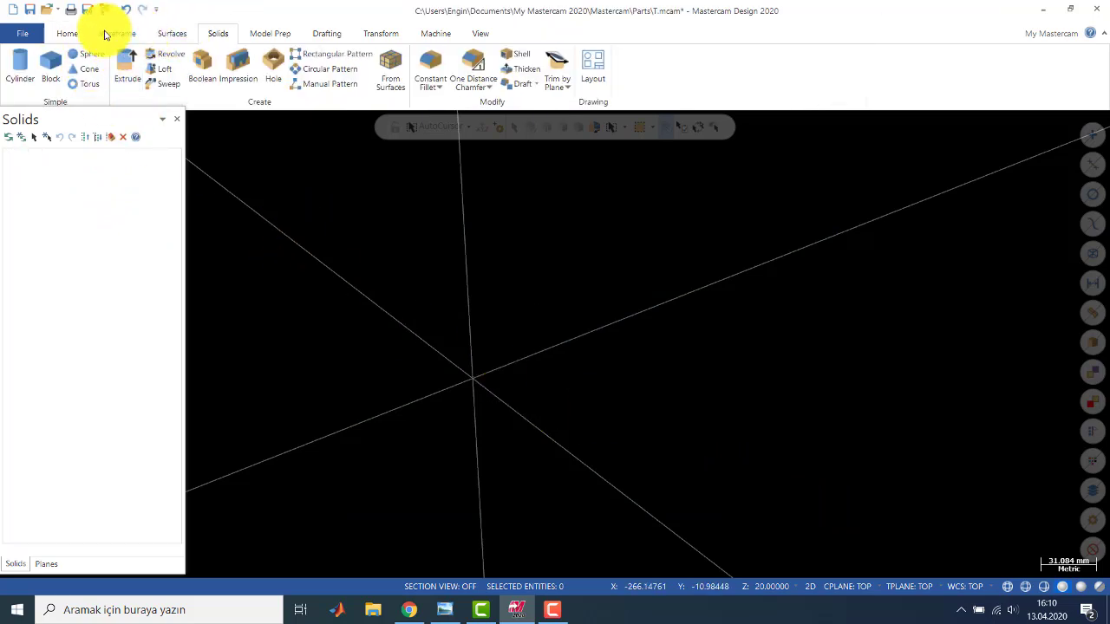
Switch to the top view and set the construction depth Z to 0
left_click(68, 34)
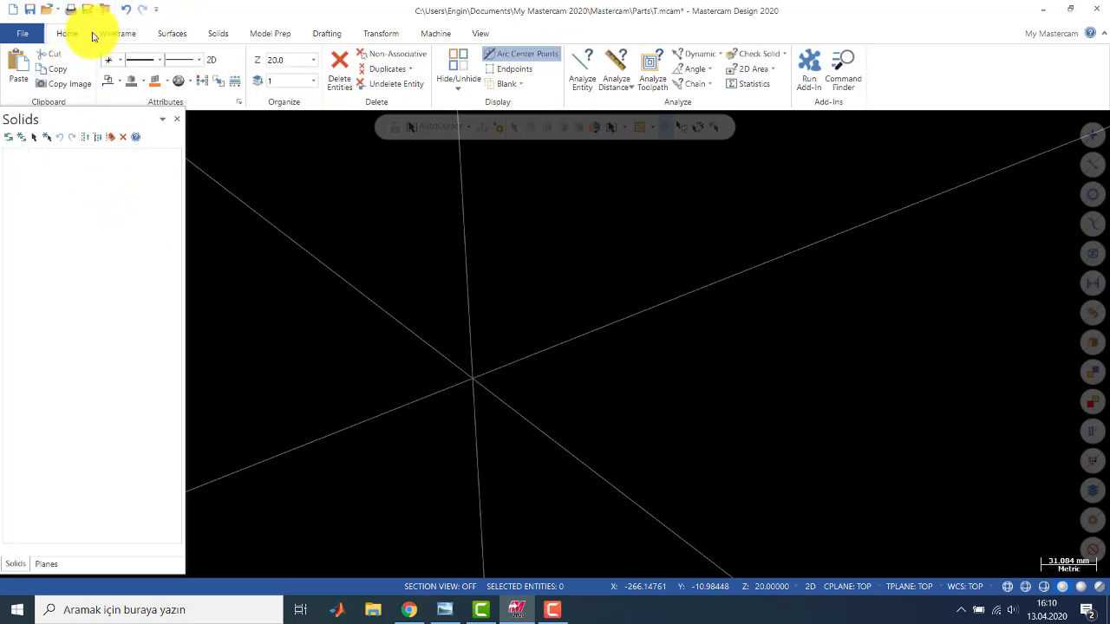
right_click(542, 228)
left_click(592, 295)
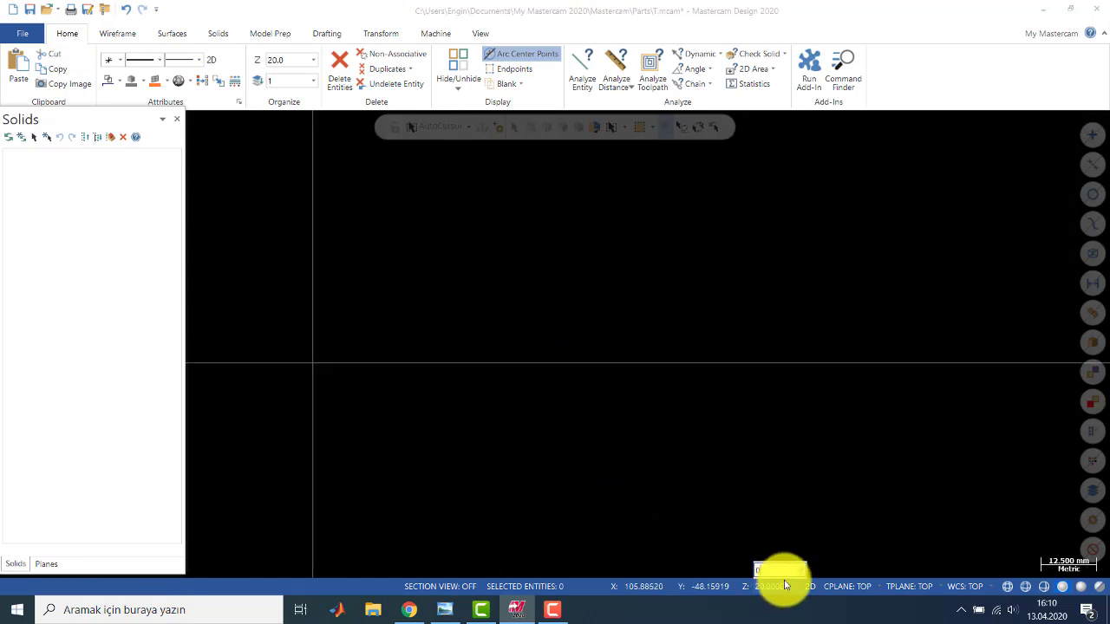
key("Return")
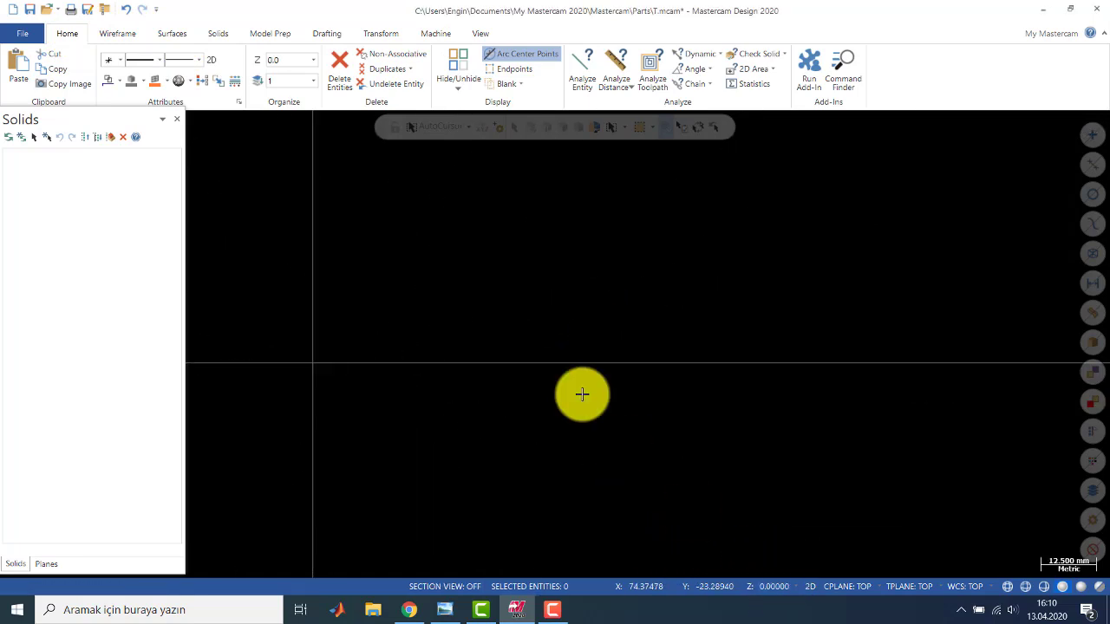
Draw a rectangle with its first corner at the origin, slightly reduce its width and set its height to 40 mm
left_click(119, 35)
left_click(398, 71)
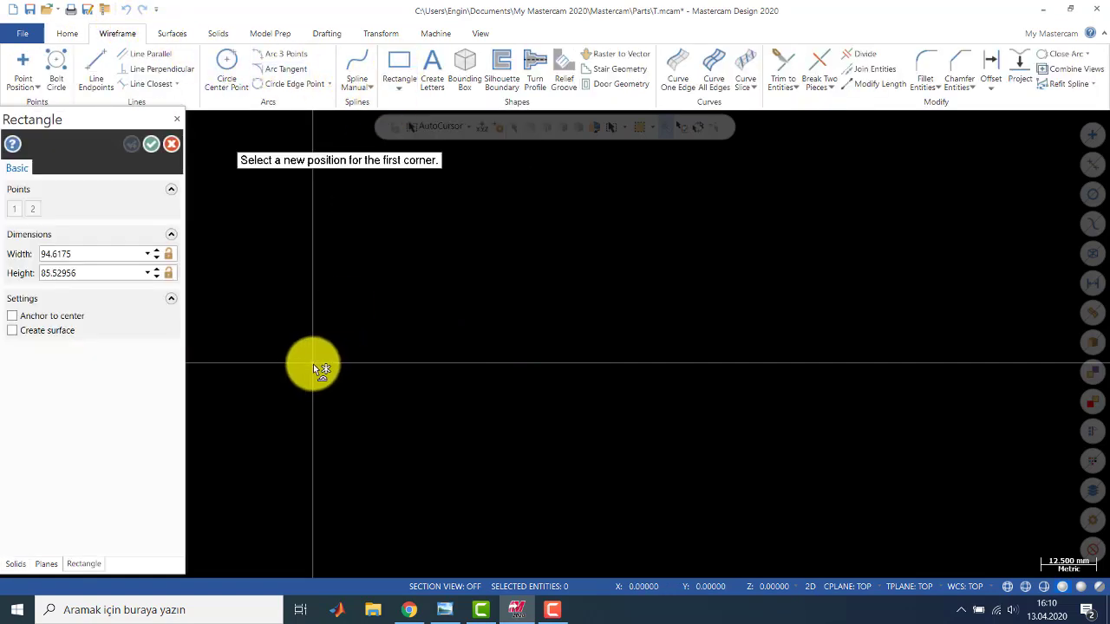
left_click(313, 363)
left_click(596, 188)
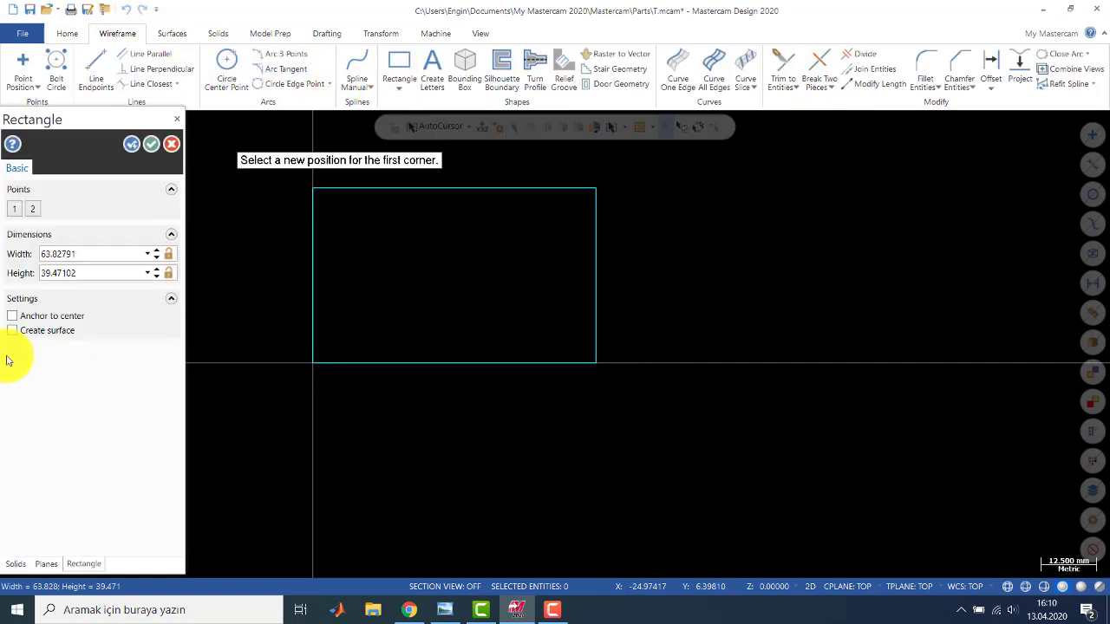
left_click(77, 273)
type("40")
key("Return")
left_click(150, 146)
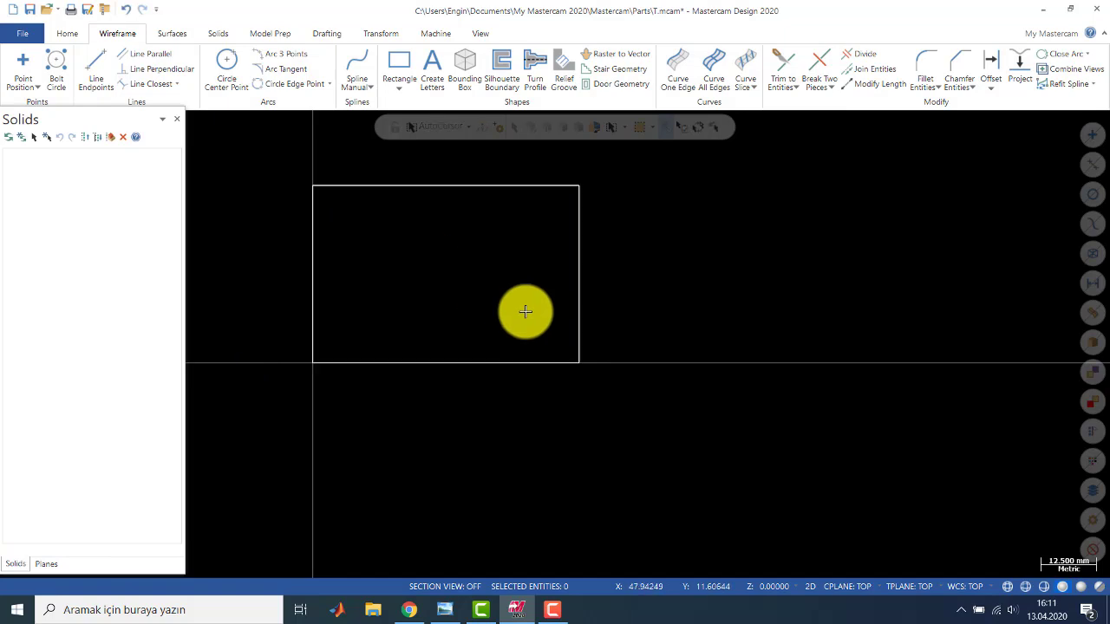
Start a solid extrusion in isometric view and select the new rectangle as its chain
right_click(575, 326)
left_click(587, 387)
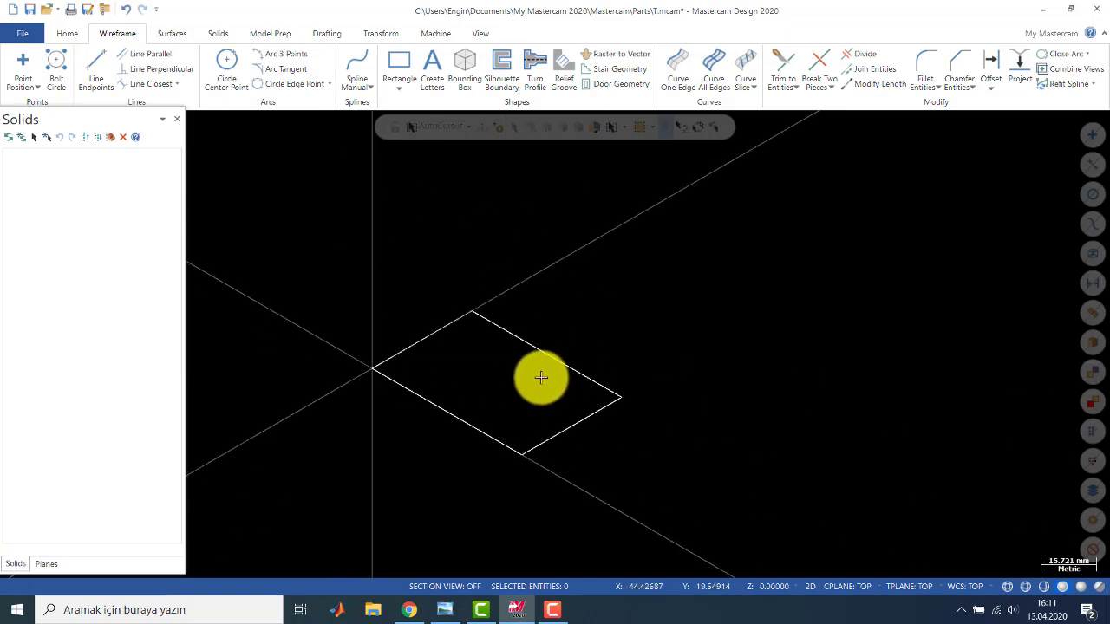
scroll(408, 422, "down", 1)
scroll(249, 435, "up", 2)
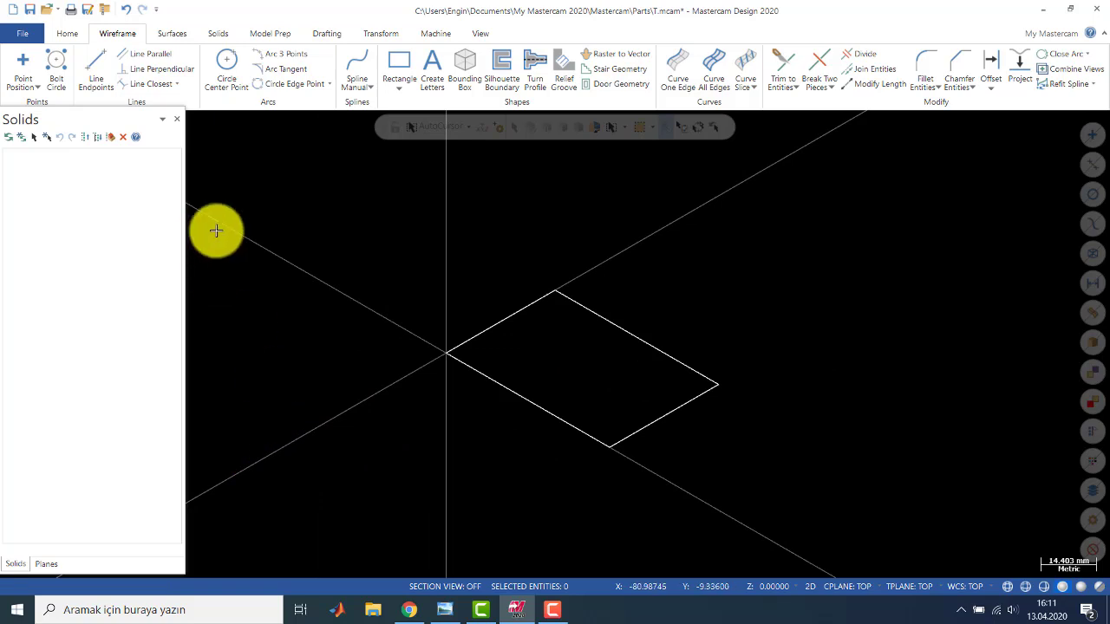
left_click(215, 34)
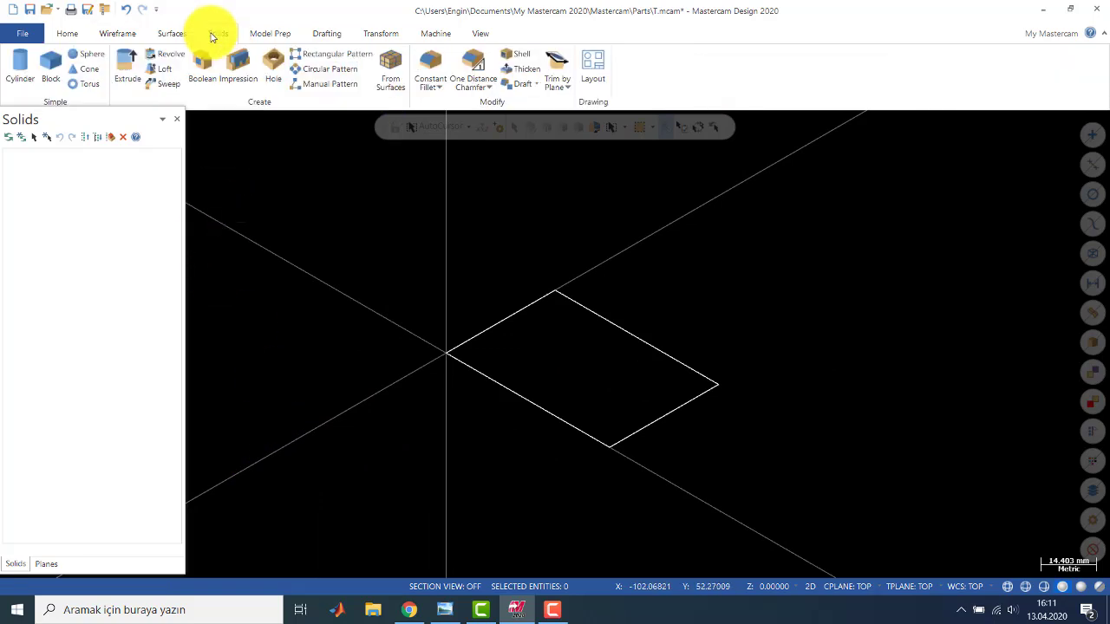
left_click(124, 59)
left_click(475, 325)
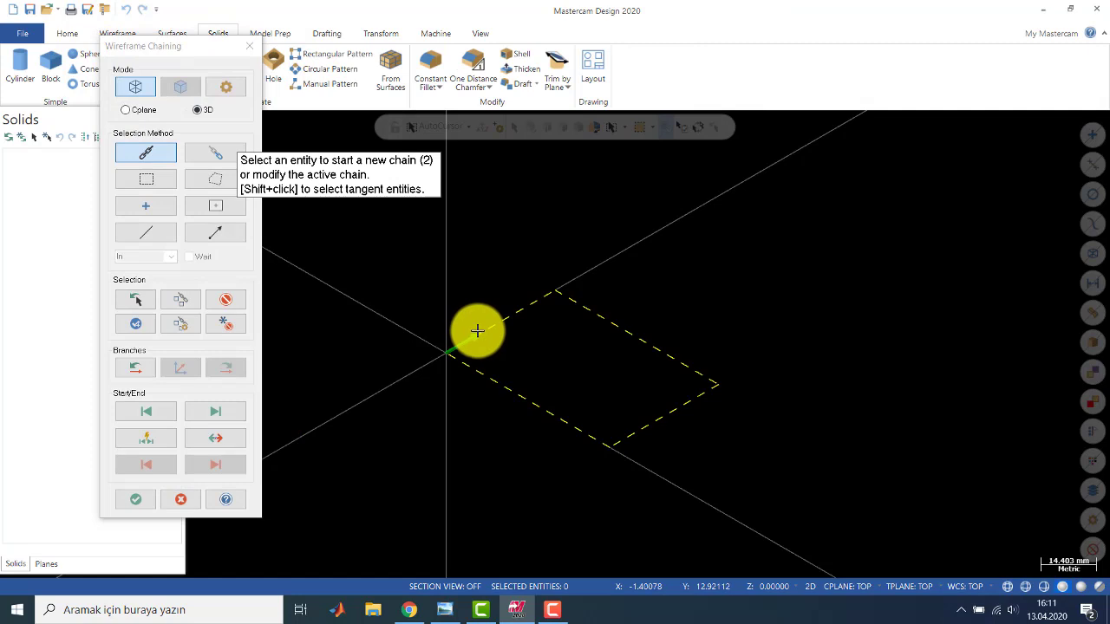
left_click(136, 499)
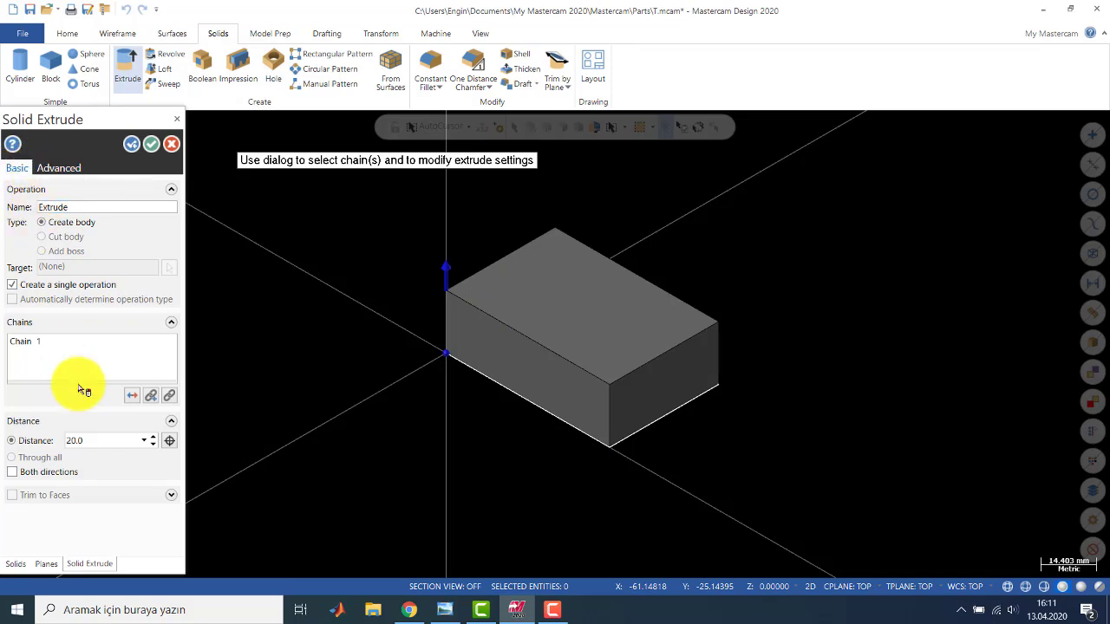
Try reversing the extrusion direction and applying a 5 degree draft with its taper reversed
left_click(131, 396)
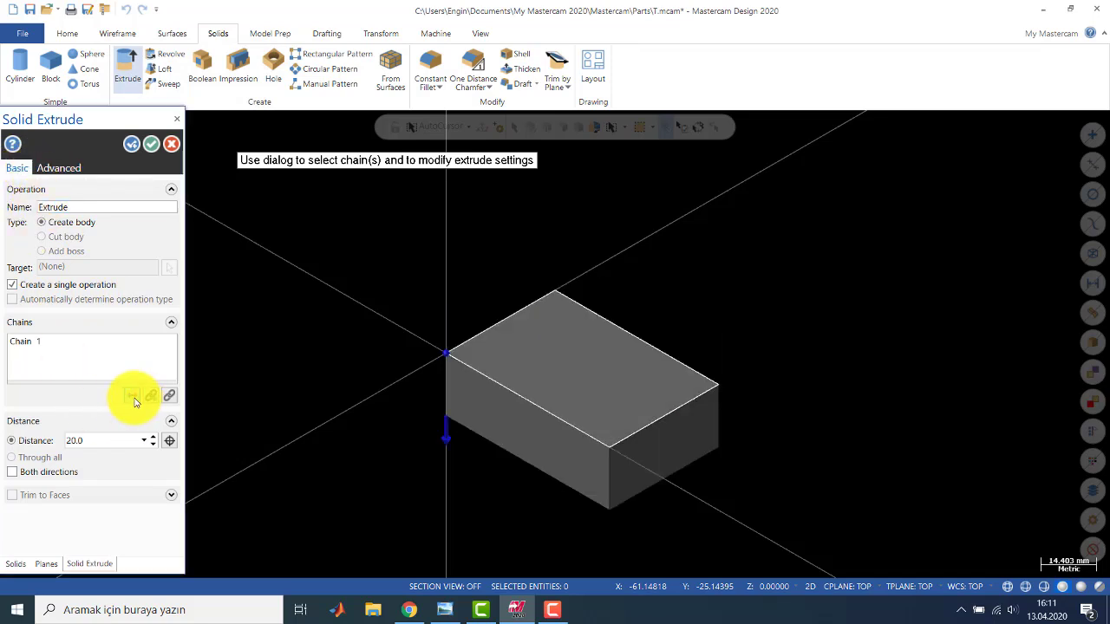
left_click(55, 169)
left_click(13, 190)
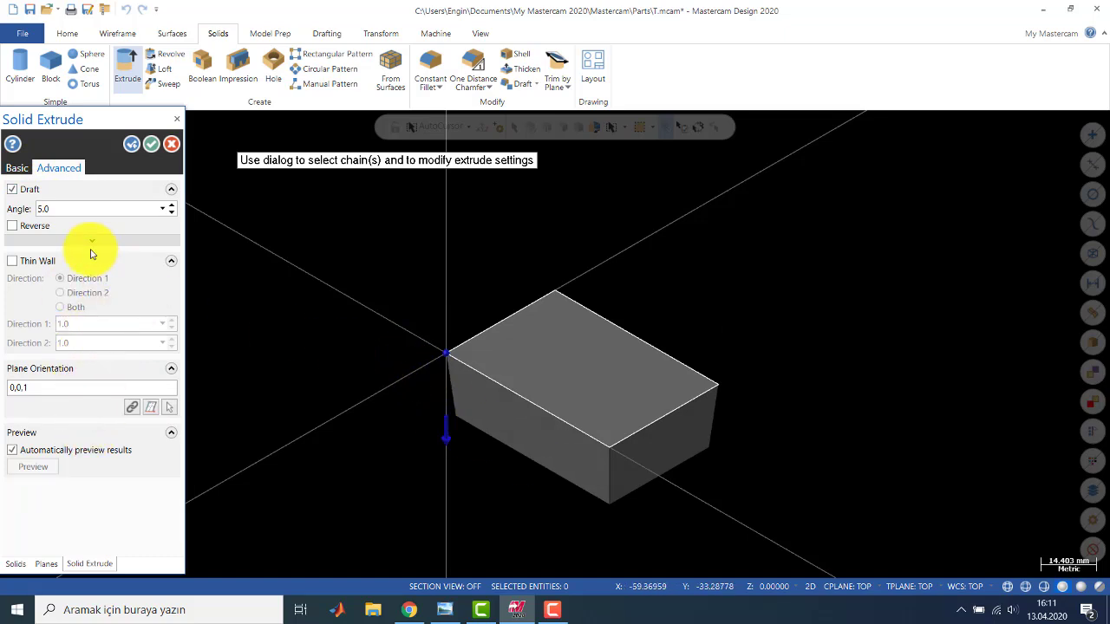
left_click(12, 227)
left_click(12, 227)
left_click(13, 227)
Try a 3 mm thin wall in Direction 1, and cancel the extrusion
left_click(12, 263)
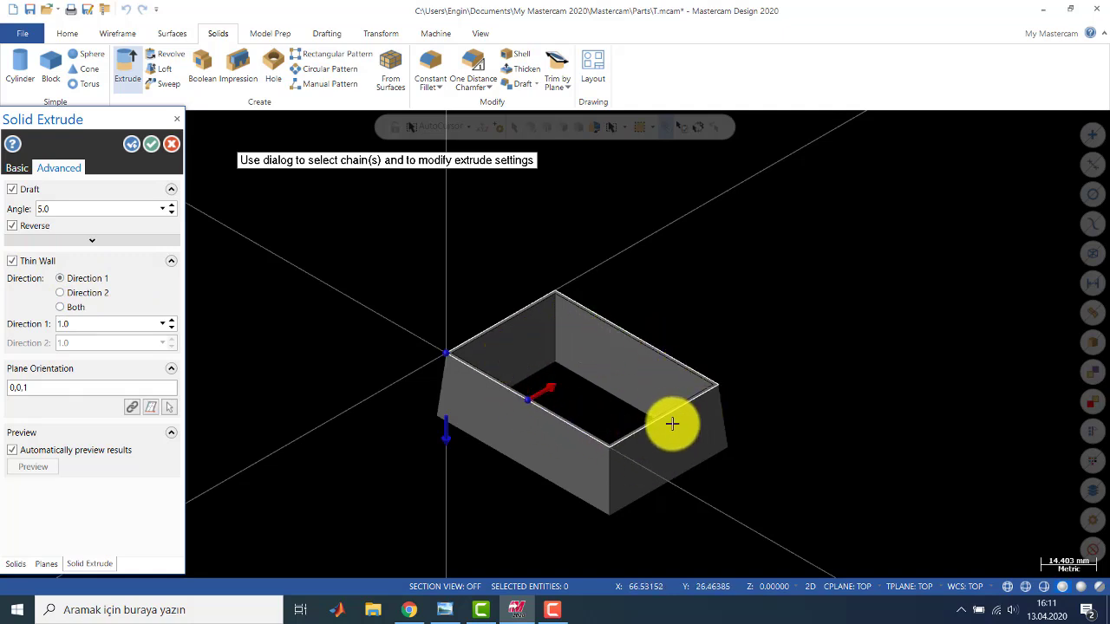
left_click(171, 320)
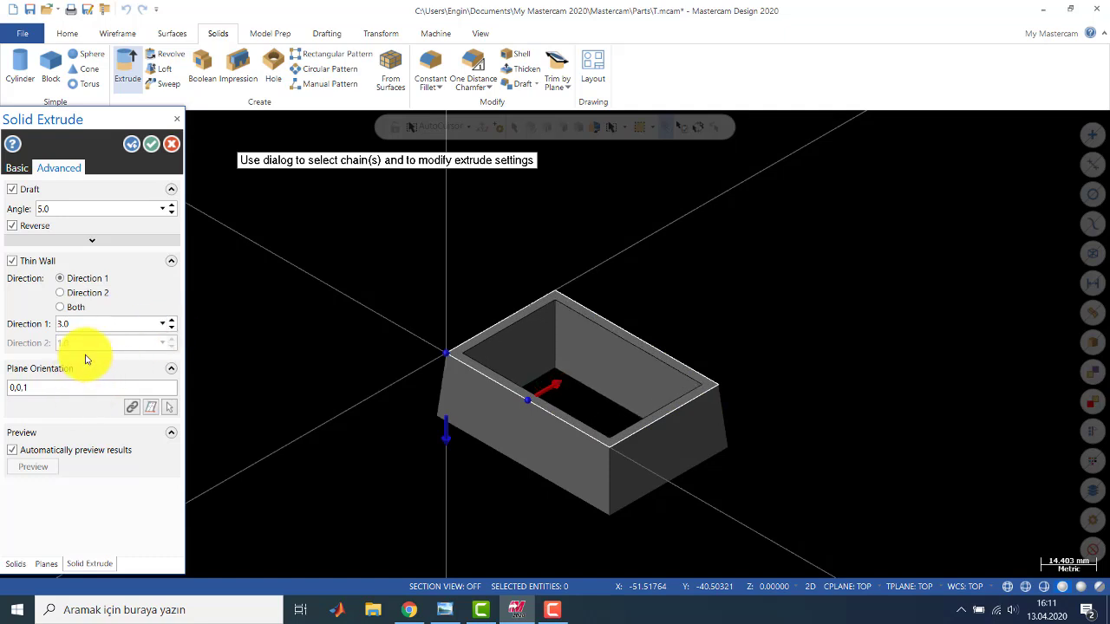
left_click(172, 145)
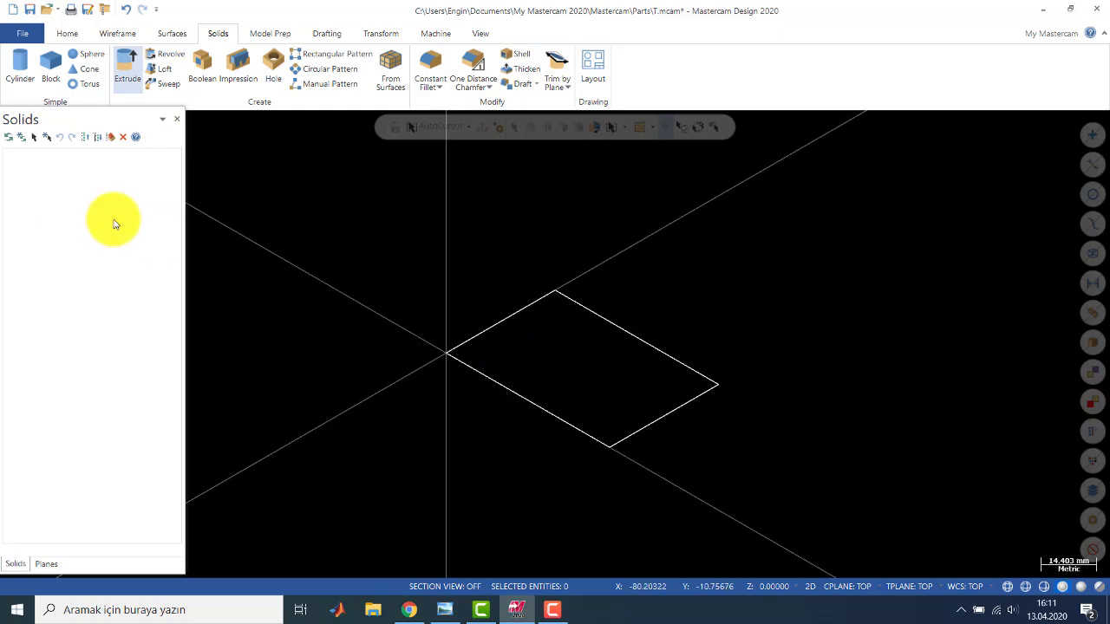
Delete the whole rectangle and switch to the top view
left_click_drag(376, 255, 850, 511)
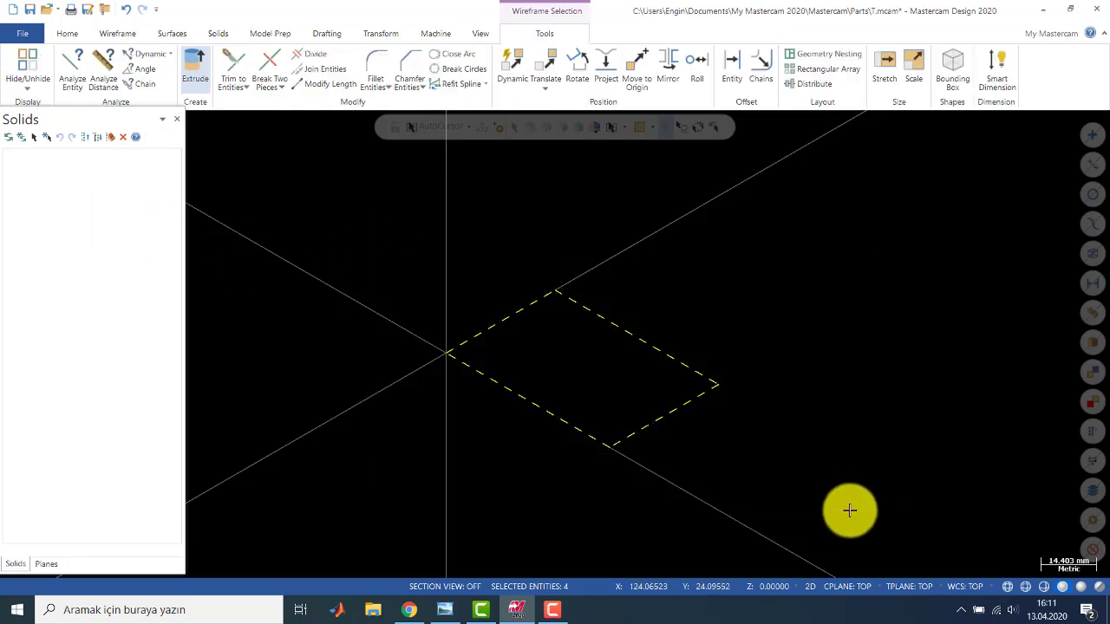
key("Delete")
right_click(508, 324)
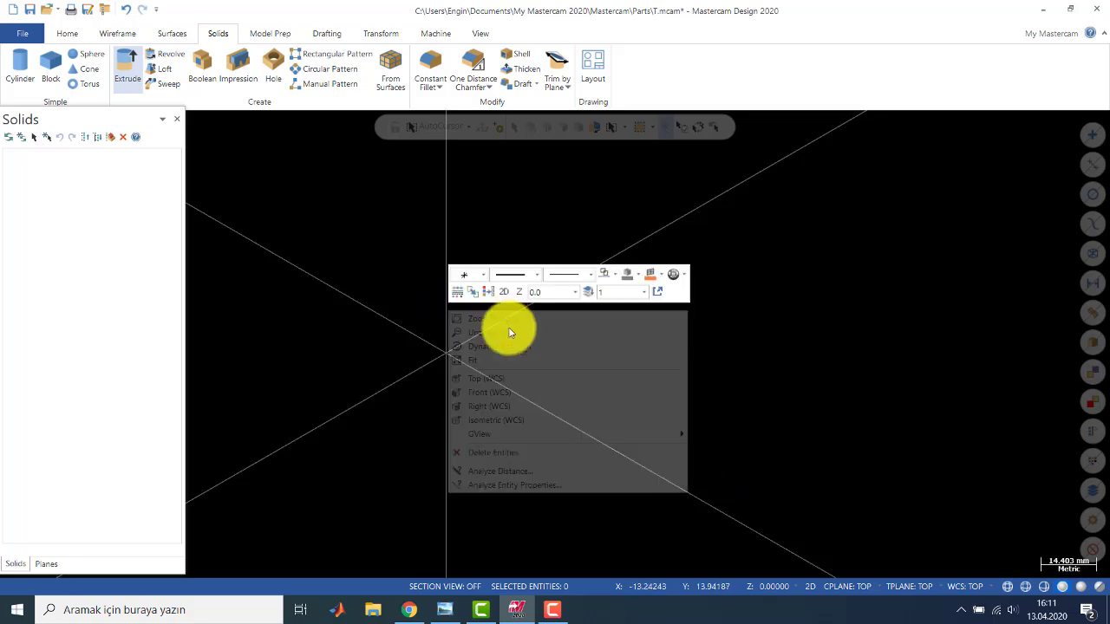
left_click(514, 375)
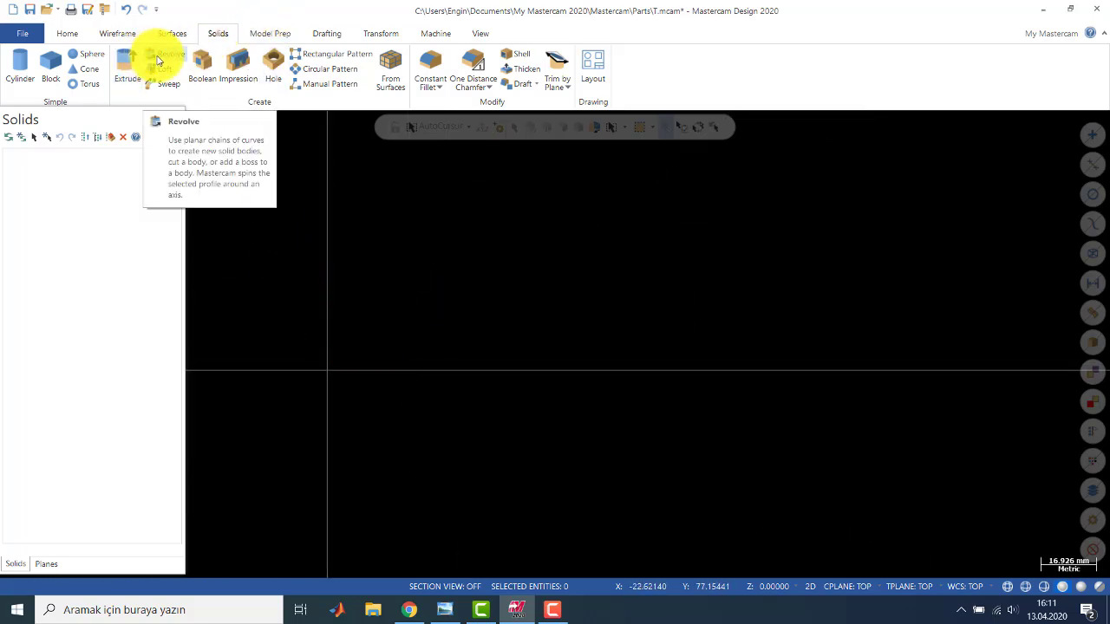
Draw a vertical line about 36 mm long upward from the origin
left_click(112, 36)
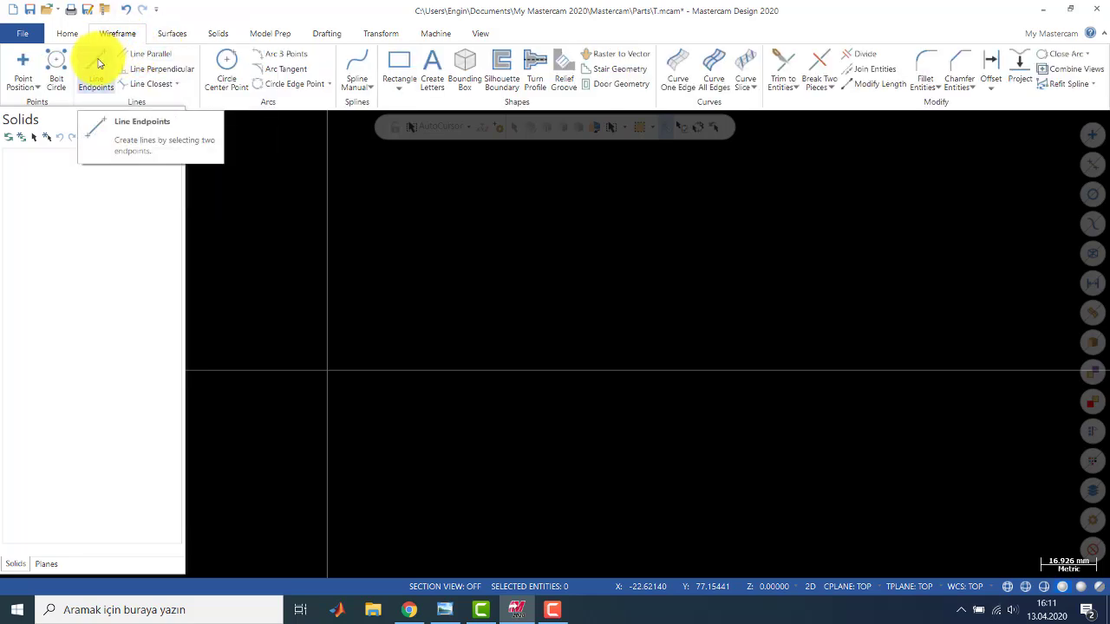
left_click(330, 373)
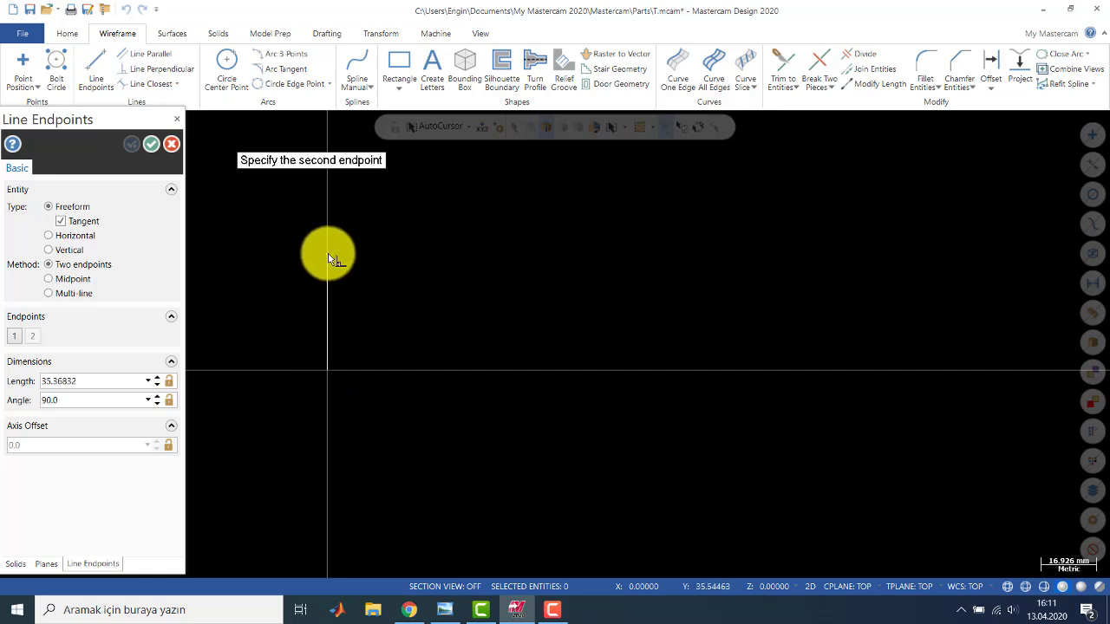
left_click(339, 253)
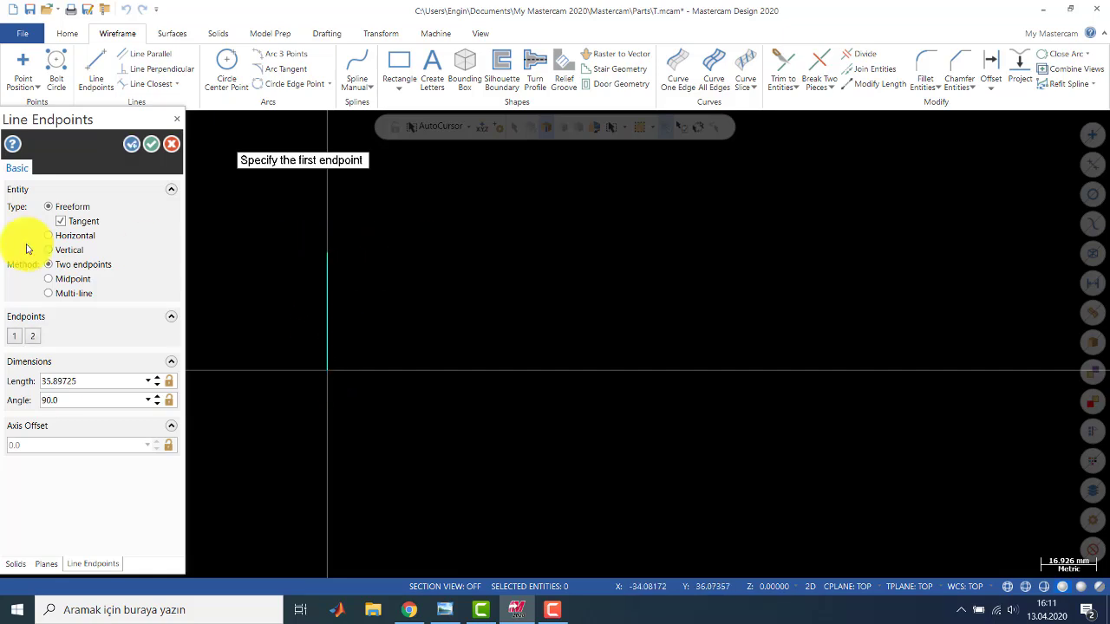
Continue from the line's upper end with a multi-line outline: horizontal, sloping down, horizontal, and vertically down past the horizontal axis
left_click(67, 300)
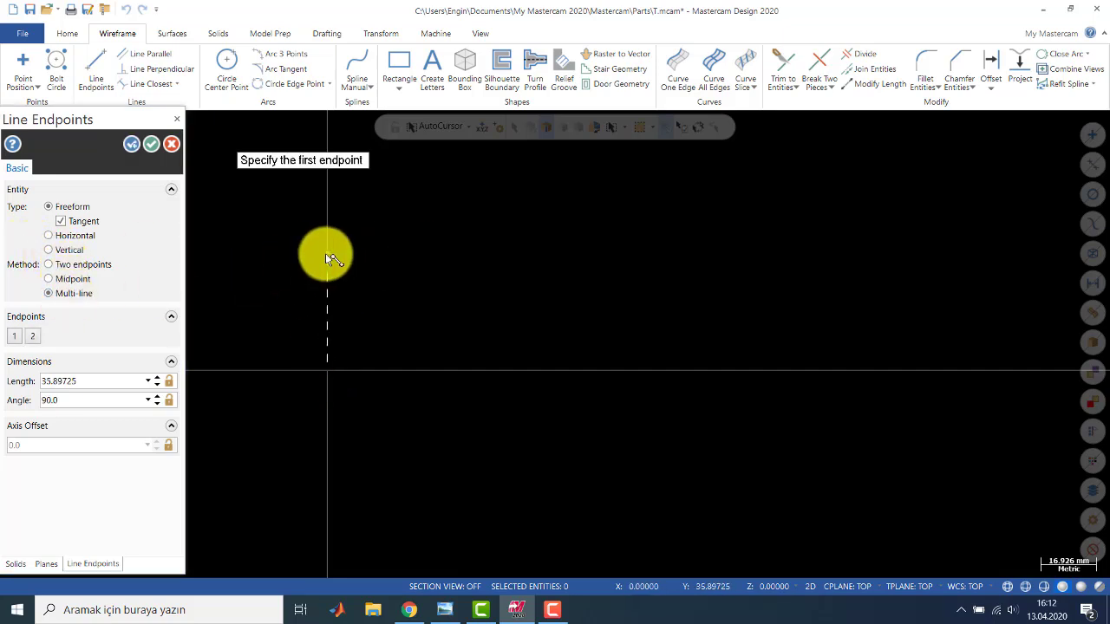
left_click(326, 253)
left_click(438, 253)
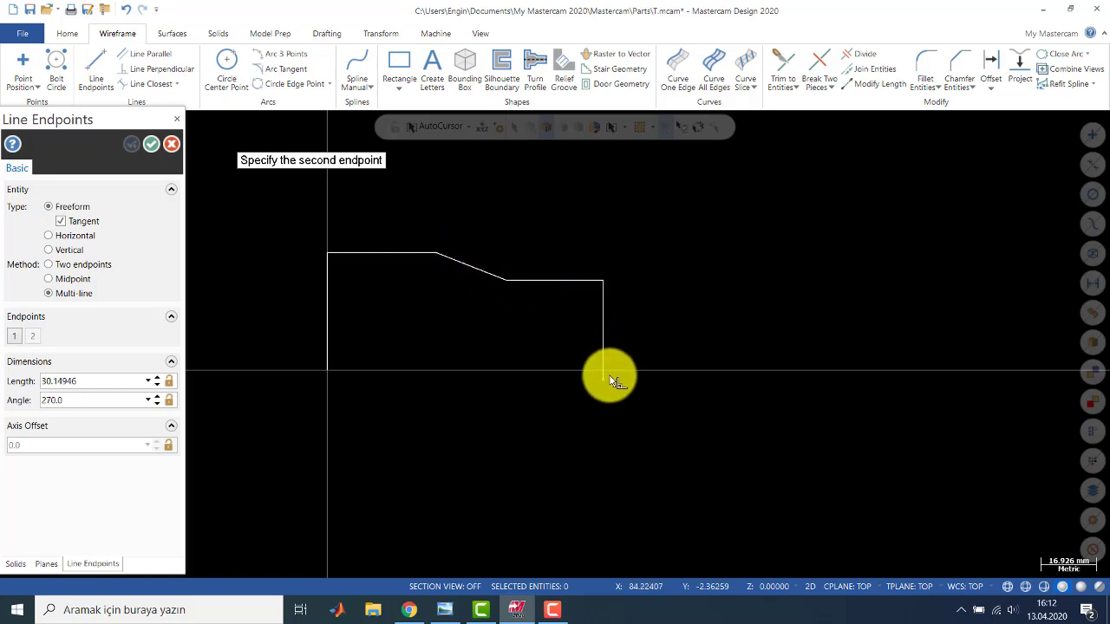
left_click(607, 394)
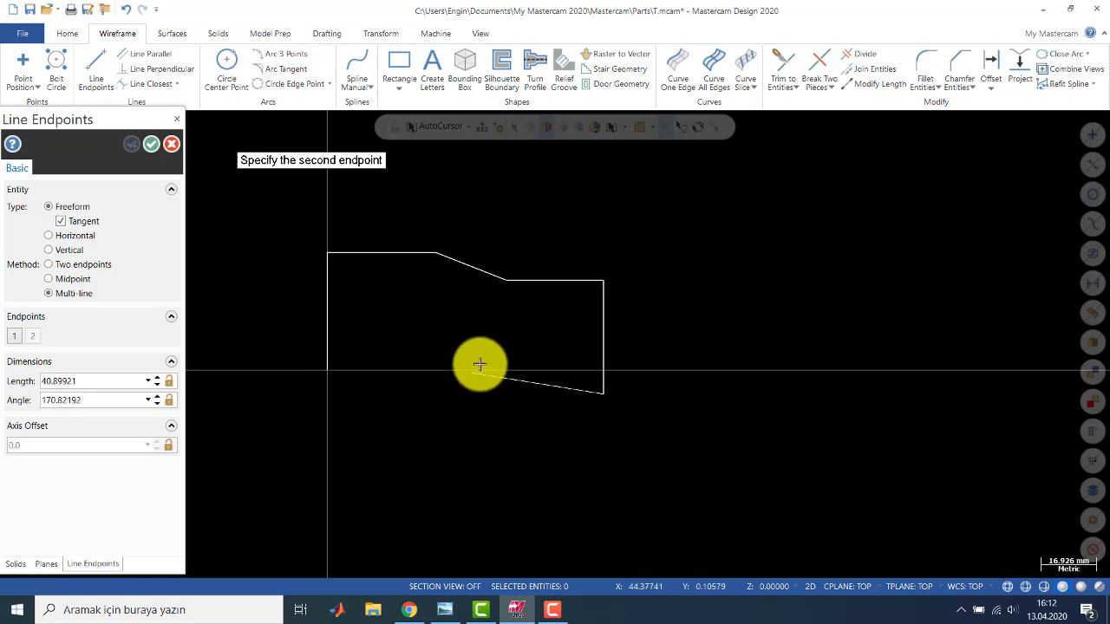
key("Escape")
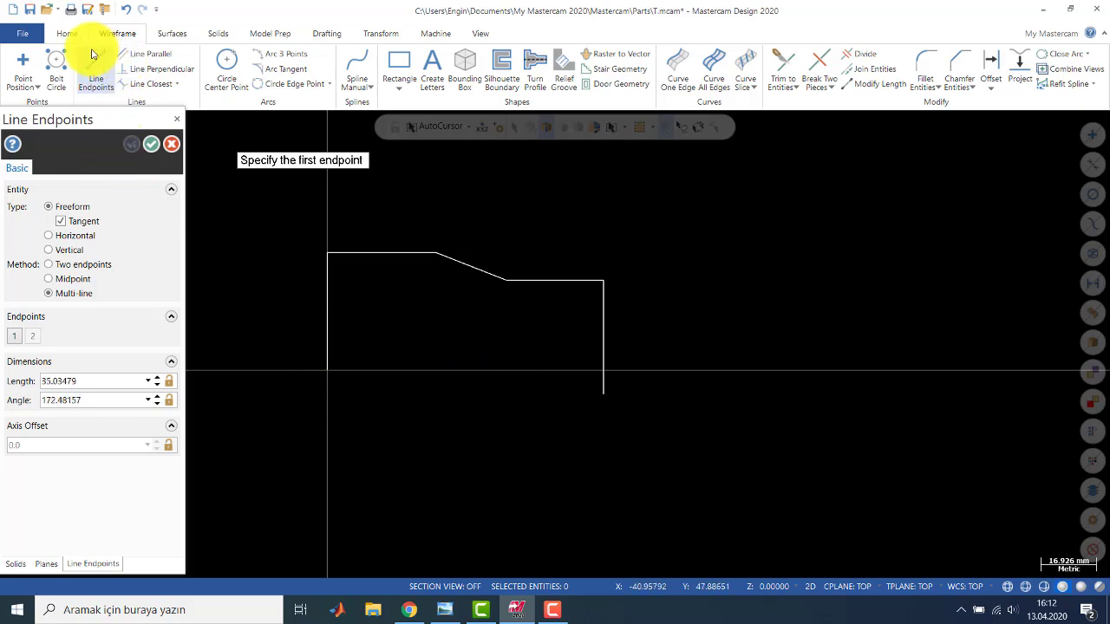
Close the profile with a horizontal line from the origin, and trim the ends that overshoot its lower corner with Divide
left_click(328, 371)
left_click(648, 373)
left_click(846, 55)
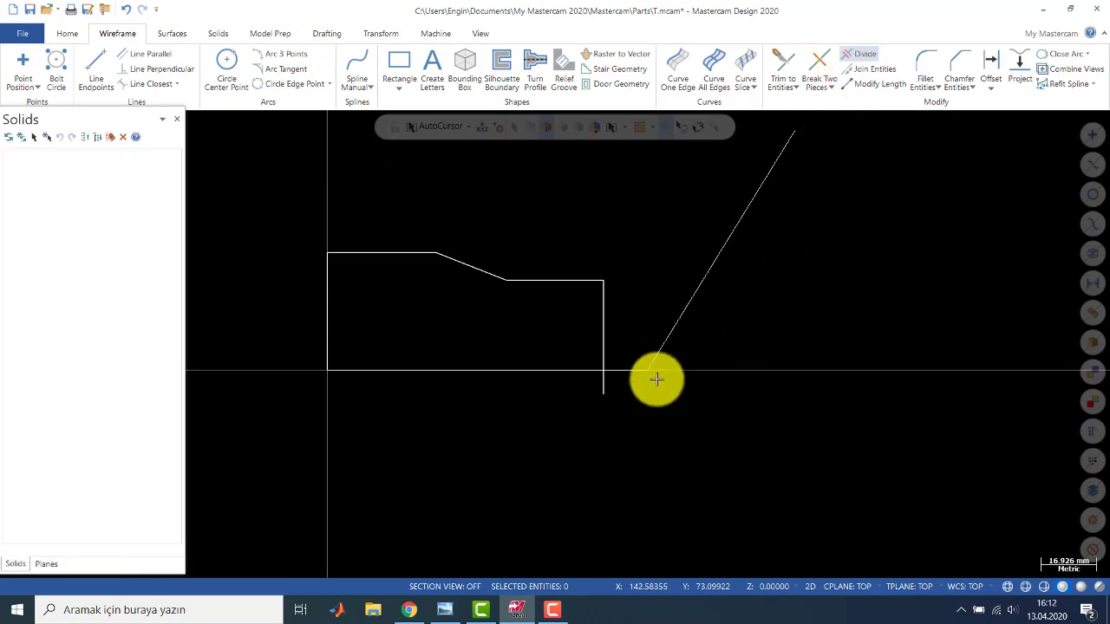
left_click(627, 371)
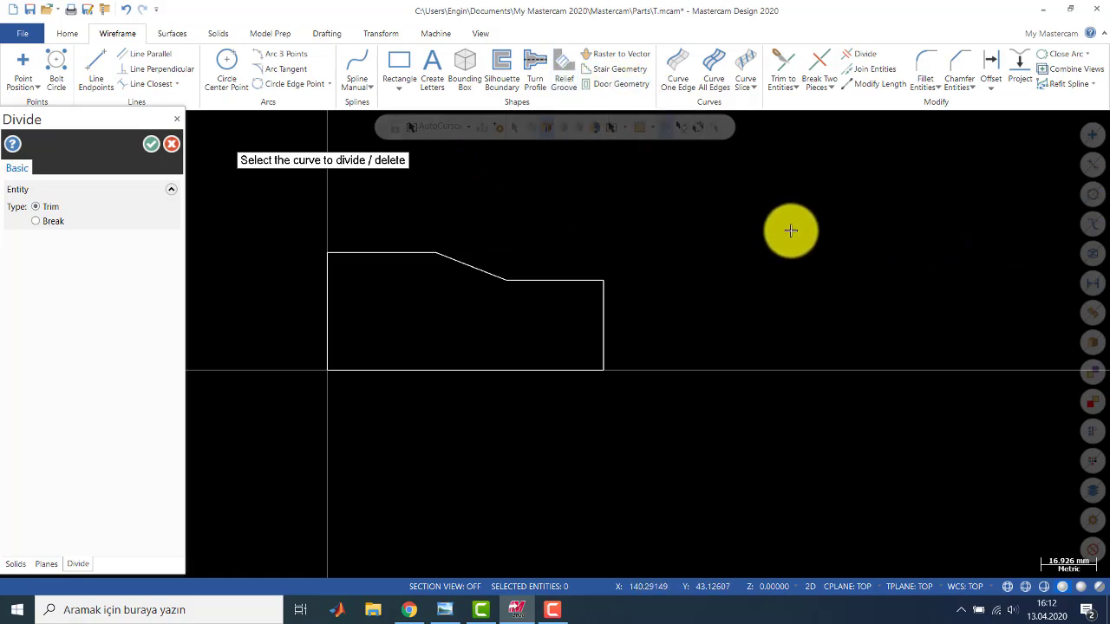
key("Escape")
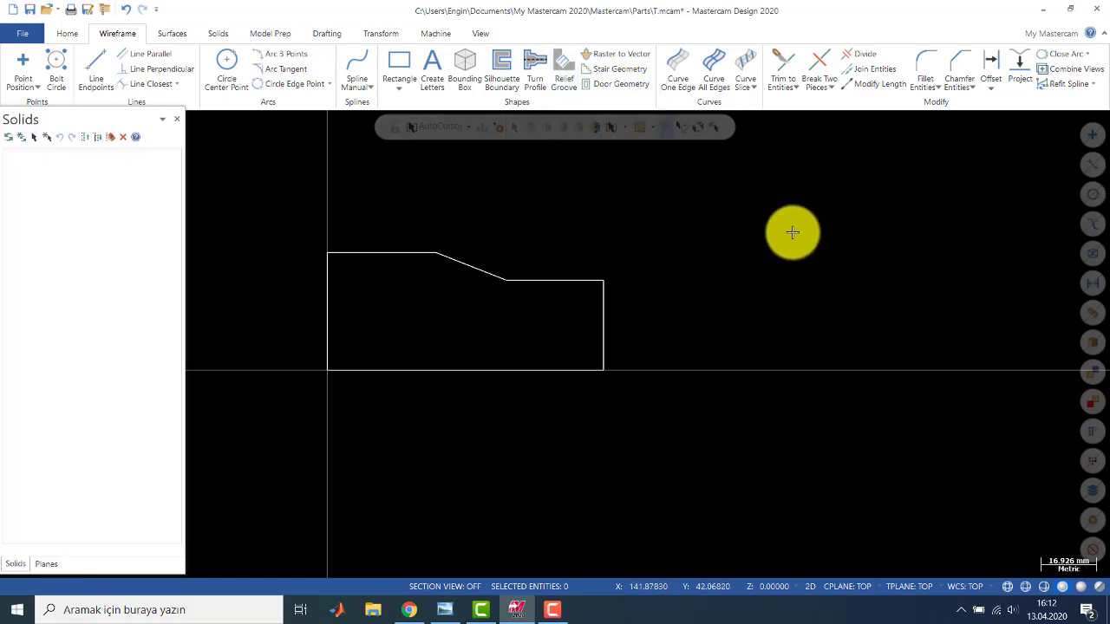
Chamfer the profile's upper corner at the end away from the origin, using a single distance of 5 mm
left_click(957, 63)
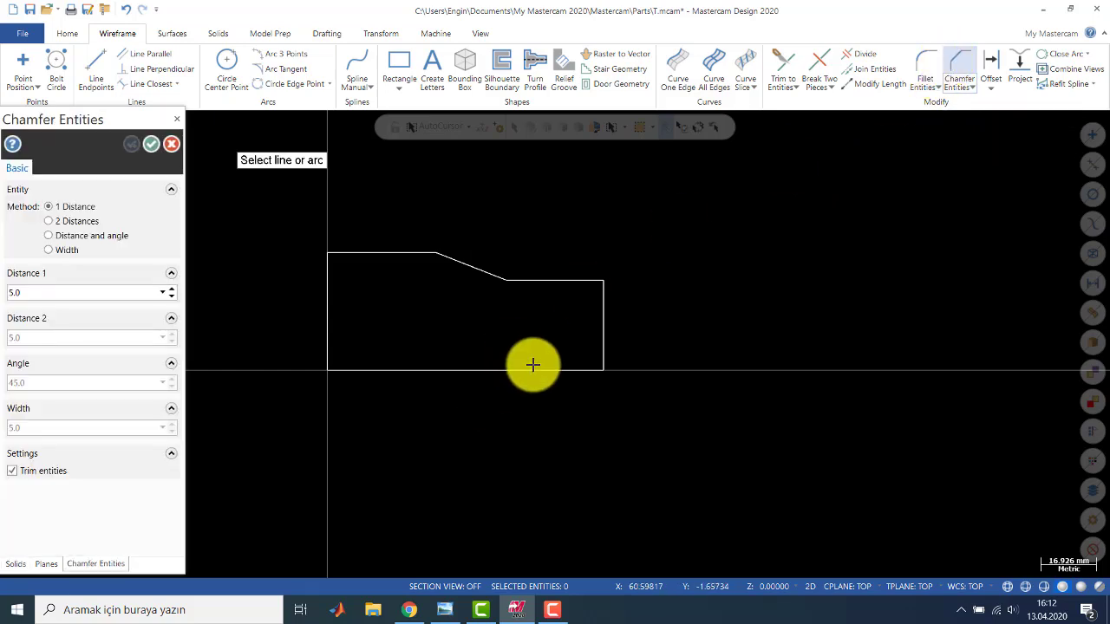
left_click(604, 282)
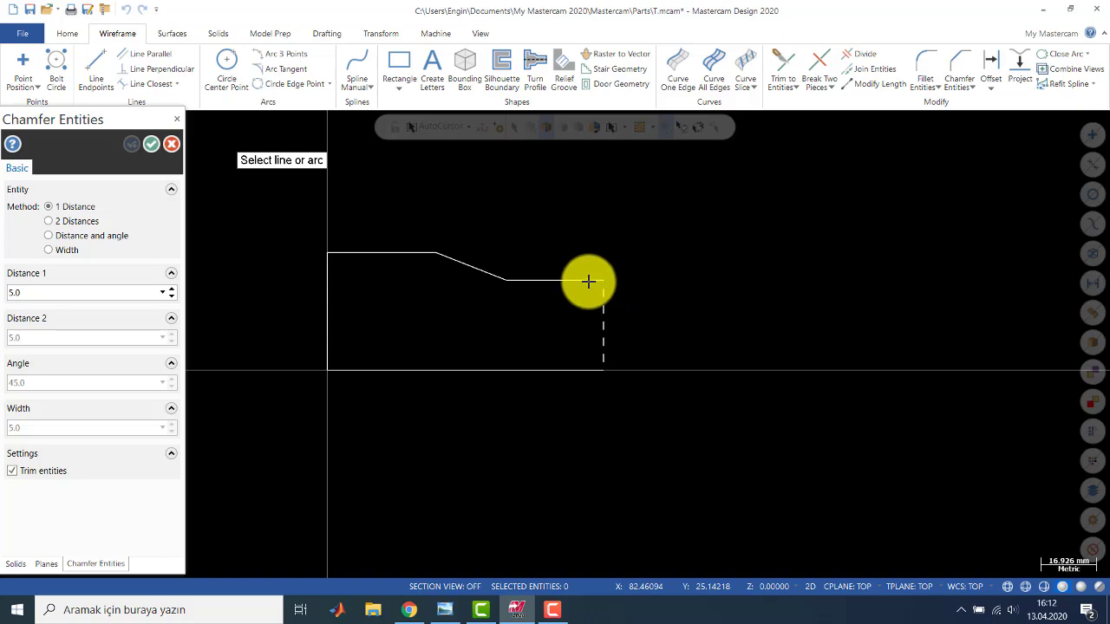
left_click(583, 280)
key("Escape")
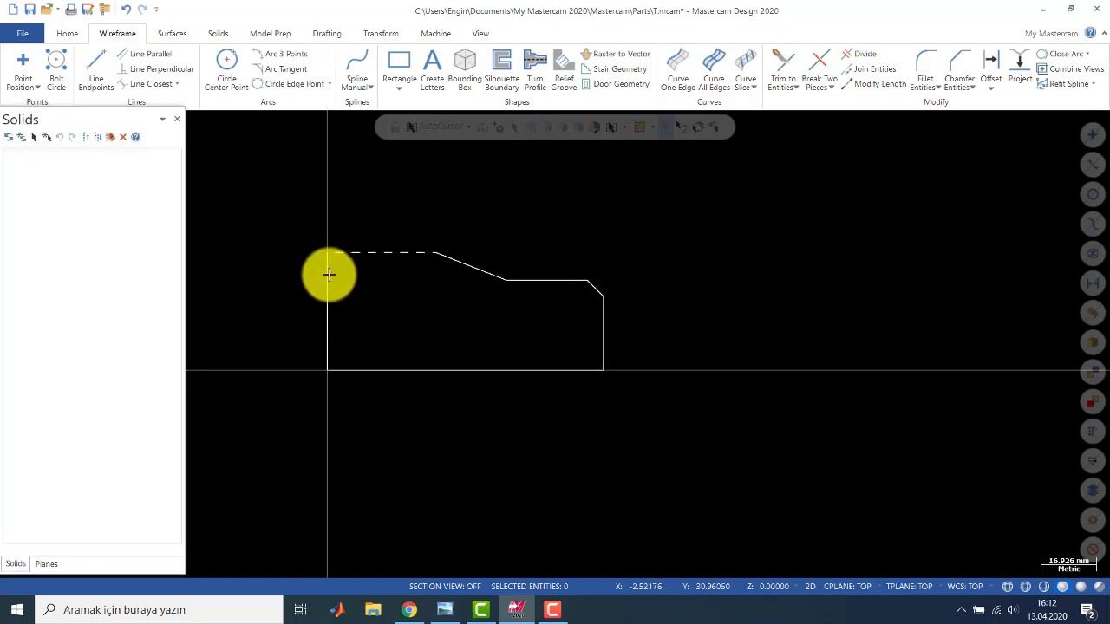
Set up a solid revolve of the closed profile chain, with its base line as the axis of rotation
left_click(218, 32)
left_click(158, 56)
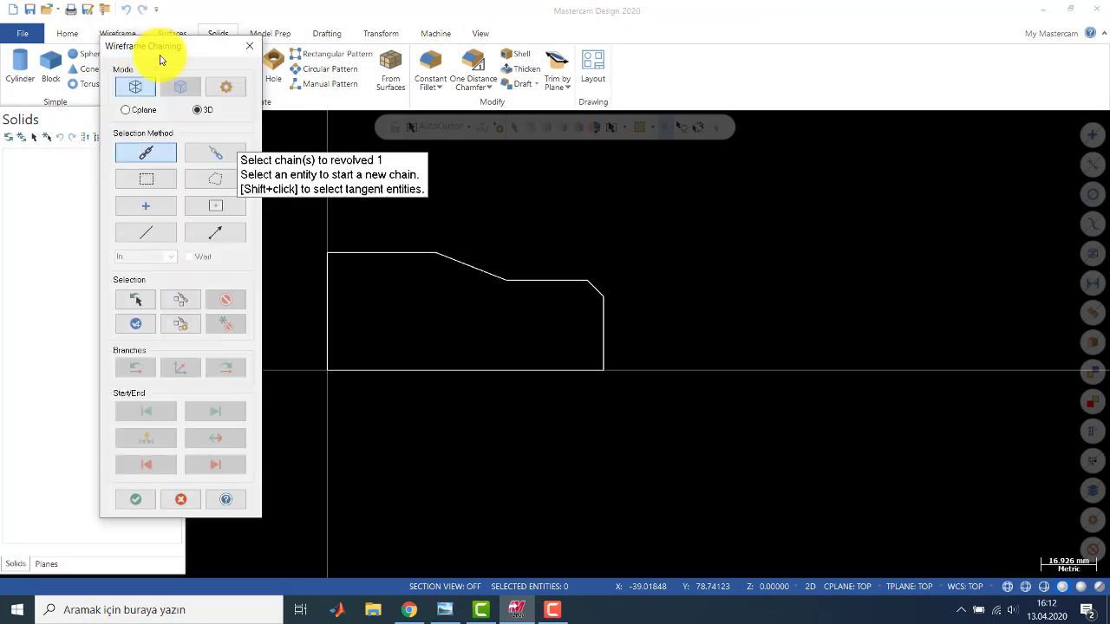
left_click(408, 372)
left_click(136, 501)
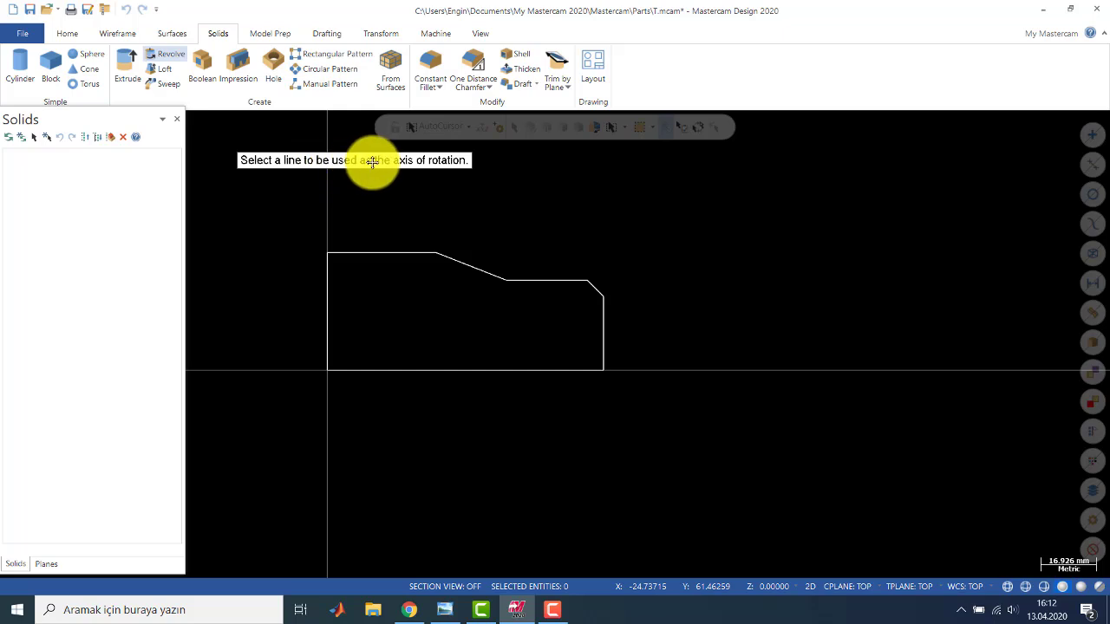
left_click(446, 369)
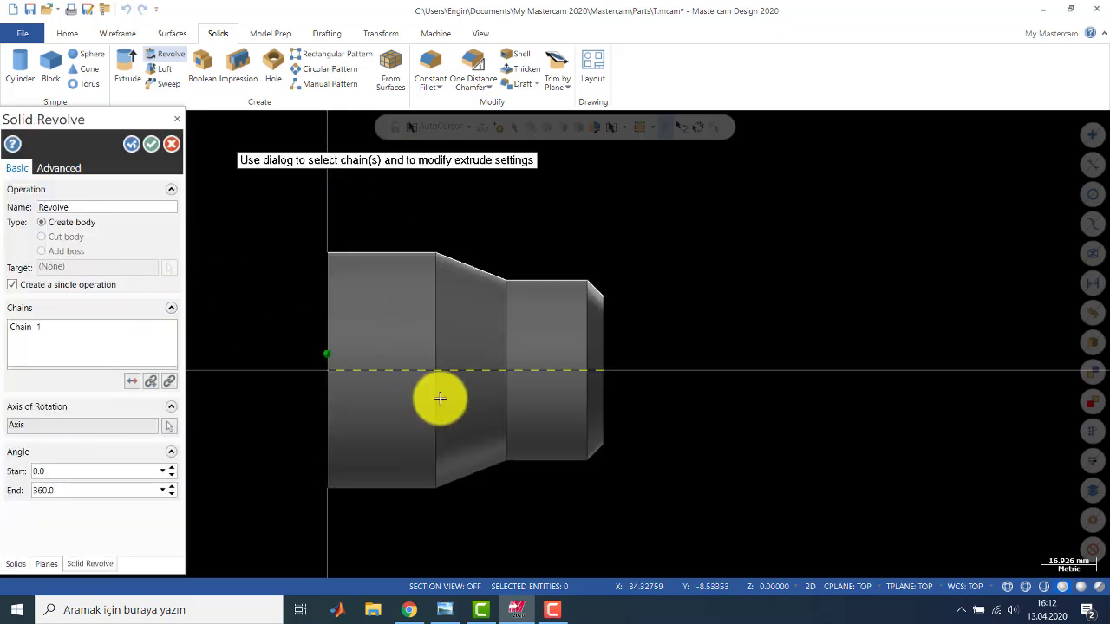
Inspect the revolve preview from several angles and accept it as a new body from 0 to 360 degrees
middle_click_drag(289, 384, 377, 403)
scroll(329, 460, "up", 2)
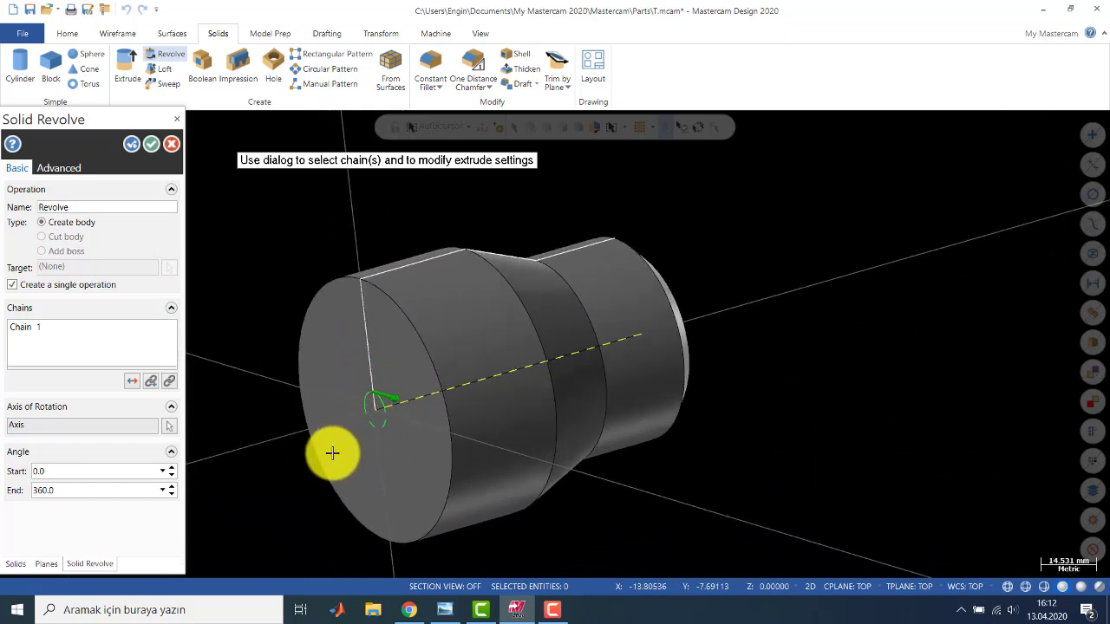
scroll(332, 456, "down", 4)
scroll(329, 451, "down", 2)
key("Right")
key("Up")
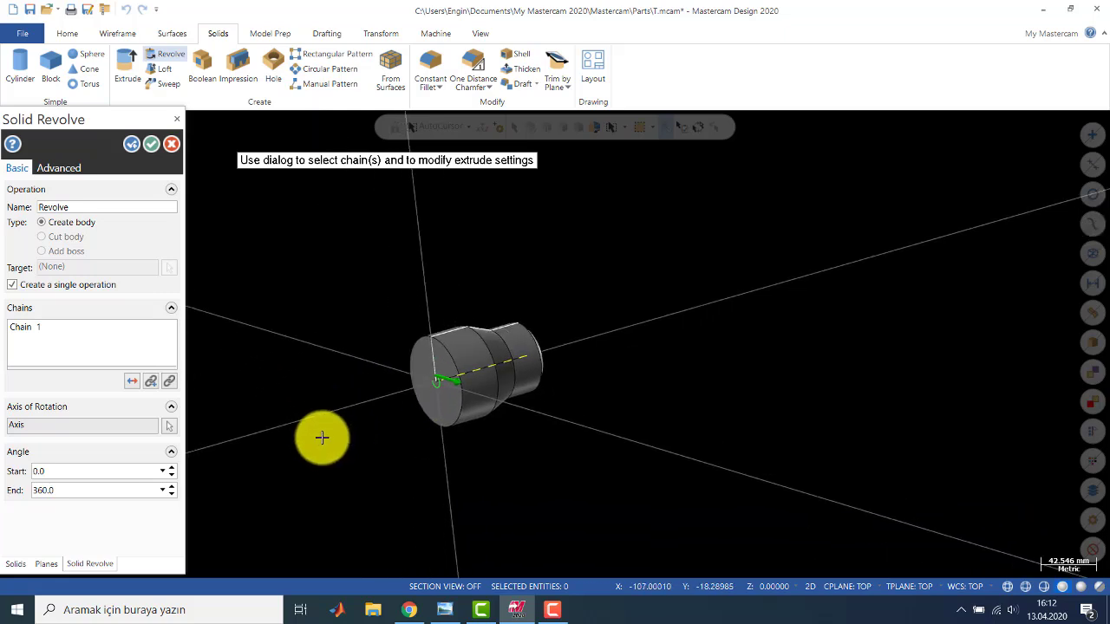
key("Right")
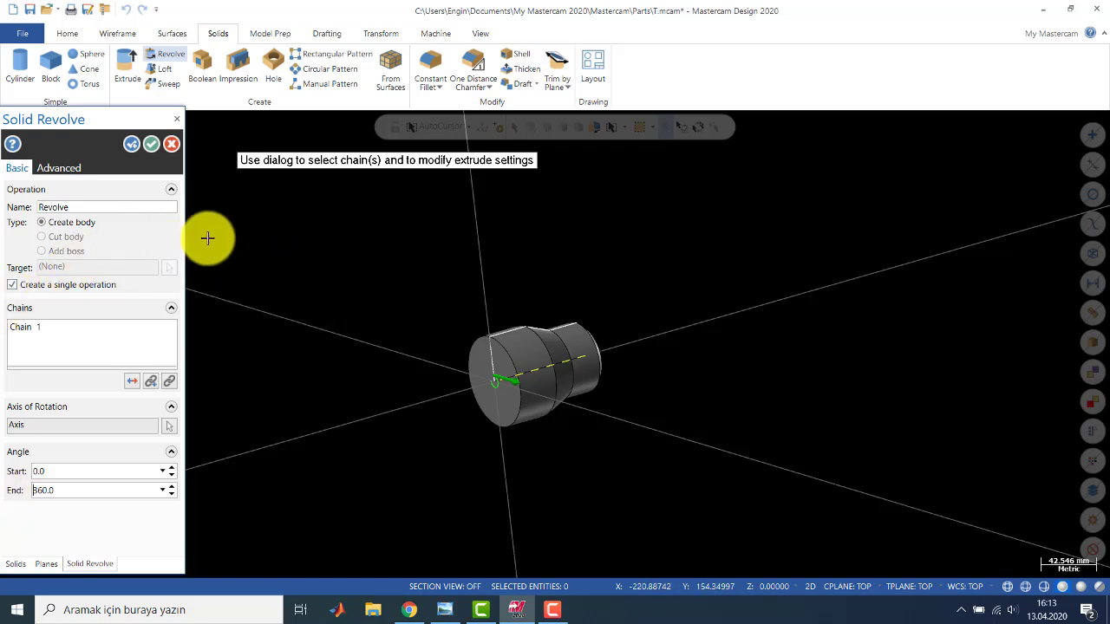
middle_click_drag(525, 339, 408, 346)
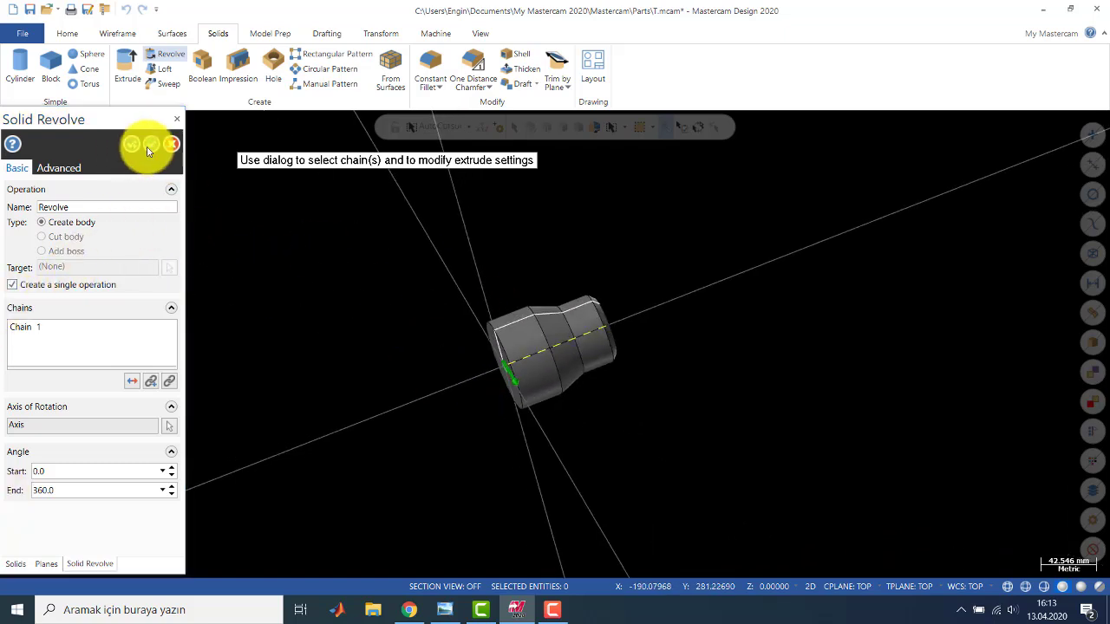
left_click(149, 150)
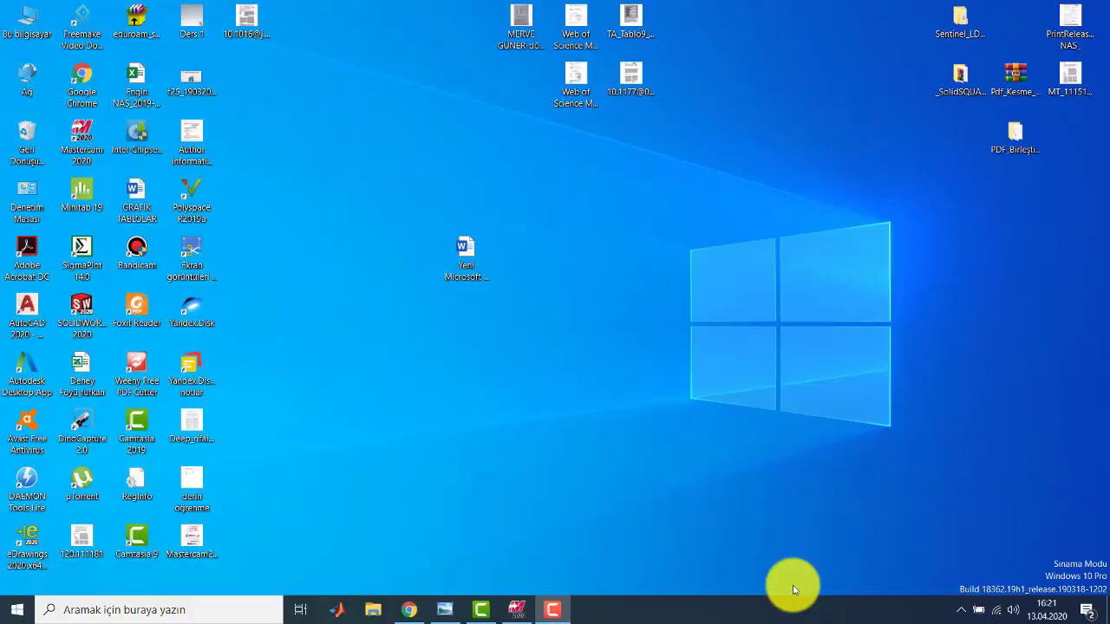
Switch back to Mastercam and examine the revolved body in the isometric and top views
left_click(514, 612)
scroll(518, 307, "down", 4)
scroll(524, 269, "down", 2)
scroll(501, 210, "up", 2)
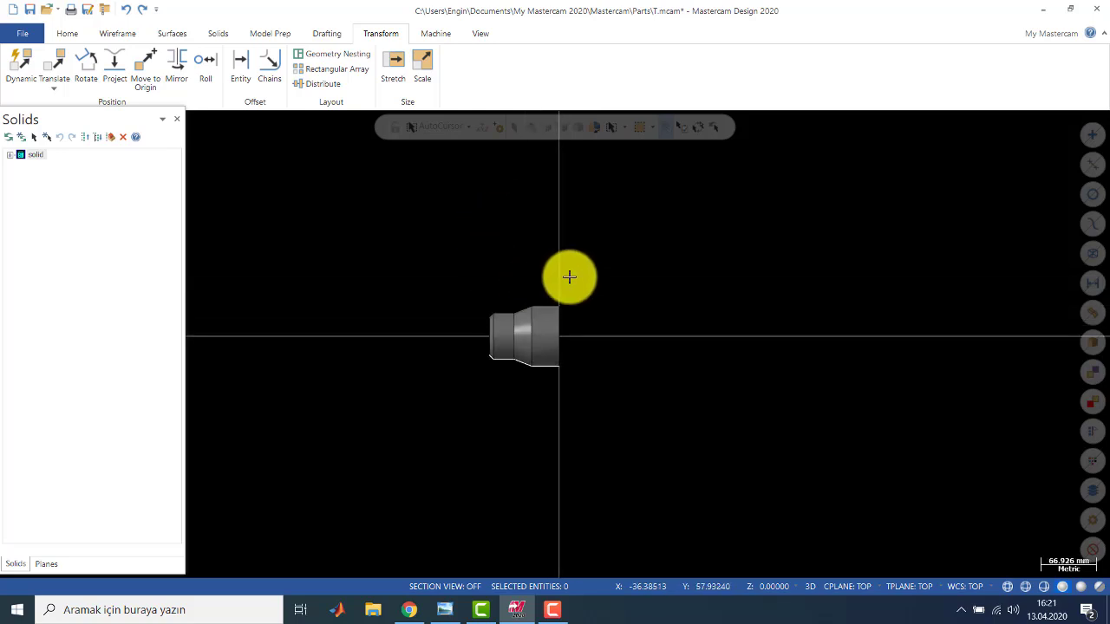
right_click(577, 265)
left_click(616, 374)
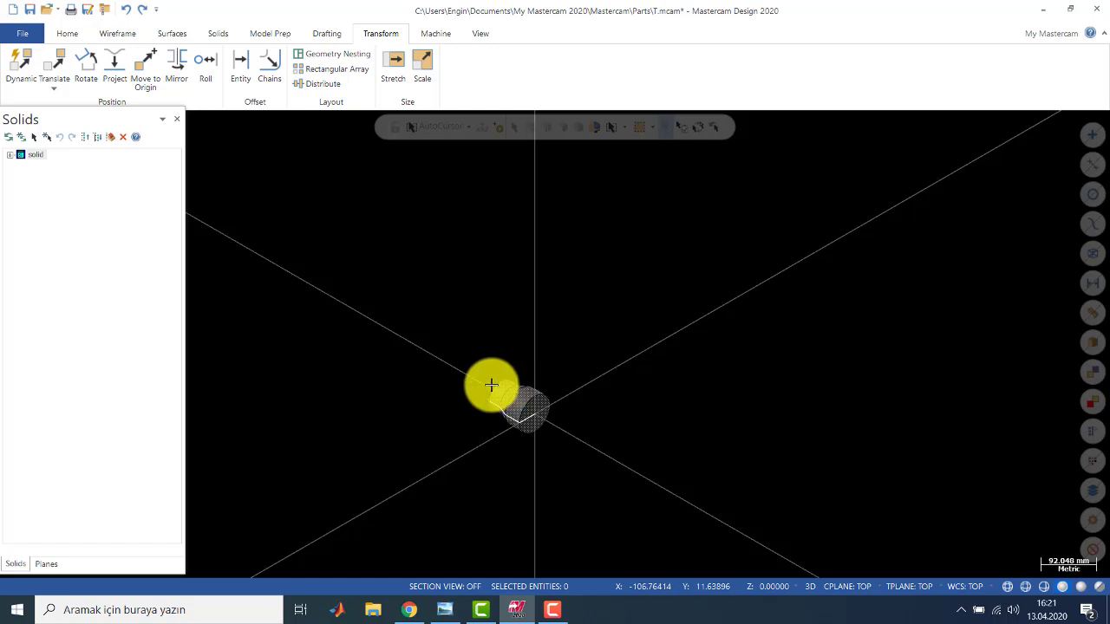
right_click(439, 292)
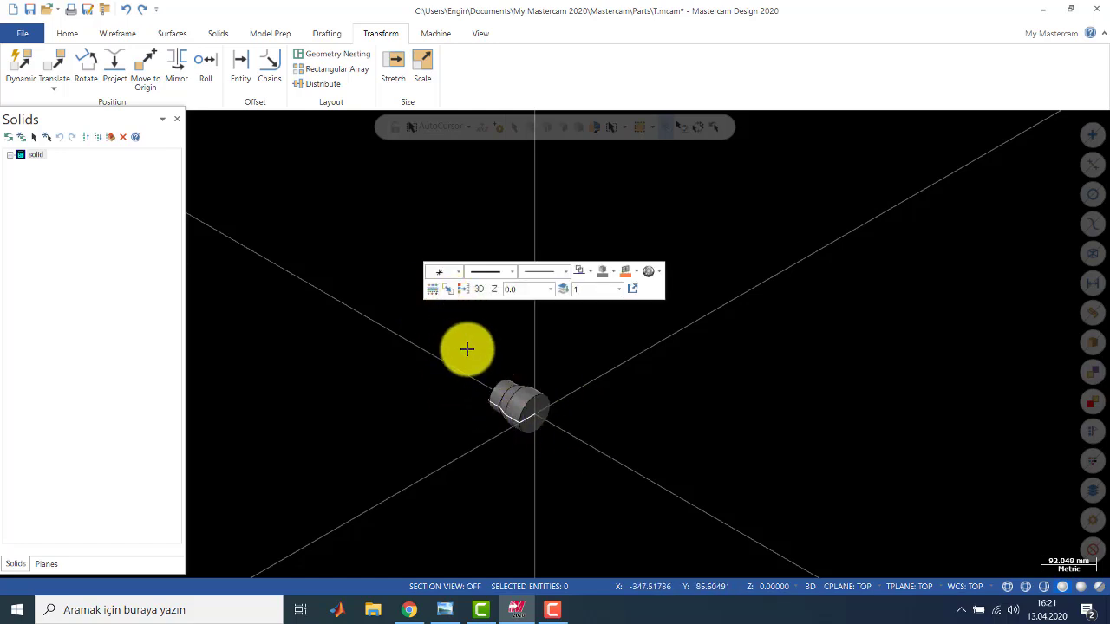
right_click(473, 309)
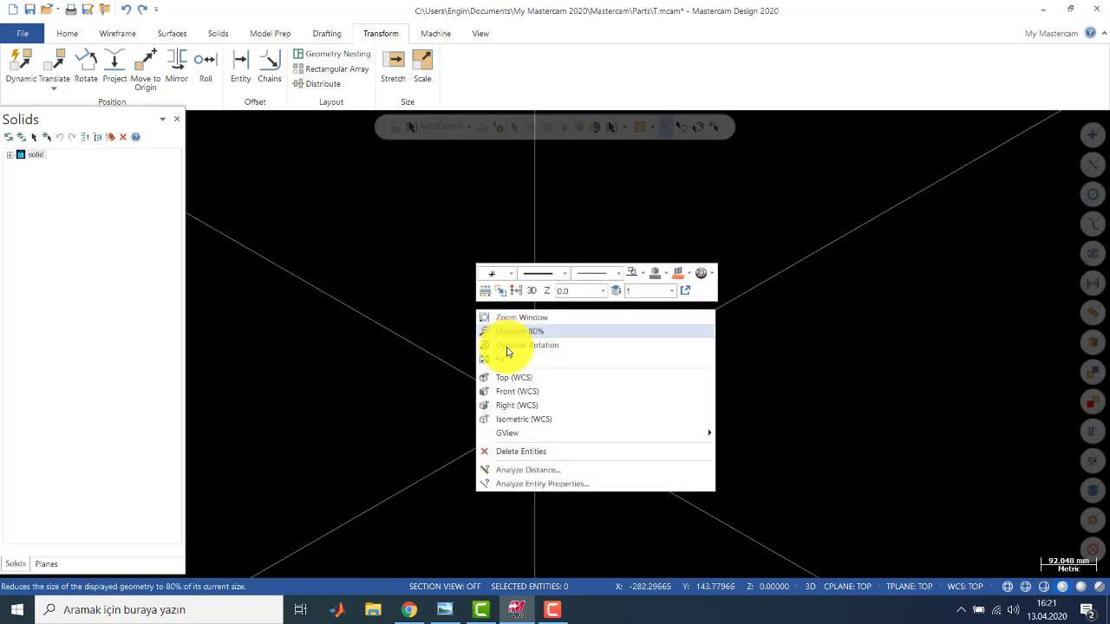
left_click(523, 388)
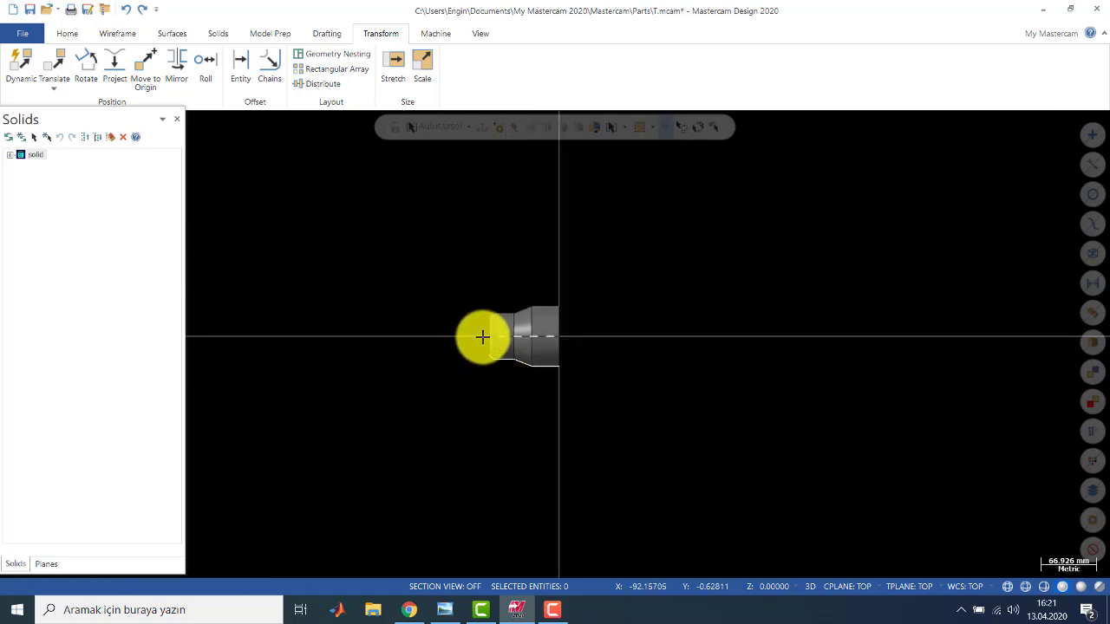
Examine the revolved body's orientation from the front and side, and return to the isometric view
right_click(421, 290)
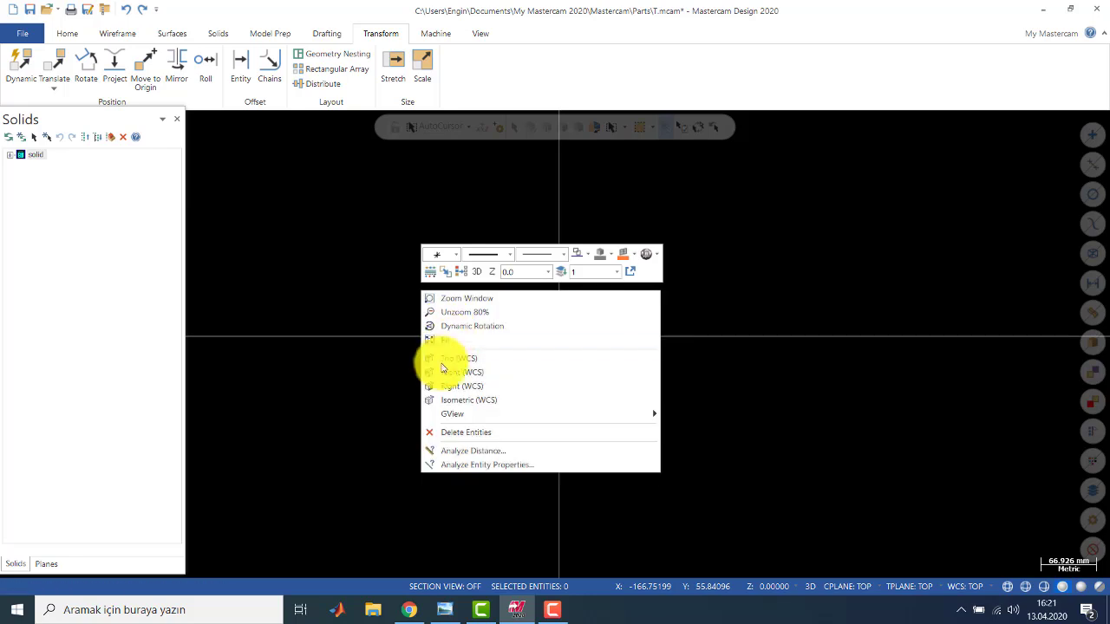
left_click(461, 387)
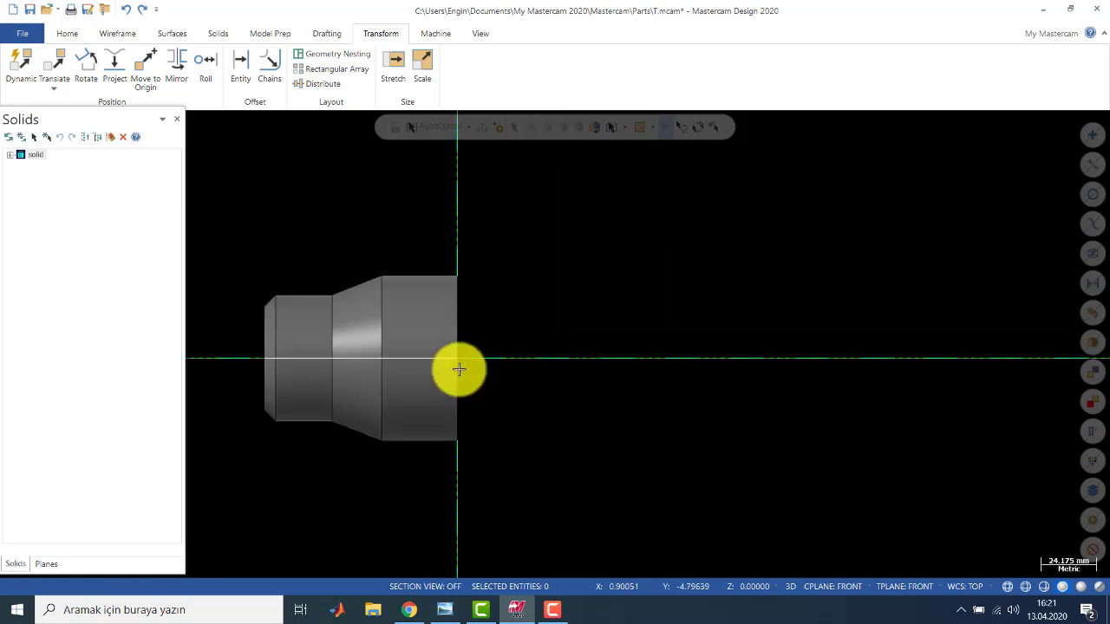
right_click(568, 271)
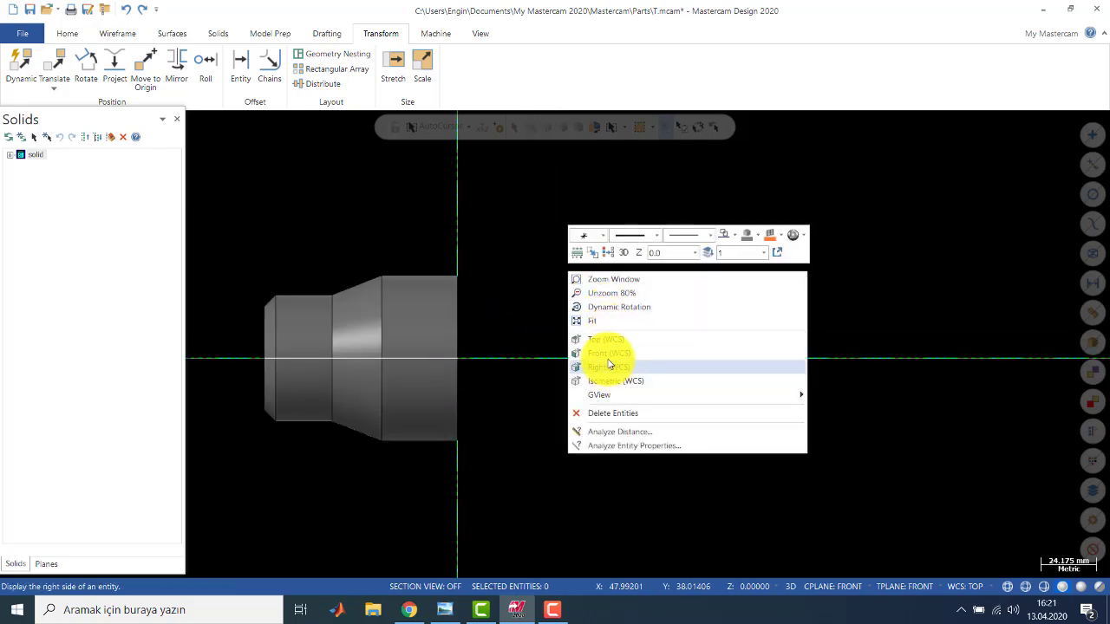
left_click(609, 364)
scroll(573, 330, "down", 5)
middle_click_drag(446, 324, 602, 243)
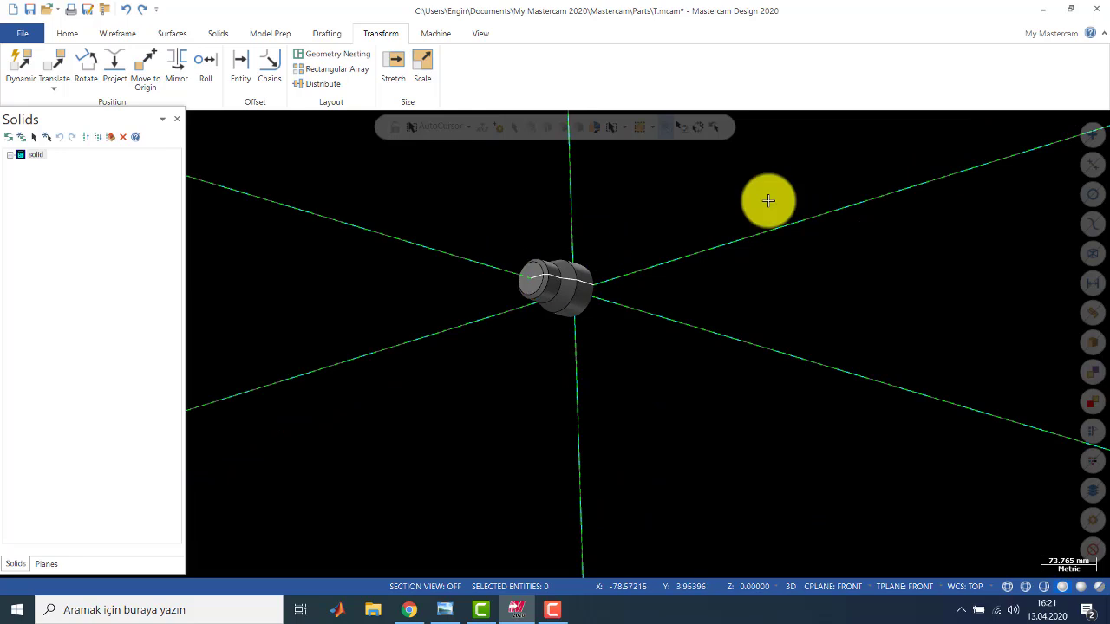
right_click(655, 224)
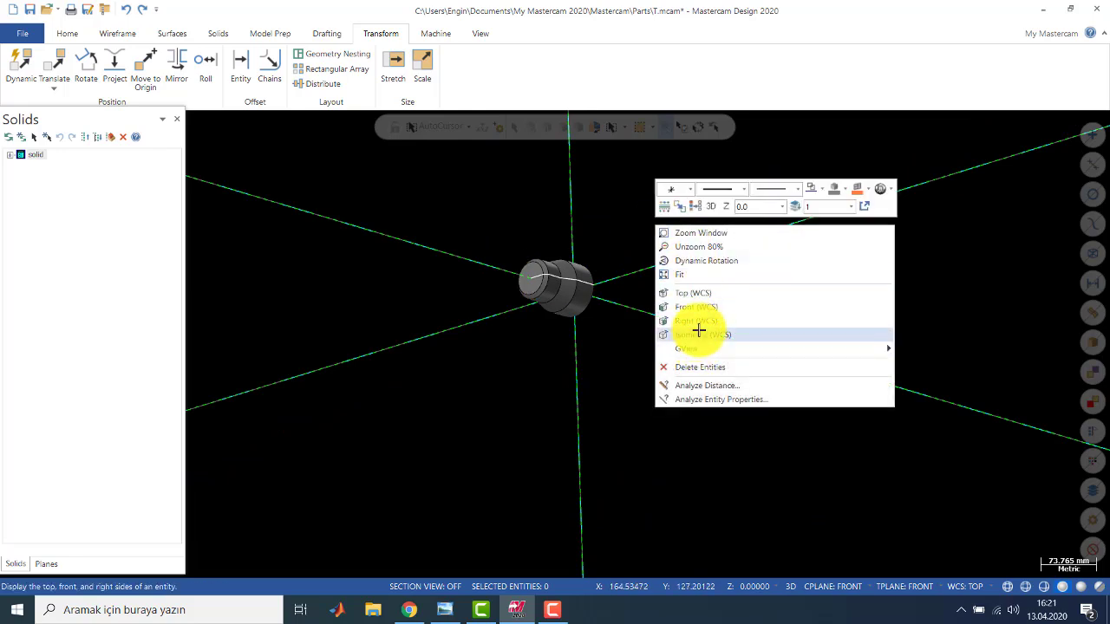
left_click(700, 335)
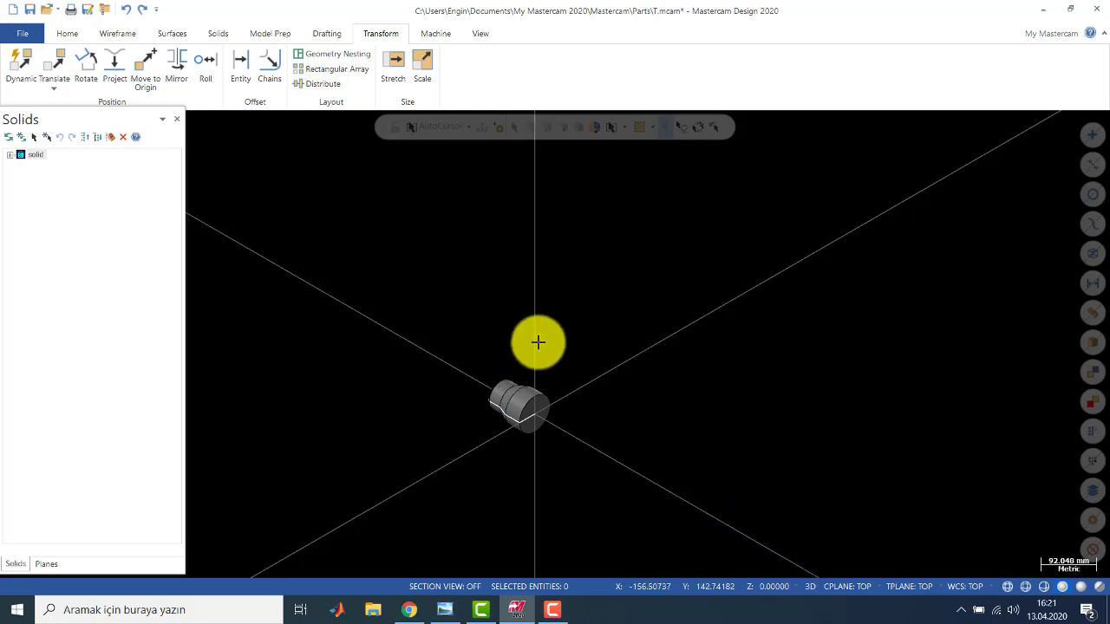
Try to move the revolved body and its profile with Translate to Plane, from the Top plane to the Right plane
left_click(55, 85)
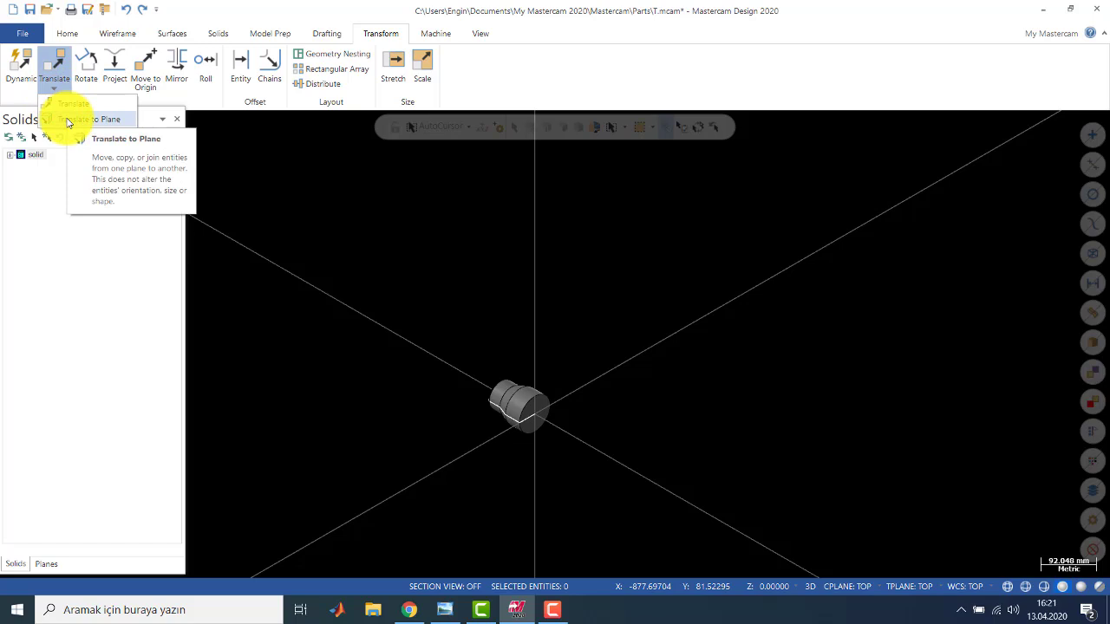
left_click(68, 122)
left_click_drag(439, 329, 618, 477)
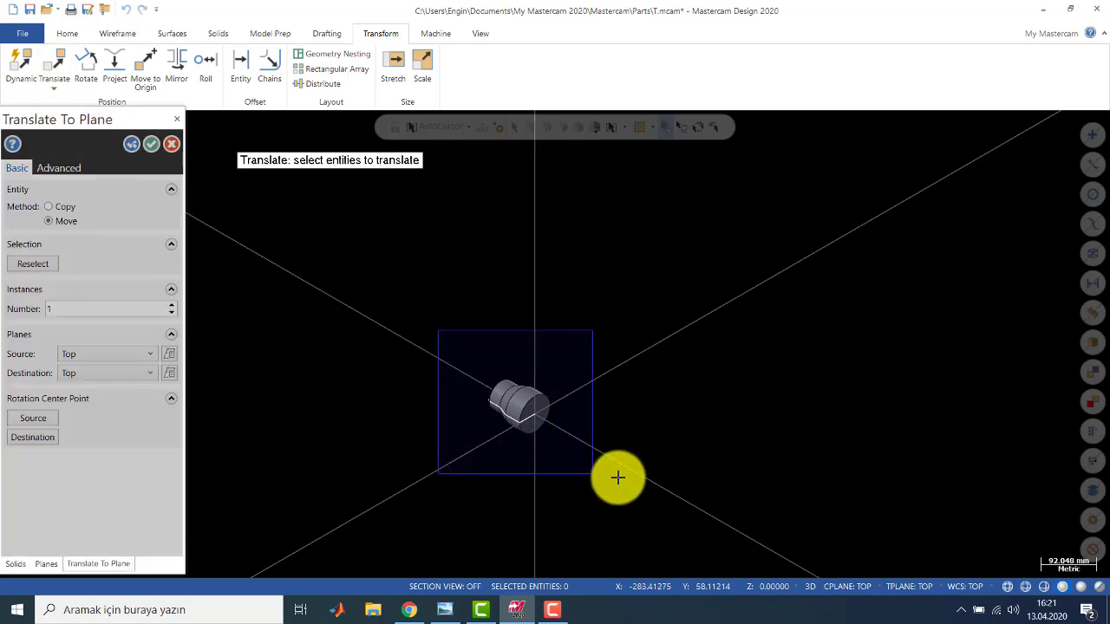
left_click(488, 157)
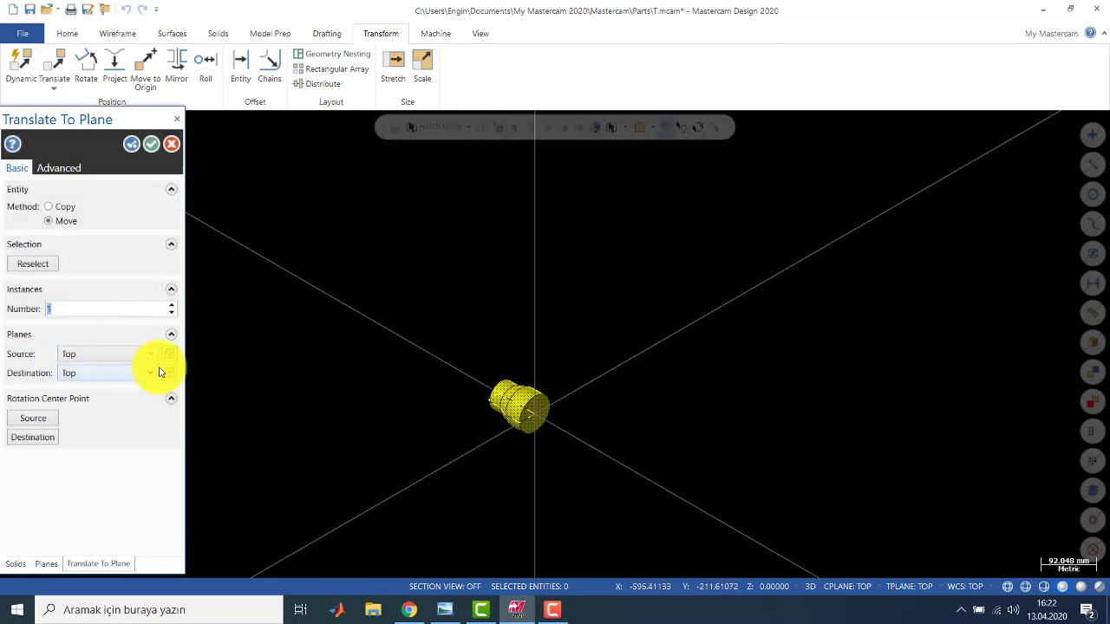
right_click(490, 272)
left_click(520, 340)
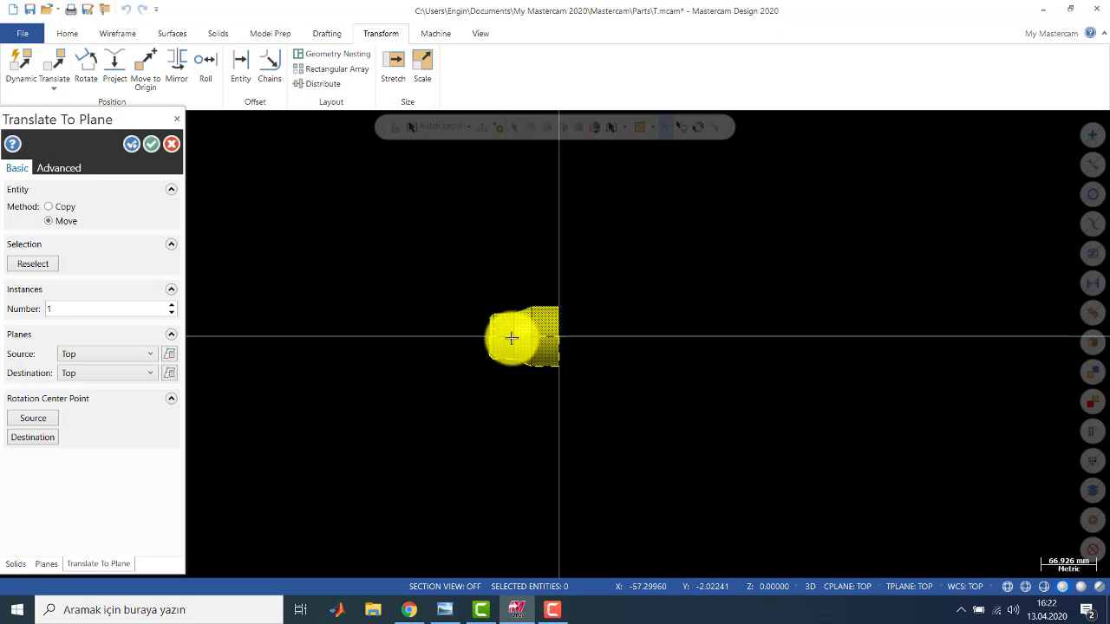
left_click(143, 379)
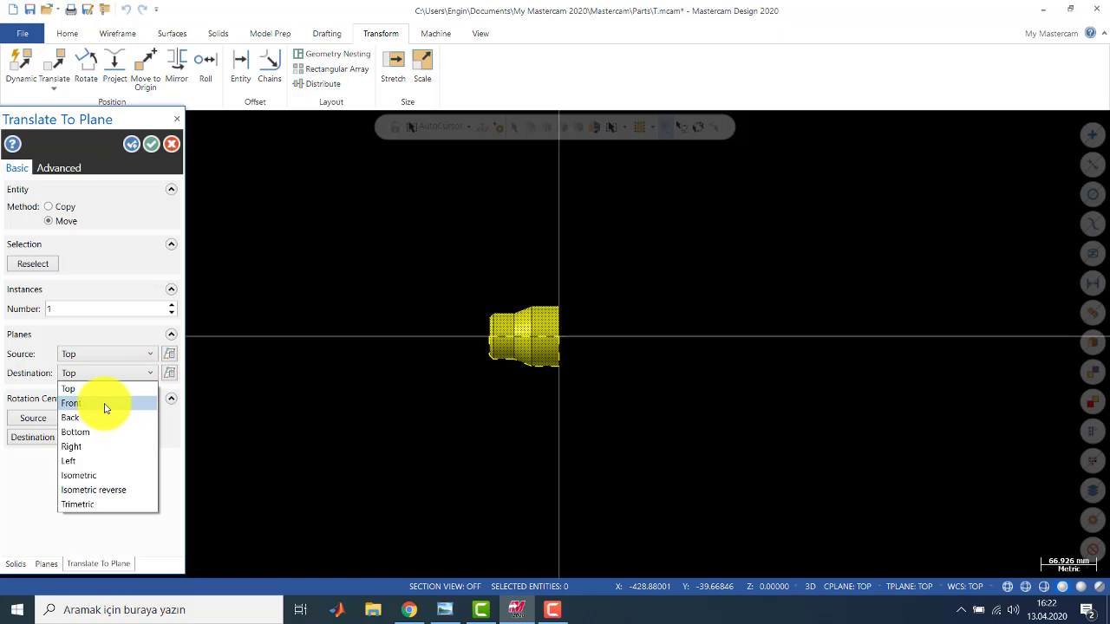
left_click(85, 450)
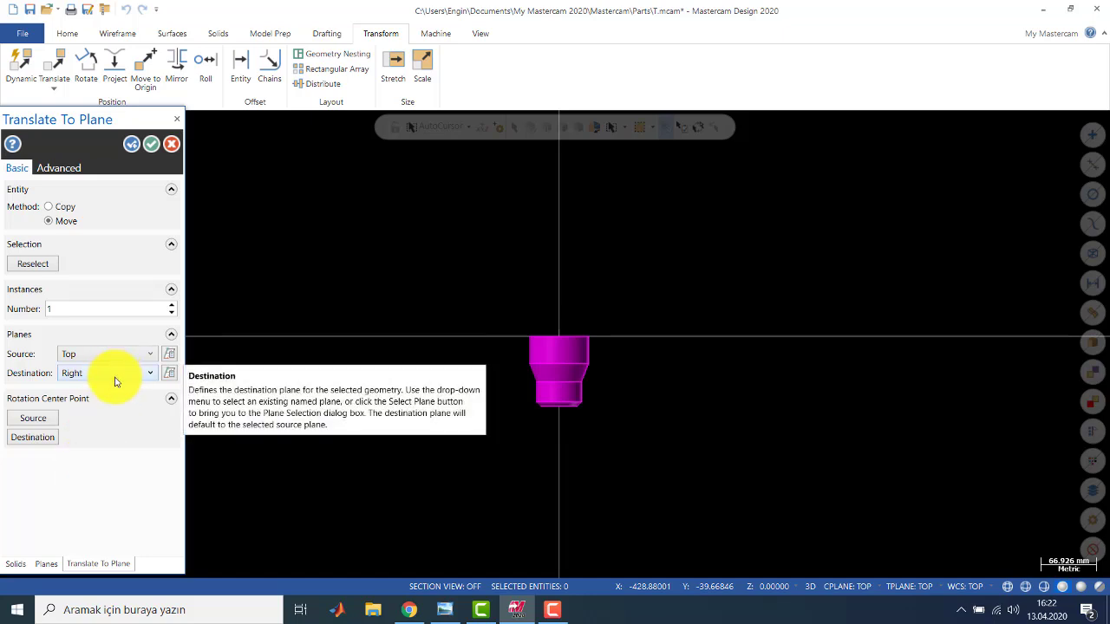
Try Front, Back, Bottom, Right and Left as the source plane for the move to the Right plane, and cancel the command
left_click(148, 355)
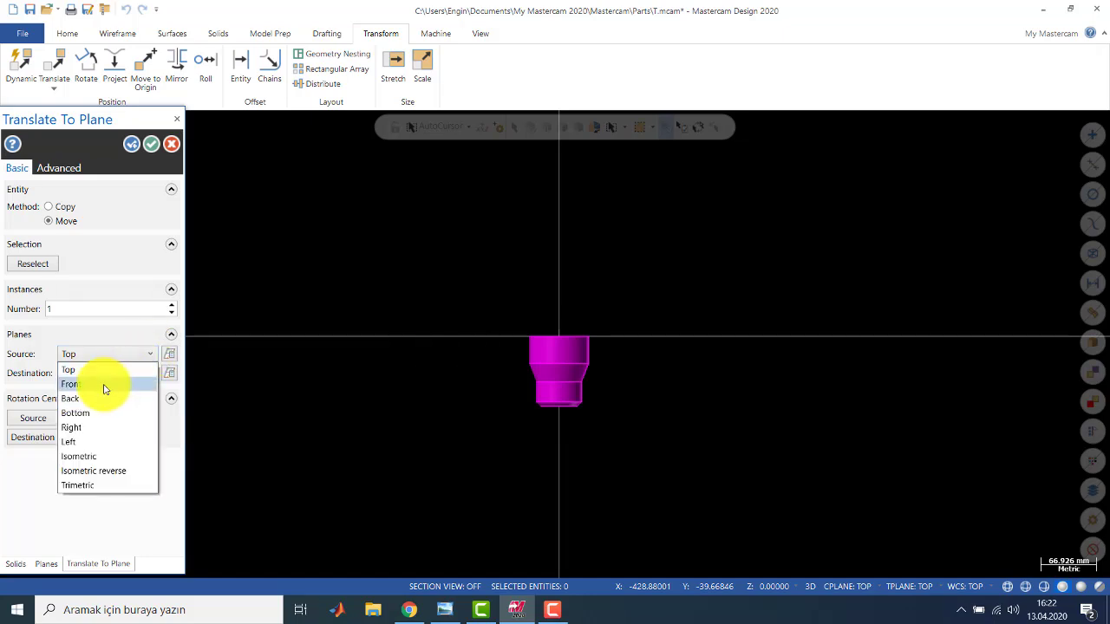
left_click(105, 388)
left_click(128, 357)
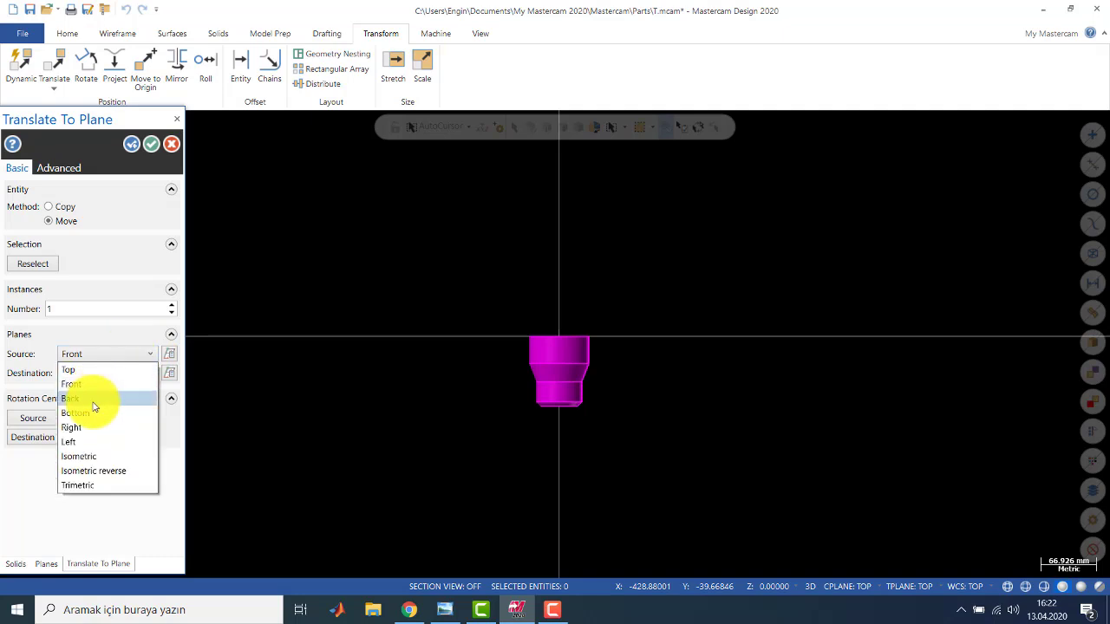
left_click(95, 404)
left_click(119, 354)
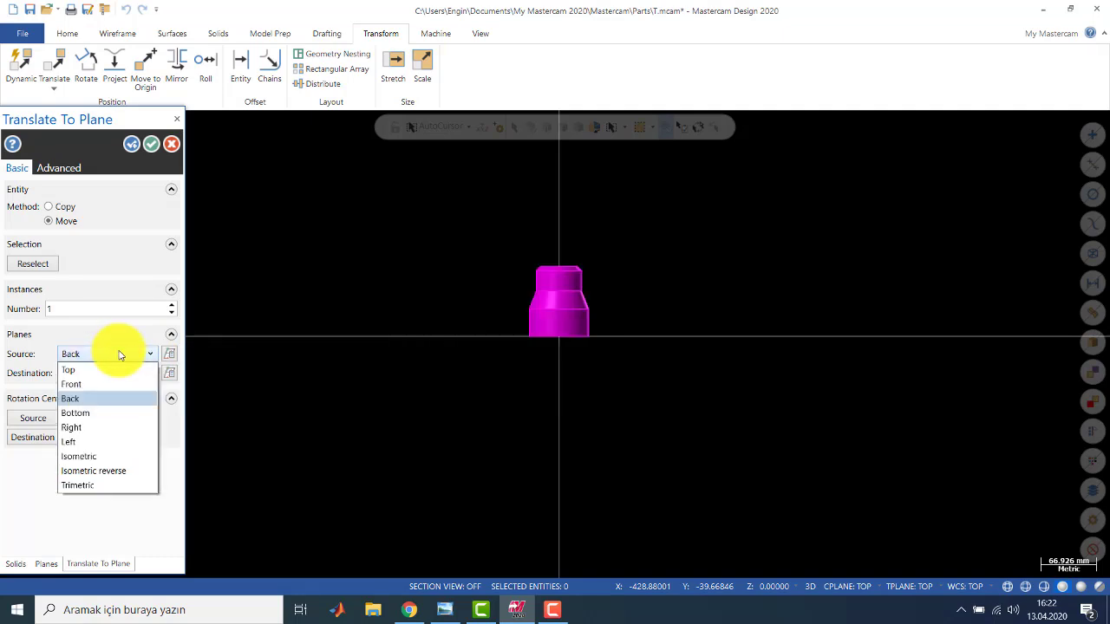
left_click(90, 416)
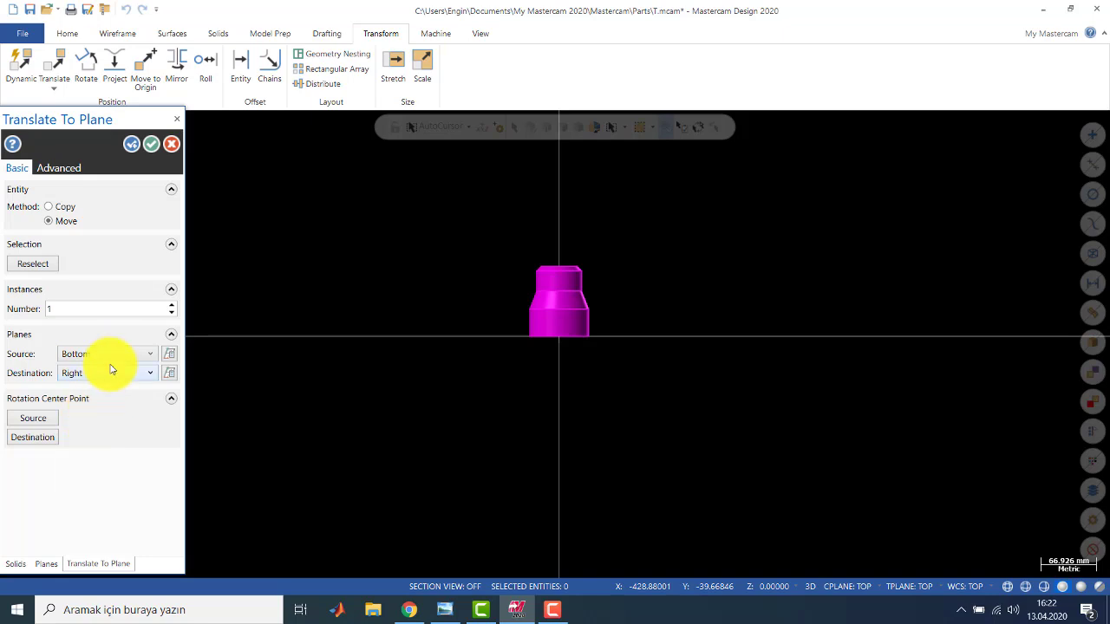
left_click(87, 433)
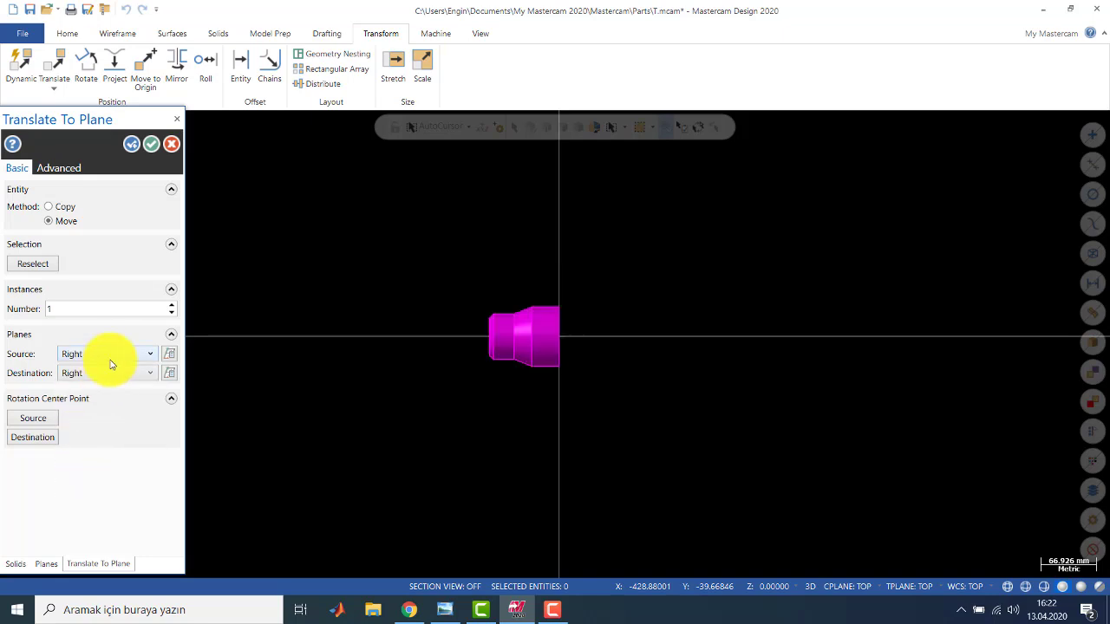
left_click(88, 447)
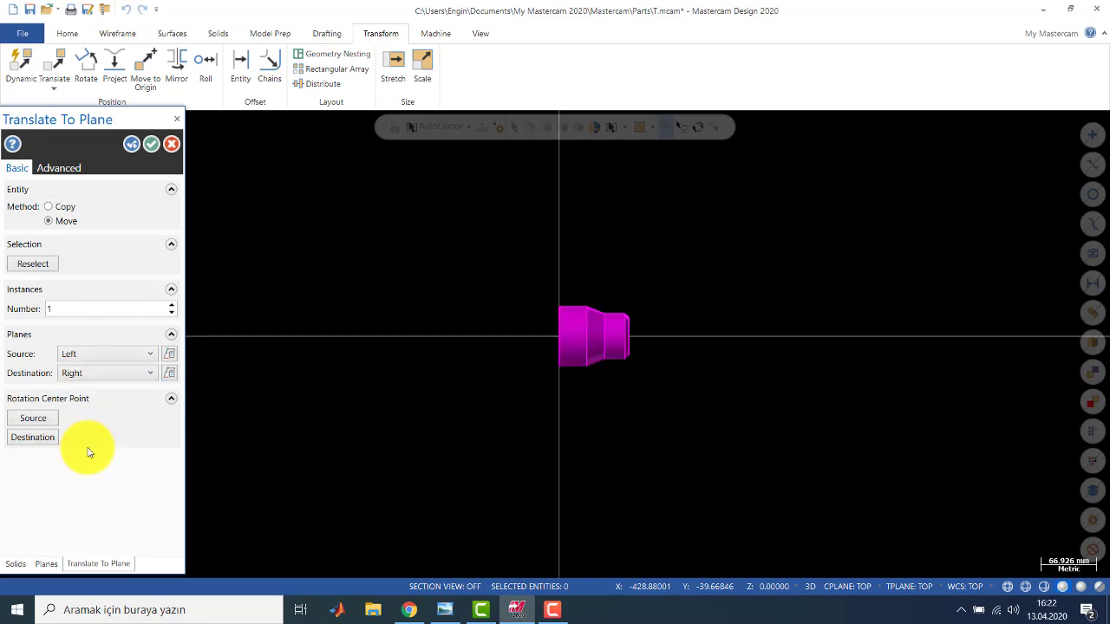
middle_click_drag(649, 367, 598, 328)
left_click(171, 144)
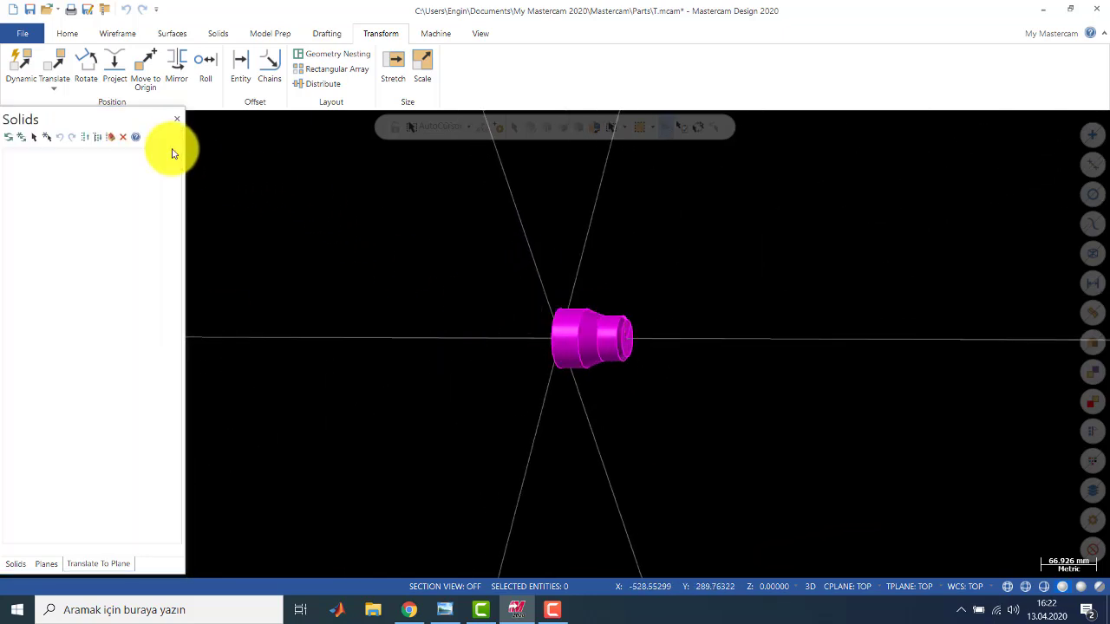
Rotate the revolved body and its profile 90° about the Y axis at the origin with the Dynamic transform
scroll(512, 300, "down", 2)
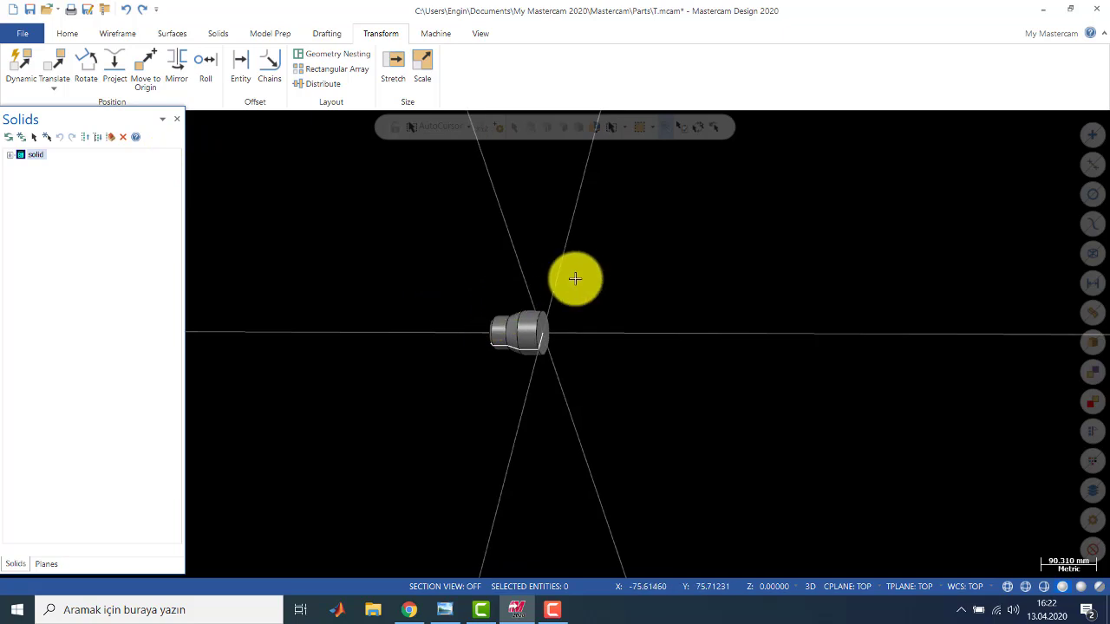
right_click(648, 261)
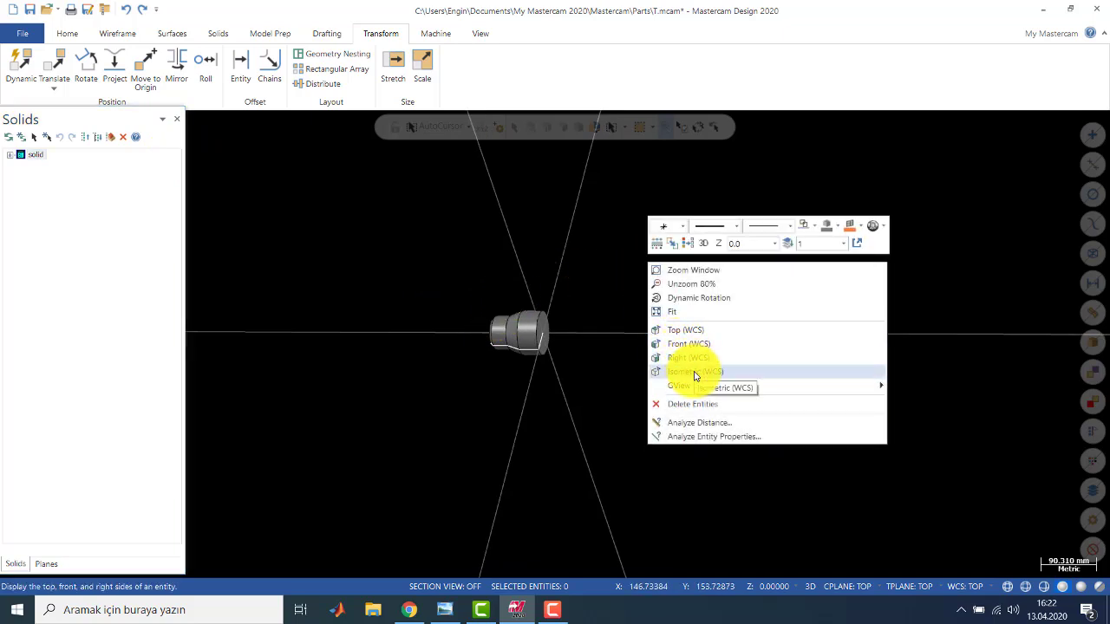
left_click(695, 372)
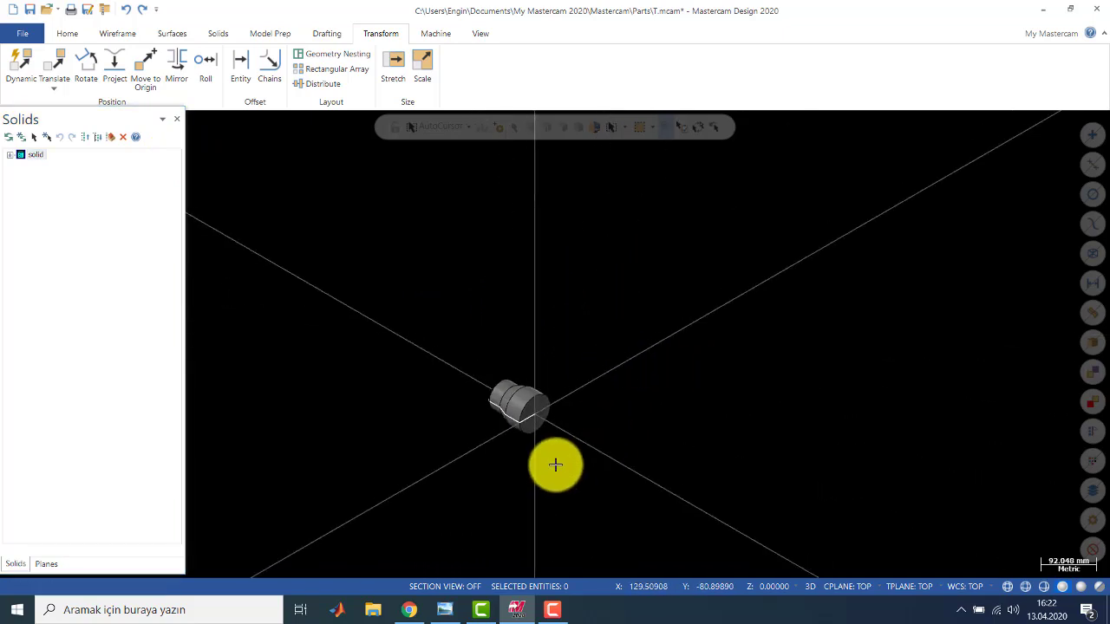
scroll(538, 451, "up", 3)
scroll(525, 435, "down", 2)
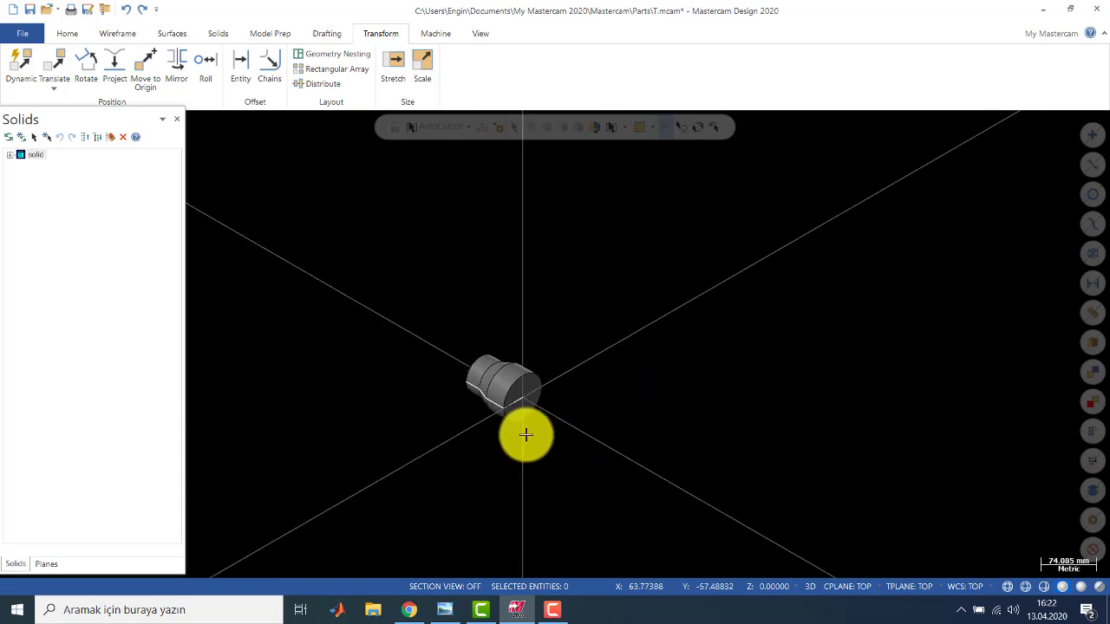
scroll(526, 425, "up", 2)
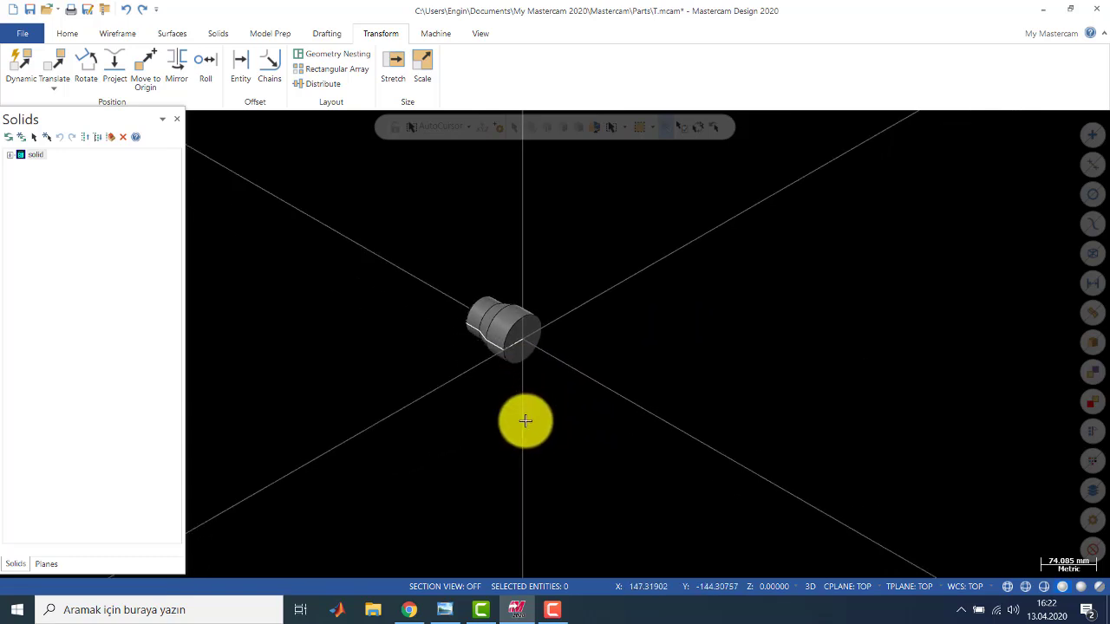
left_click(20, 61)
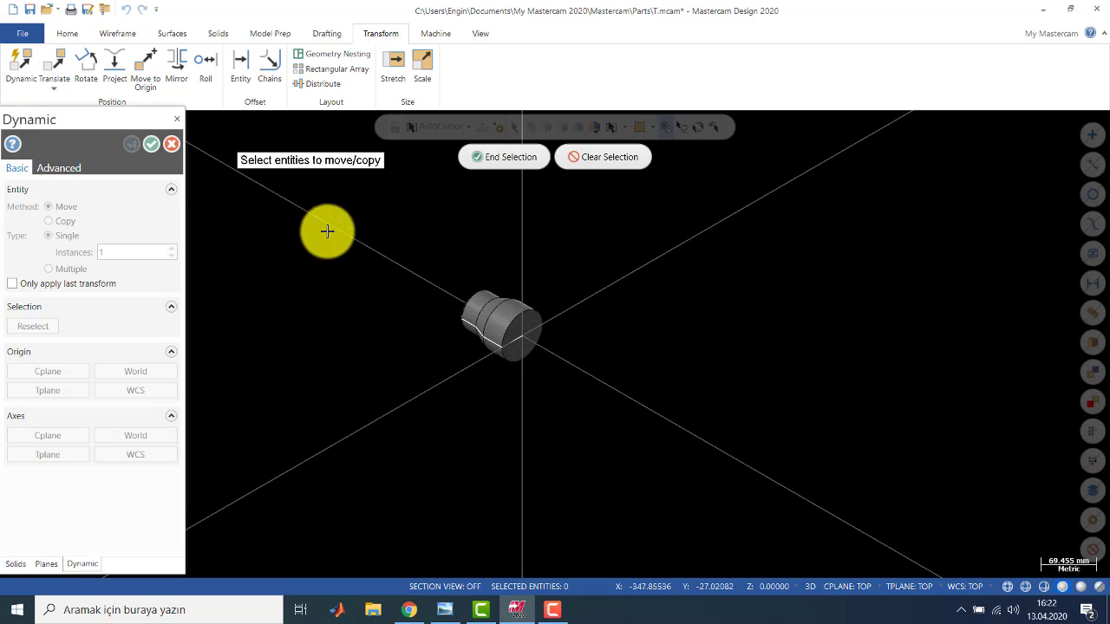
left_click_drag(417, 240, 622, 414)
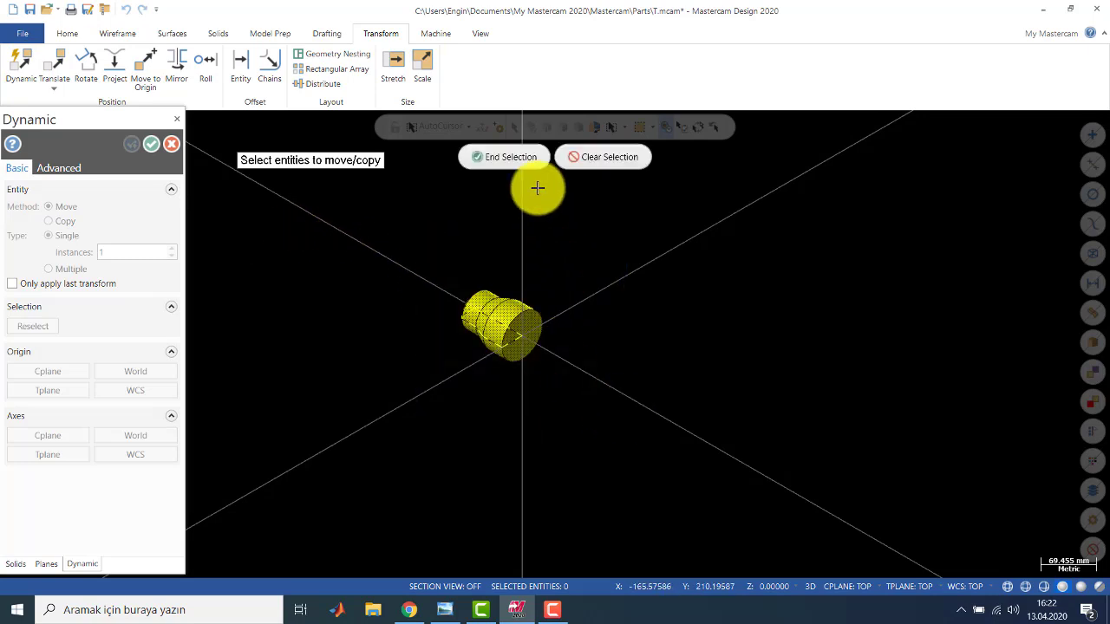
left_click(501, 157)
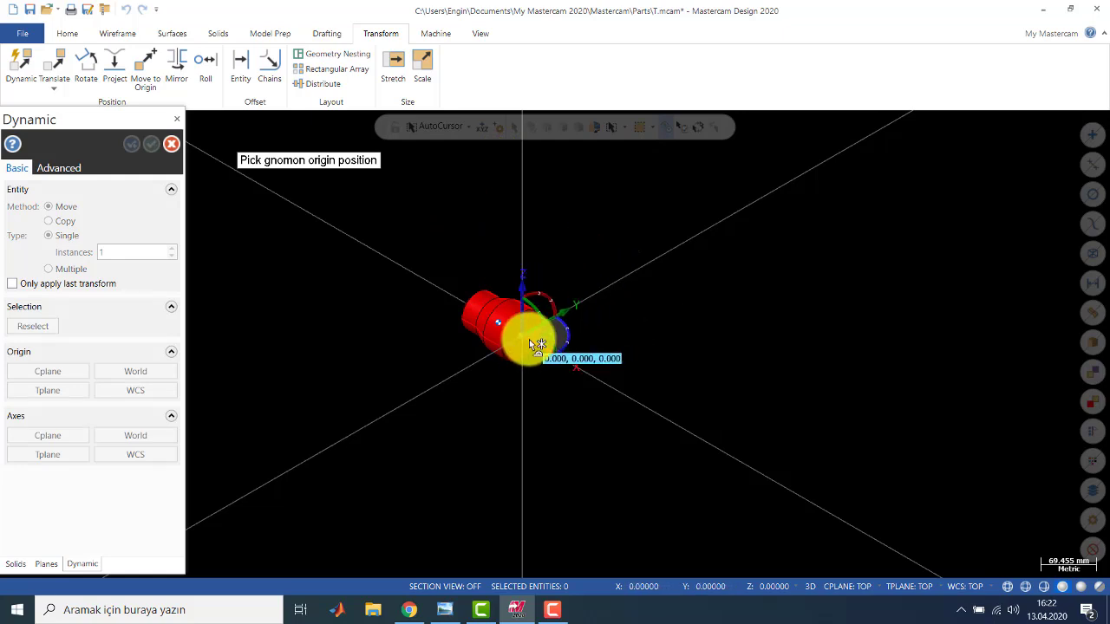
left_click(528, 339)
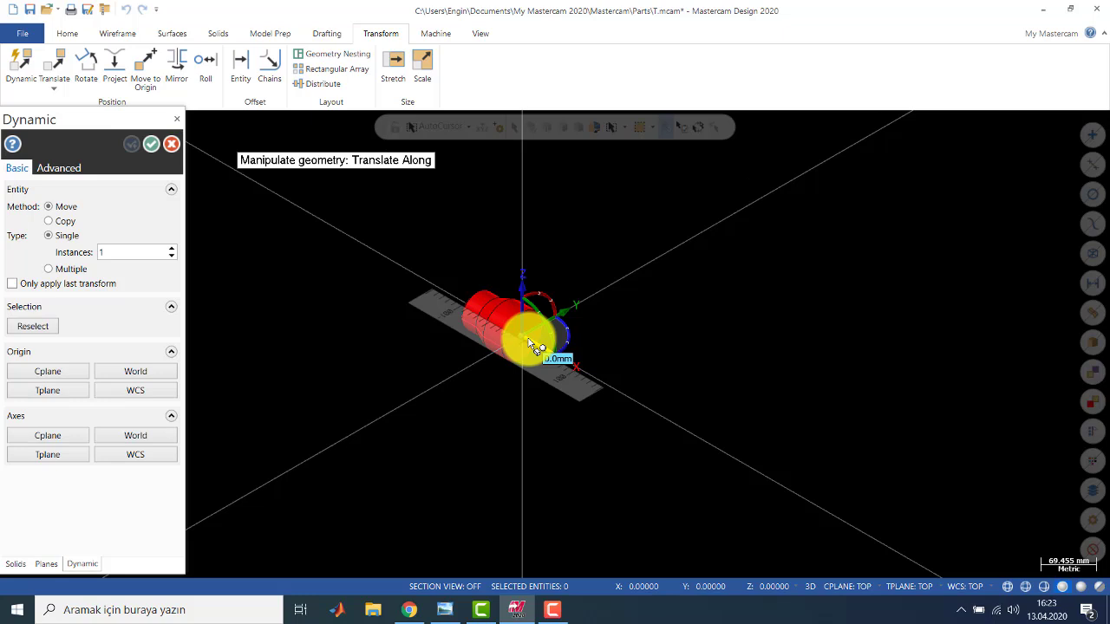
left_click(541, 314)
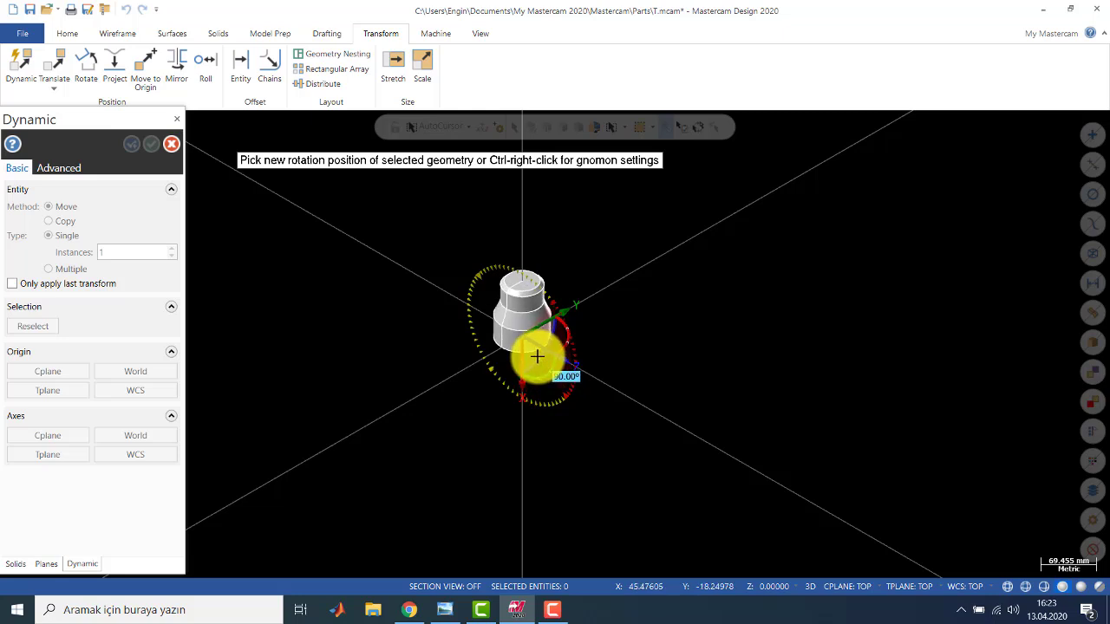
left_click(536, 357)
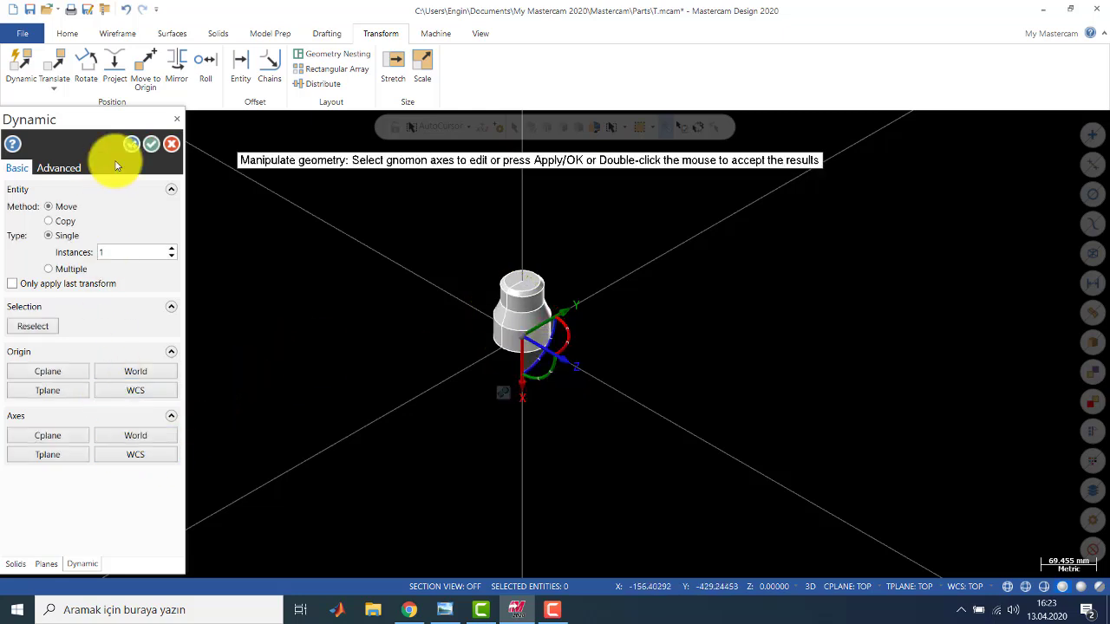
left_click(151, 144)
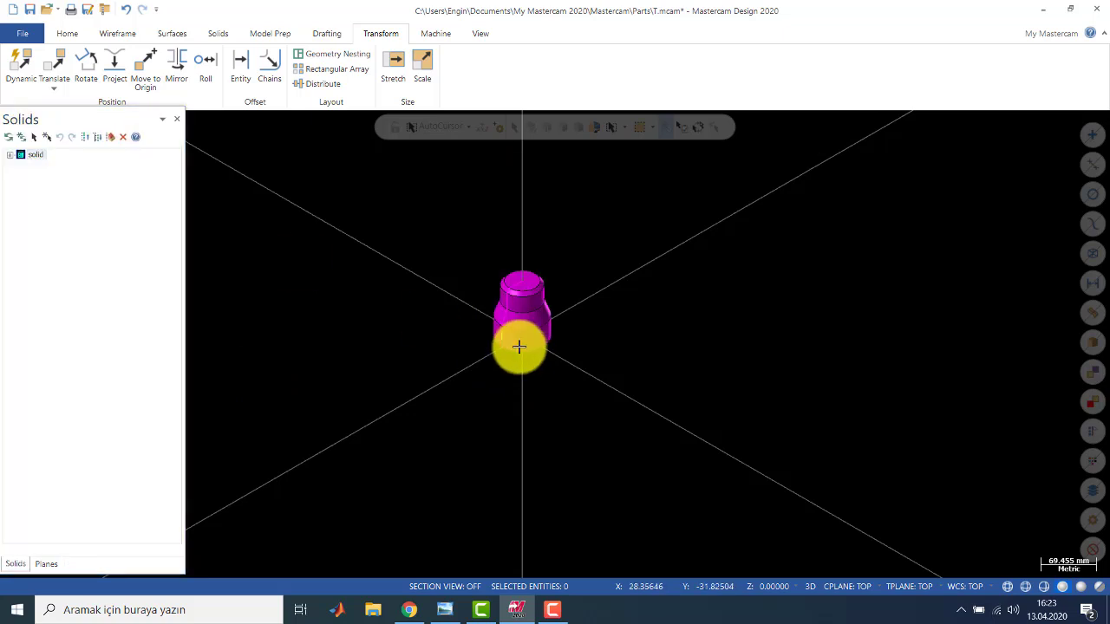
Examine the upright body's orientation in the top view and return to the isometric view
right_click(661, 238)
left_click(699, 301)
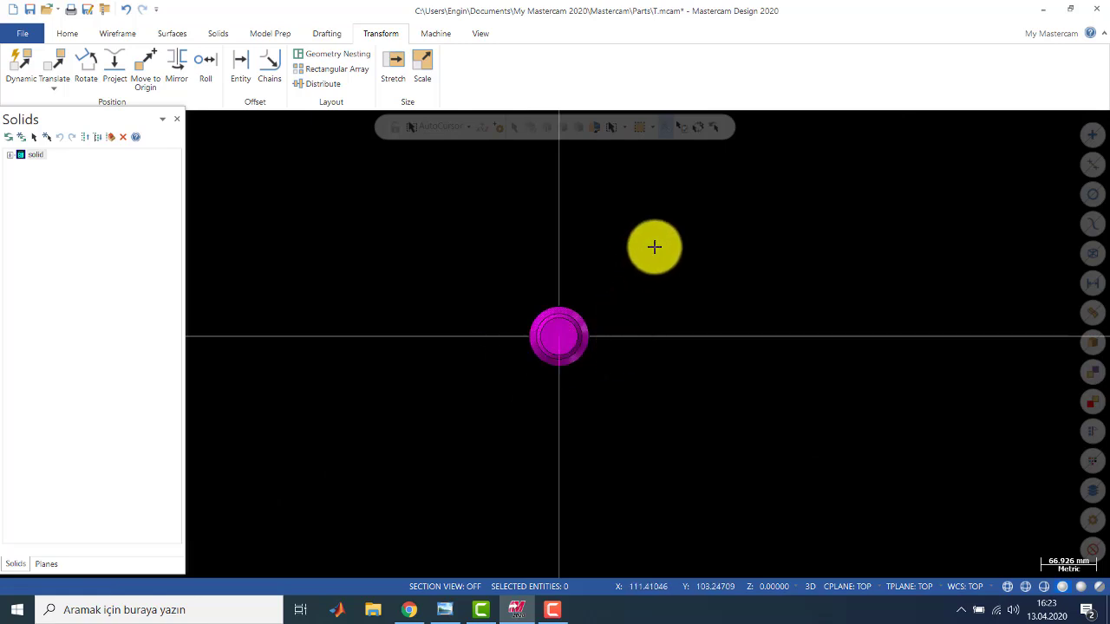
right_click(654, 247)
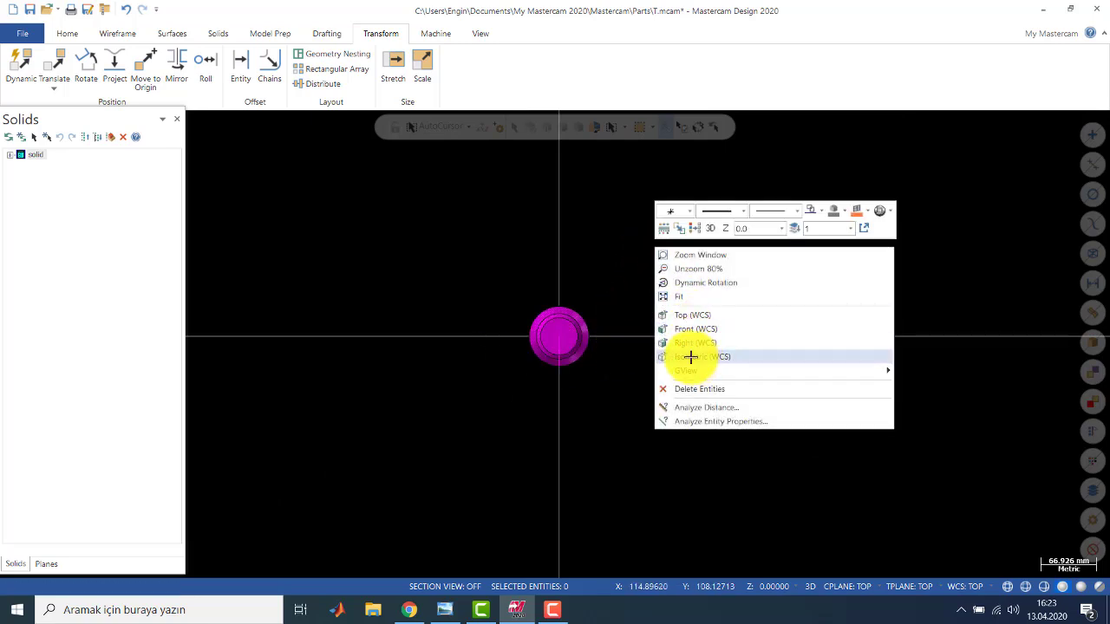
left_click(691, 357)
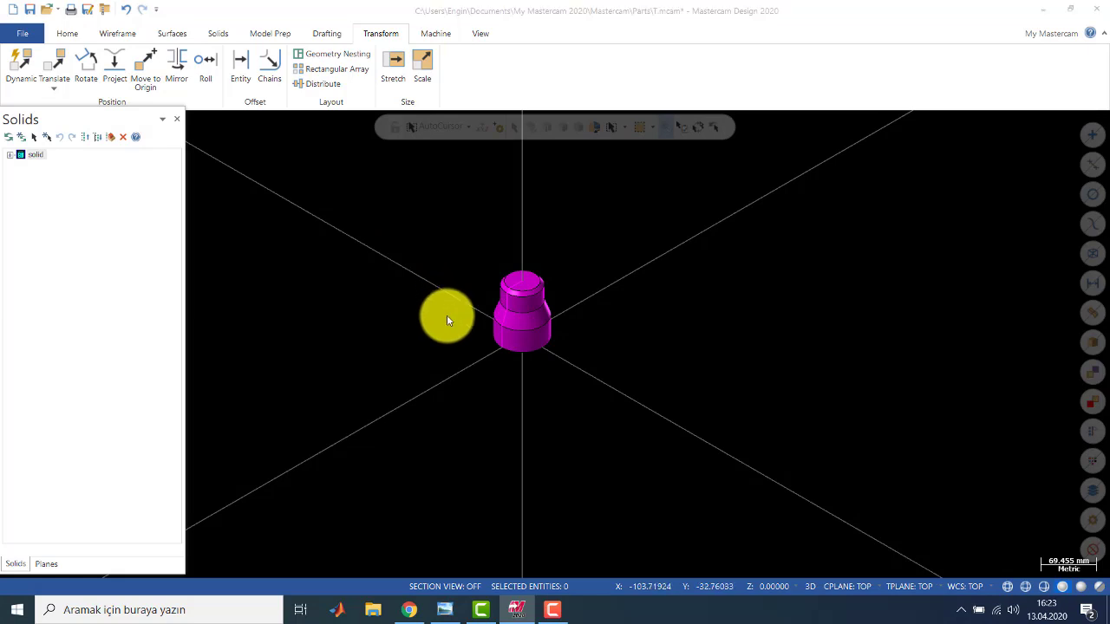
Undo the rotation and try the Dynamic transform on the body and profile in 2D mode, then restore 3D mode
left_click(501, 317)
left_click(535, 338)
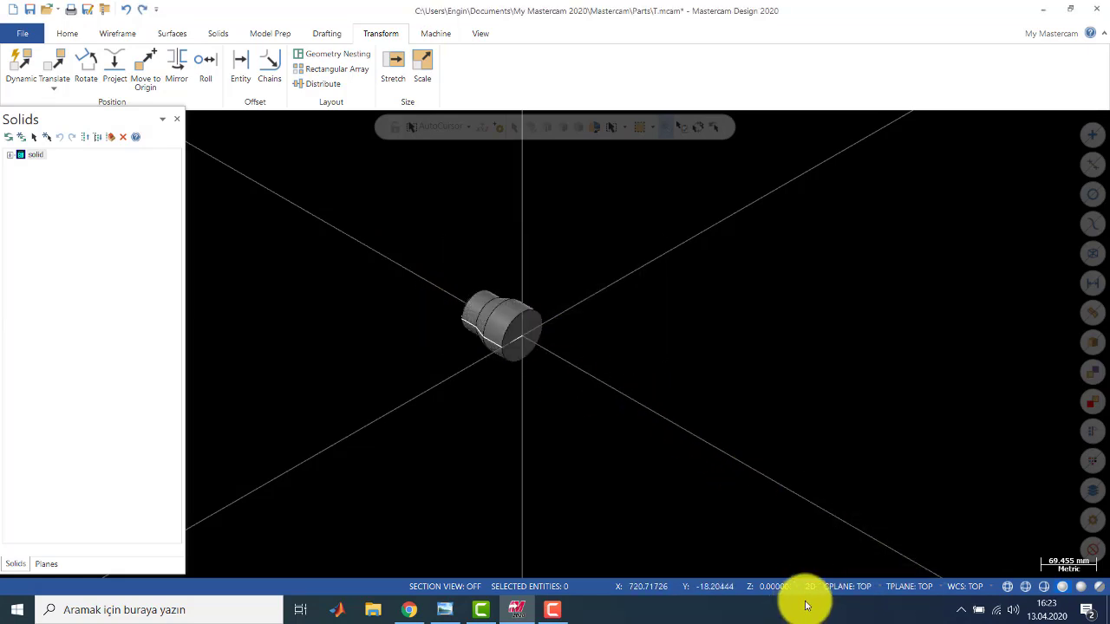
scroll(425, 306, "down", 2)
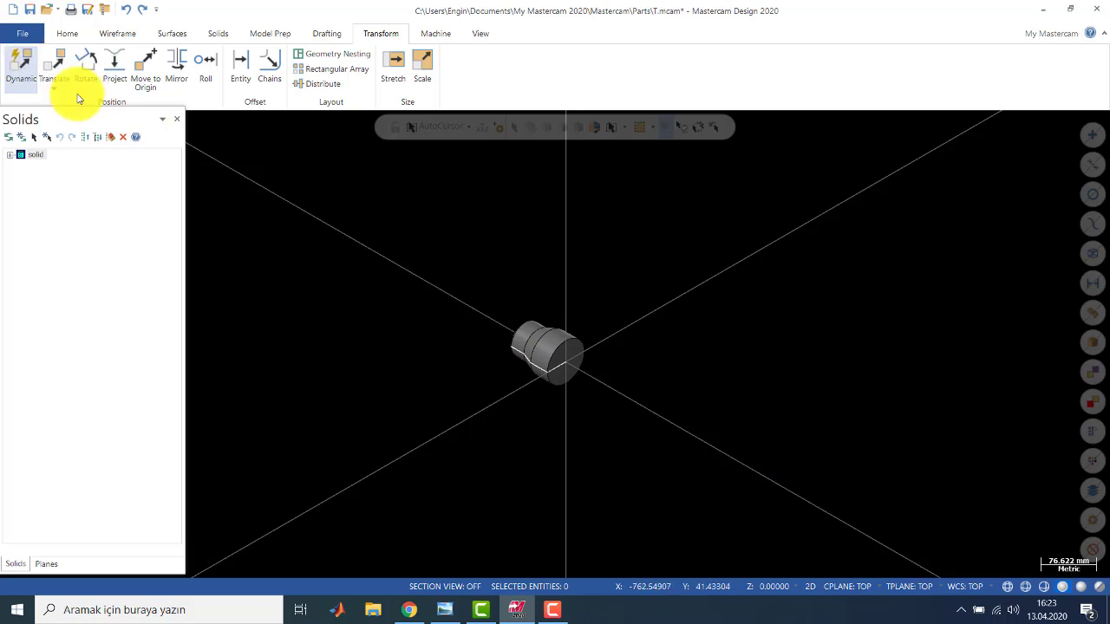
left_click_drag(451, 262, 704, 447)
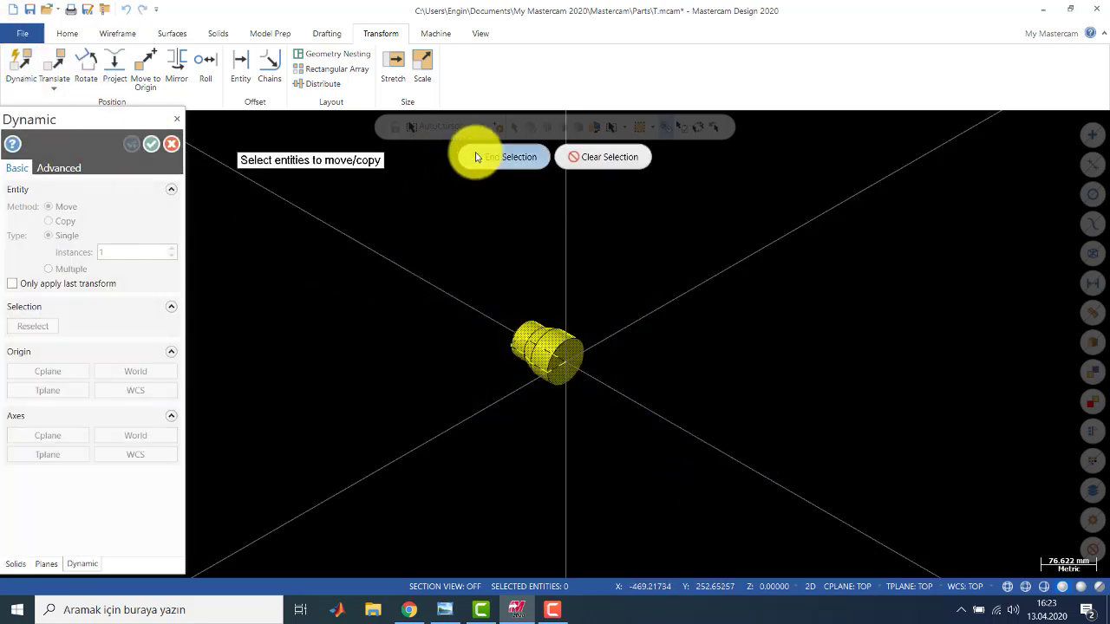
left_click(472, 156)
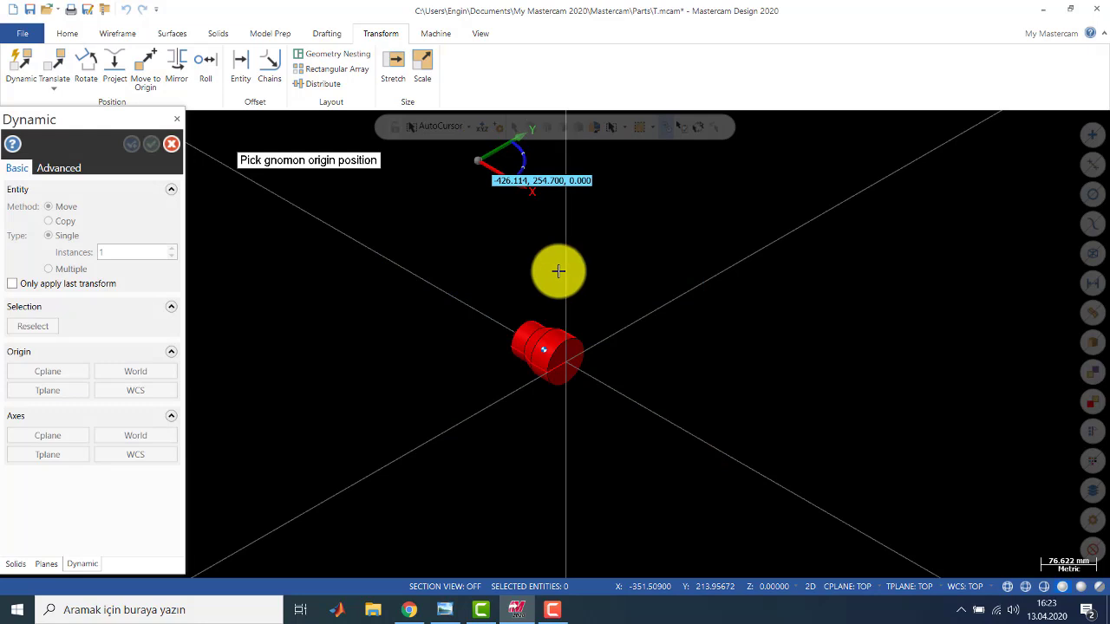
left_click(576, 366)
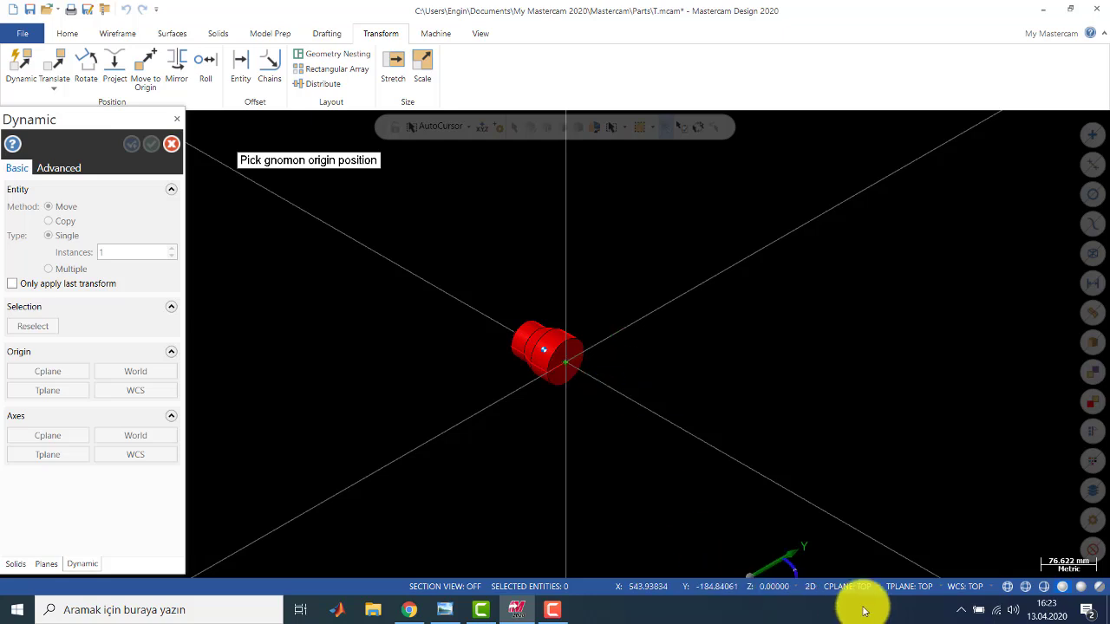
left_click(569, 366)
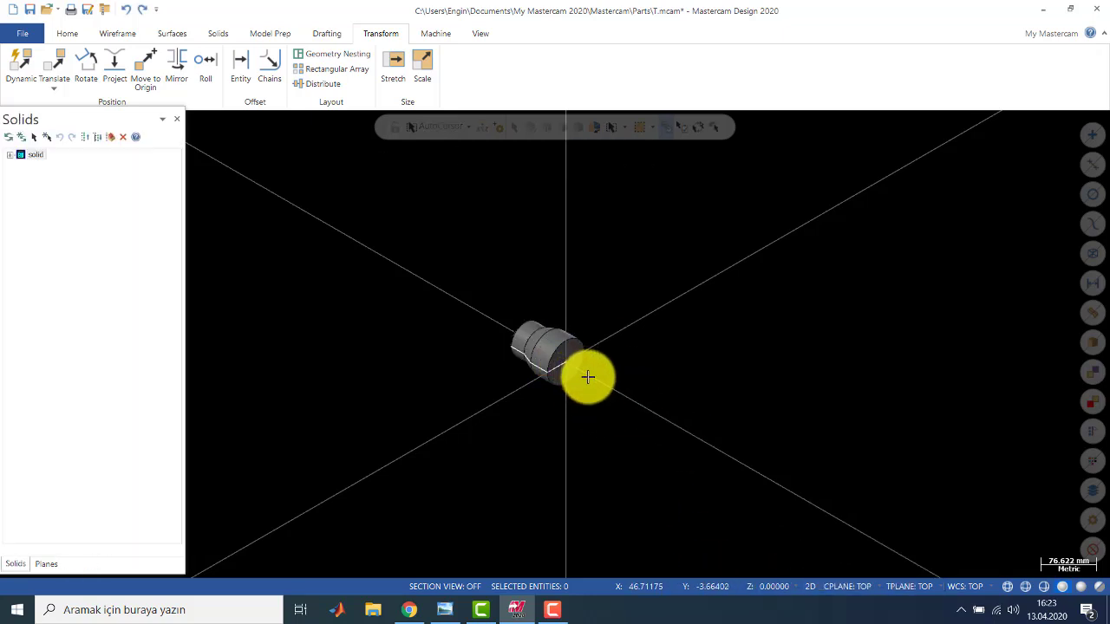
left_click(810, 588)
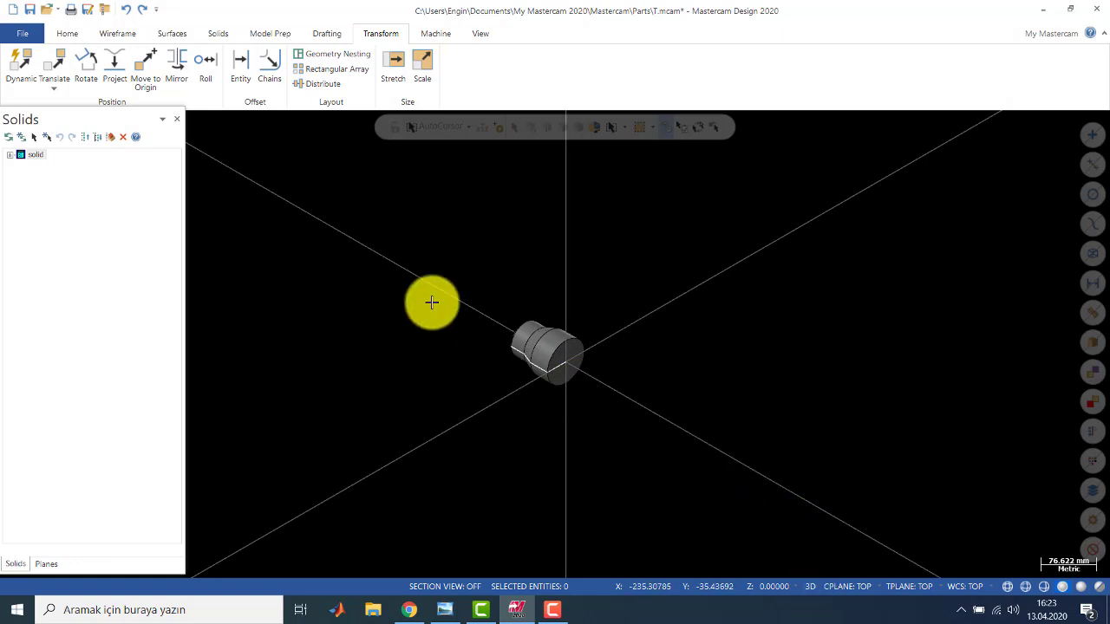
Stand the body and its profile upright in 3D mode by rotating them 90° about the Y axis at the origin with the Dynamic transform
left_click(29, 60)
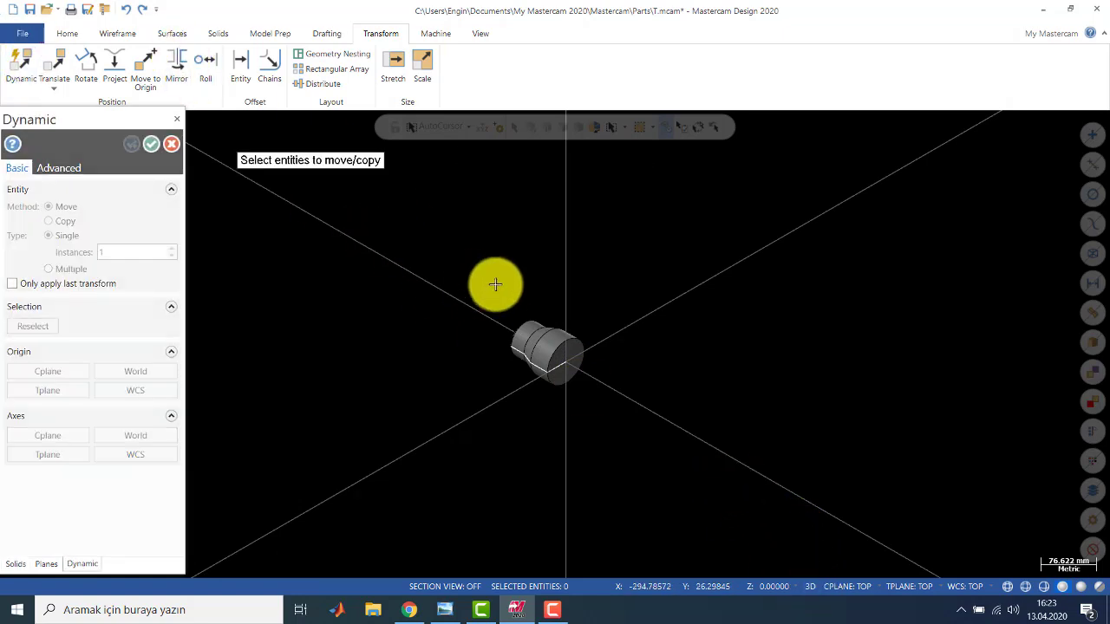
left_click_drag(471, 280, 663, 433)
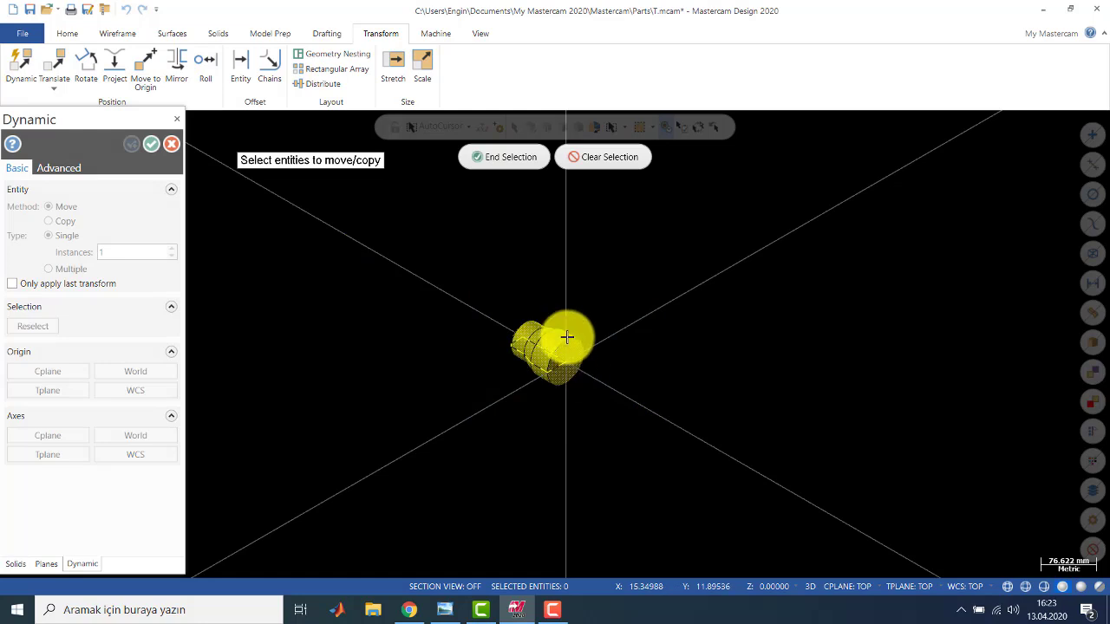
left_click(503, 157)
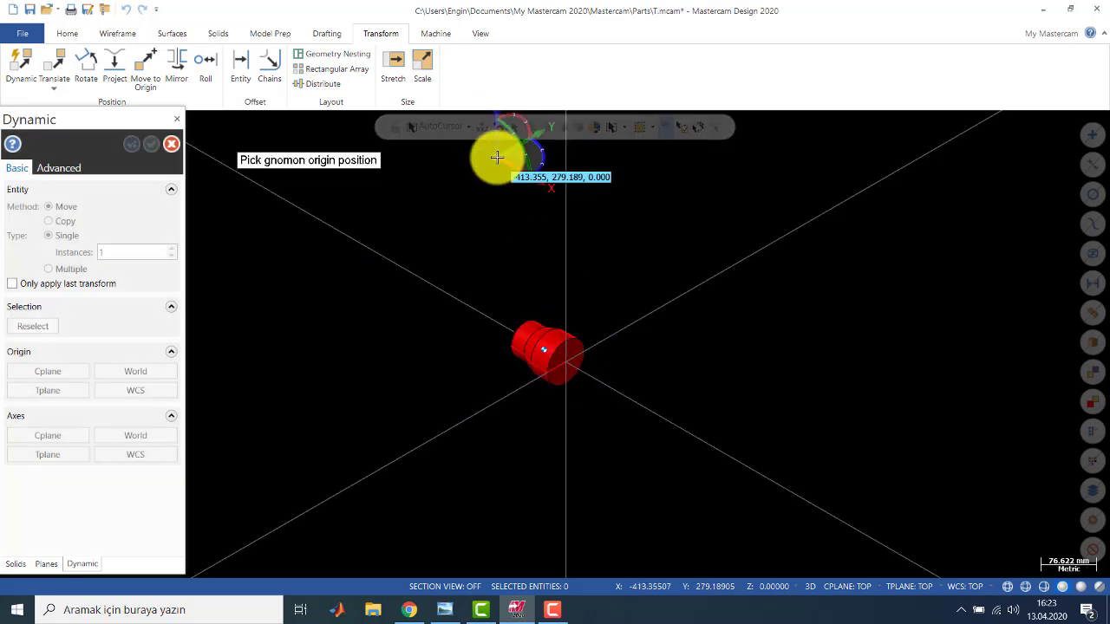
left_click(580, 369)
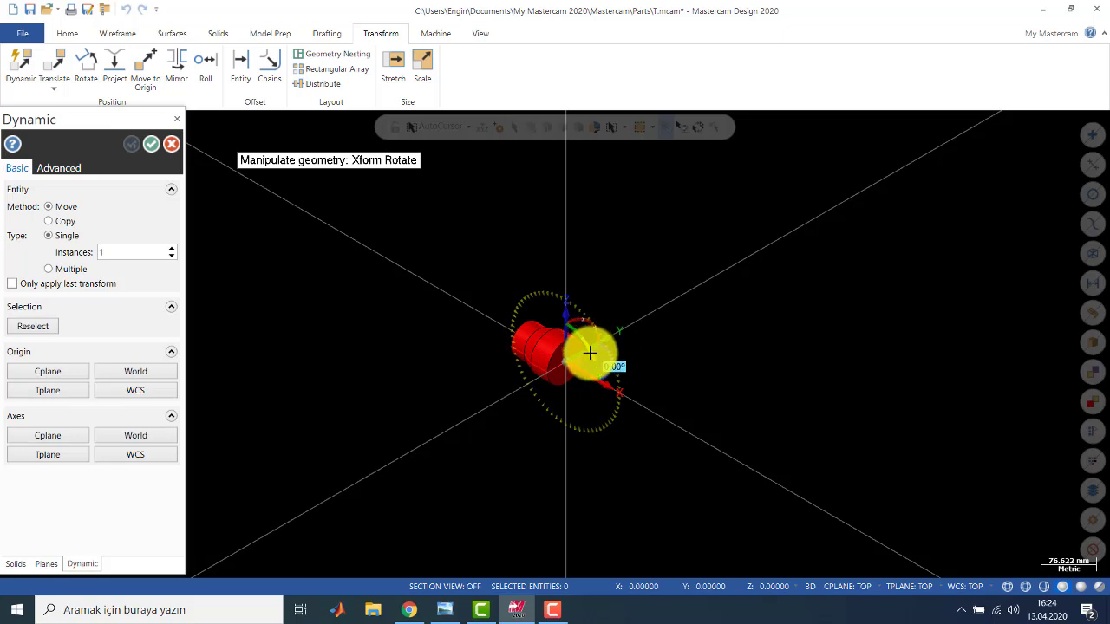
left_click(590, 351)
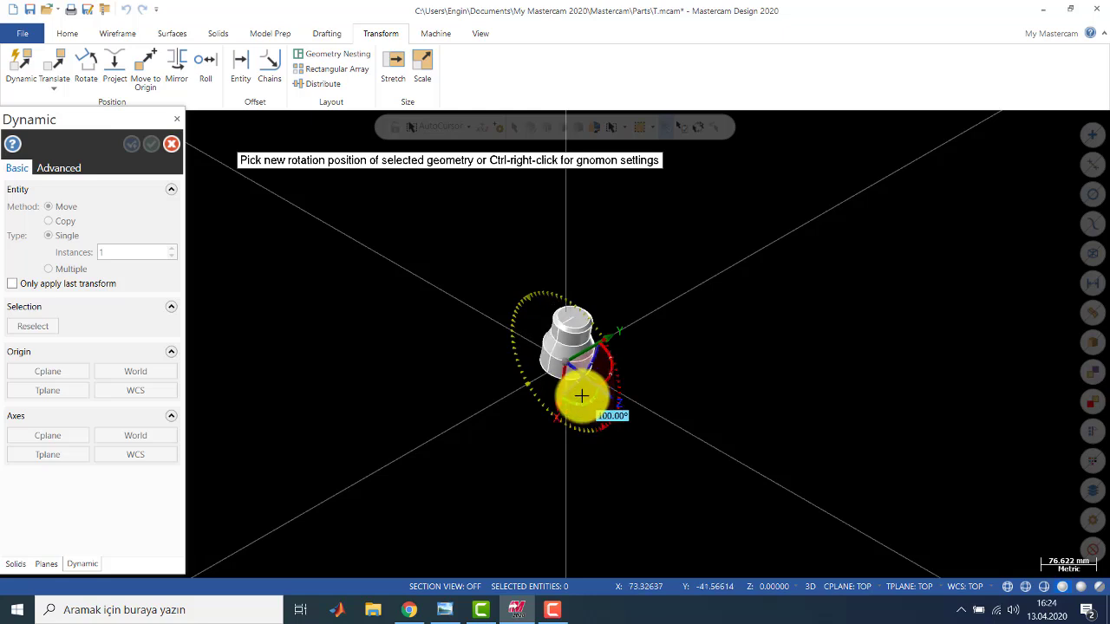
left_click(580, 386)
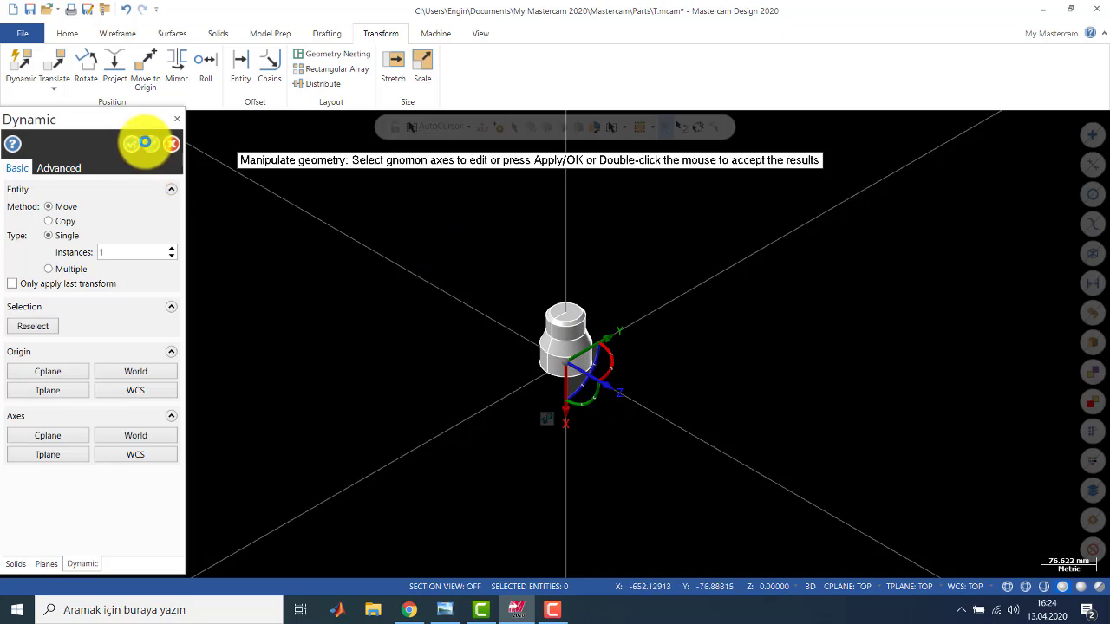
left_click(144, 142)
right_click(457, 222)
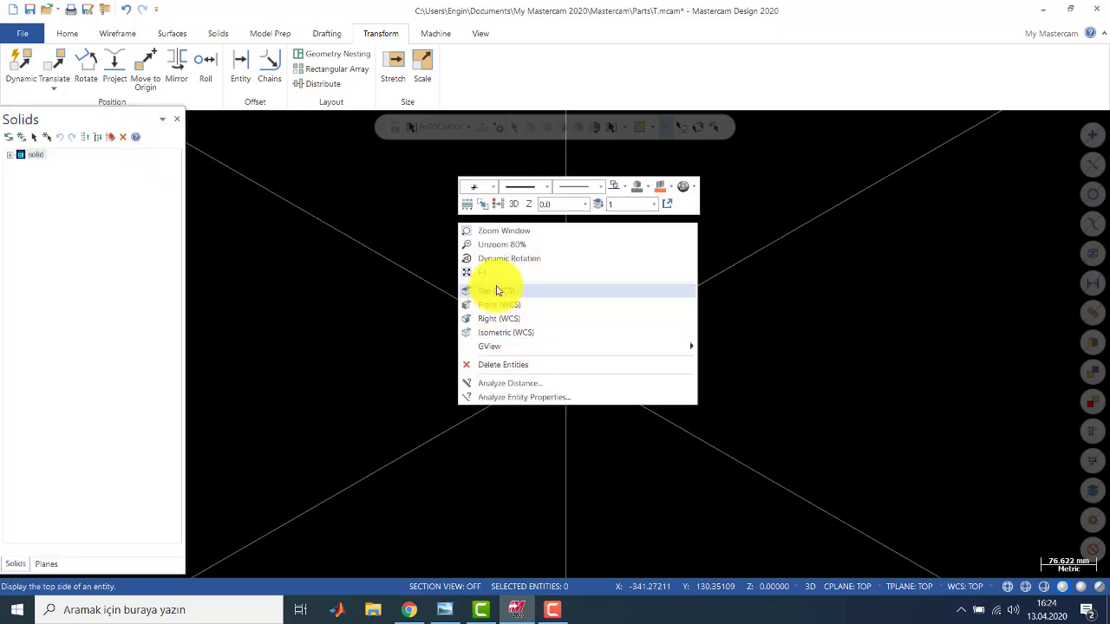
left_click(508, 332)
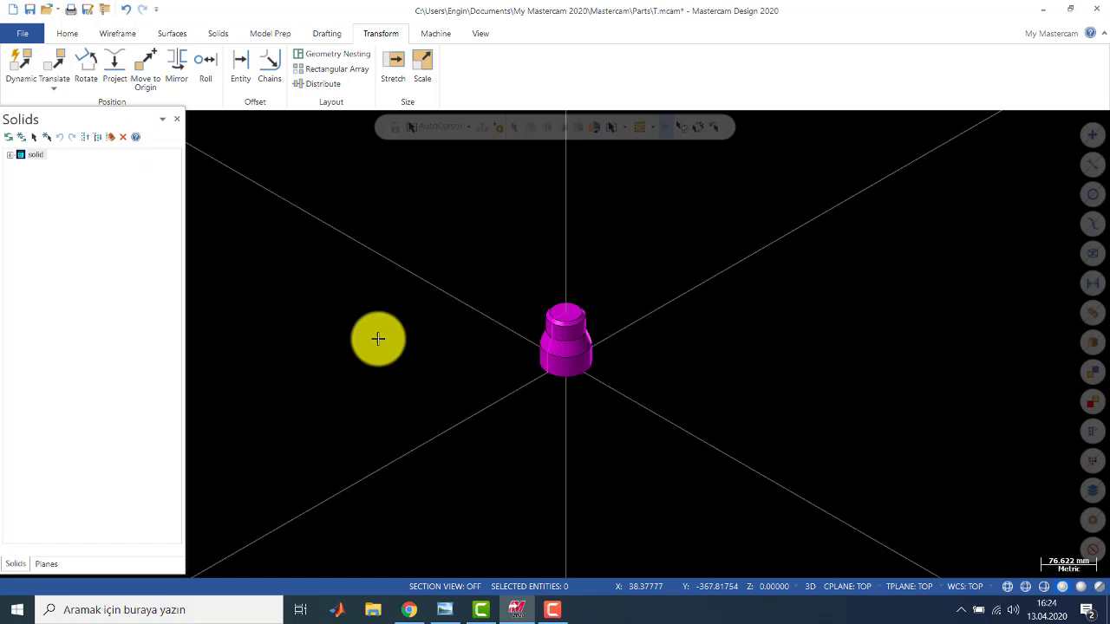
Display the plane gnomons and examine the axes at the base of the upright body
left_click(483, 34)
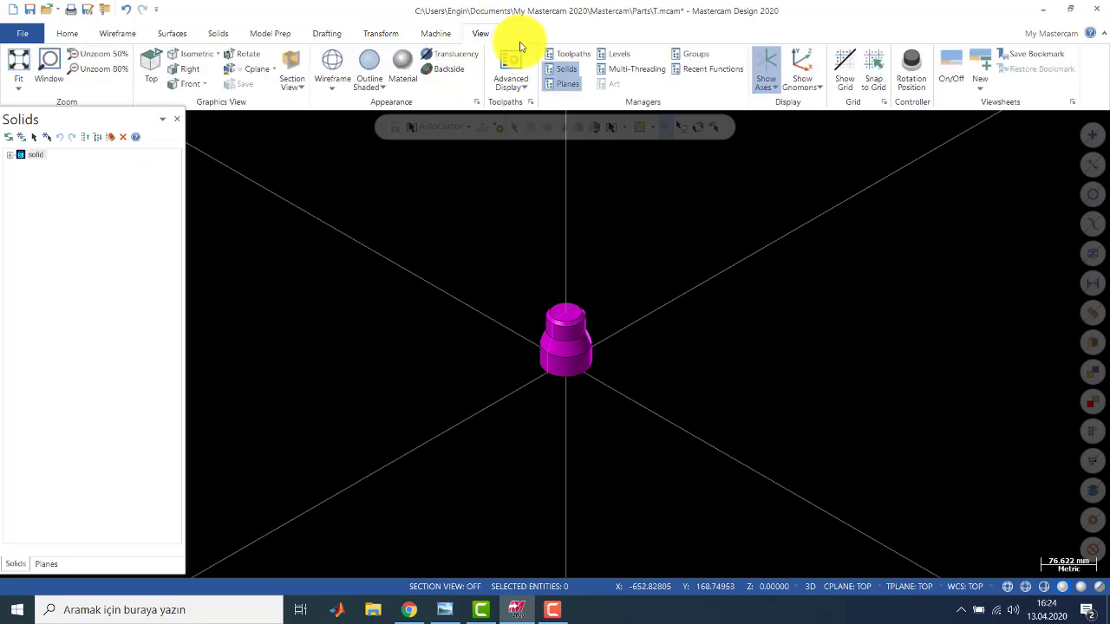
left_click(802, 61)
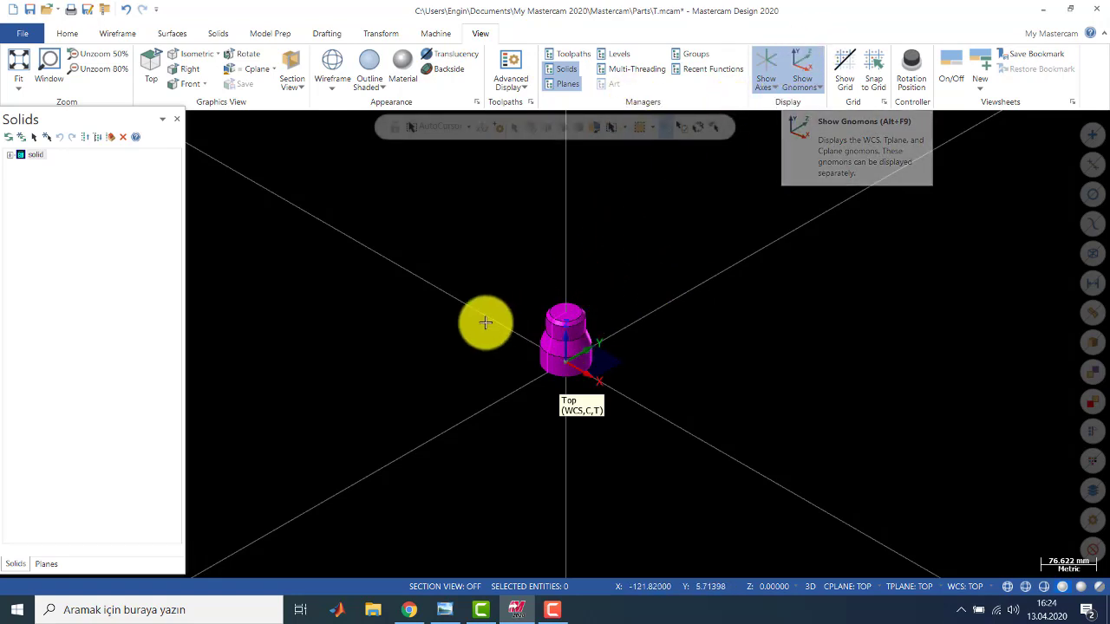
scroll(566, 316, "up", 5)
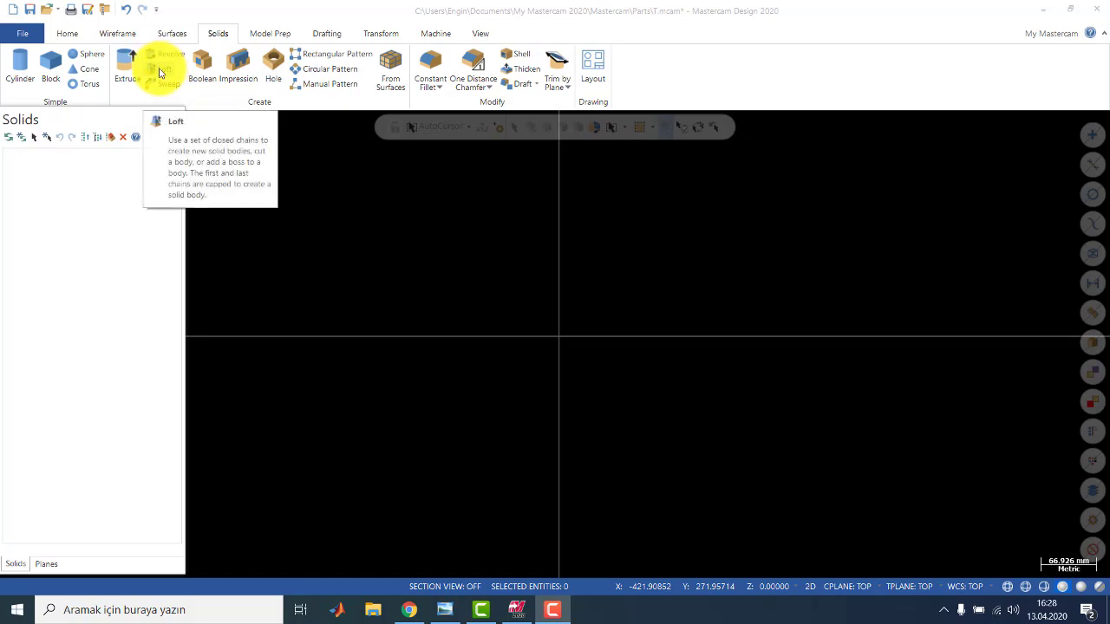
Draw a circle with a 100 mm radius centred on the origin at Z depth 0
left_click(118, 35)
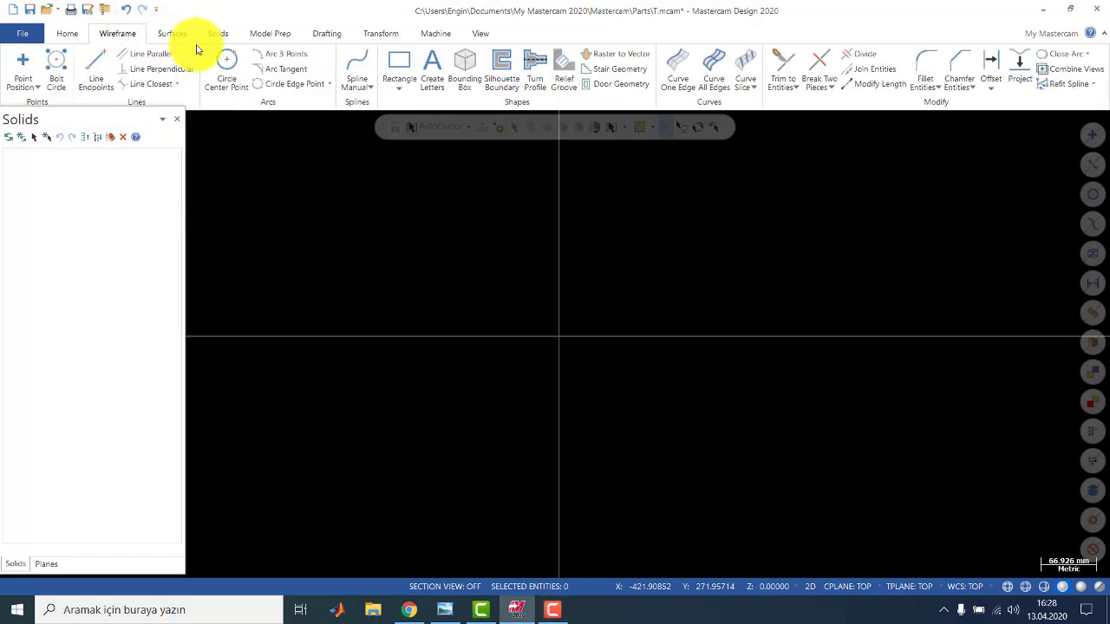
left_click(232, 63)
left_click(561, 336)
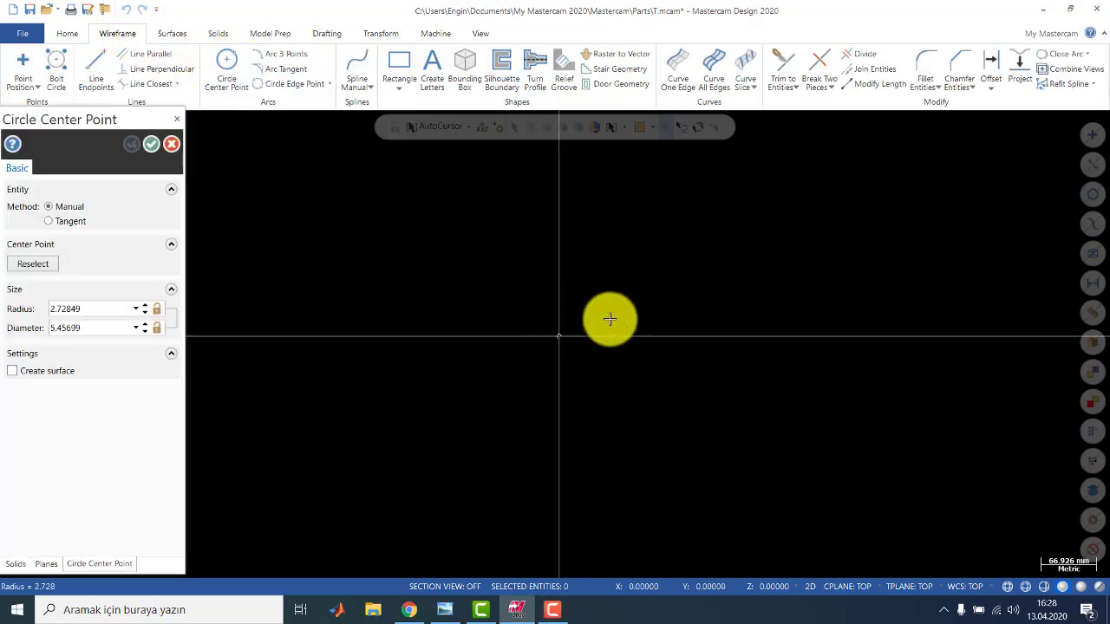
left_click(642, 287)
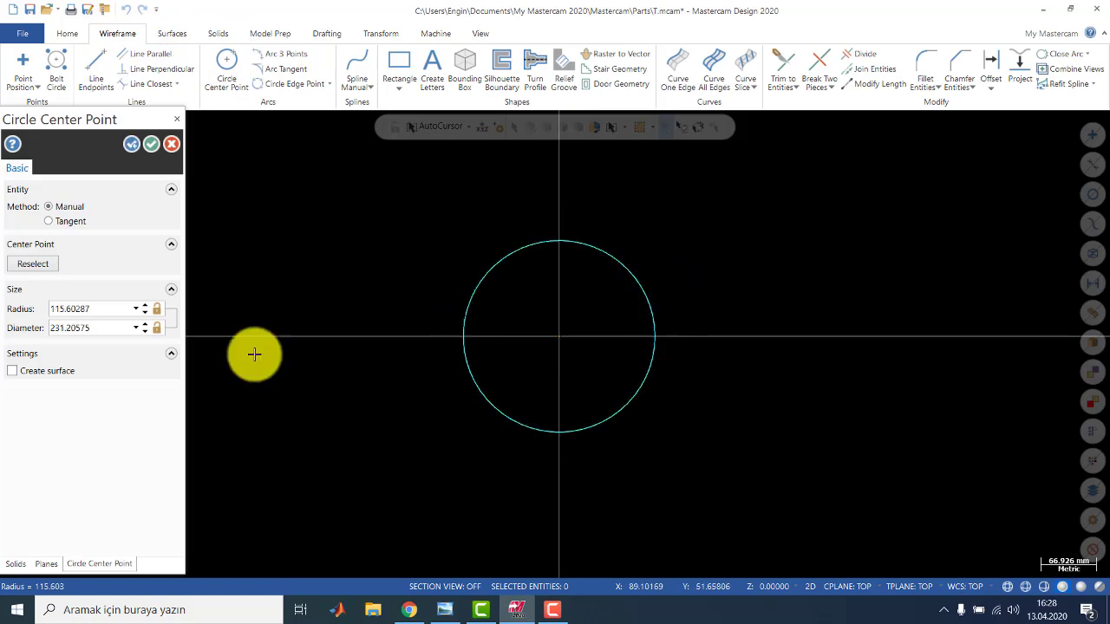
double_click(93, 312)
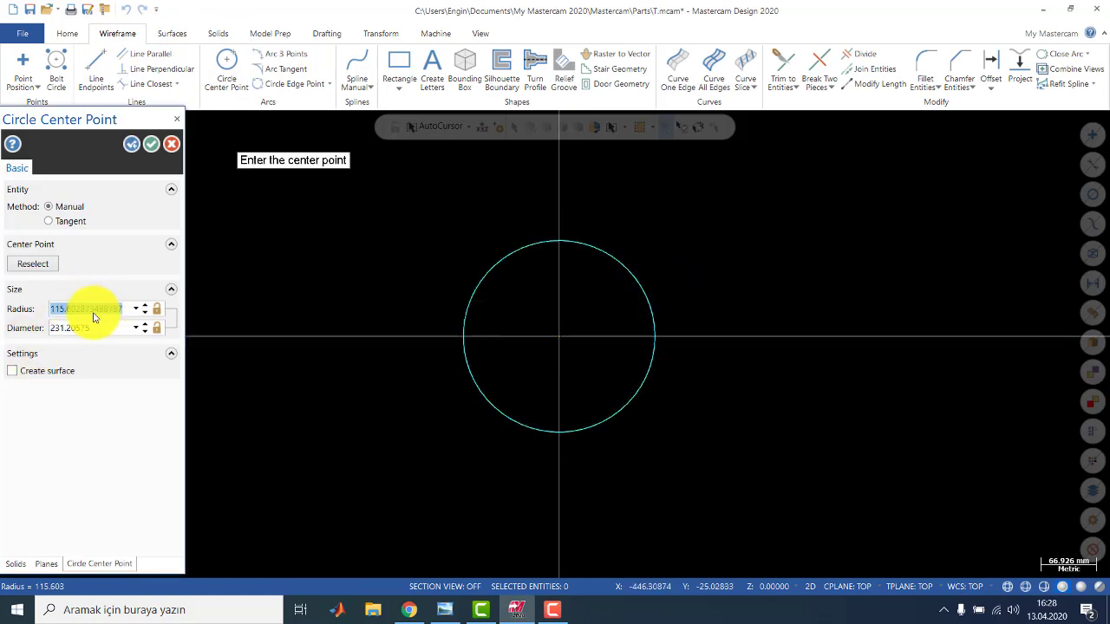
type("100")
key("Return")
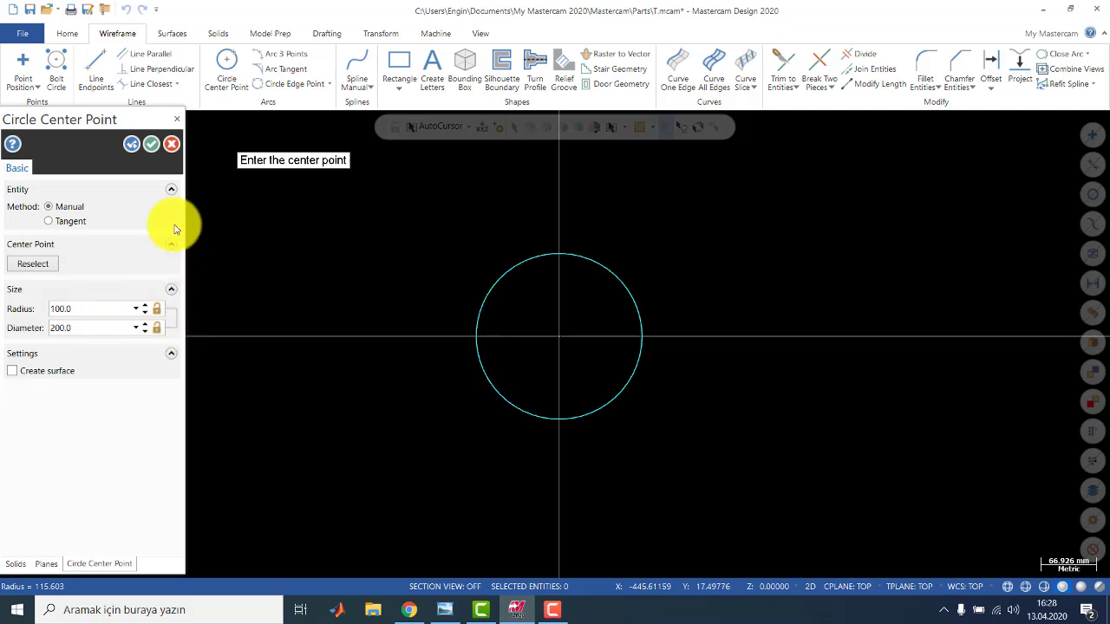
left_click(151, 143)
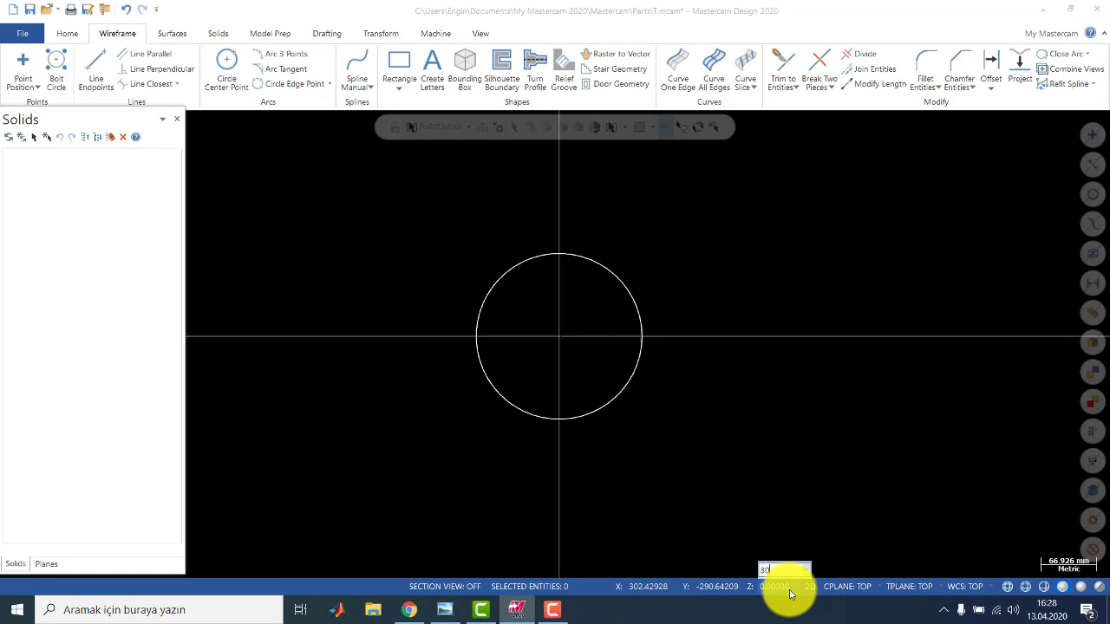
Set the construction depth to Z 50 and draw a circle centred on the origin, half the size of the first circle
key("Return")
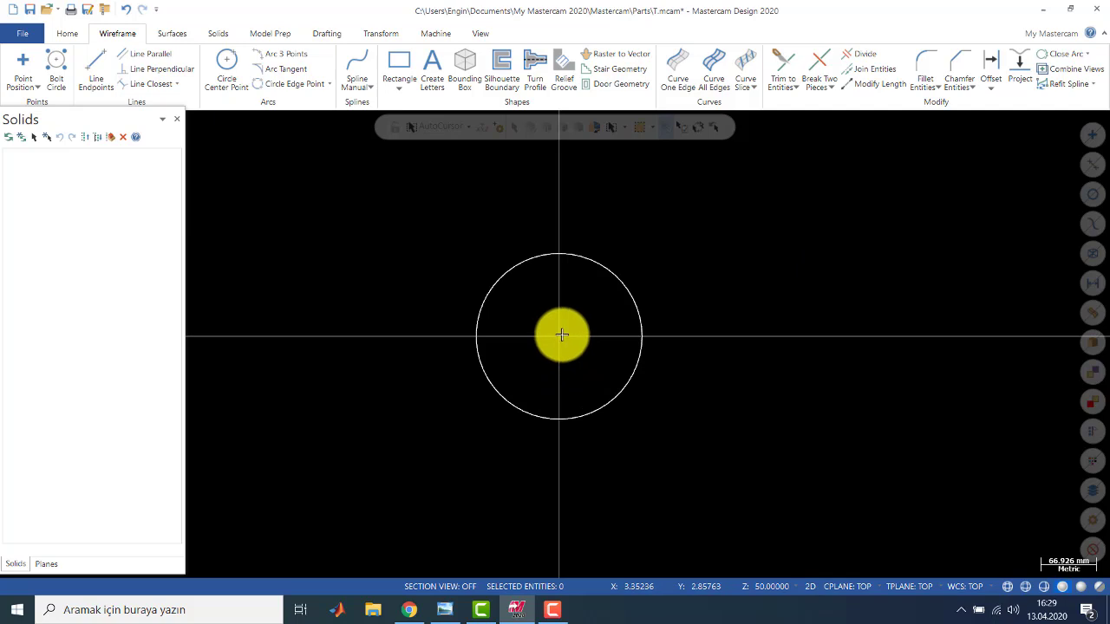
left_click(225, 66)
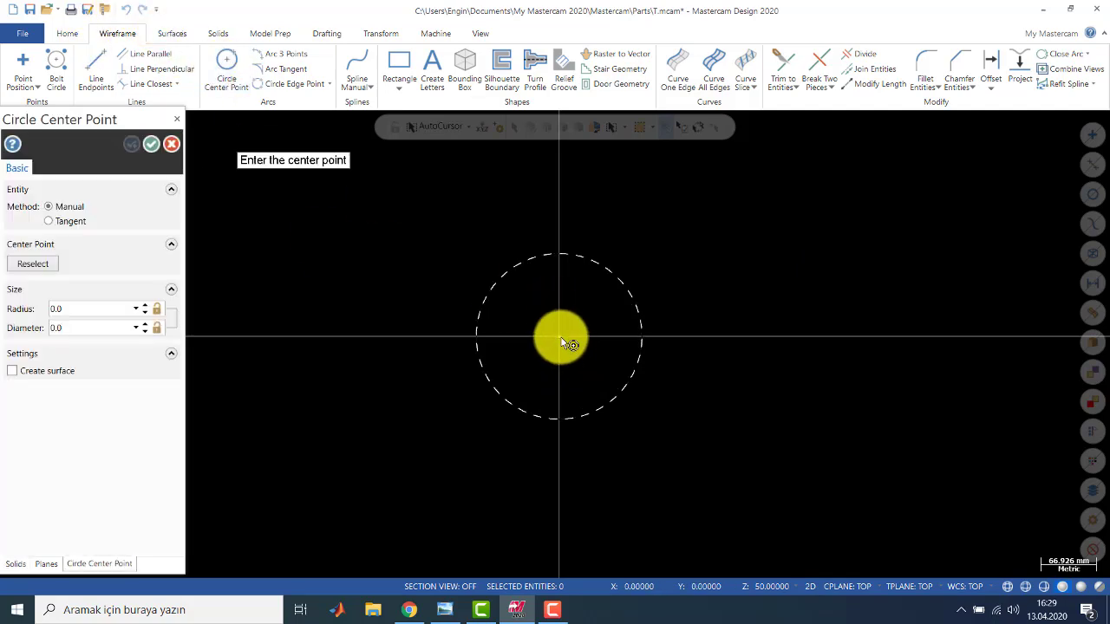
left_click(584, 300)
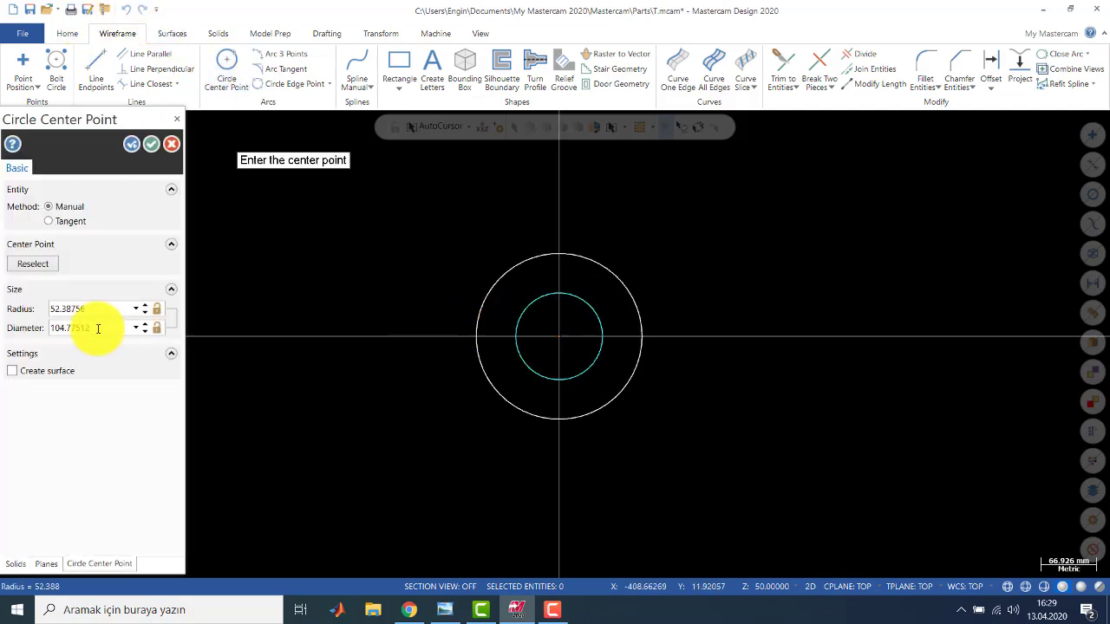
double_click(107, 310)
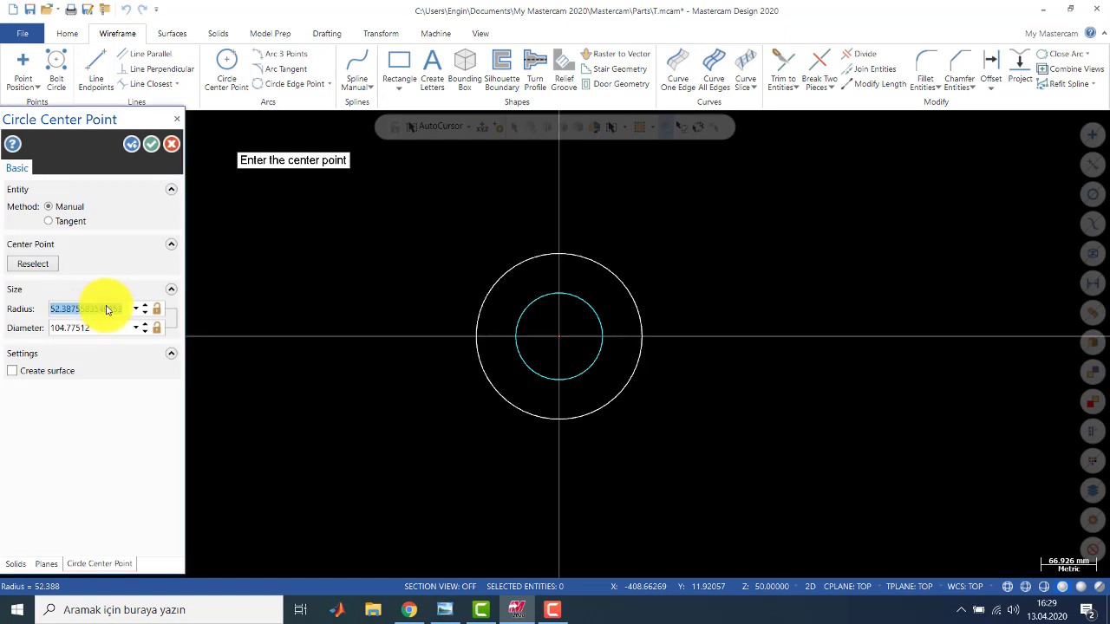
left_click(151, 144)
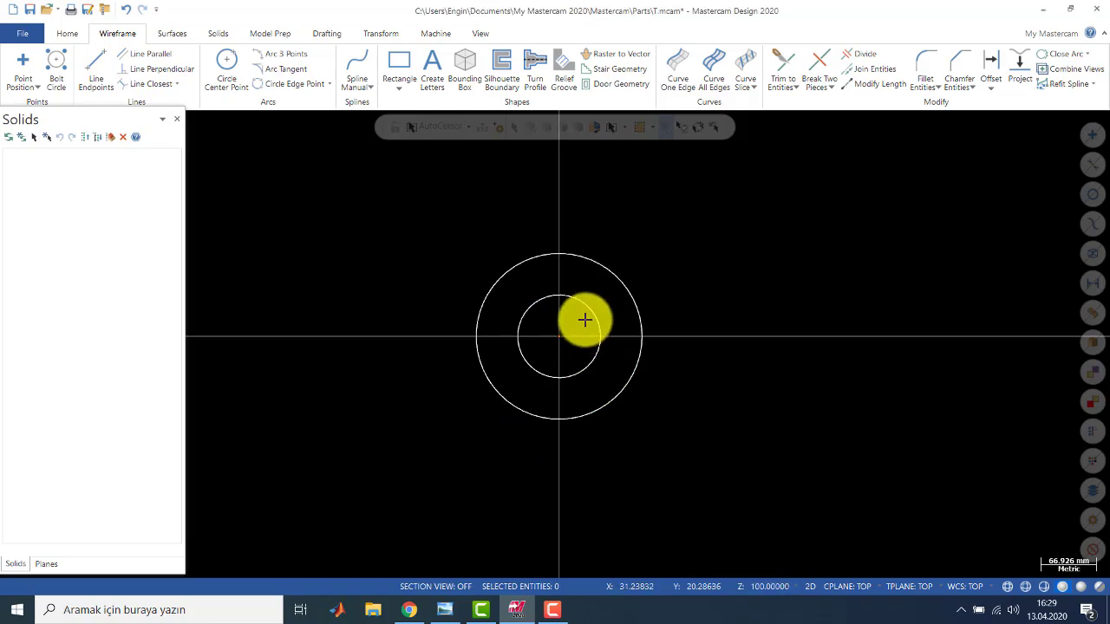
Draw a circle with a 120 mm radius centred on the origin at Z depth 100
left_click(234, 63)
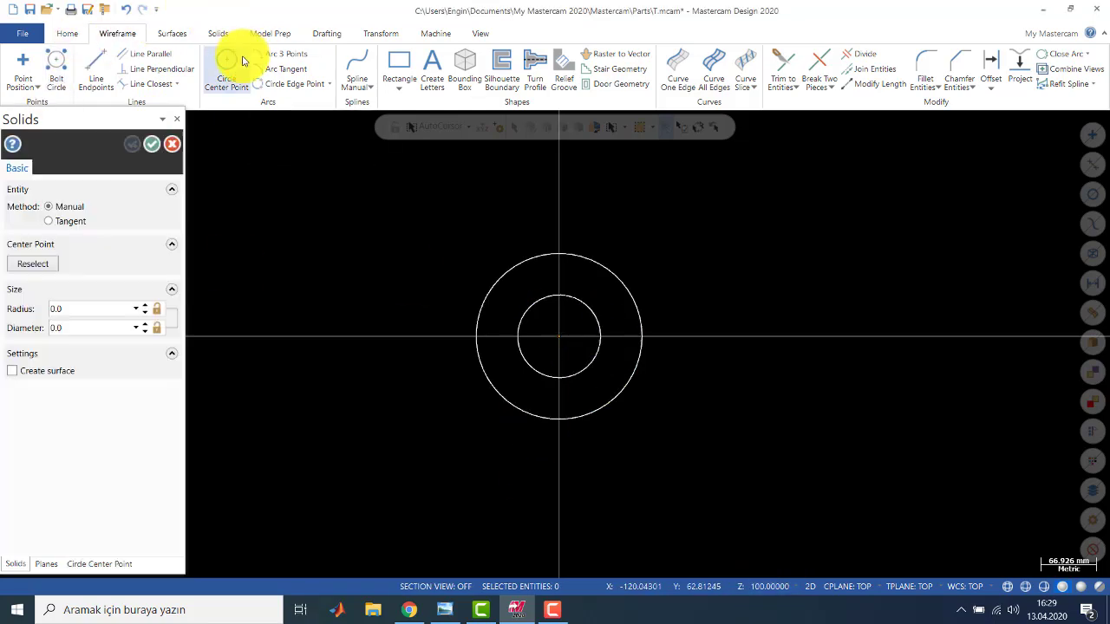
left_click(562, 340)
left_click(560, 212)
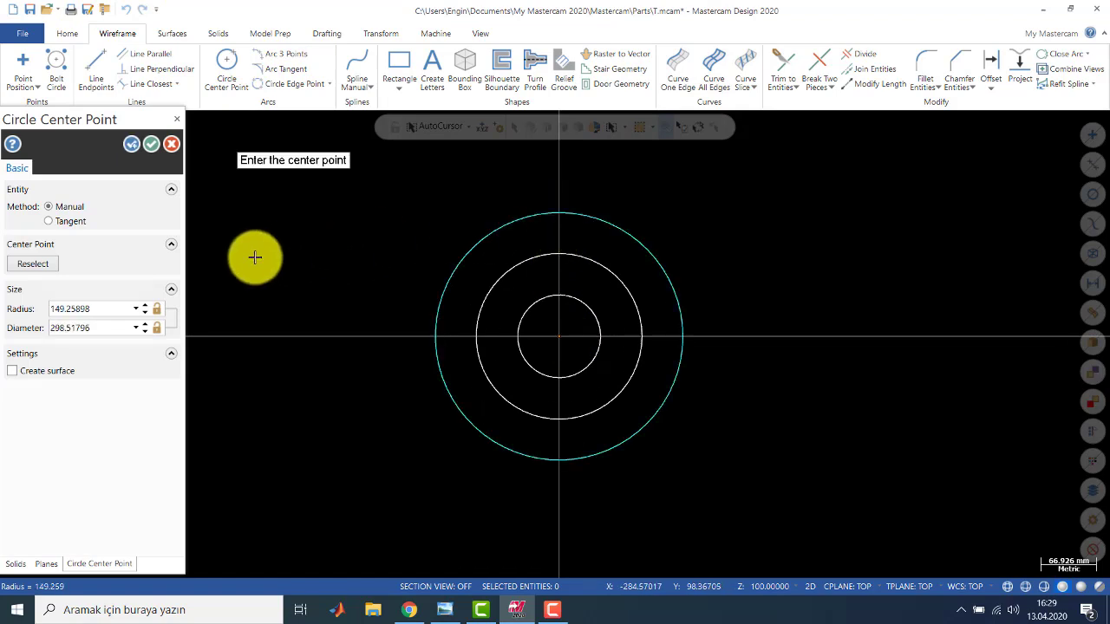
left_click(95, 309)
type("120")
key("Return")
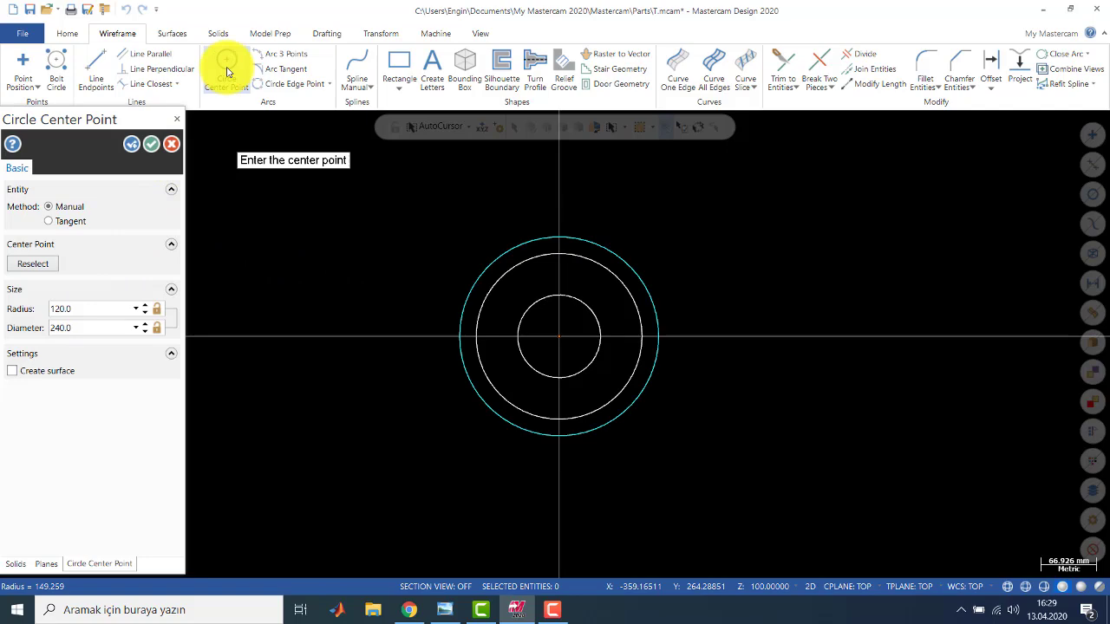
left_click(161, 144)
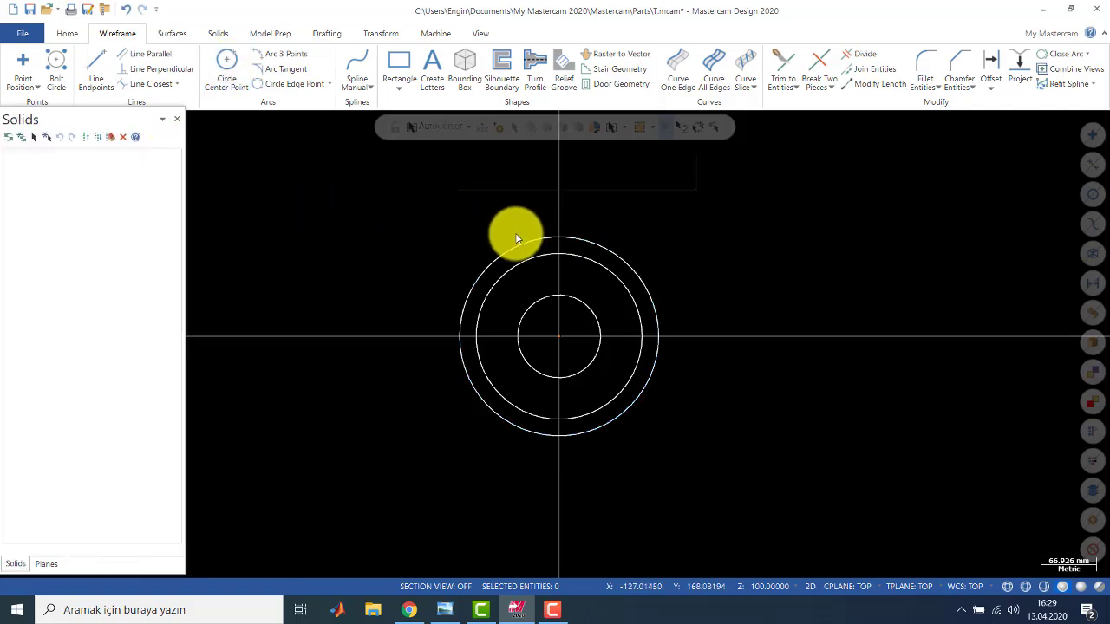
Try to loft a solid body through the three stacked circles, chaining them in 3D construction mode
right_click(455, 198)
left_click(514, 303)
middle_click_drag(523, 384, 490, 265)
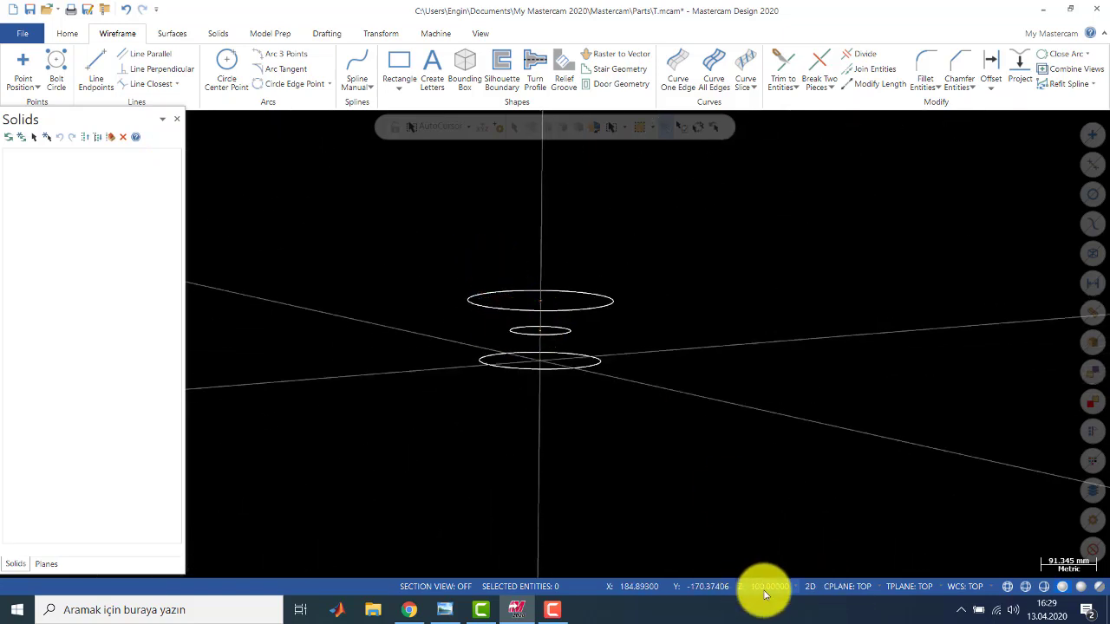
left_click(810, 587)
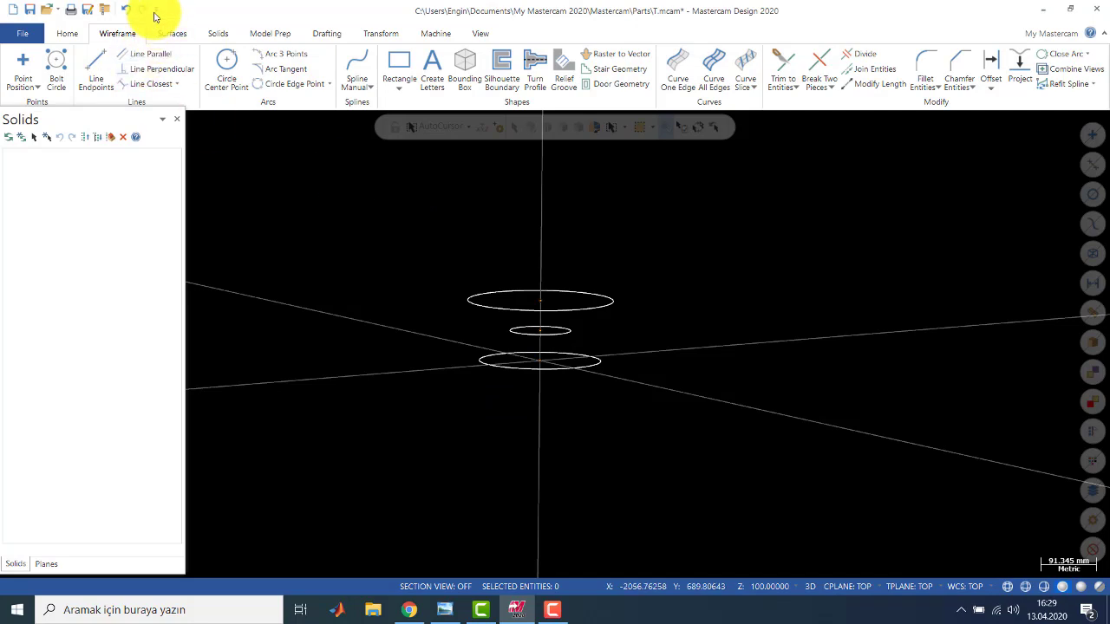
left_click(218, 36)
left_click(162, 62)
left_click(611, 305)
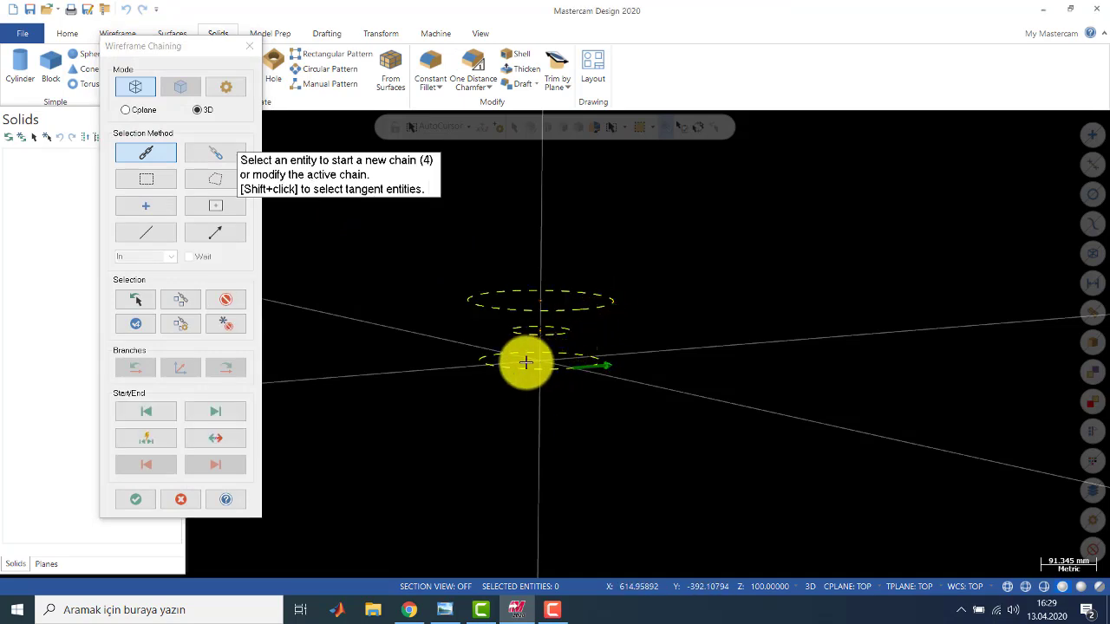
left_click(137, 501)
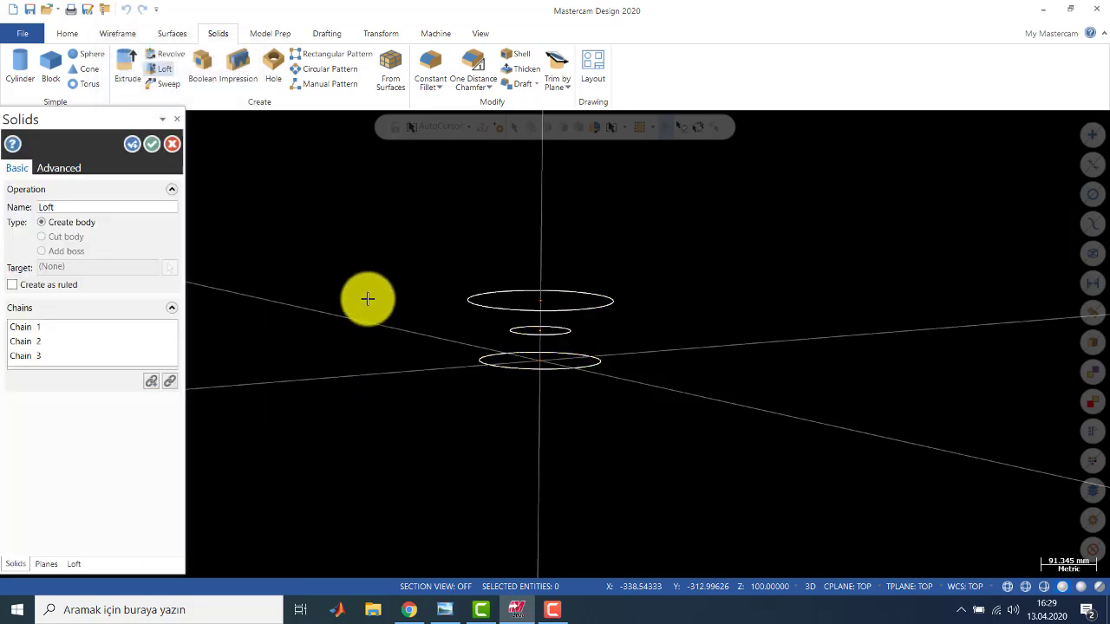
middle_click_drag(461, 294, 251, 300)
middle_click_drag(377, 303, 505, 324)
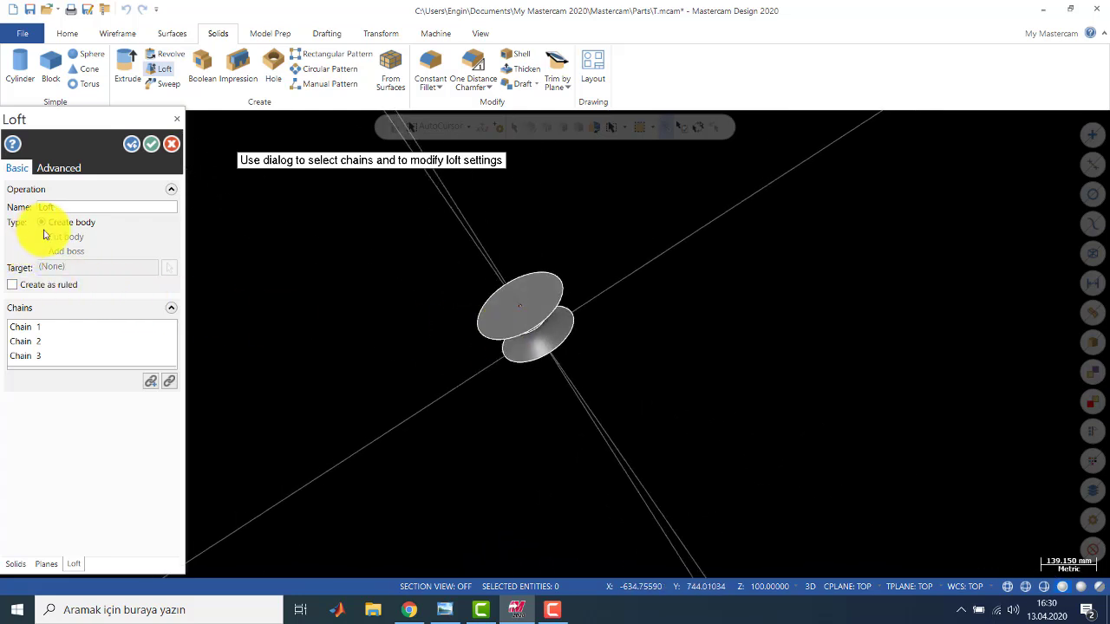
left_click(172, 144)
Set construction to 2D mode at a Z depth of 0 and display the Top (WCS) view
mouse_move(459, 270)
middle_mouse_down()
mouse_move(471, 275)
mouse_move(461, 261)
mouse_move(470, 275)
middle_mouse_up()
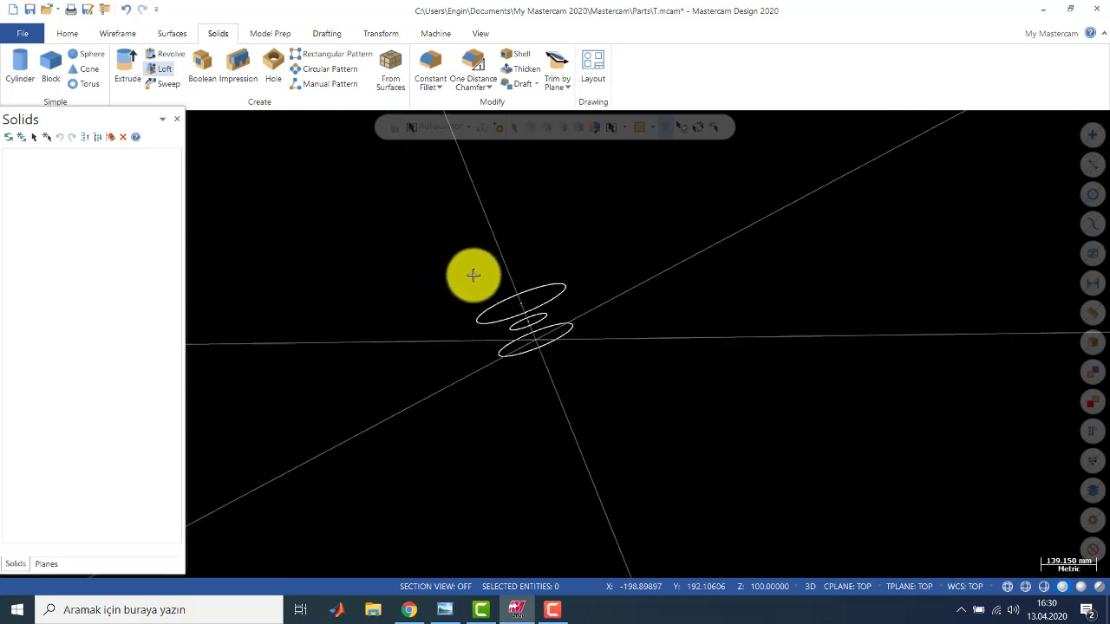
left_click(768, 587)
left_click(809, 589)
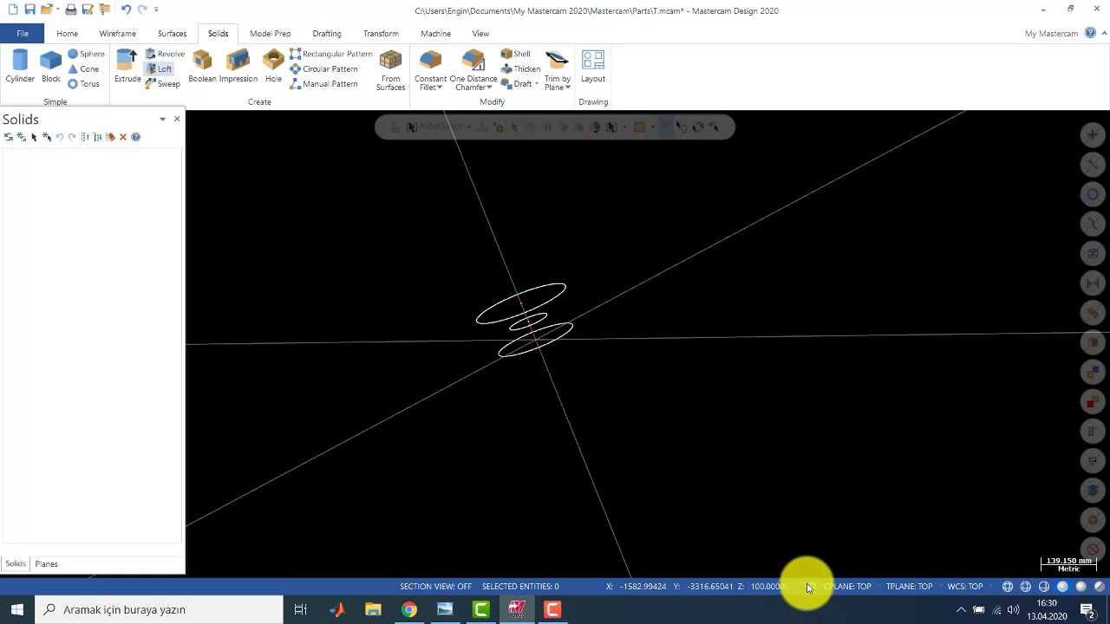
left_click(765, 590)
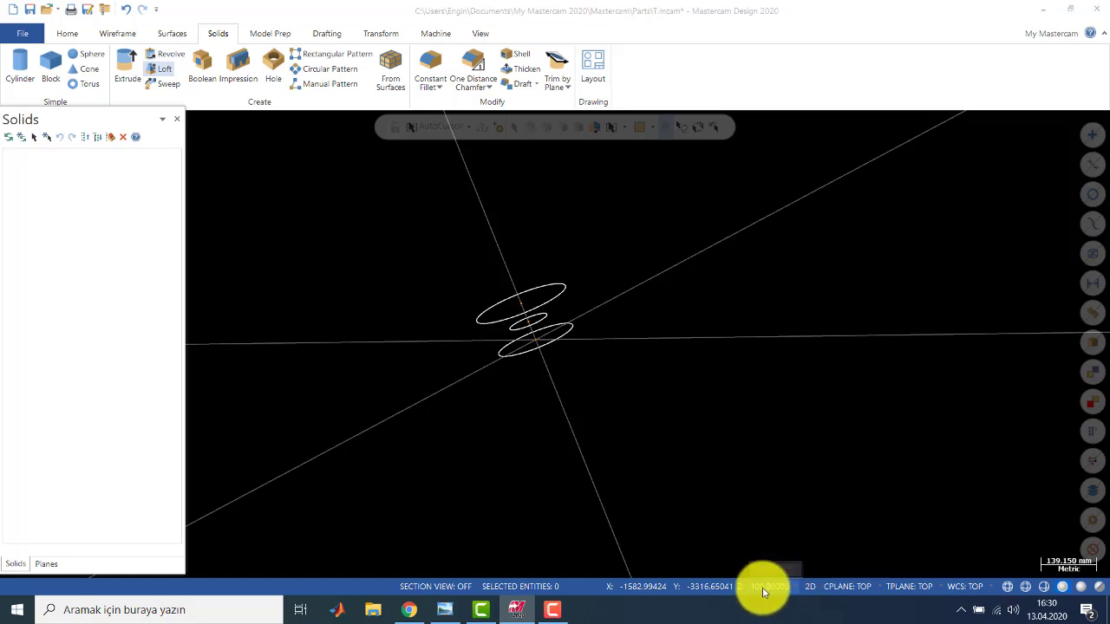
right_click(469, 234)
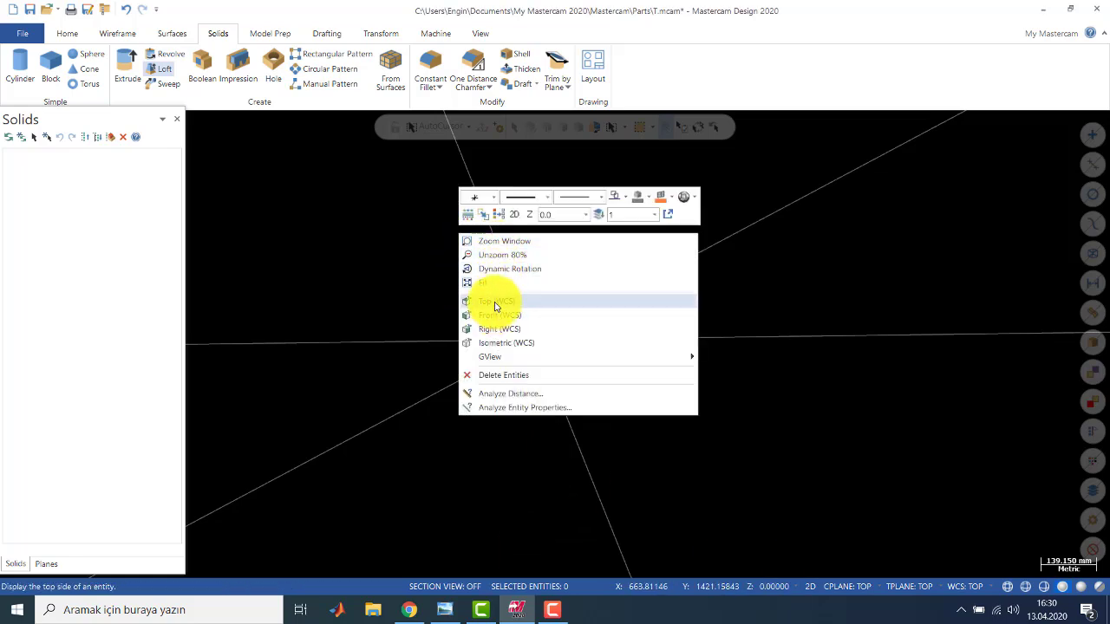
left_click(496, 302)
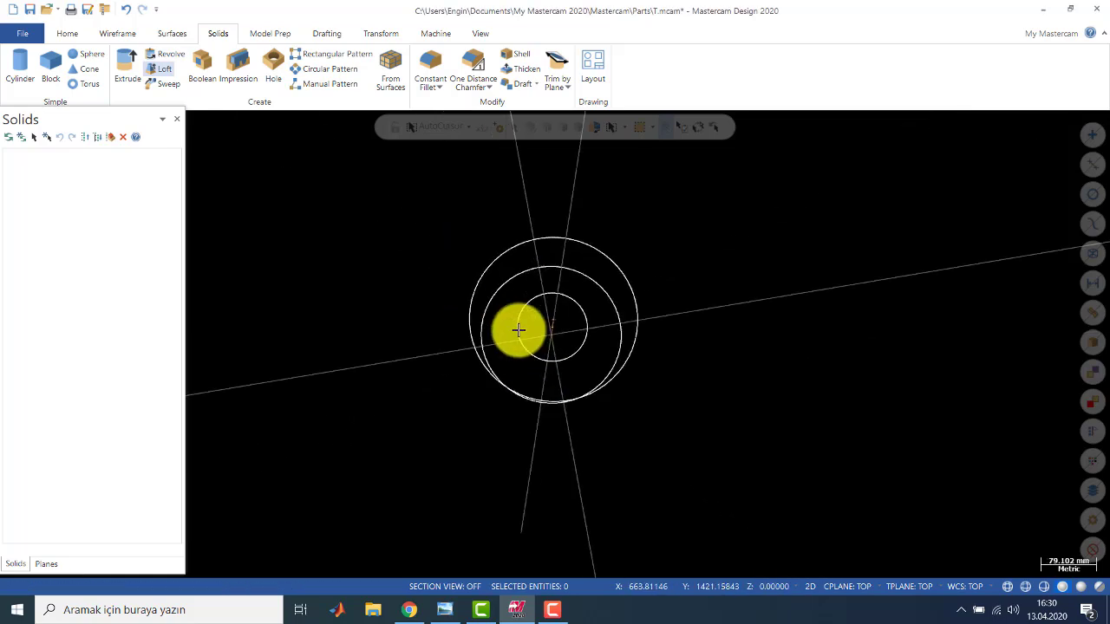
Draw a rectangle with width 250 and height 300 mm, anchored by its centre at the origin
left_click(122, 35)
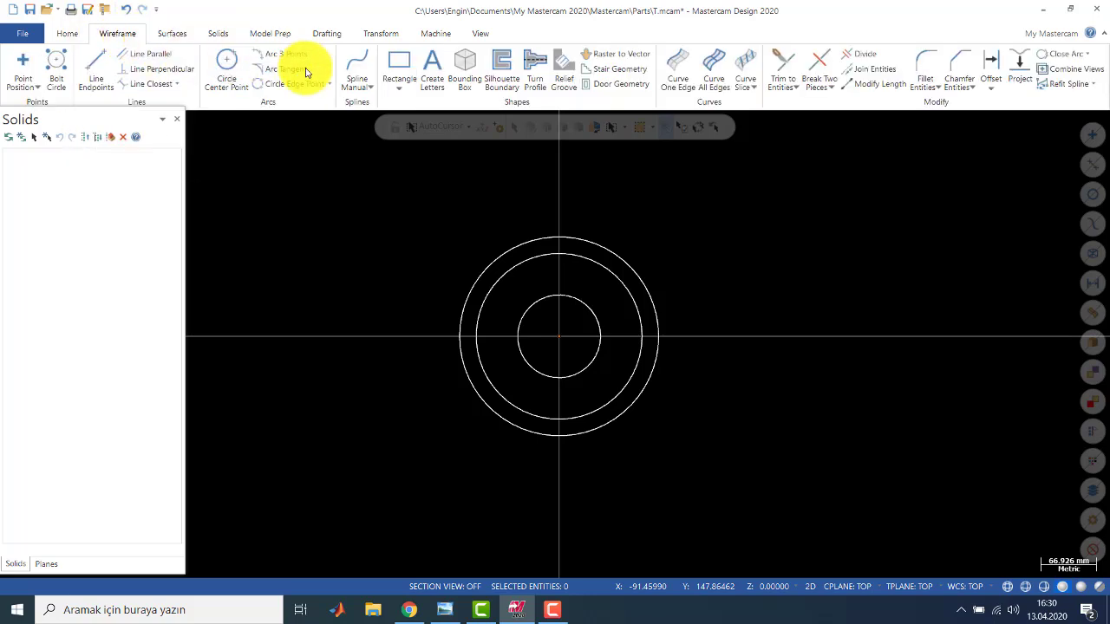
left_click(399, 86)
left_click(415, 120)
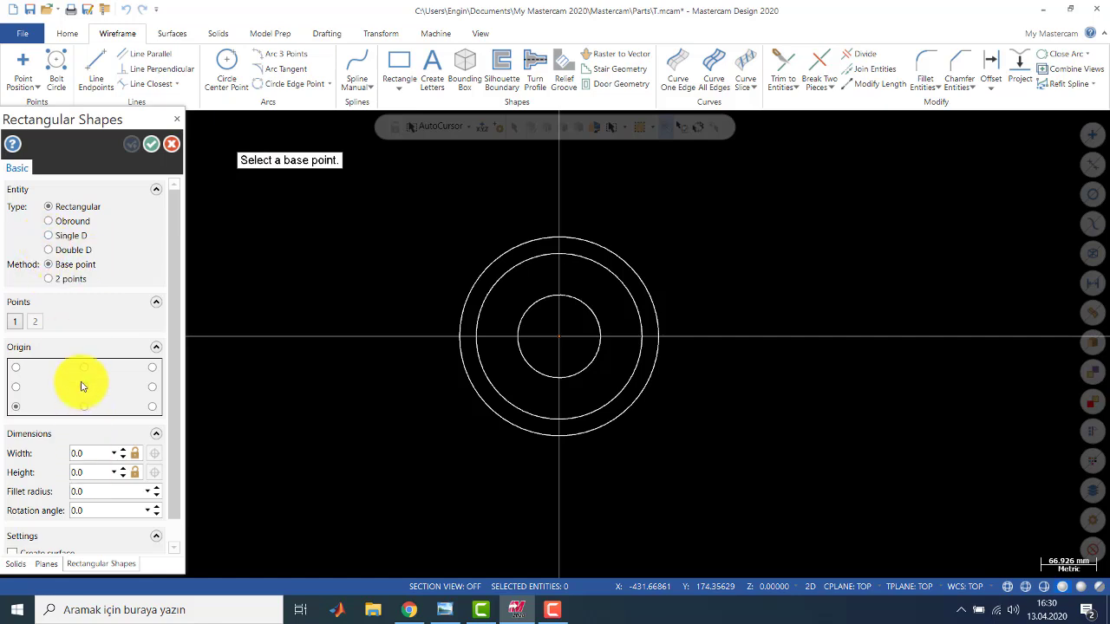
left_click(84, 387)
left_click(559, 337)
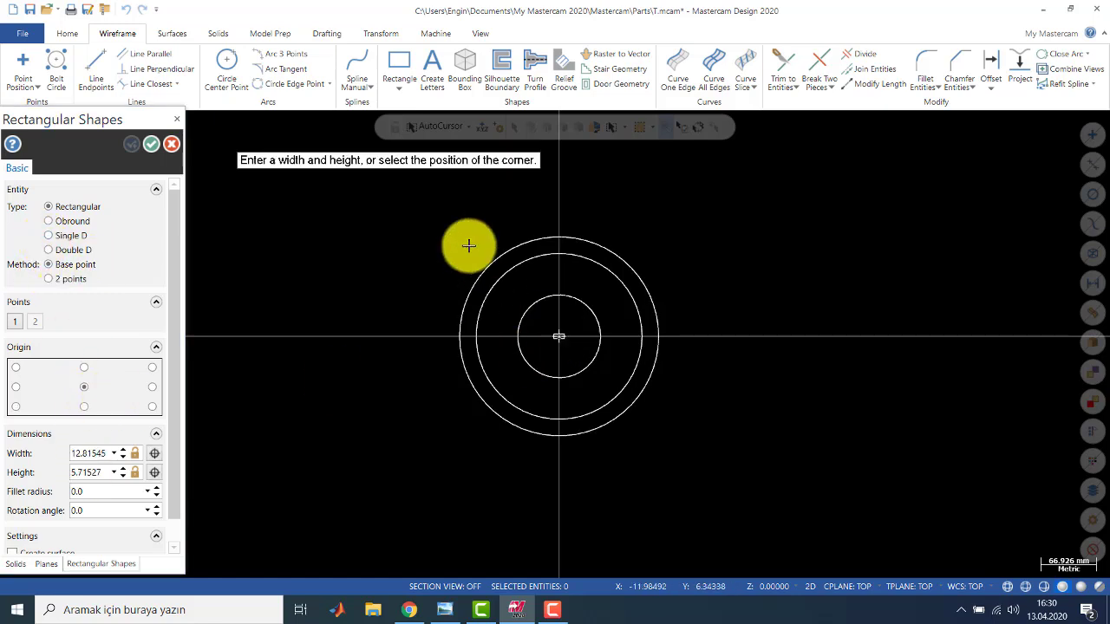
left_click(418, 209)
middle_click_drag(538, 456, 466, 382)
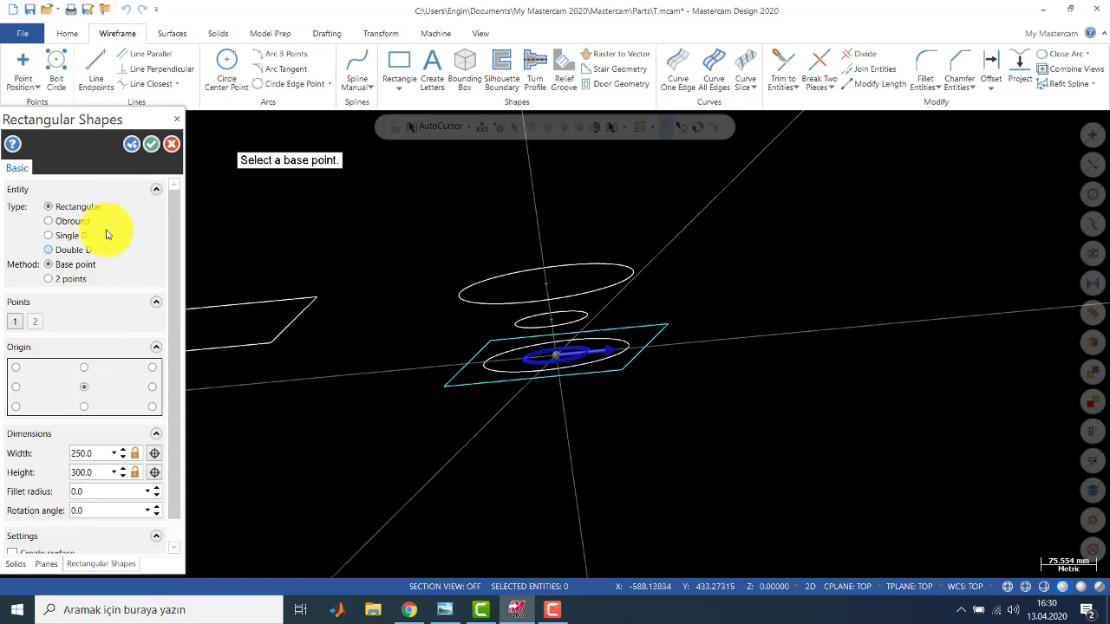
left_click(153, 144)
Extrude the rectangle 100 mm upward as a new solid body
middle_click_drag(581, 280, 564, 322)
middle_click_drag(515, 330, 506, 255)
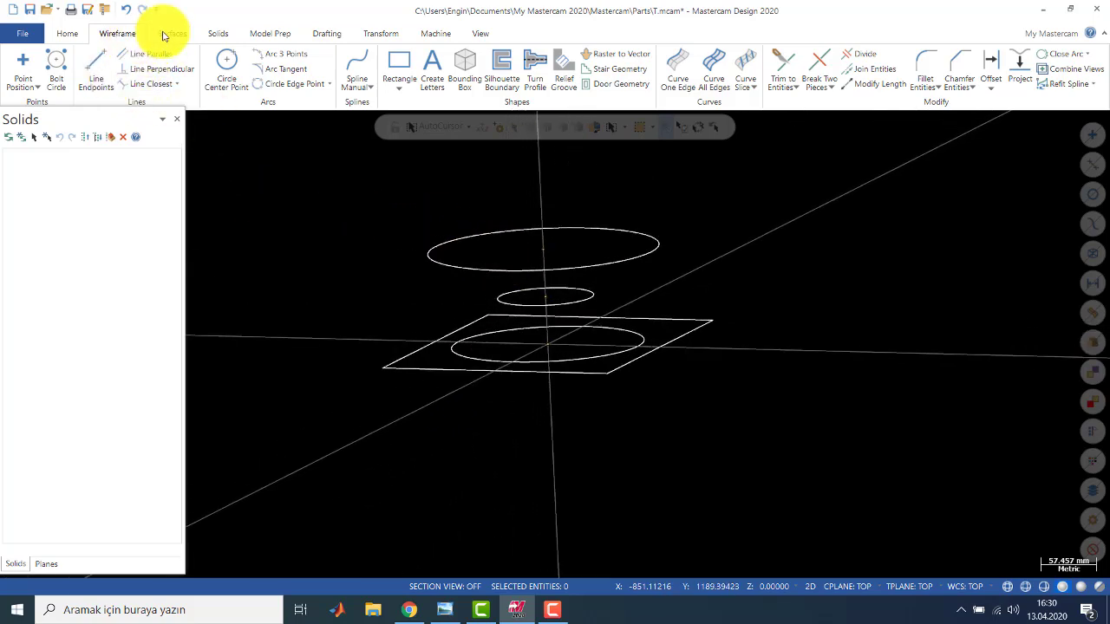
left_click(211, 33)
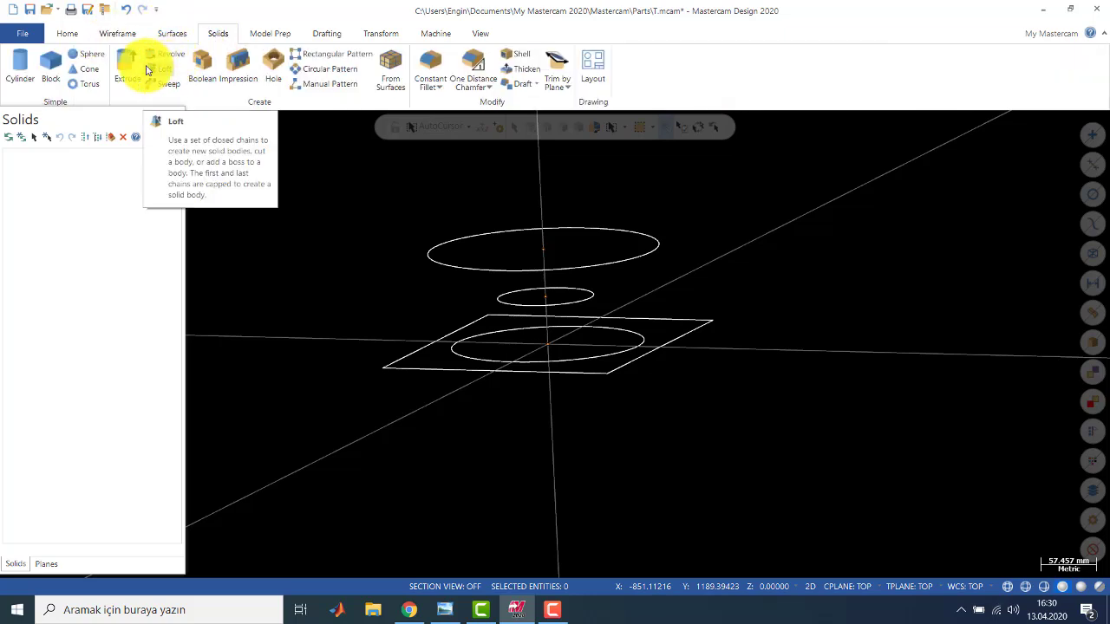
left_click(134, 63)
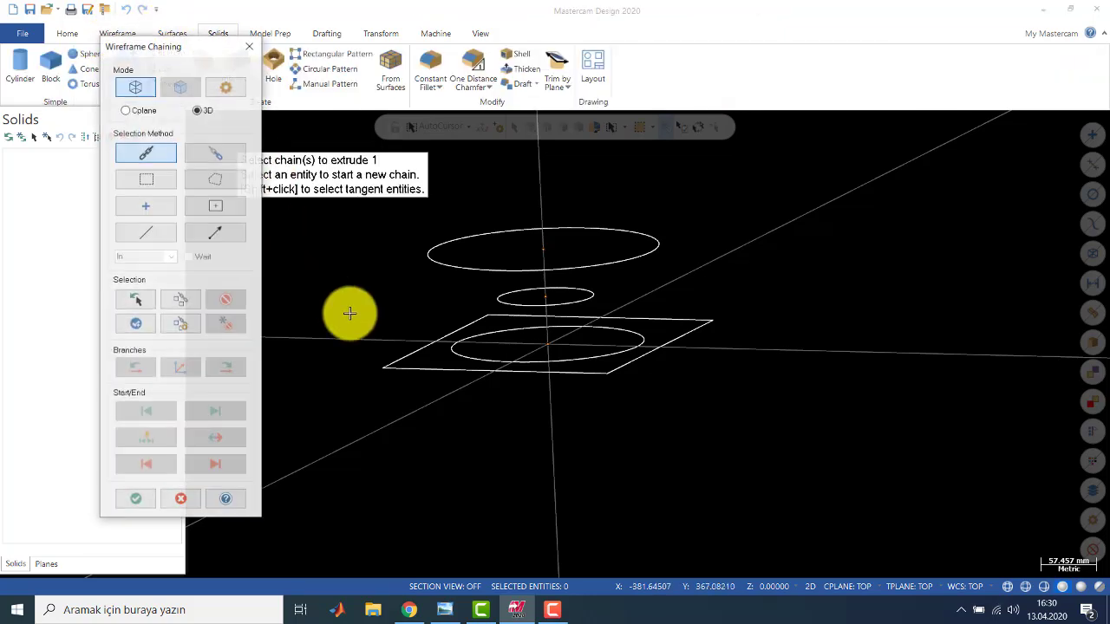
left_click(404, 356)
left_click(134, 500)
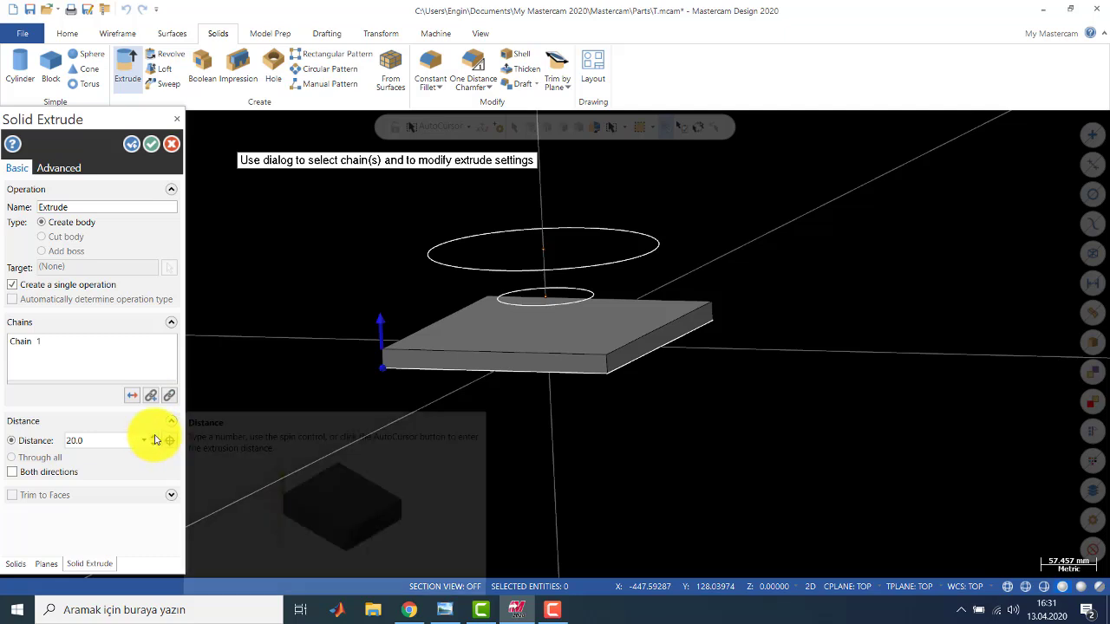
left_click_drag(151, 441, 150, 433)
left_click(99, 445)
type("100")
key("Return")
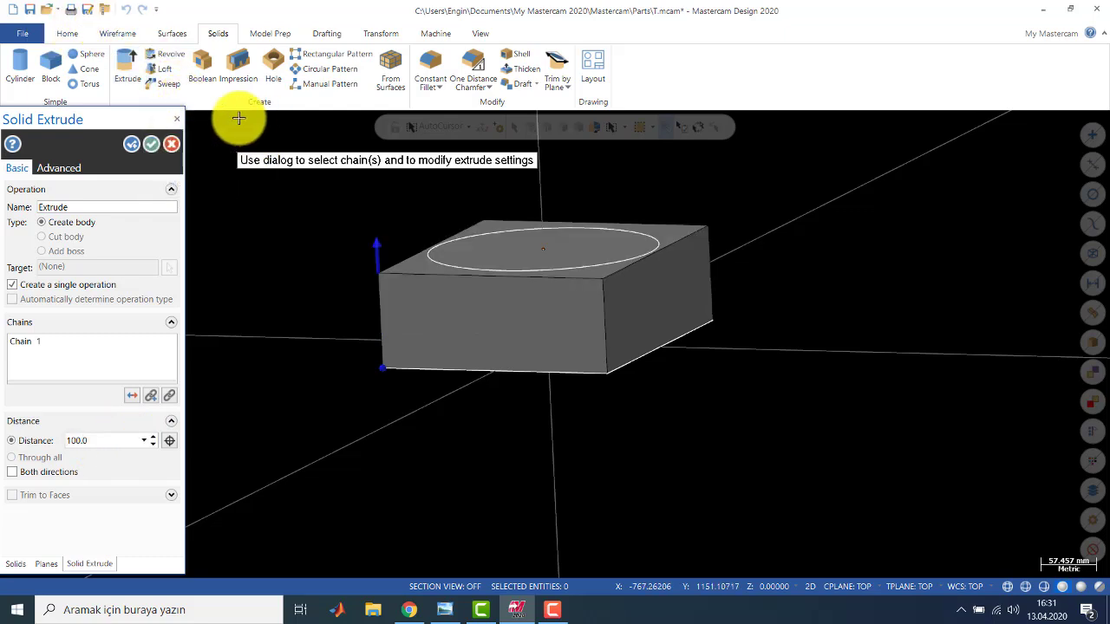
left_click(151, 144)
Cut the block with a loft between the circle on its top face and the circle on its bottom face
middle_click_drag(411, 248, 366, 261)
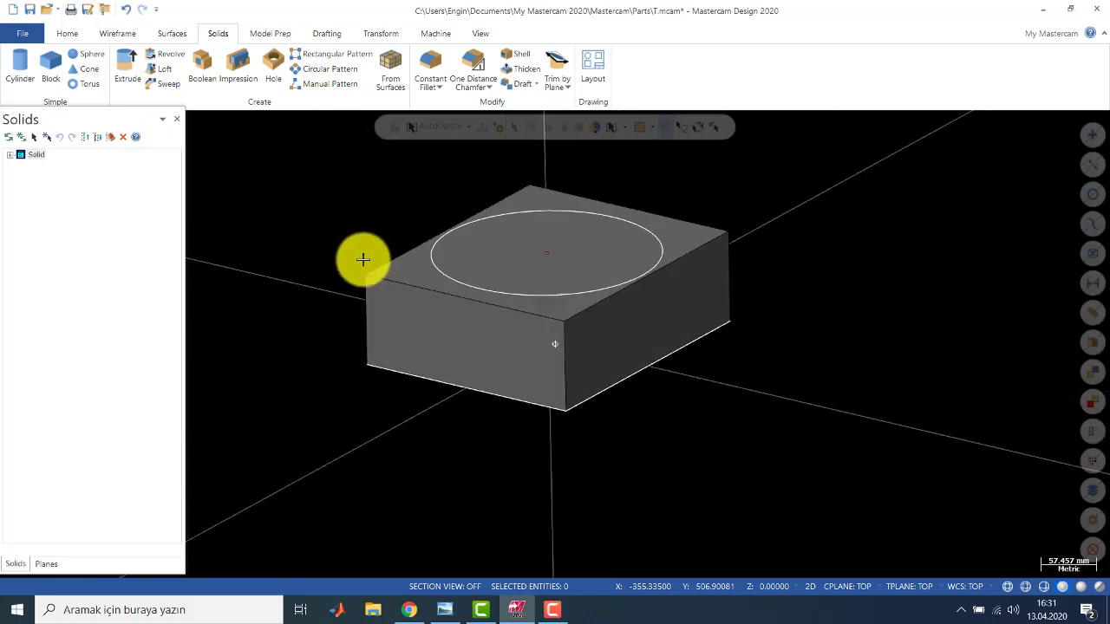
middle_click_drag(615, 315, 471, 277)
middle_click_drag(528, 358, 364, 225)
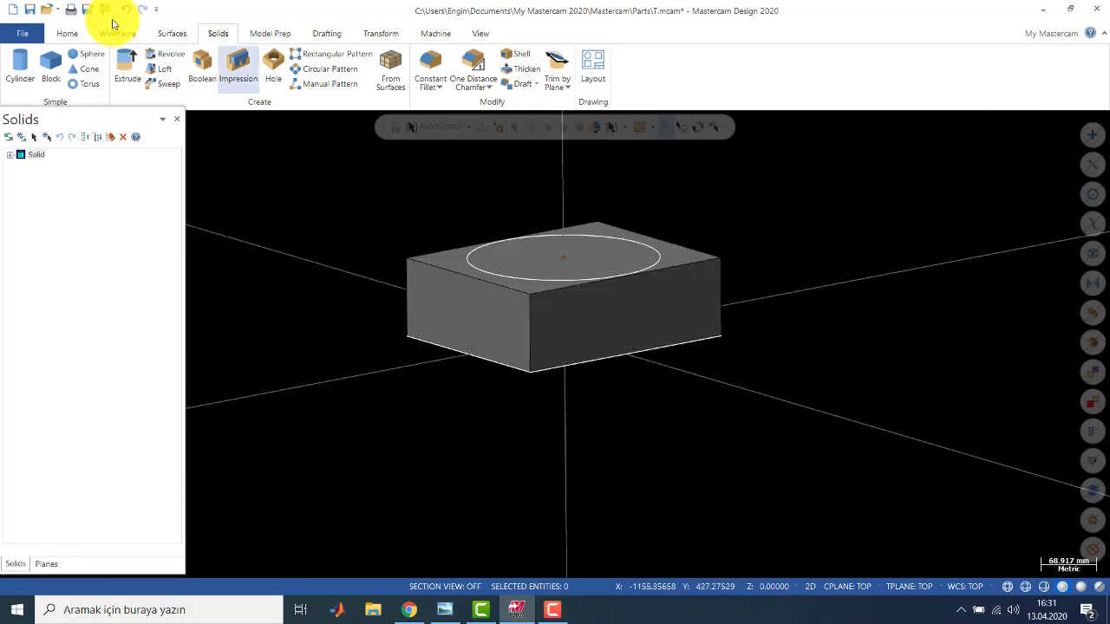
left_click(154, 69)
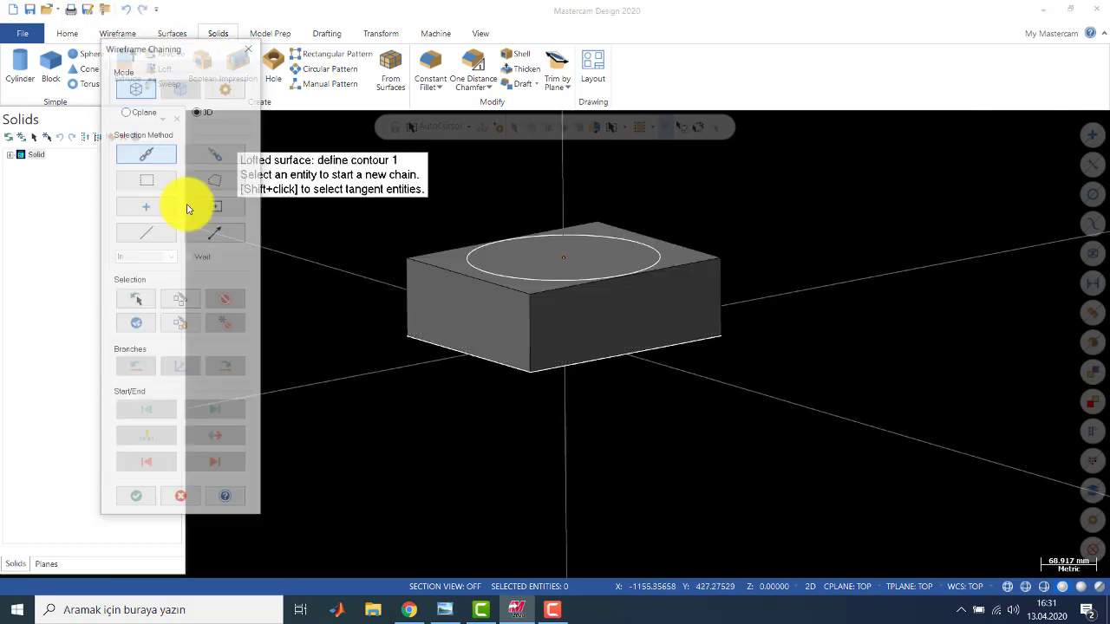
left_click(575, 280)
middle_click_drag(601, 313, 577, 292)
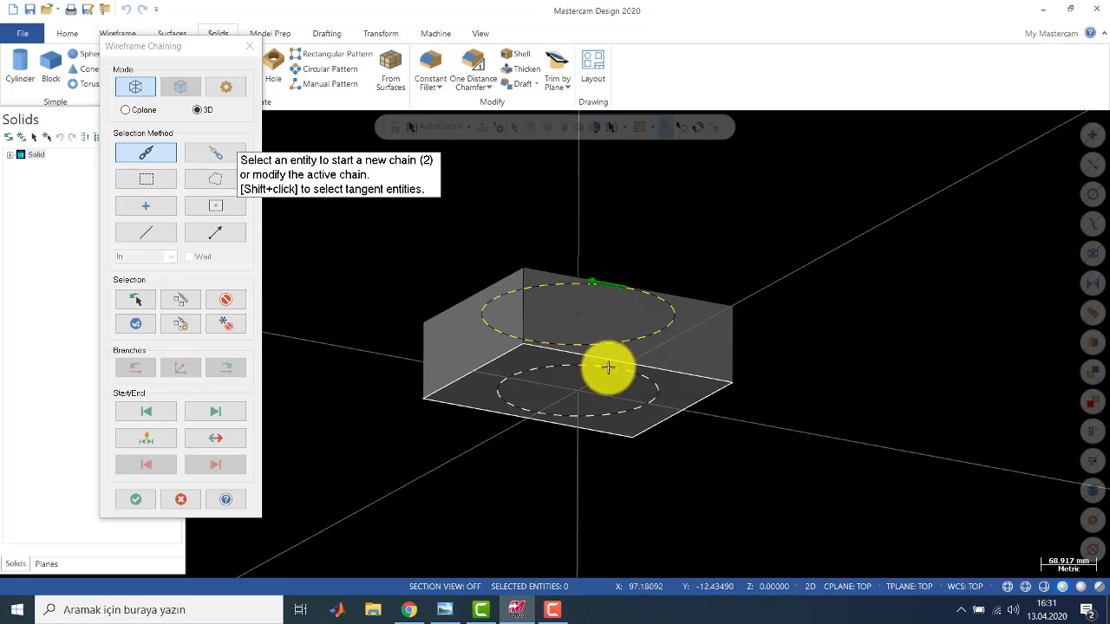
middle_click_drag(589, 298, 604, 338)
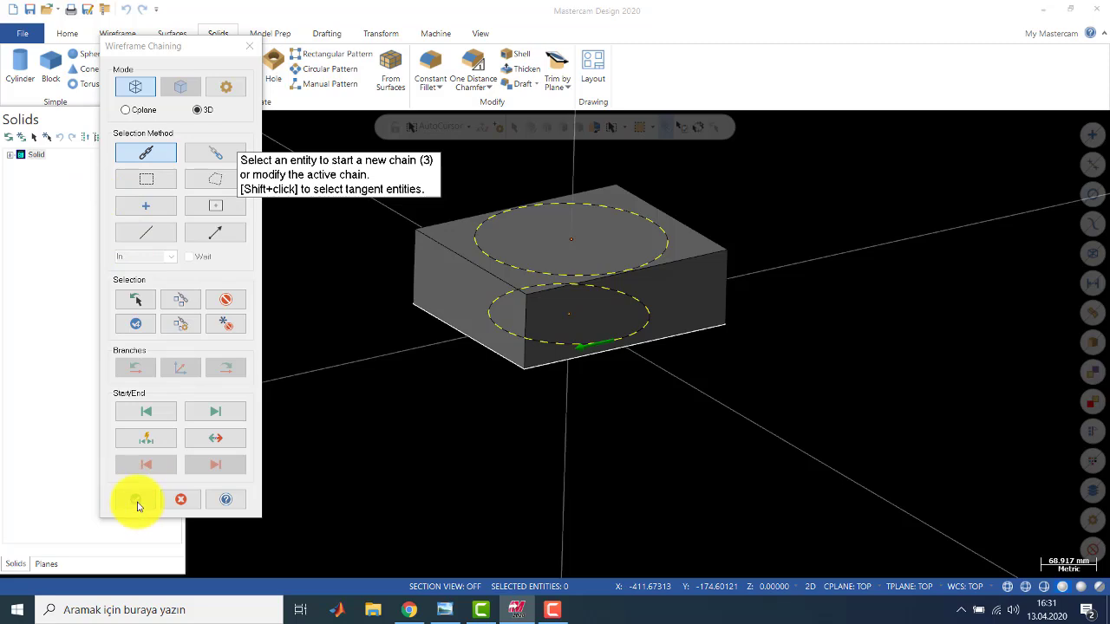
left_click(137, 503)
left_click(55, 238)
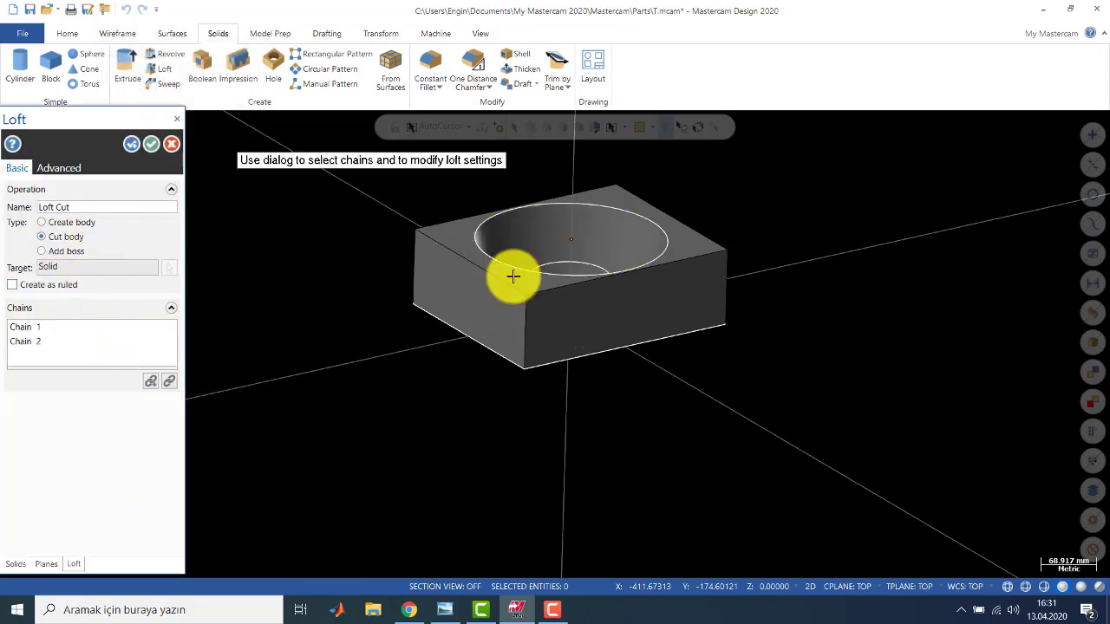
mouse_move(577, 289)
middle_mouse_down()
mouse_move(550, 332)
mouse_move(523, 315)
mouse_move(533, 298)
mouse_move(560, 303)
middle_mouse_up()
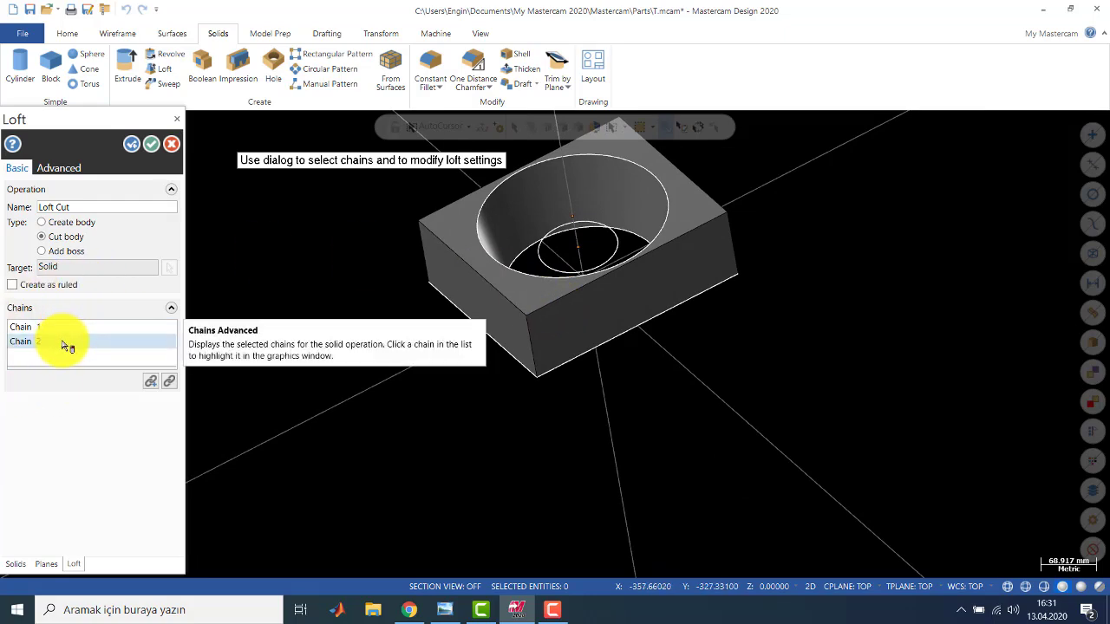
left_click(151, 144)
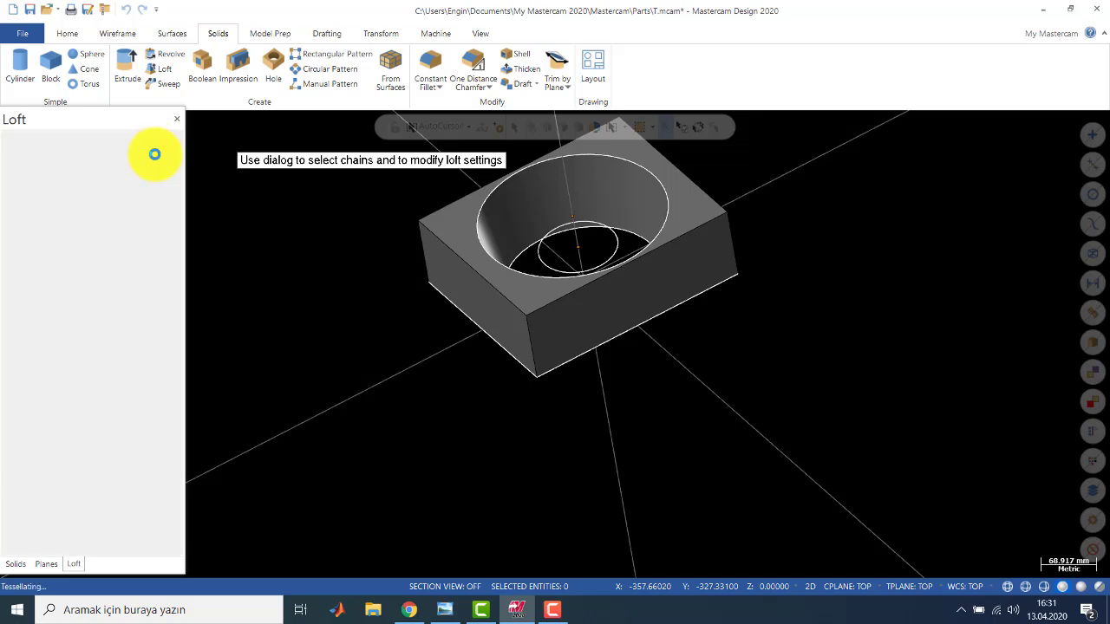
Delete the cut block together with all its wireframe geometry
middle_click_drag(599, 260, 468, 208)
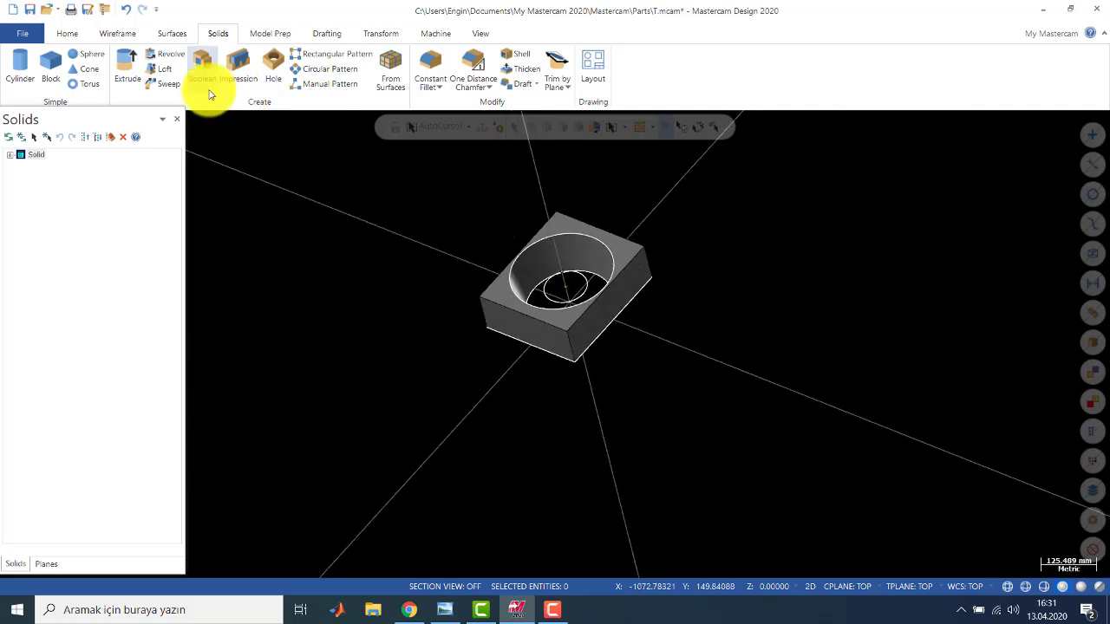
right_click(417, 186)
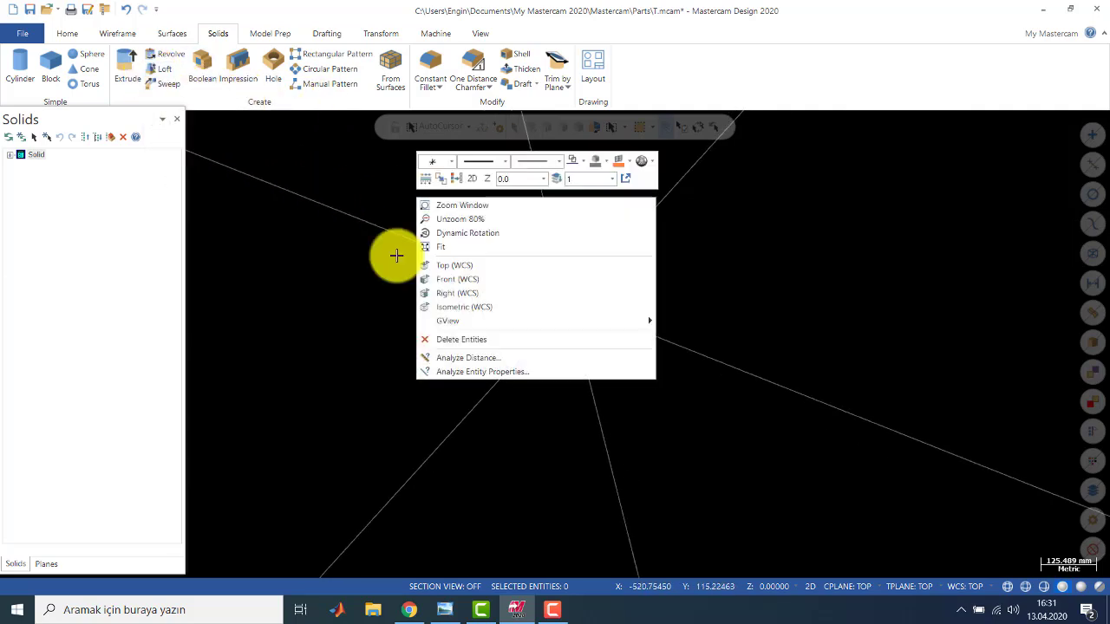
left_click(462, 206)
left_click_drag(386, 189, 746, 436)
key("Delete")
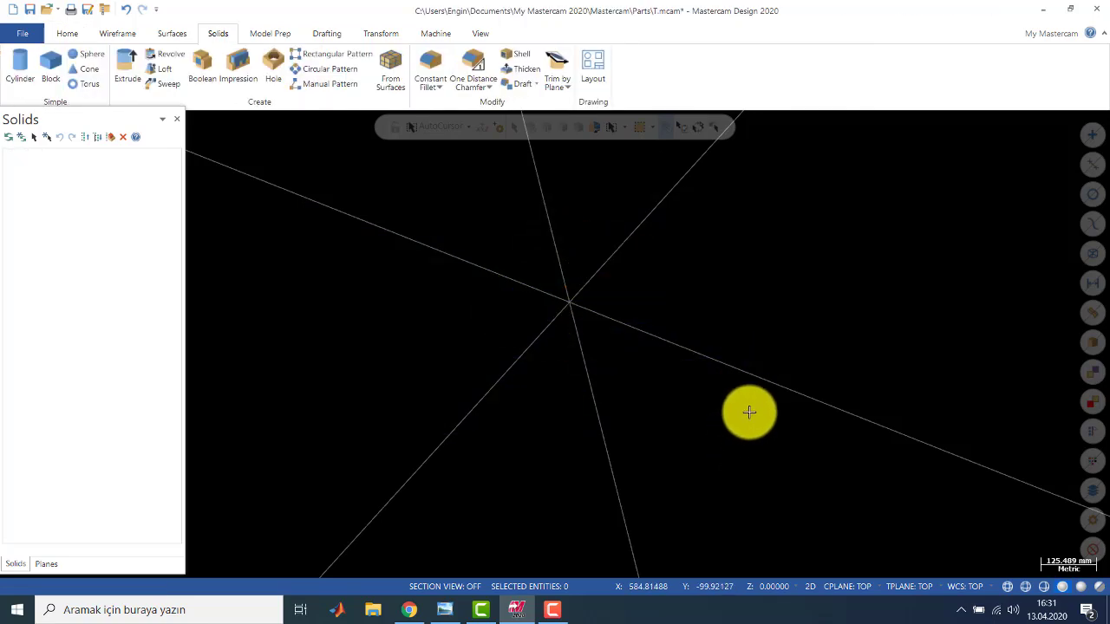
Draw a circle with radius 70 mm centred at the origin in the top plane
right_click(615, 298)
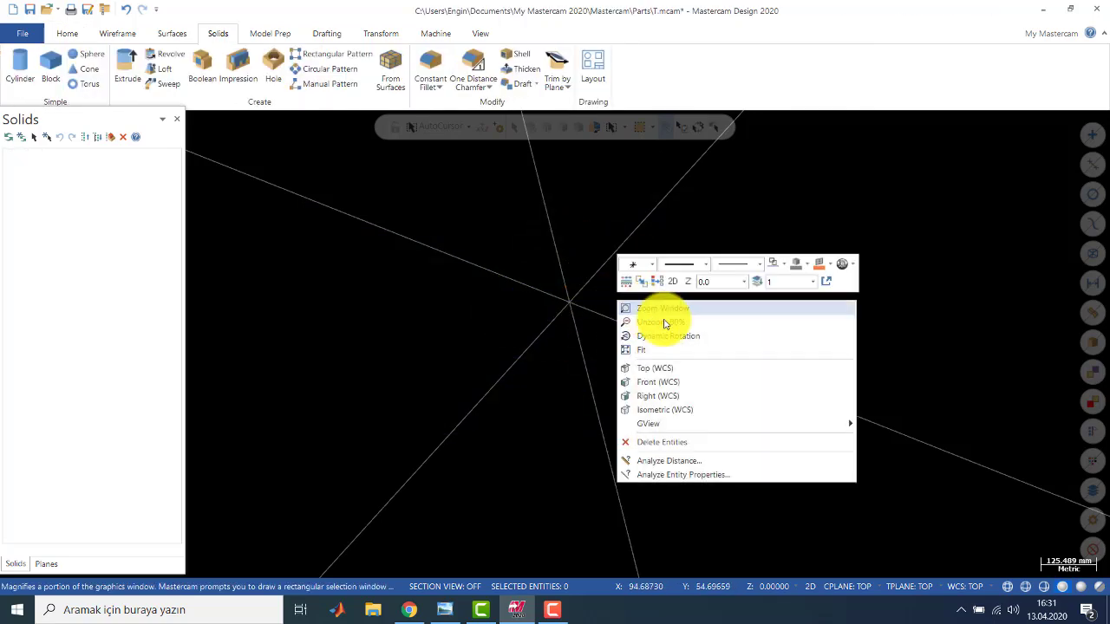
left_click(657, 368)
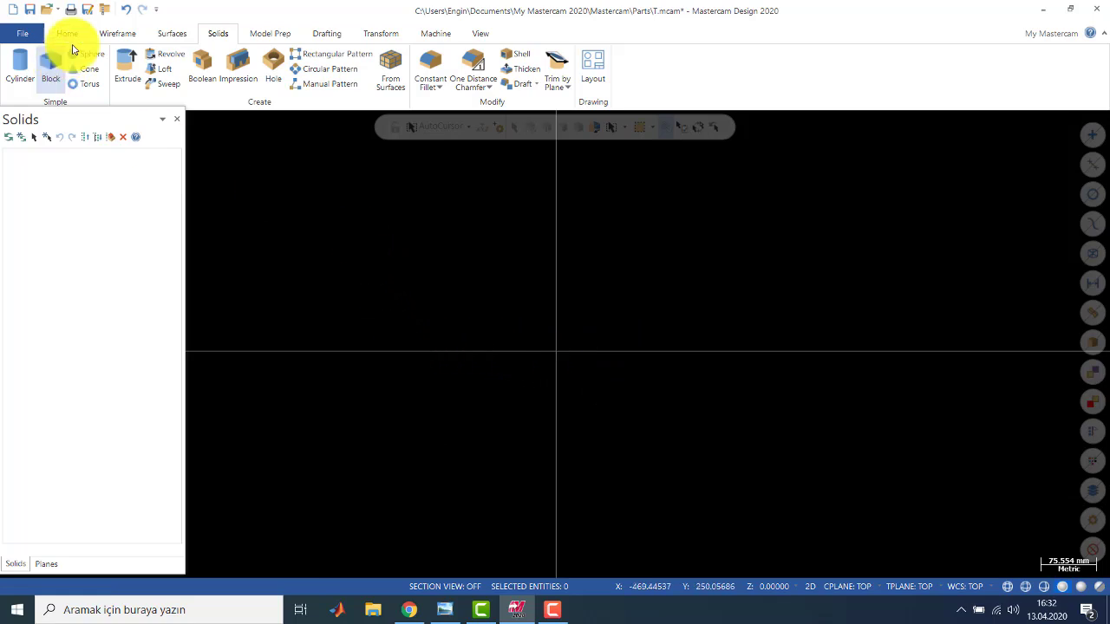
left_click(117, 35)
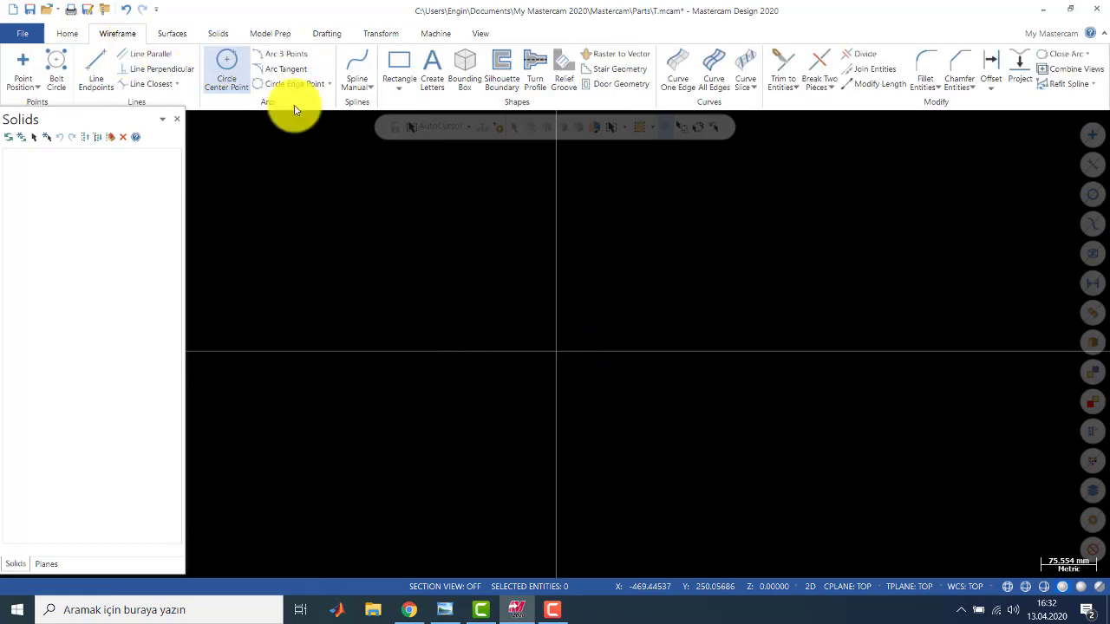
left_click(228, 69)
left_click(562, 350)
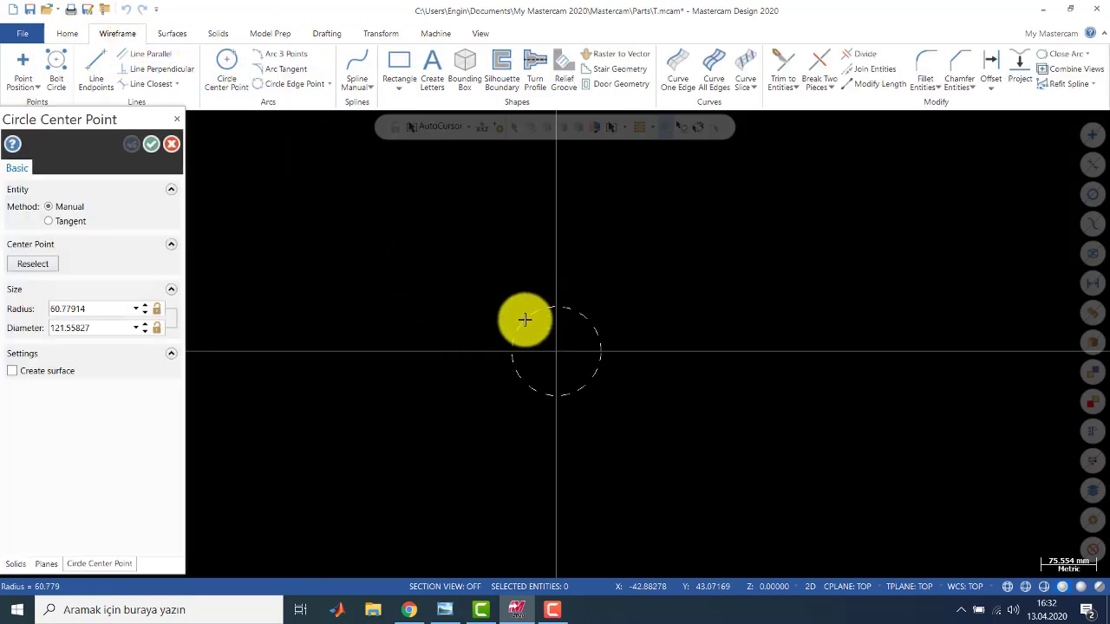
left_click(517, 315)
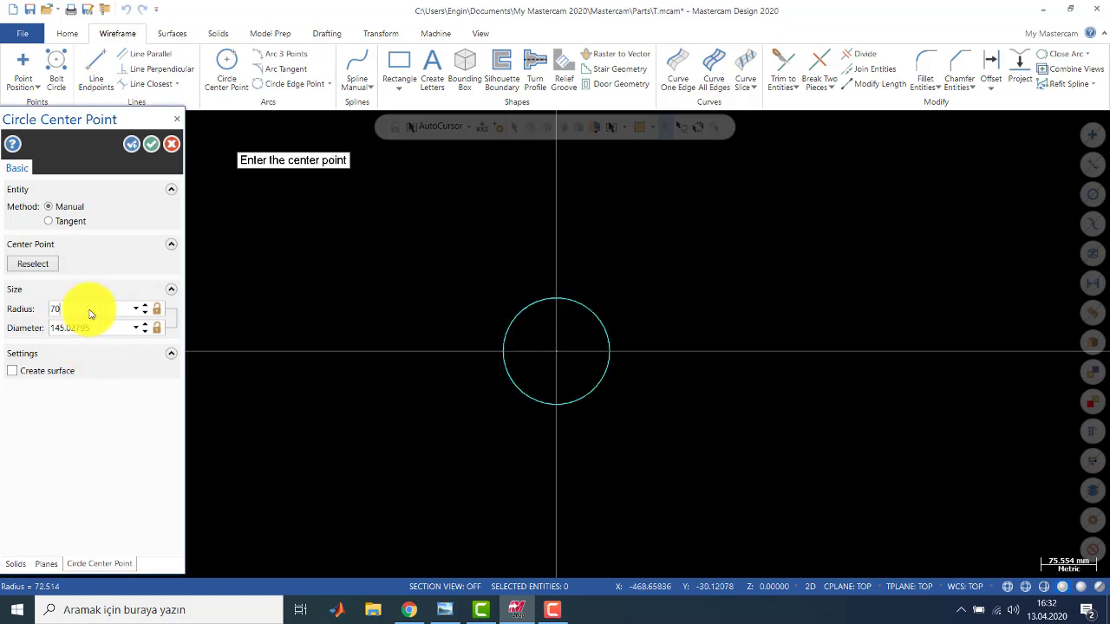
left_click(151, 144)
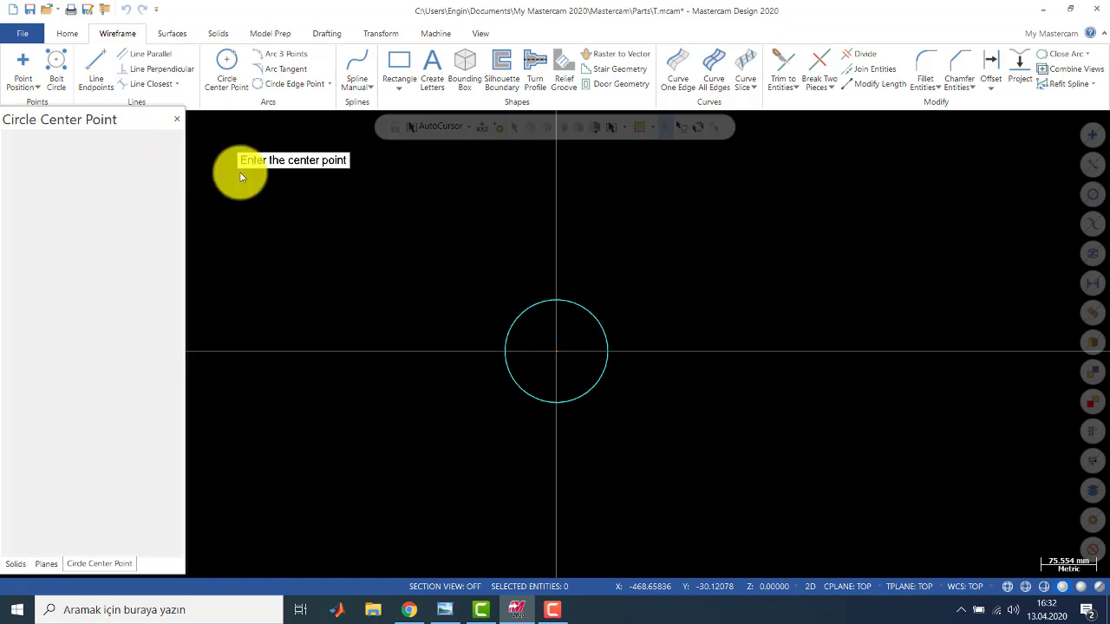
Draw a manual three-point spline in the front plane, starting at the origin, rising upward and bending toward positive X
right_click(509, 235)
left_click(562, 319)
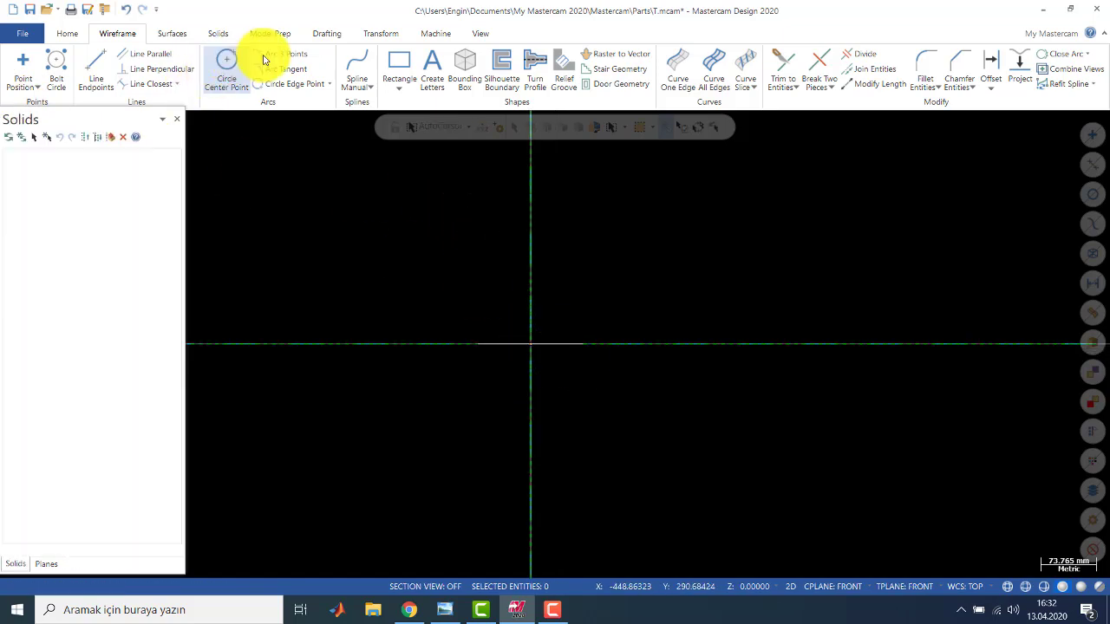
left_click(357, 70)
left_click(532, 345)
left_click(555, 191)
left_click(813, 144)
key("Return")
Sweep the circle along the spline to create a new solid body with normal alignment
right_click(713, 243)
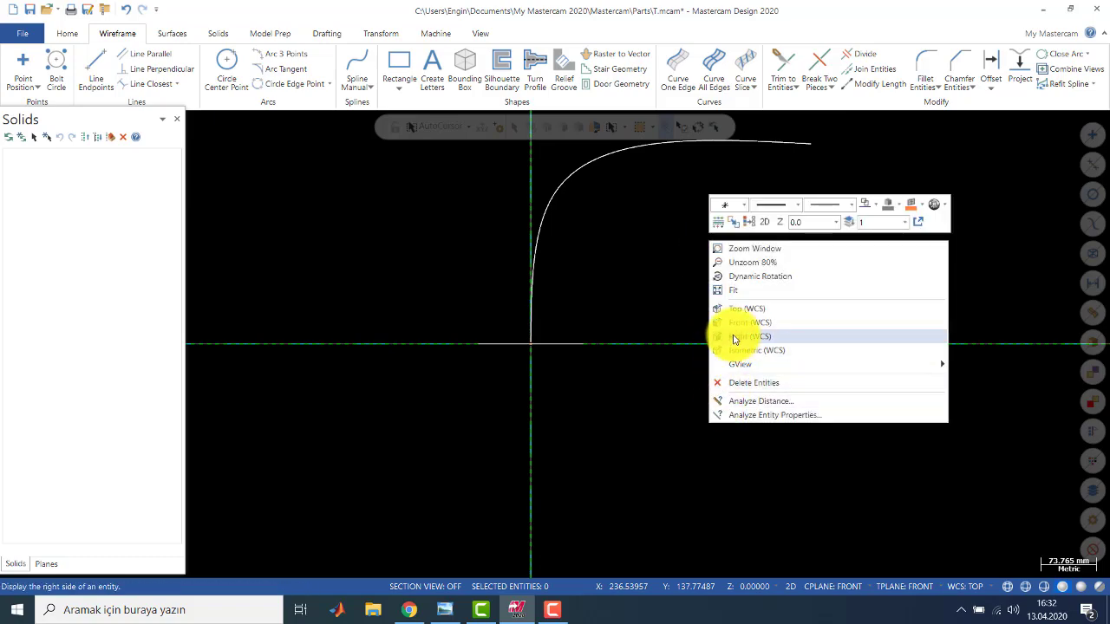
left_click(735, 351)
middle_click_drag(608, 334, 650, 312)
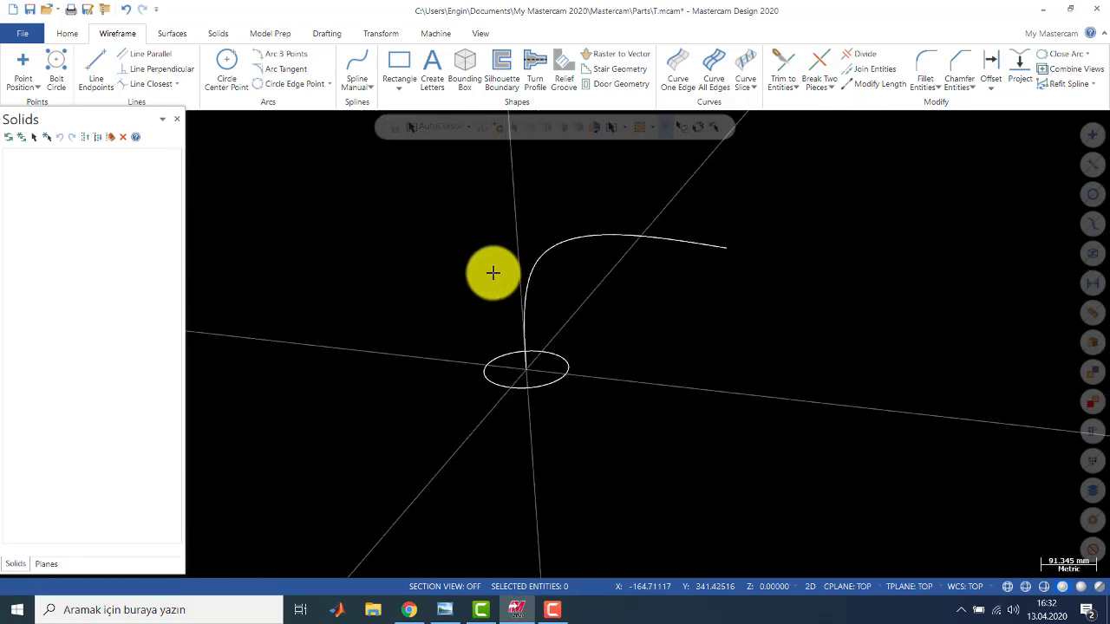
middle_click_drag(442, 263, 445, 263)
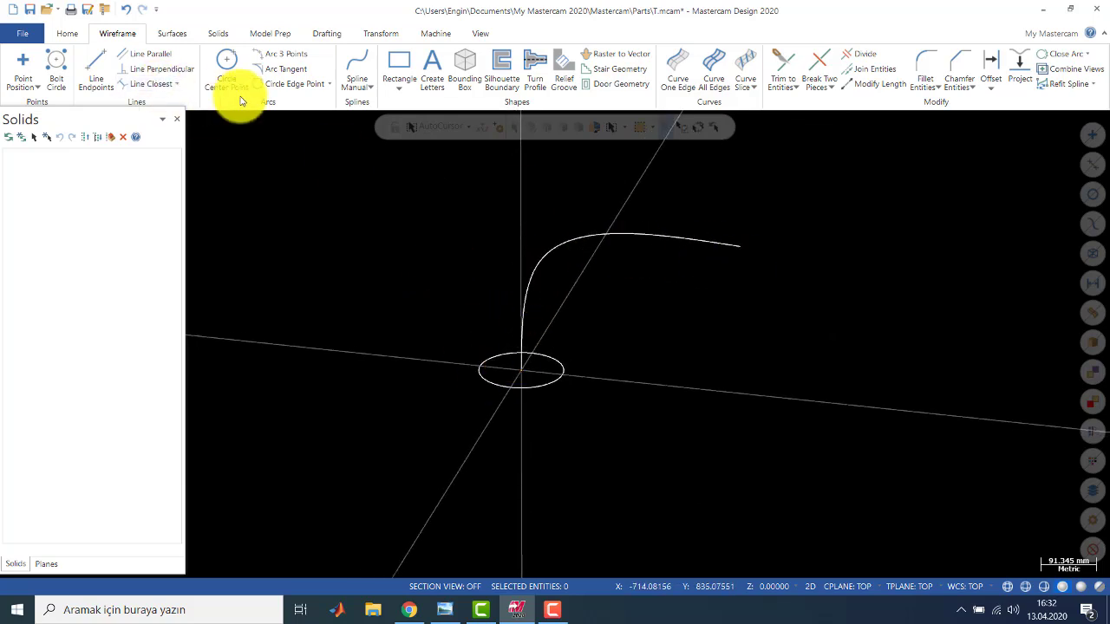
left_click(220, 32)
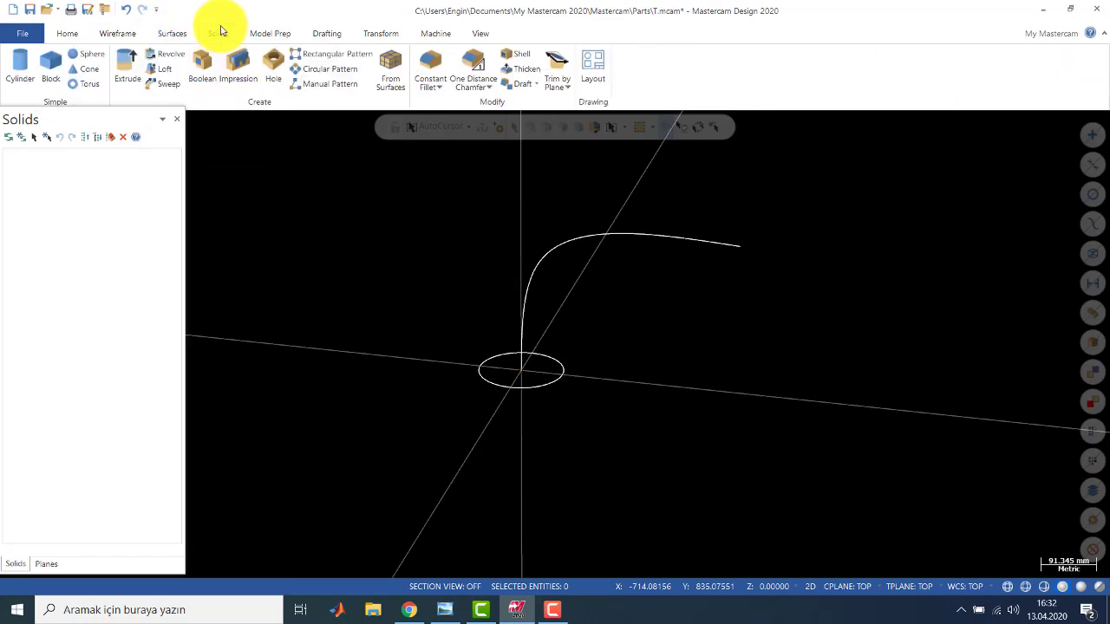
left_click(160, 88)
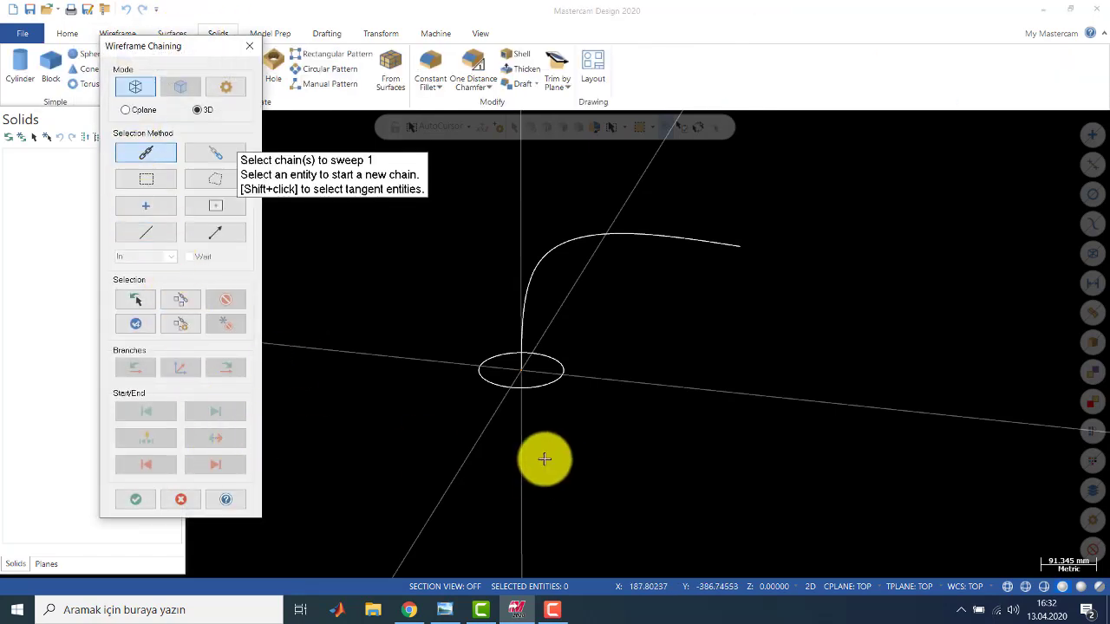
left_click(485, 366)
left_click(135, 506)
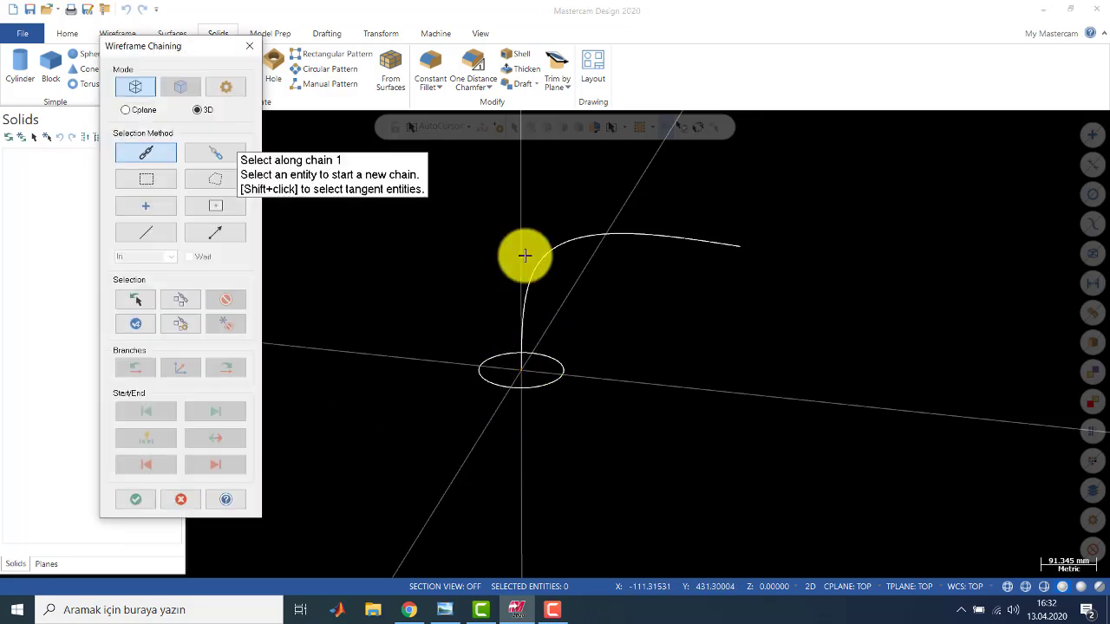
left_click(539, 260)
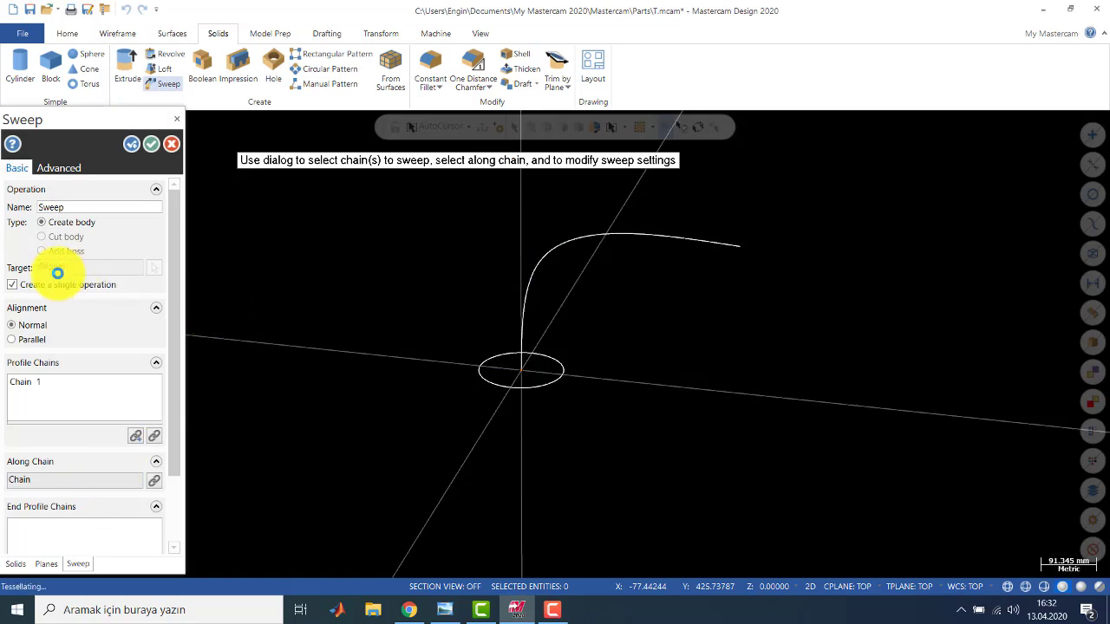
mouse_move(689, 220)
middle_mouse_down()
mouse_move(630, 258)
mouse_move(540, 252)
mouse_move(711, 280)
mouse_move(786, 211)
mouse_move(693, 200)
middle_mouse_up()
left_click(152, 145)
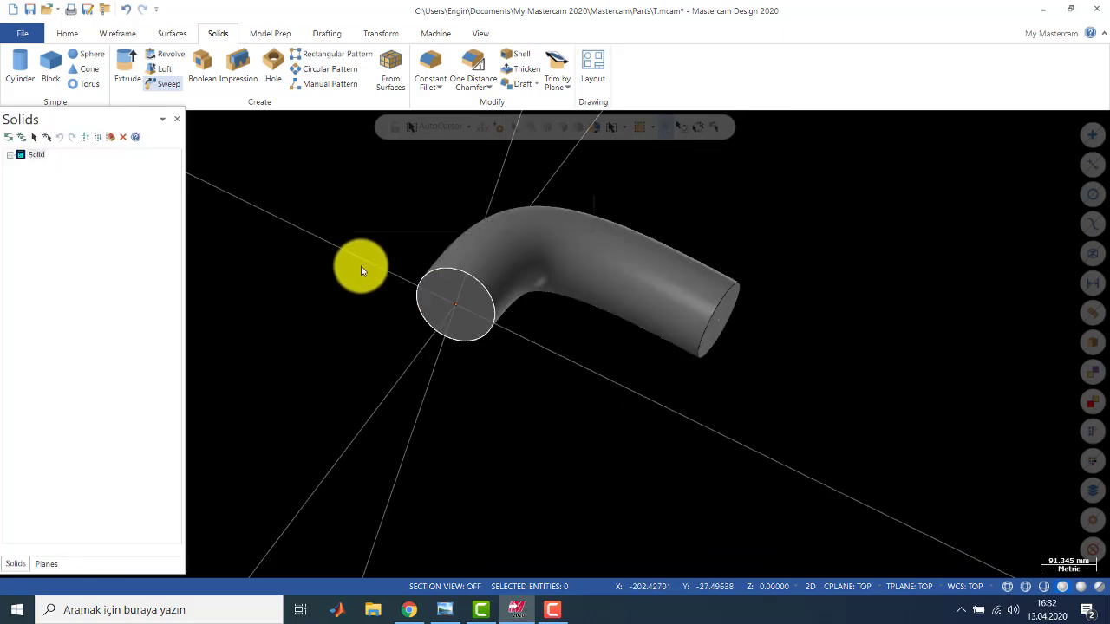
right_click(358, 265)
left_click(389, 304)
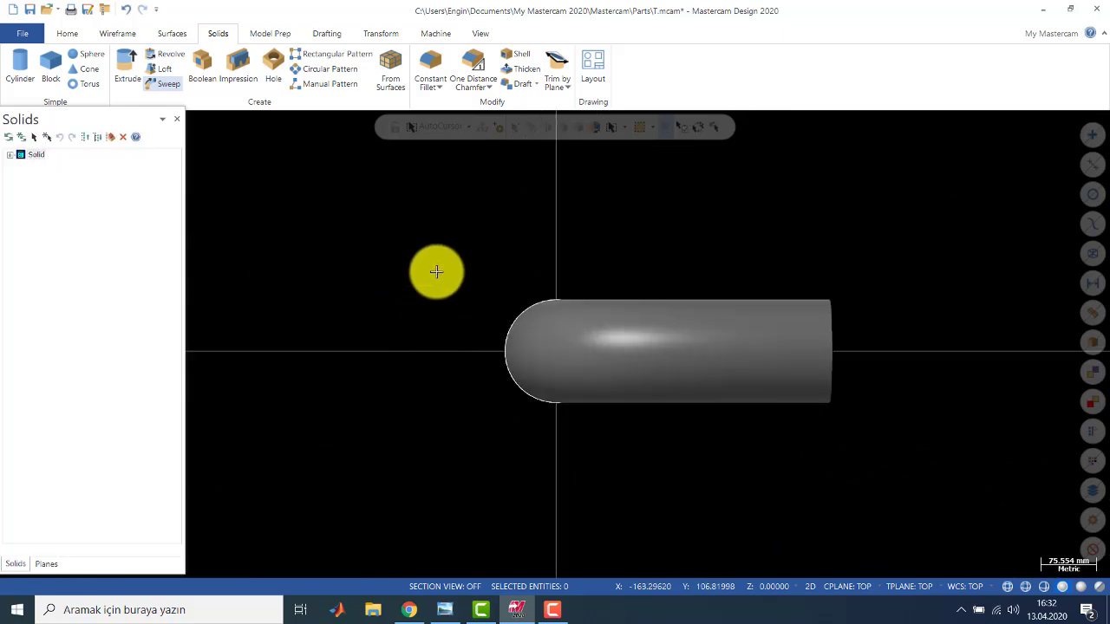
right_click(436, 272)
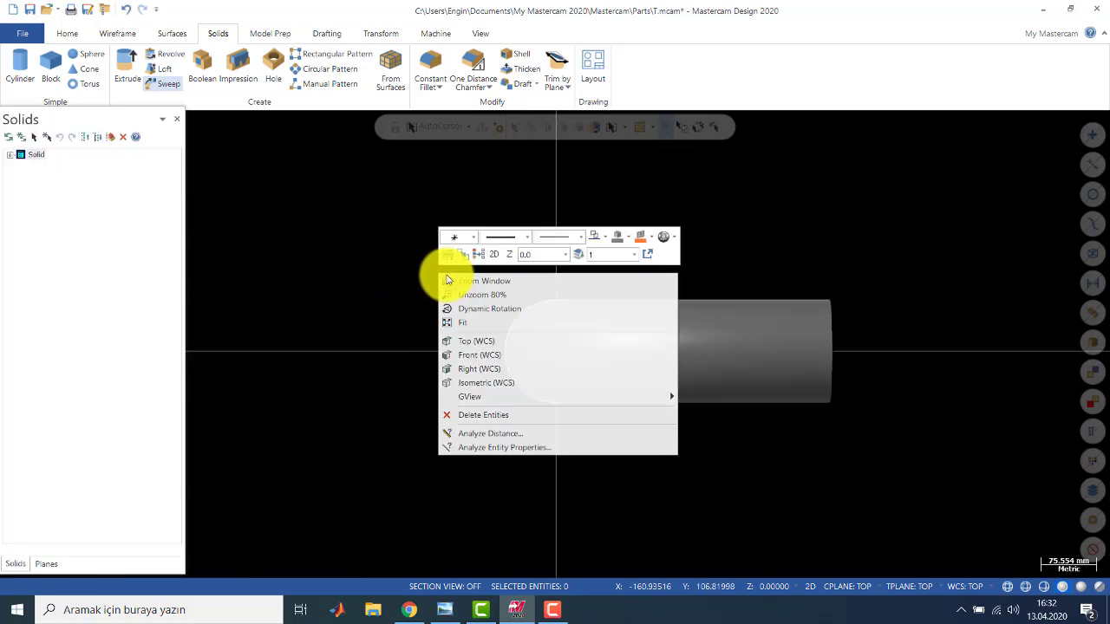
left_click(471, 355)
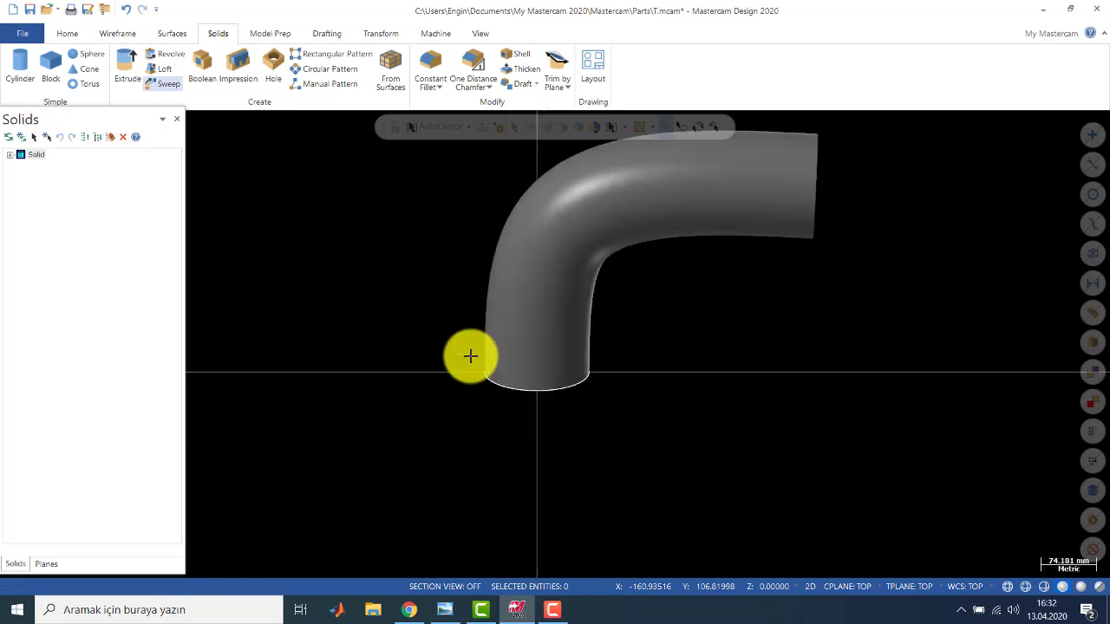
scroll(508, 365, "down", 2)
mouse_move(503, 362)
middle_mouse_down()
mouse_move(491, 217)
mouse_move(487, 371)
mouse_move(428, 399)
middle_mouse_up()
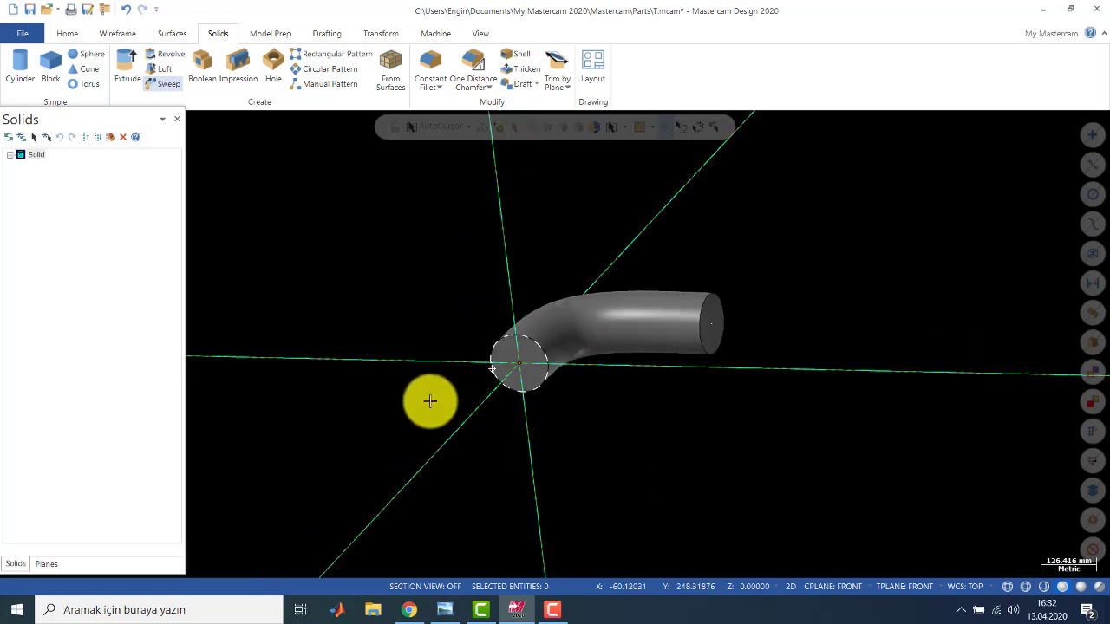
left_click(119, 33)
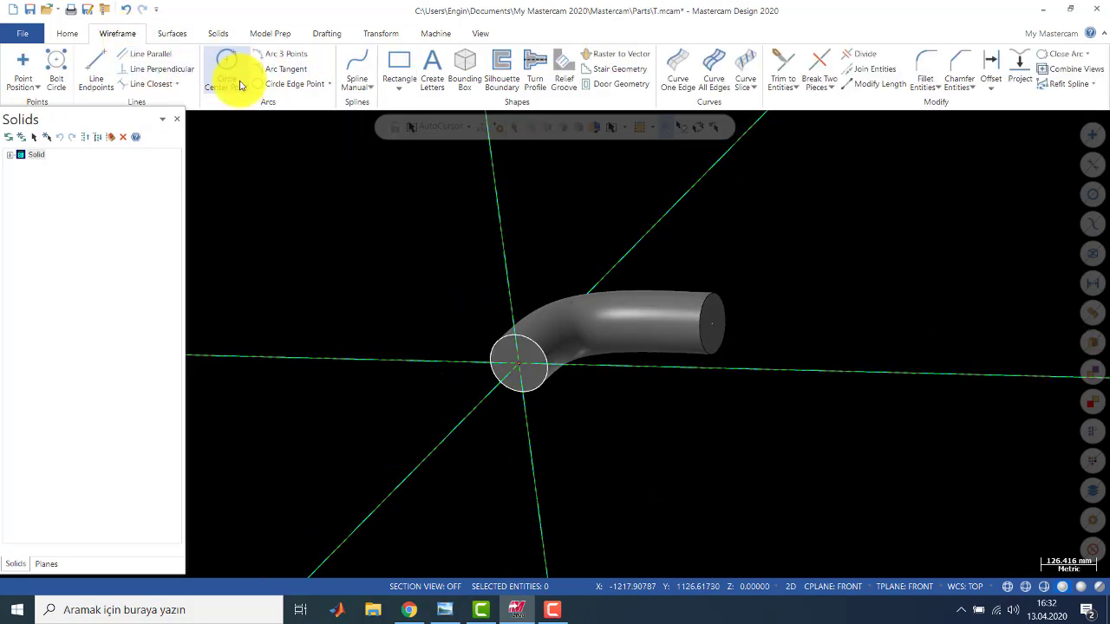
left_click(227, 65)
left_click(520, 365)
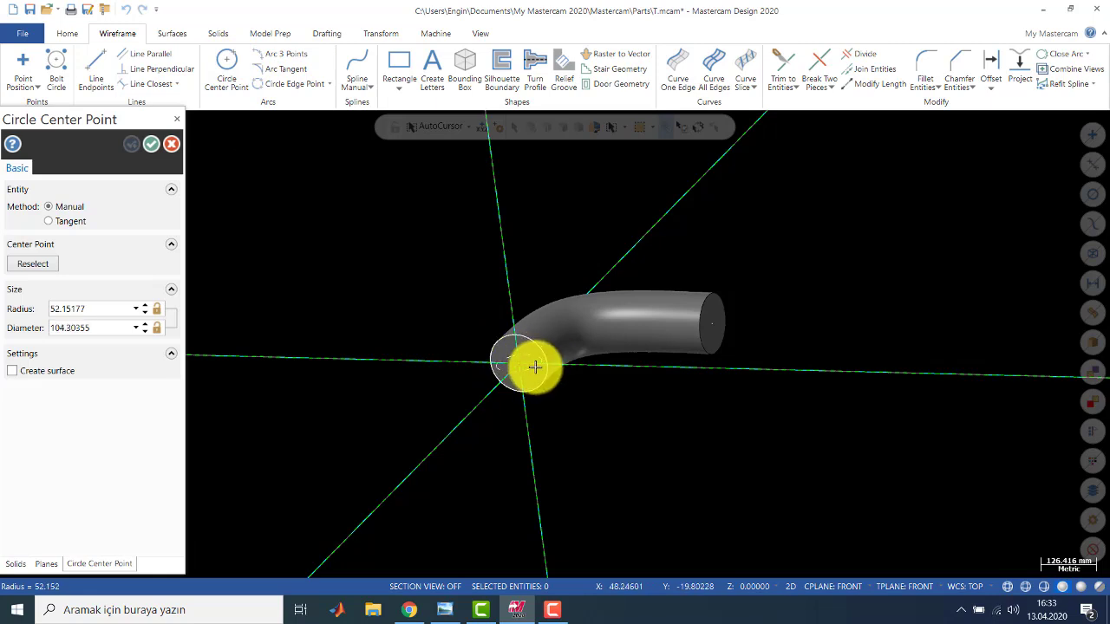
left_click(535, 367)
key("Escape")
Draw a smaller concentric circle of about 49 mm radius at the origin in the top plane
right_click(431, 248)
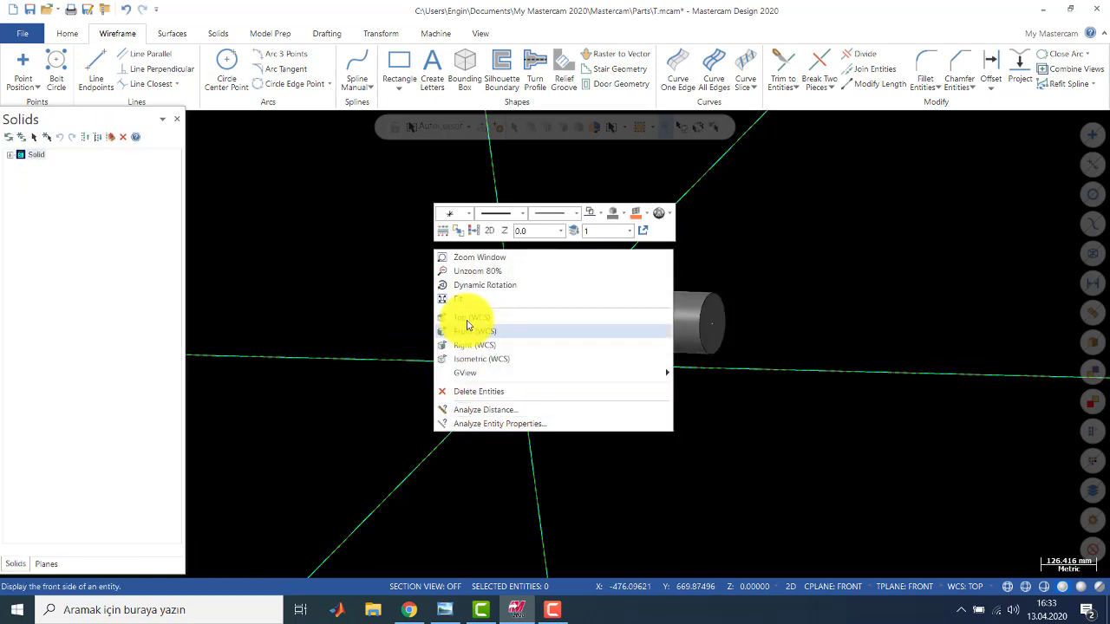
left_click(466, 330)
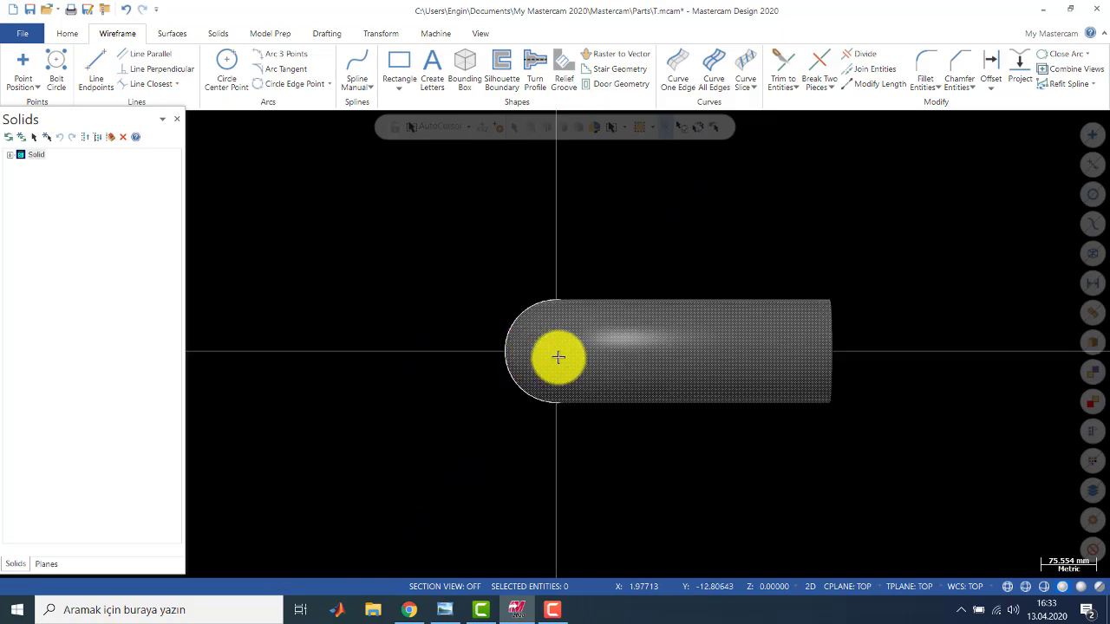
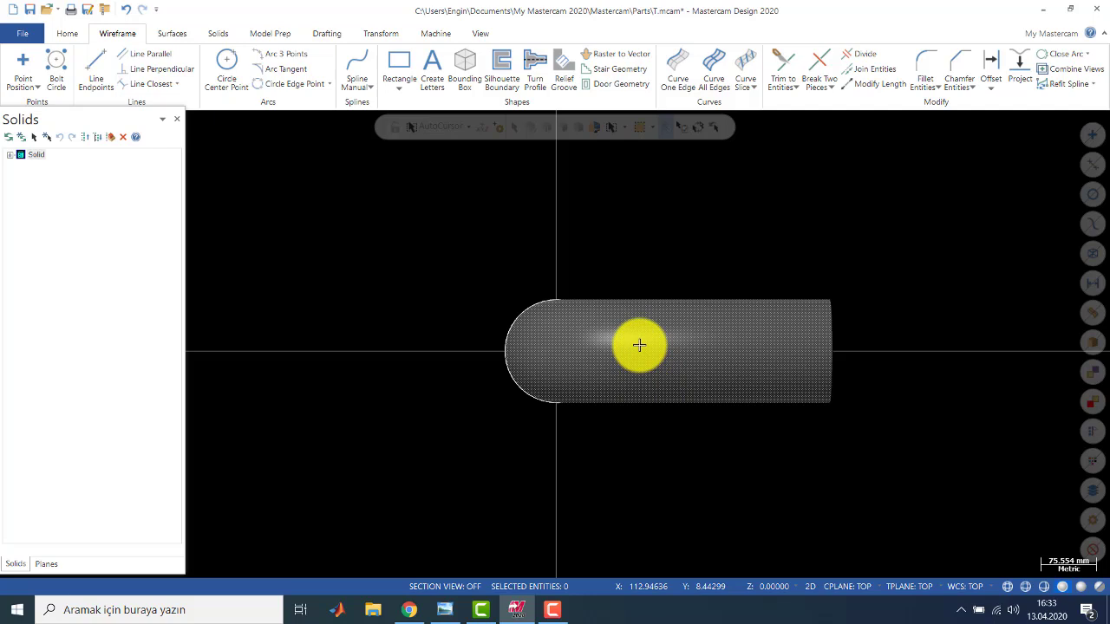
left_click(219, 63)
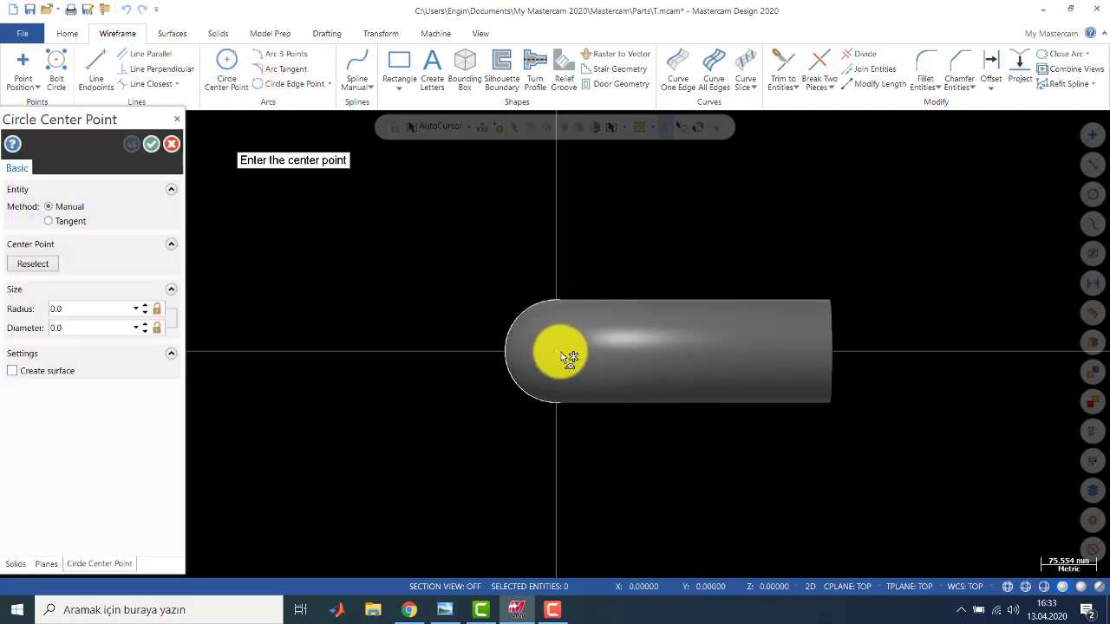
left_click(558, 352)
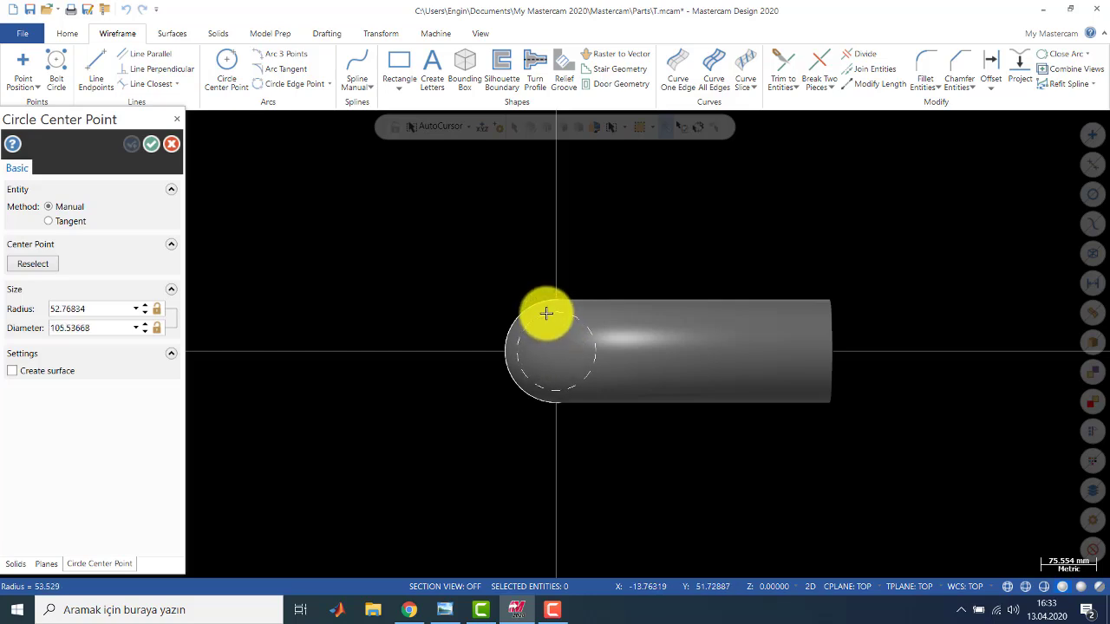
left_click(545, 317)
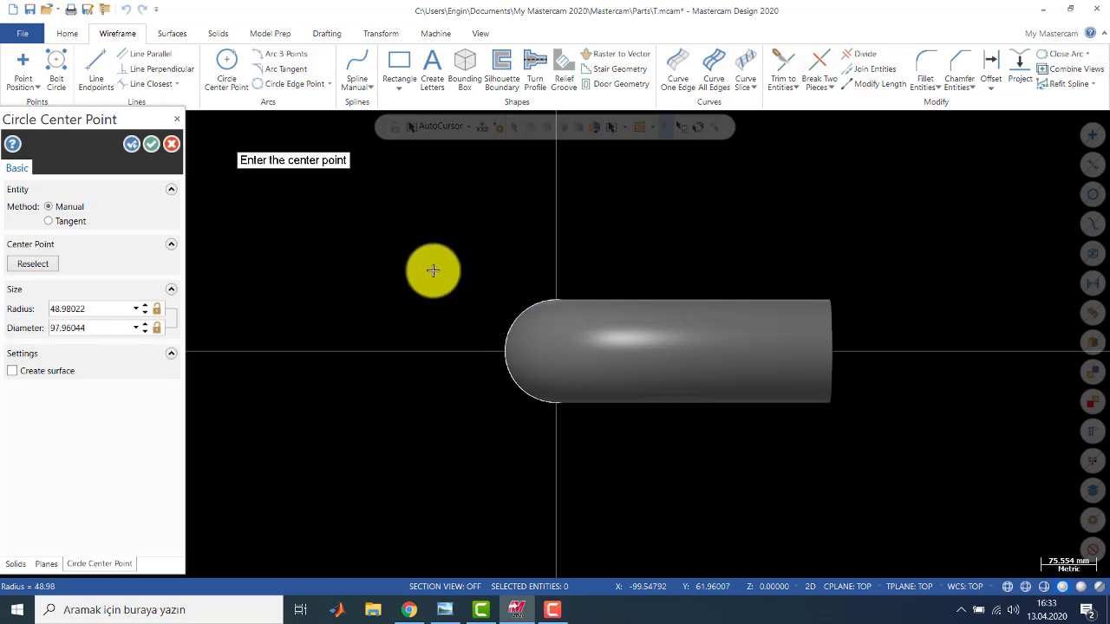
scroll(384, 218, "down", 2)
left_click(149, 145)
Select the swept solid and display the model as wireframe to expose the spline inside it
middle_click_drag(318, 218, 550, 350)
scroll(601, 378, "up", 4)
scroll(489, 399, "down", 1)
left_click(550, 349)
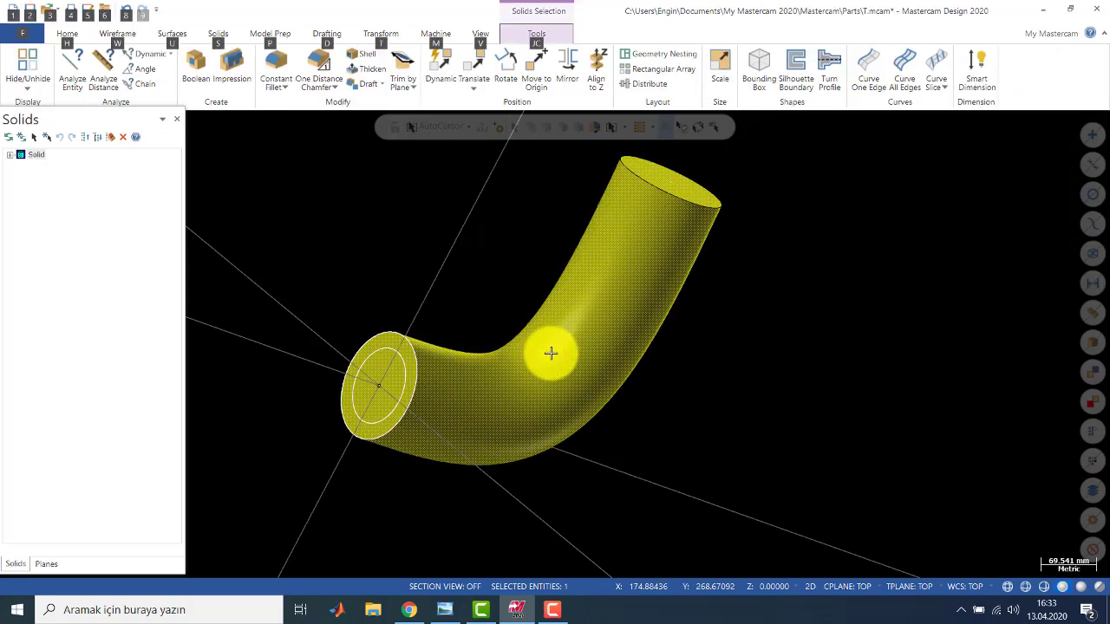
key("alt+e")
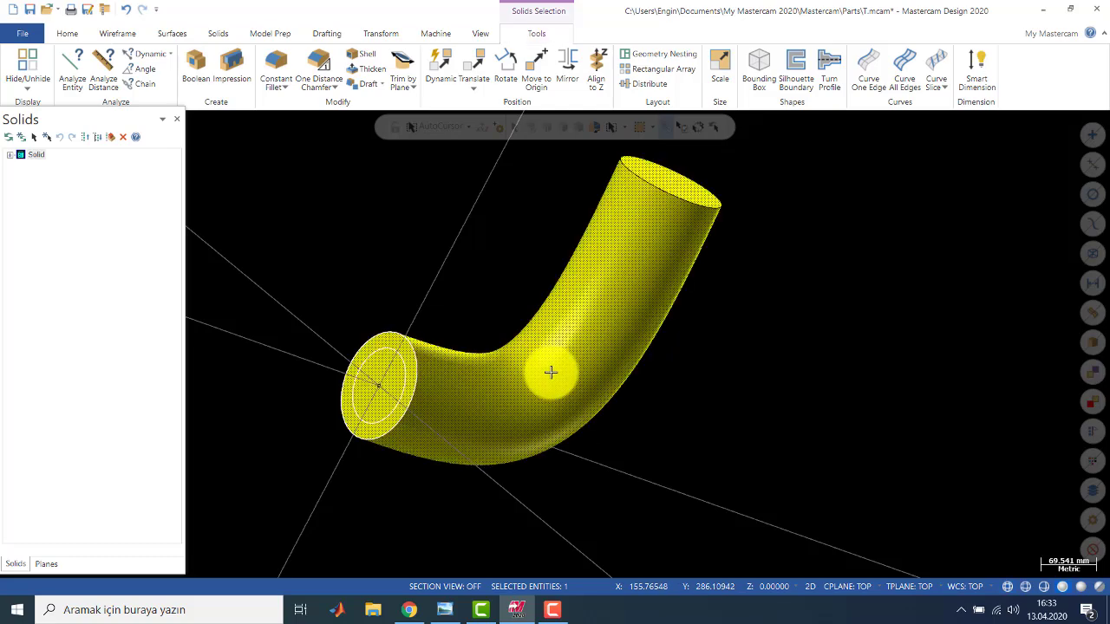
scroll(546, 381, "down", 3)
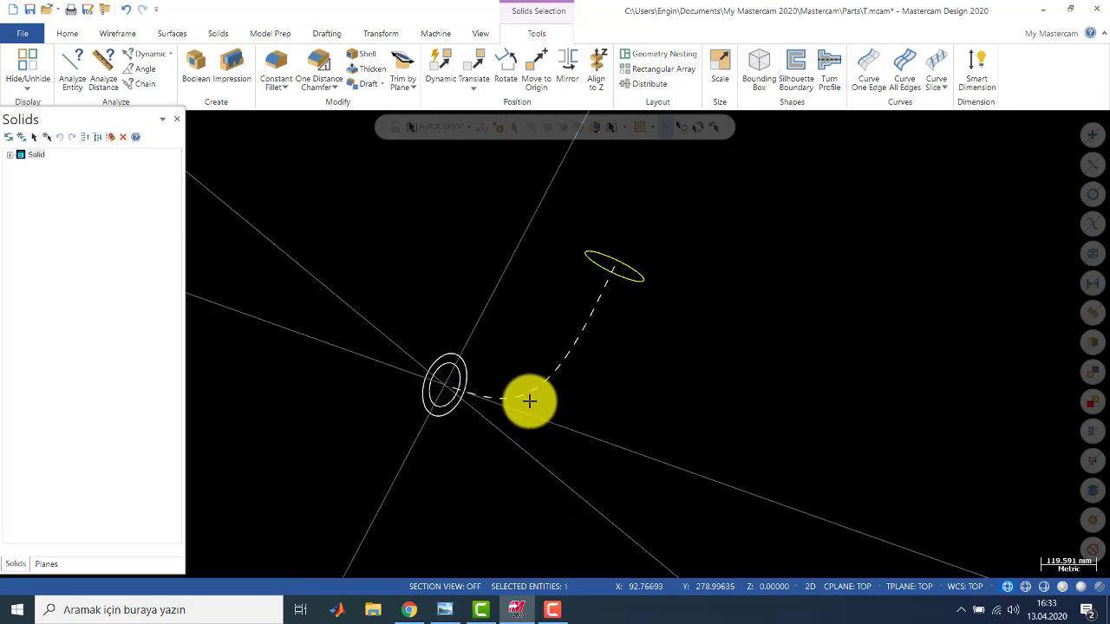
middle_click_drag(507, 393, 481, 389)
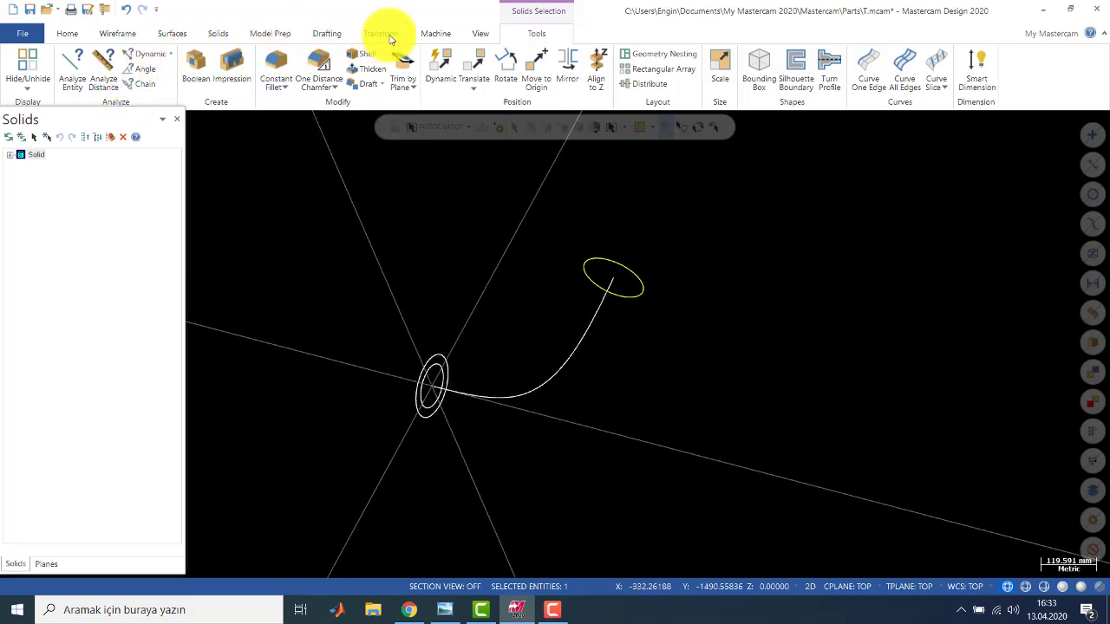
Sweep the smaller circle along the spline as a cut body with normal alignment to hollow the bent solid
left_click(217, 35)
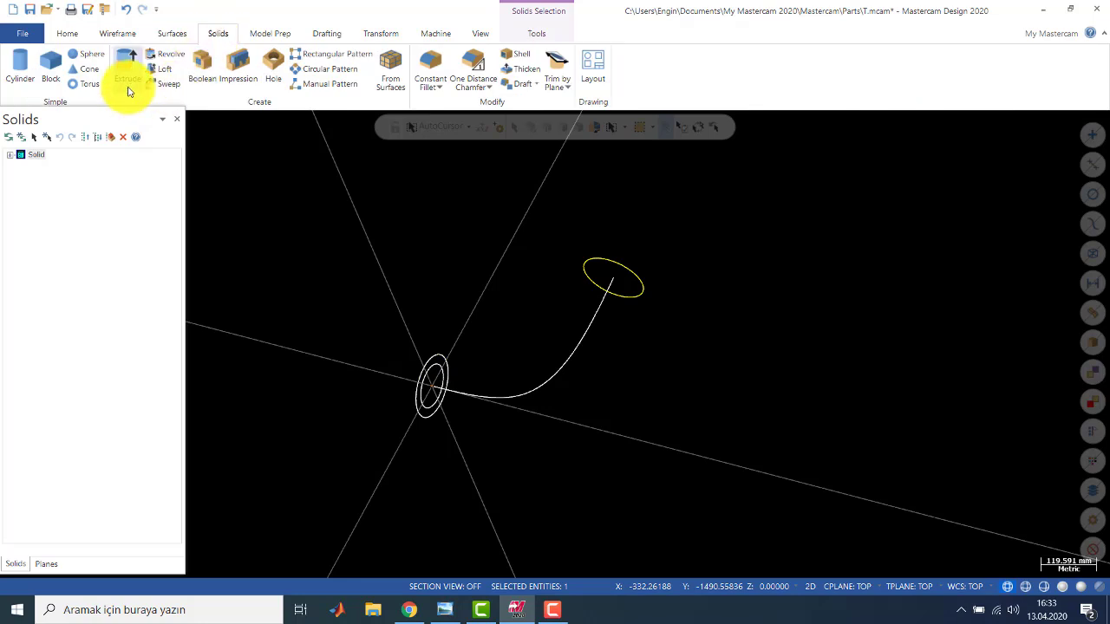
left_click(164, 84)
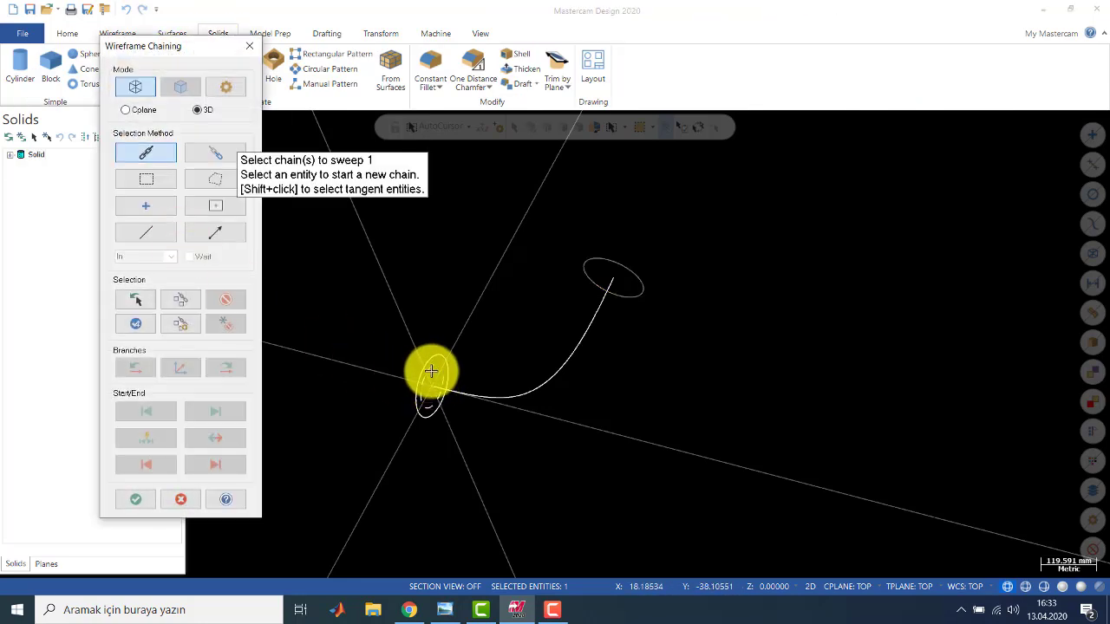
left_click(440, 399)
left_click(136, 499)
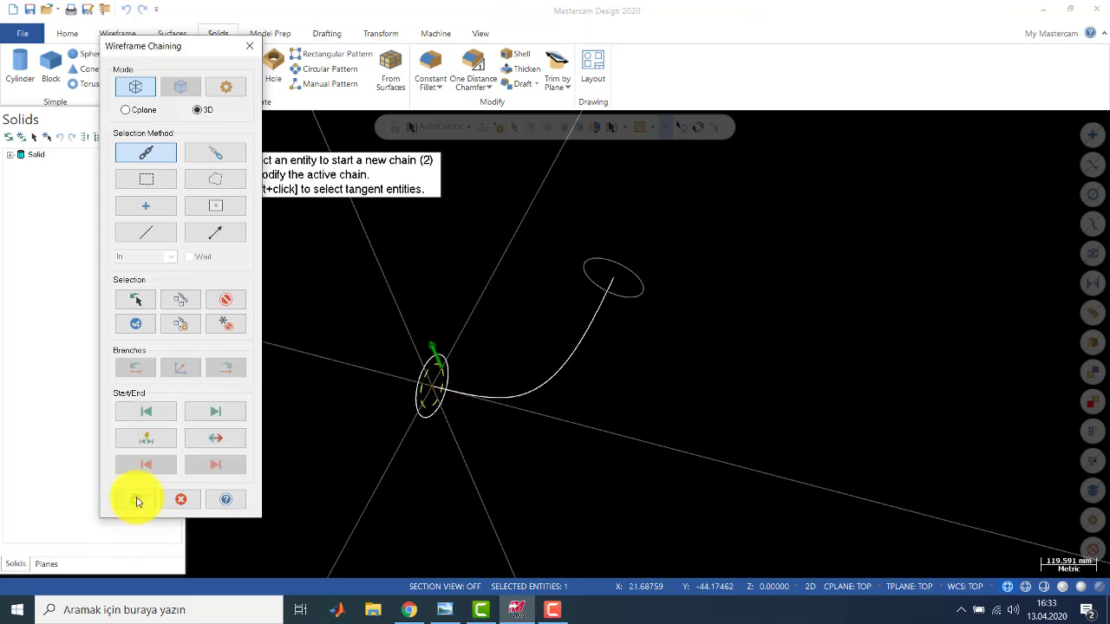
left_click(488, 393)
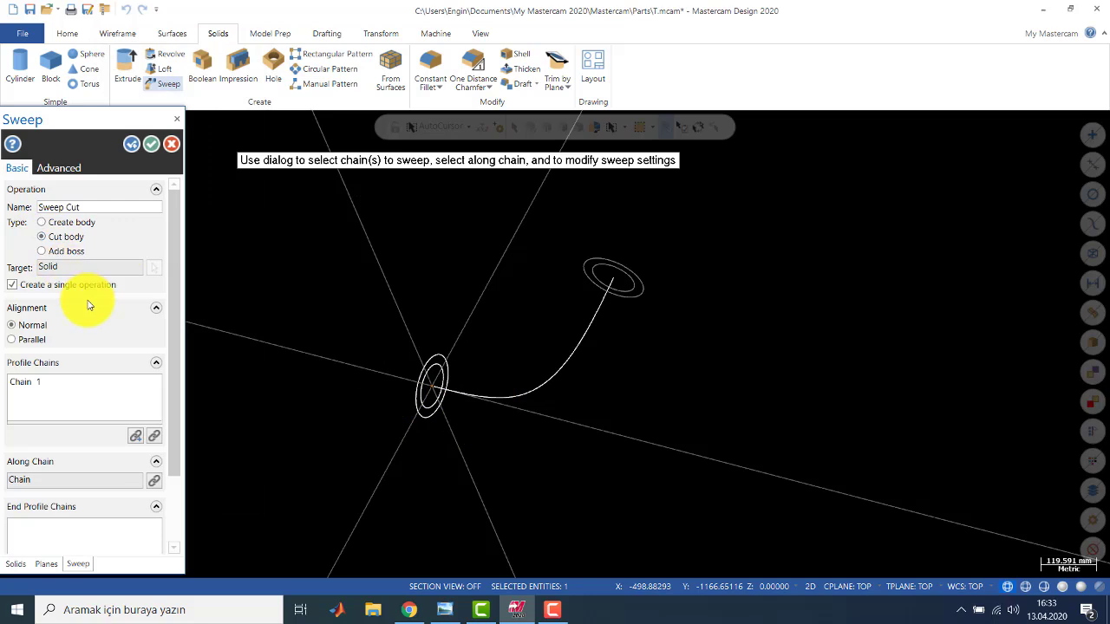
left_click(151, 146)
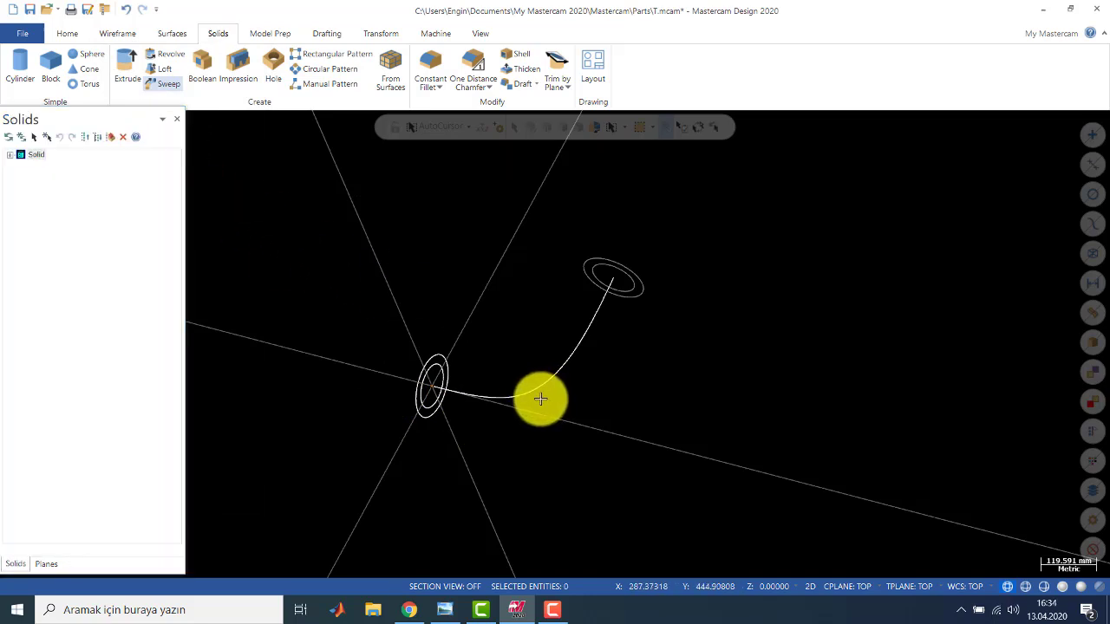
Examine the hollowed tube from several angles and return to the Top view
mouse_move(510, 397)
middle_mouse_down()
mouse_move(453, 384)
mouse_move(676, 376)
mouse_move(560, 364)
mouse_move(530, 390)
mouse_move(476, 387)
mouse_move(540, 298)
middle_mouse_up()
scroll(434, 449, "up", 4)
scroll(544, 286, "down", 4)
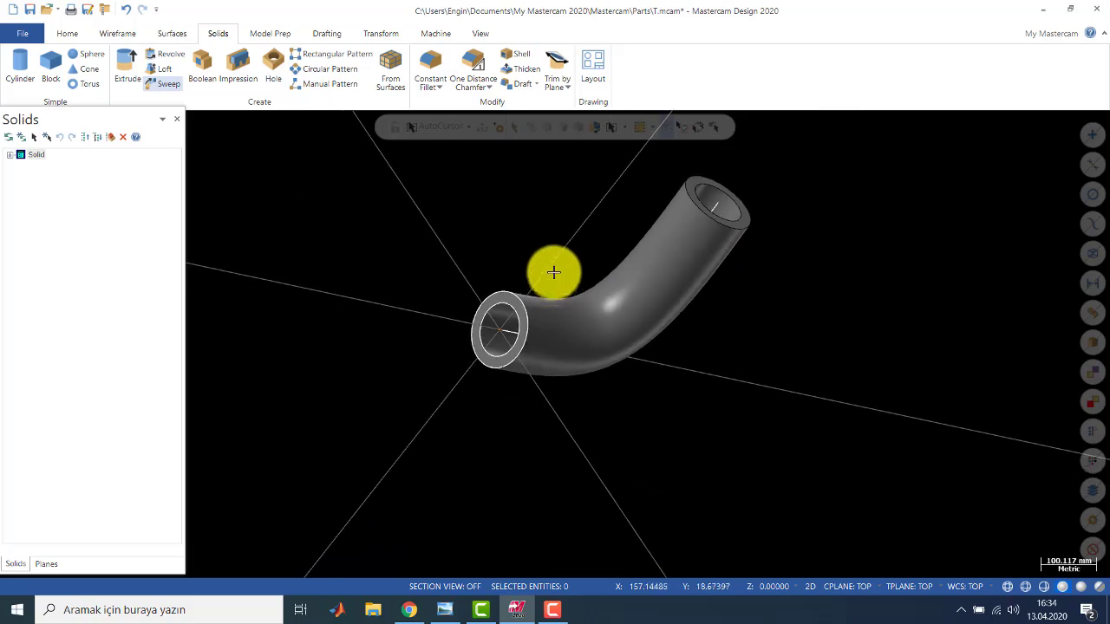
middle_click_drag(558, 207, 584, 262)
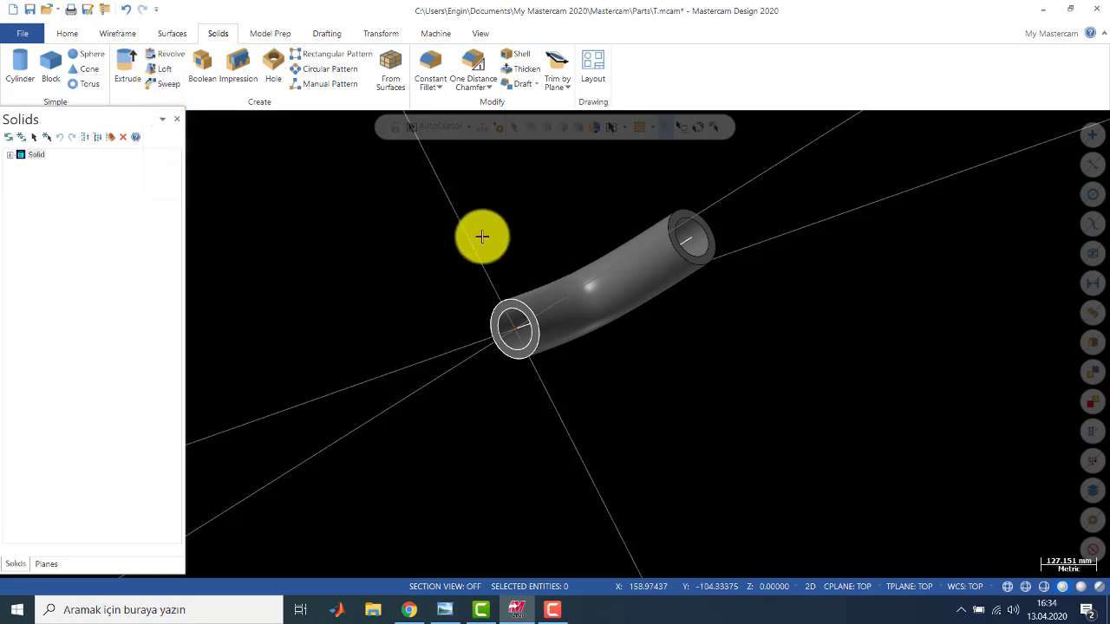
scroll(580, 287, "down", 3)
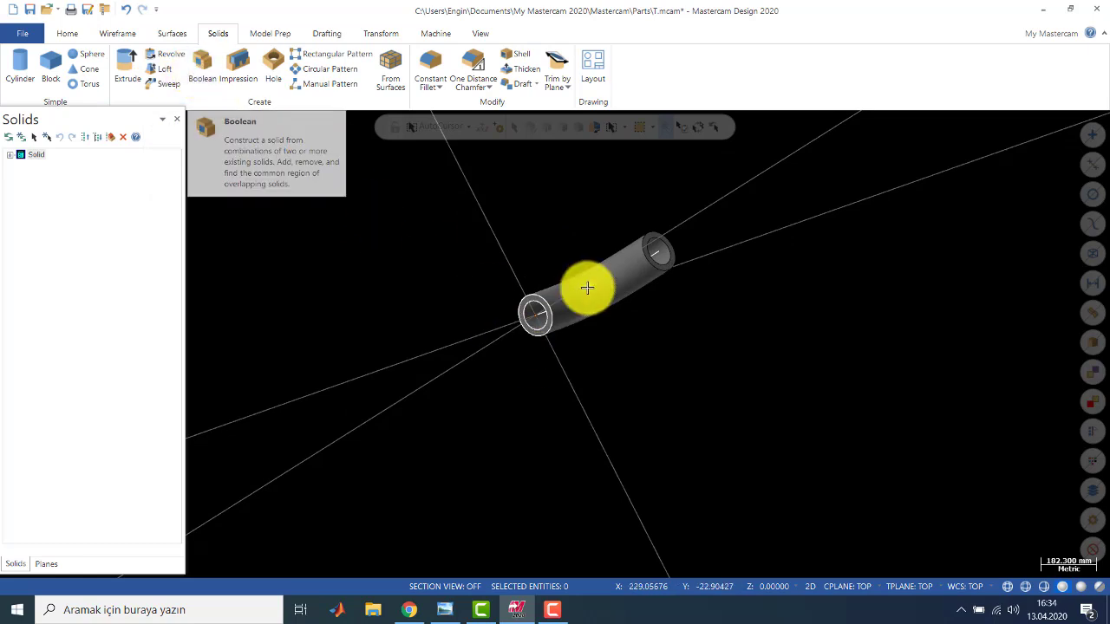
right_click(480, 233)
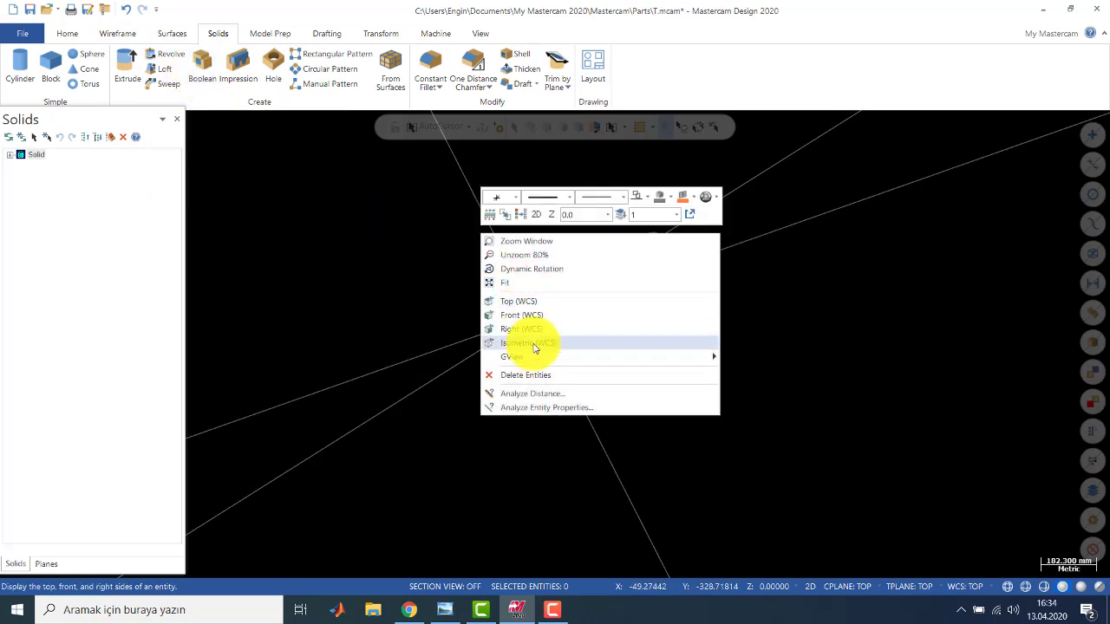
left_click(526, 301)
left_click_drag(387, 216, 429, 241)
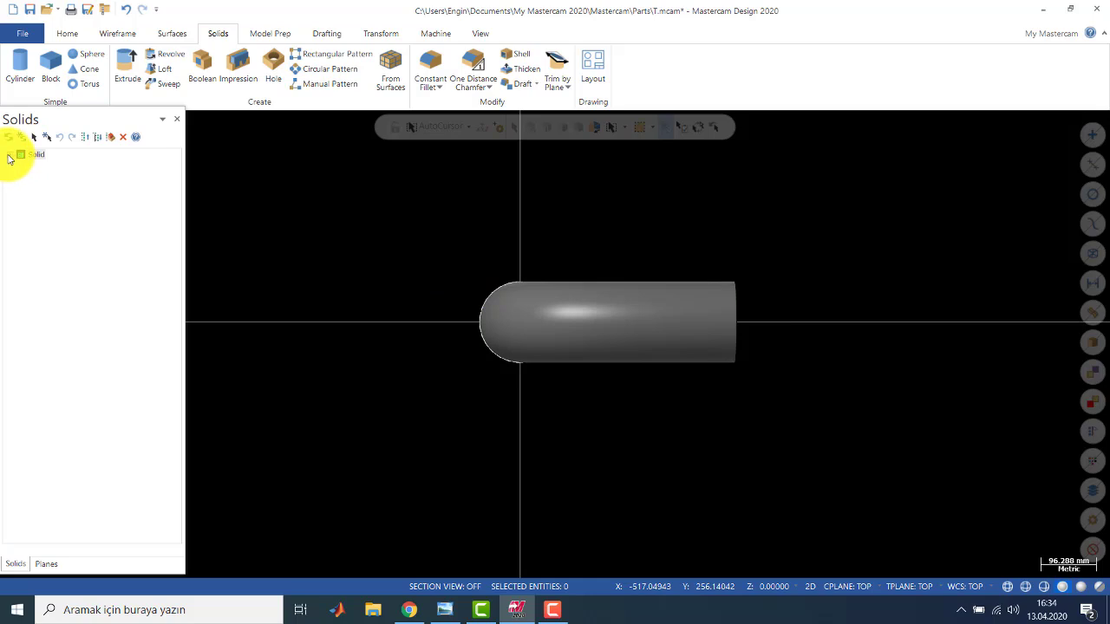
Delete the Sweep Cut operation from the solid's history and regenerate the solid
left_click(10, 157)
right_click(45, 178)
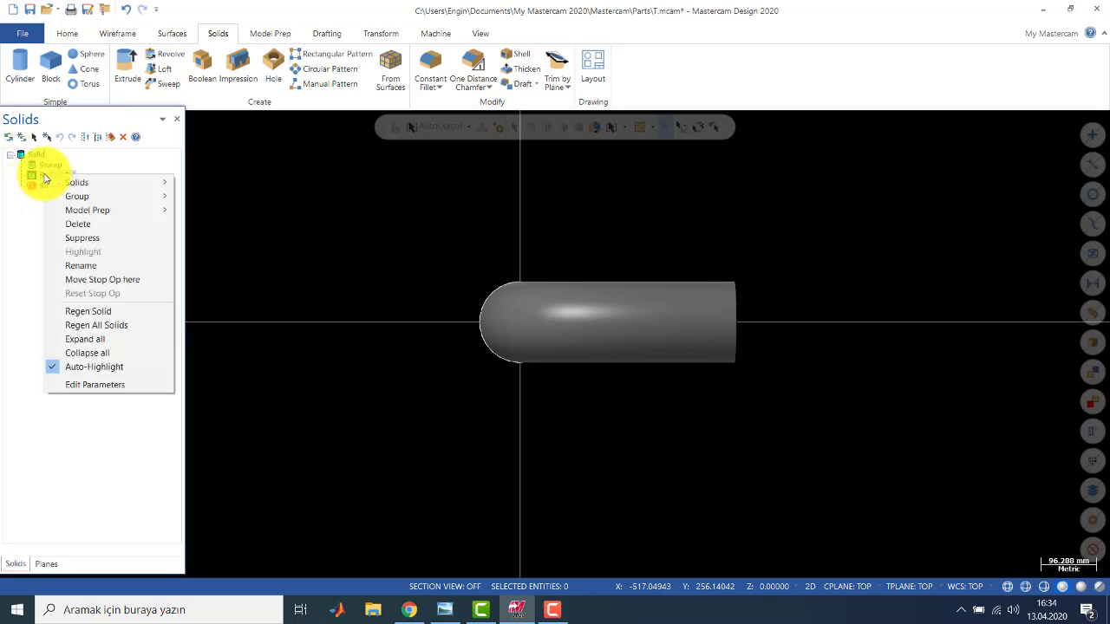
left_click(89, 226)
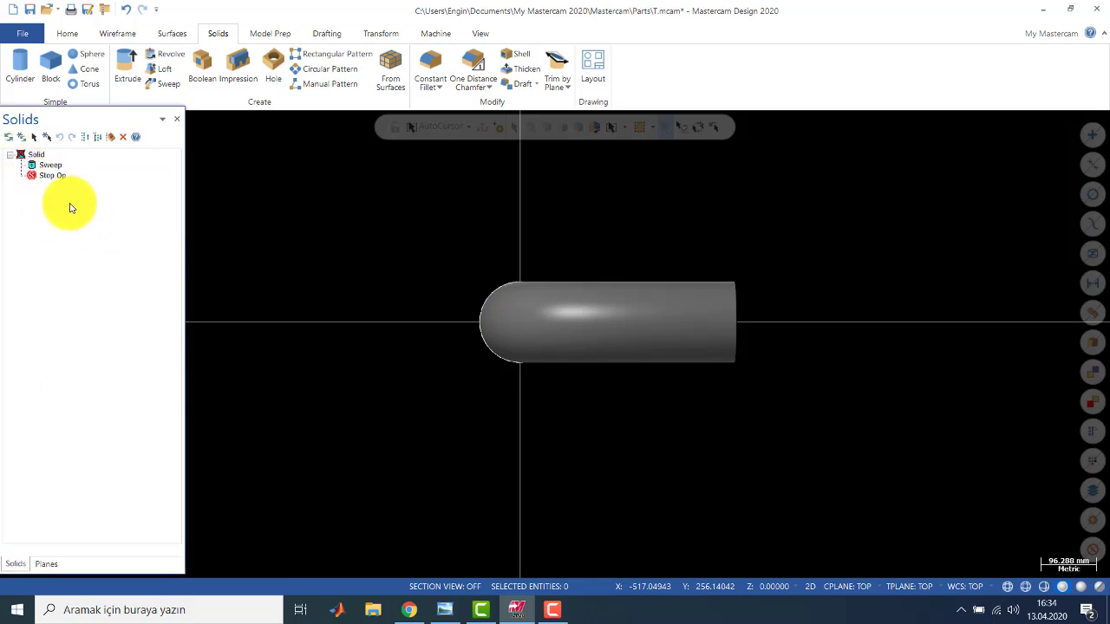
left_click(8, 139)
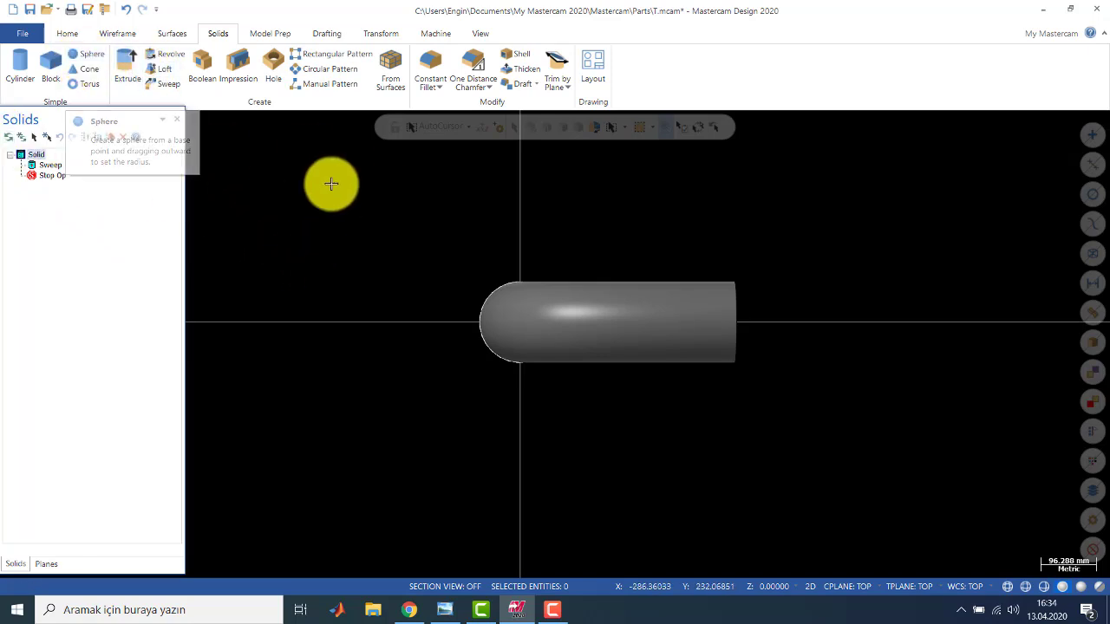
Draw a rectangular shape centred on the origin in the top plane, 1000 mm wide and 350 mm high
left_click(117, 32)
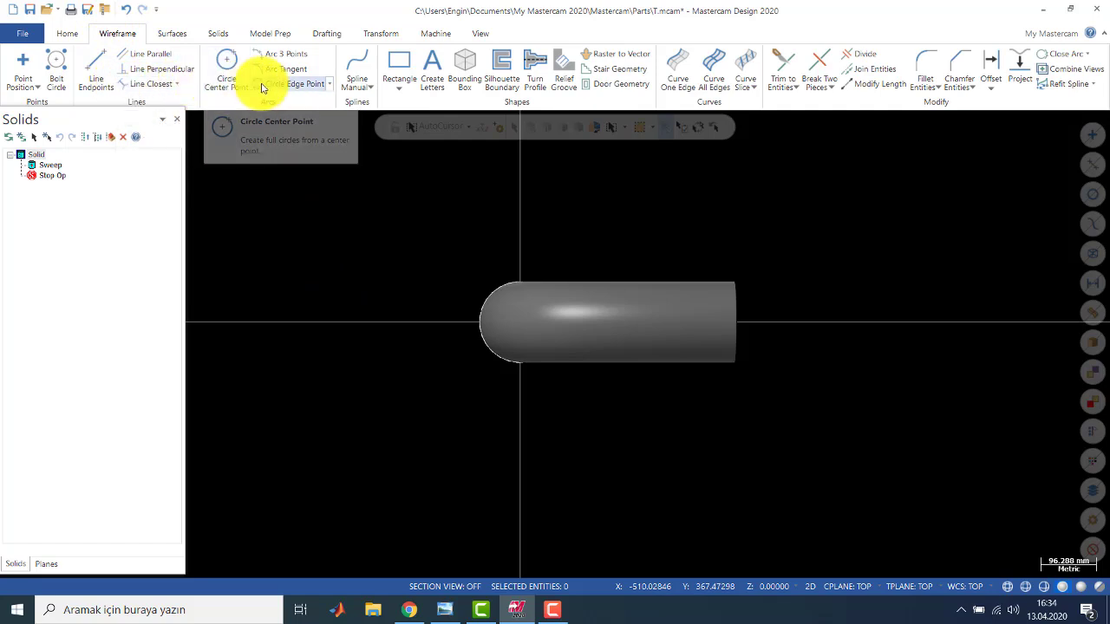
left_click(397, 67)
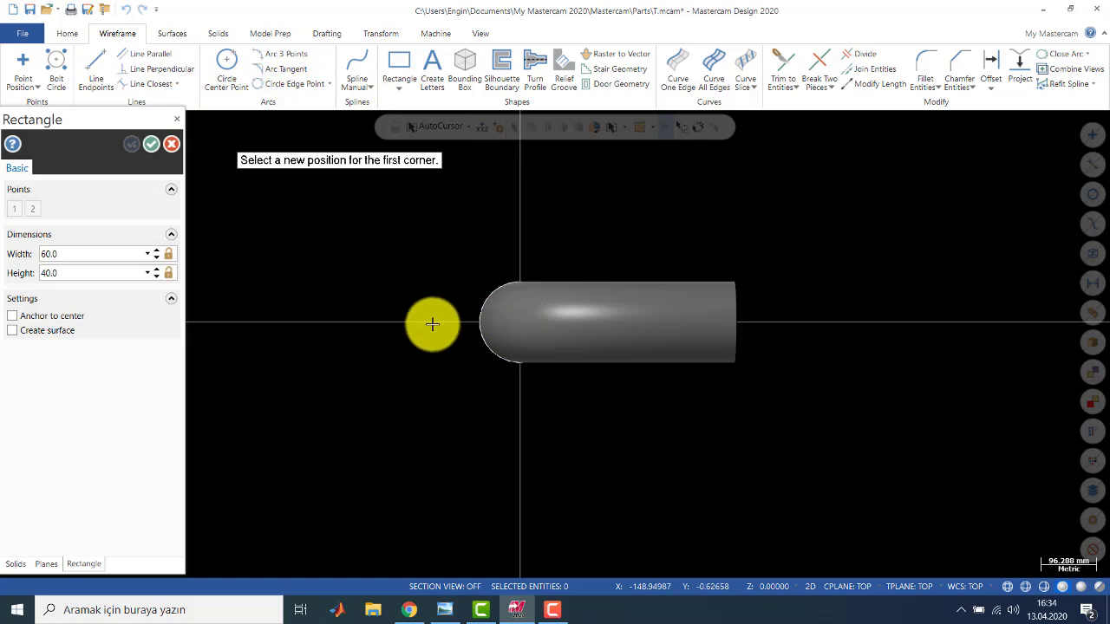
left_click(399, 87)
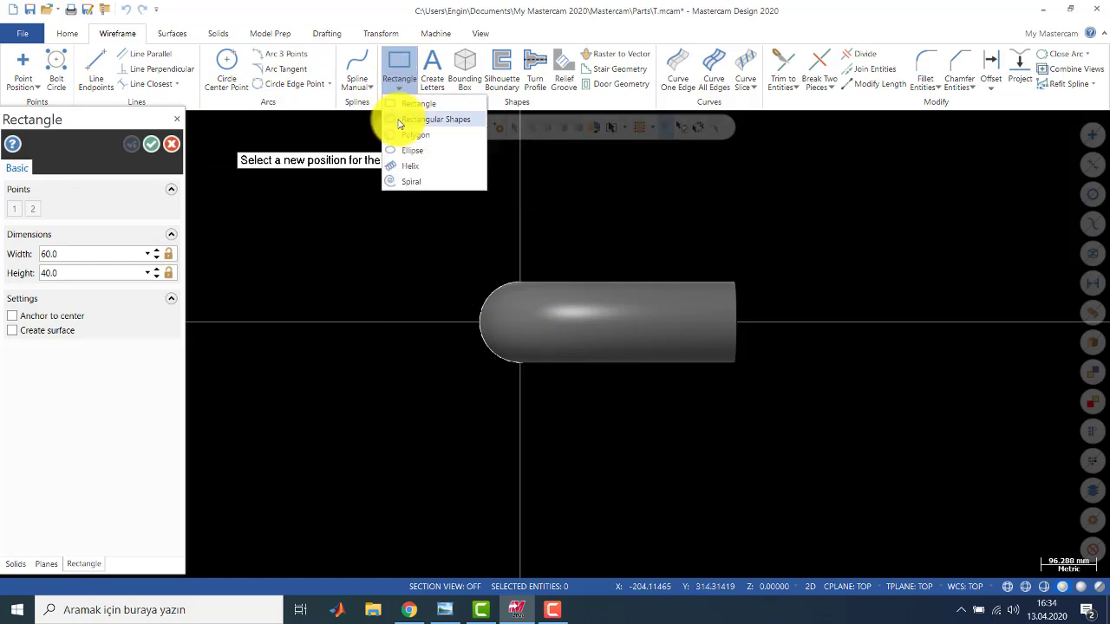
left_click(400, 120)
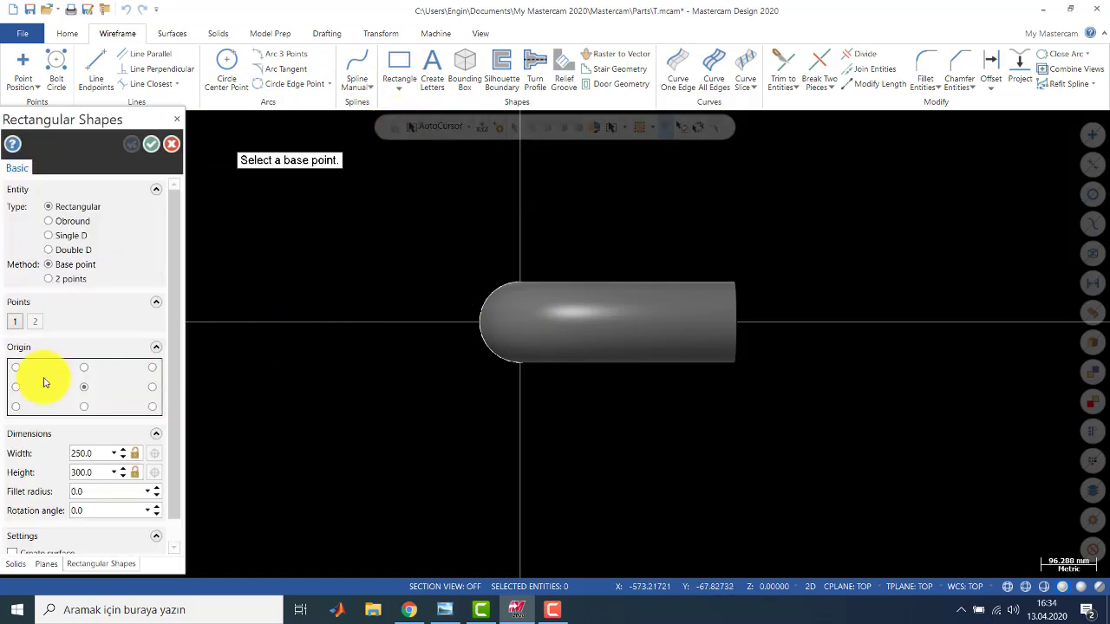
left_click(523, 323)
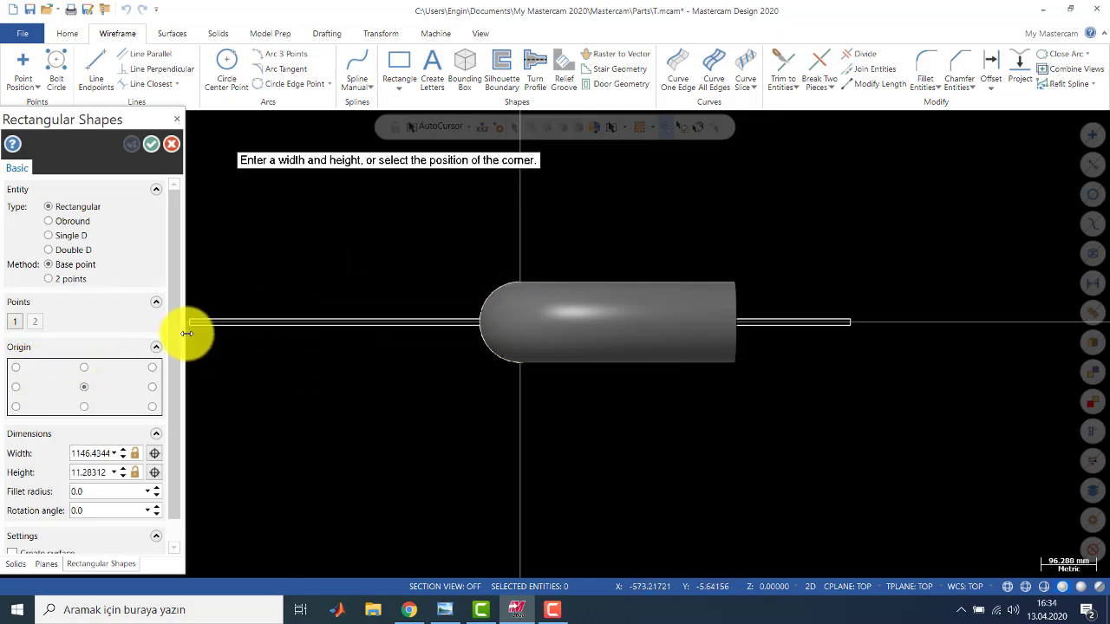
left_click(231, 390)
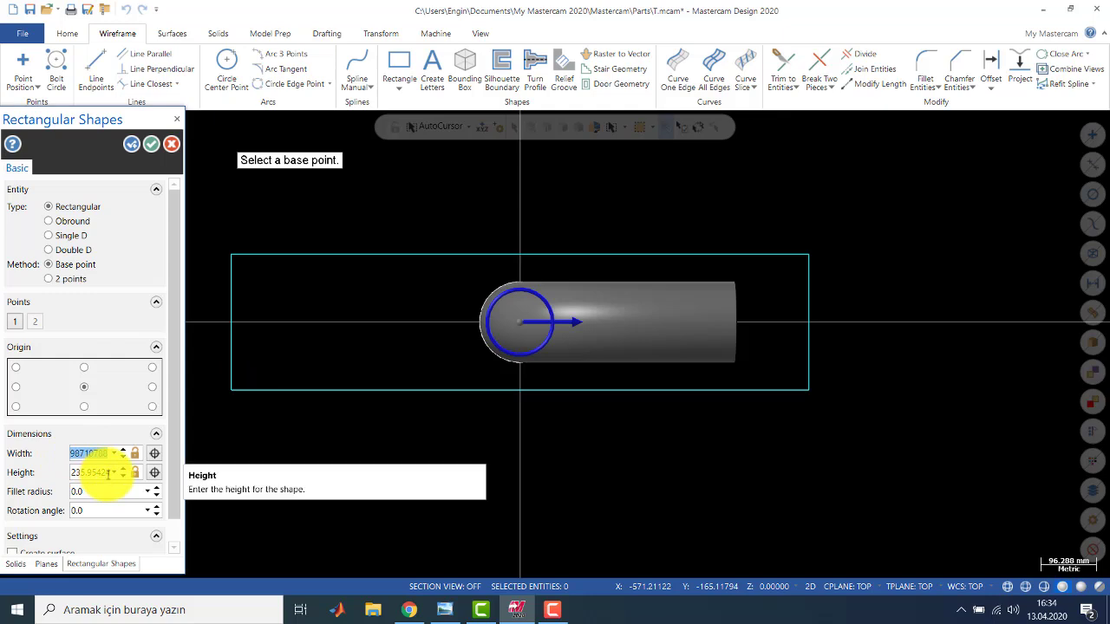
type("1000")
key("Return")
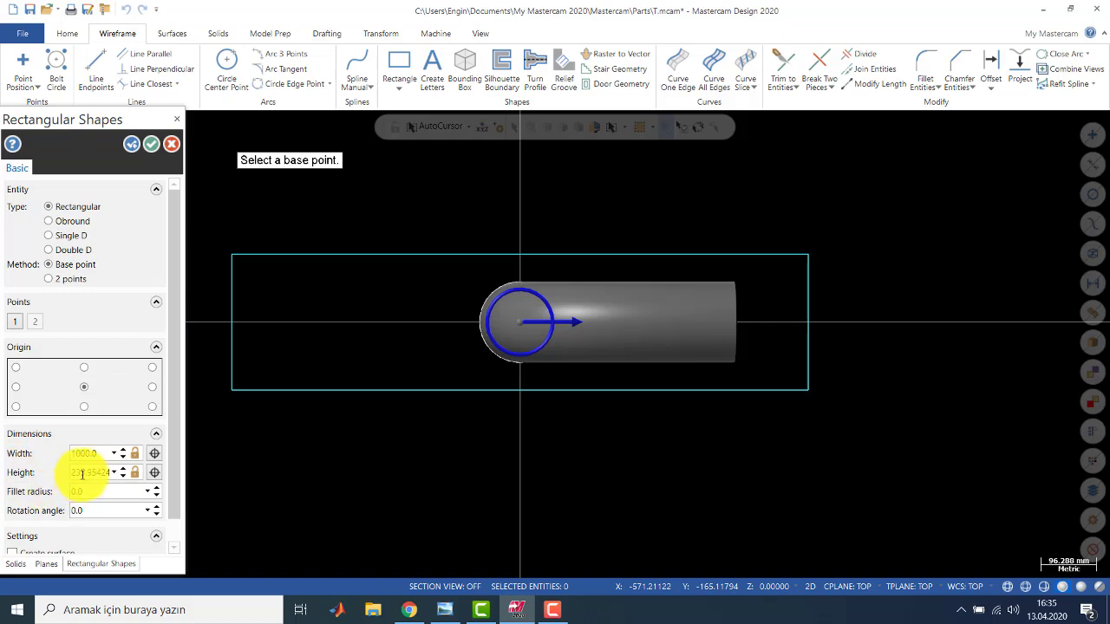
type("350")
key("Return")
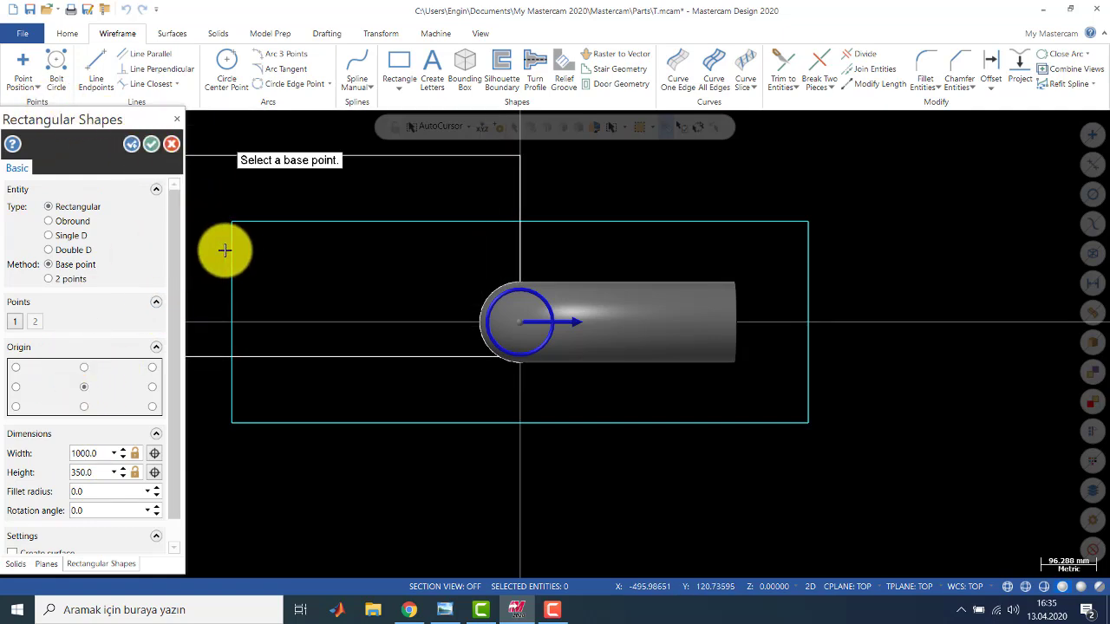
Try a width of 750 mm for the rectangle
left_click(101, 454)
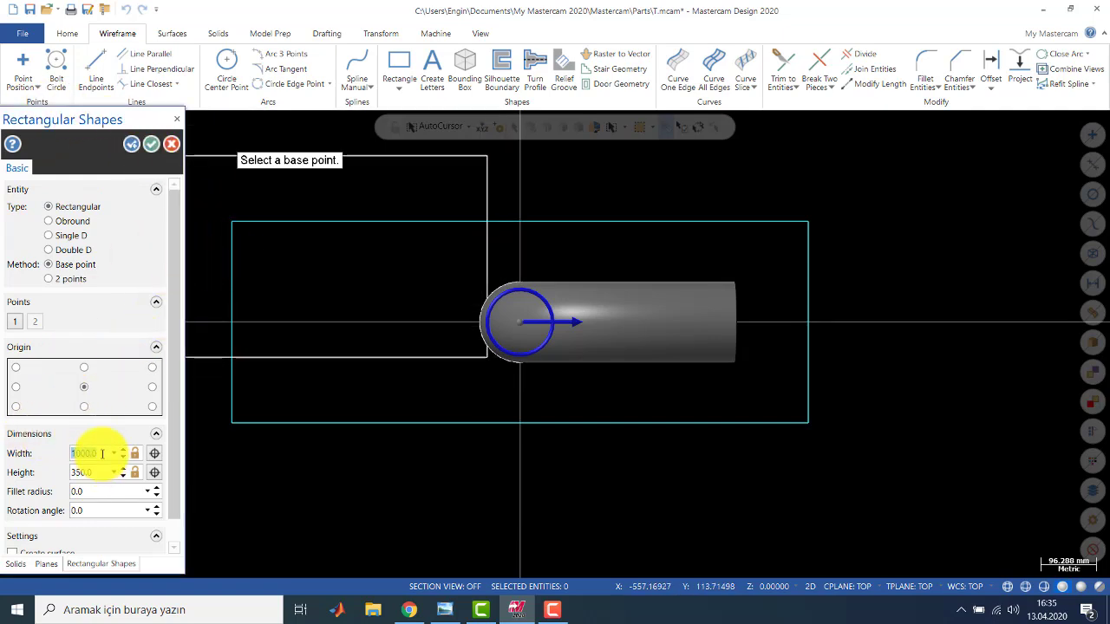
type("750")
key("Return")
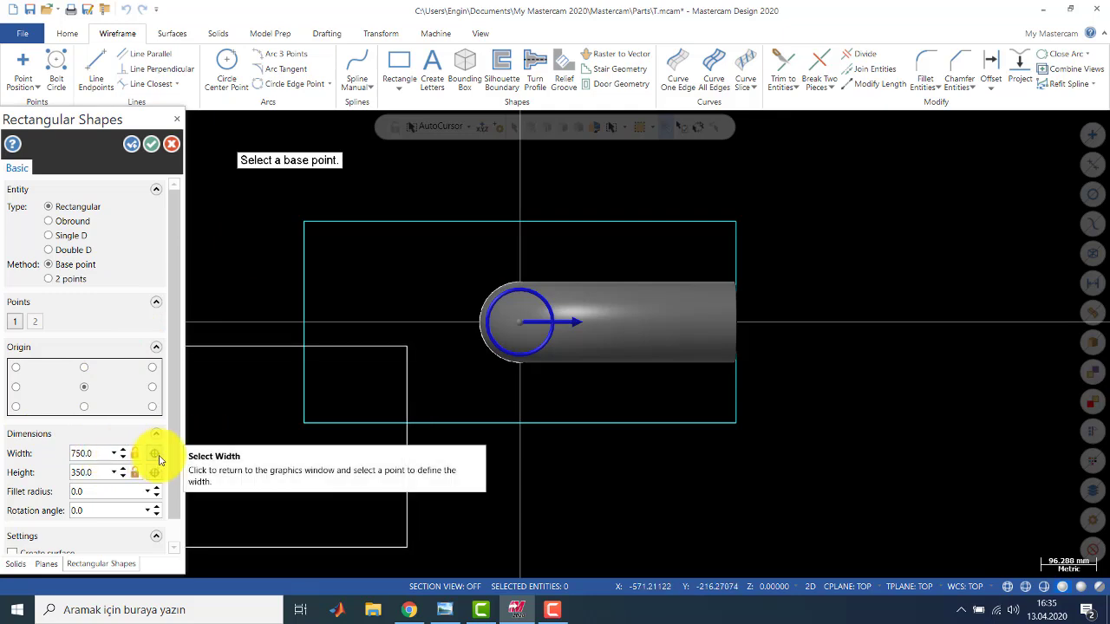
Set the rectangle's width back to 1000 mm and create it
left_click_drag(64, 453, 28, 457)
type("100")
key("Return")
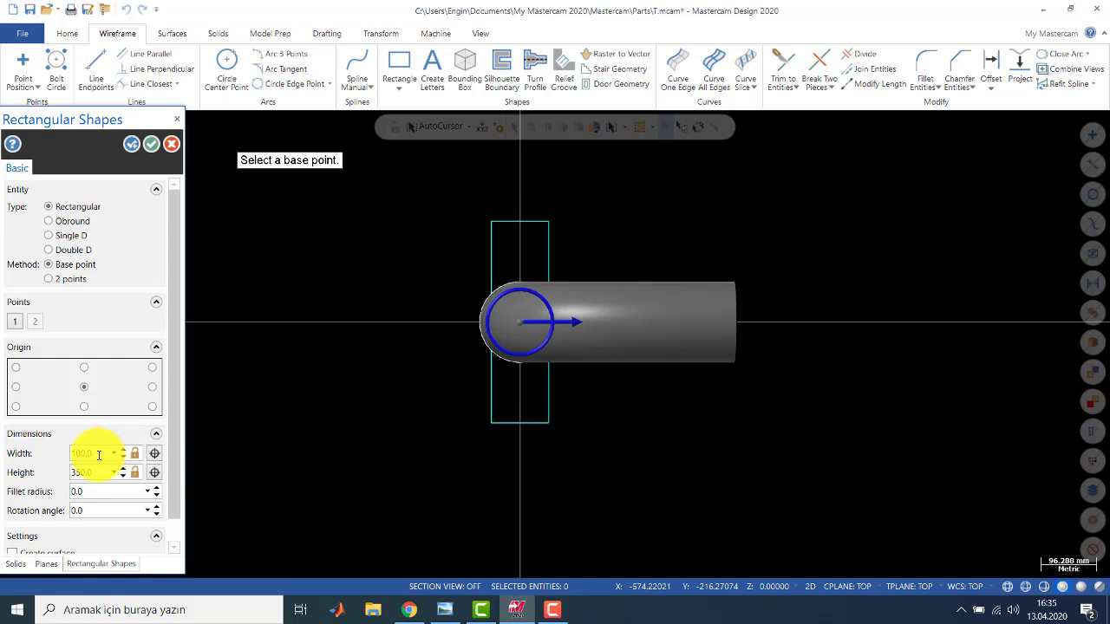
key("Return")
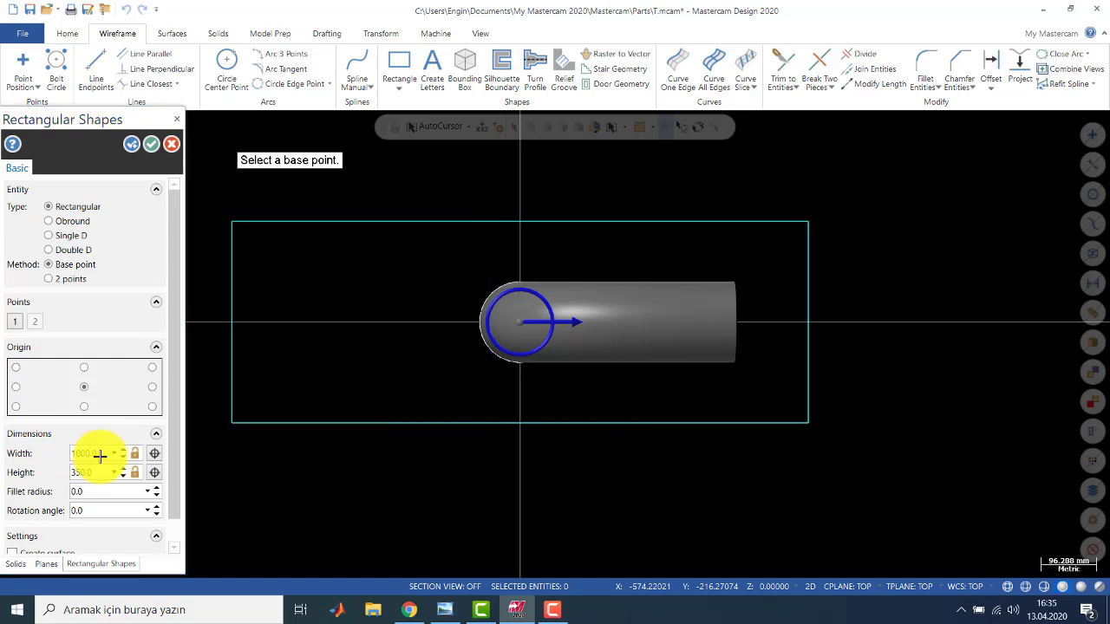
left_click(151, 144)
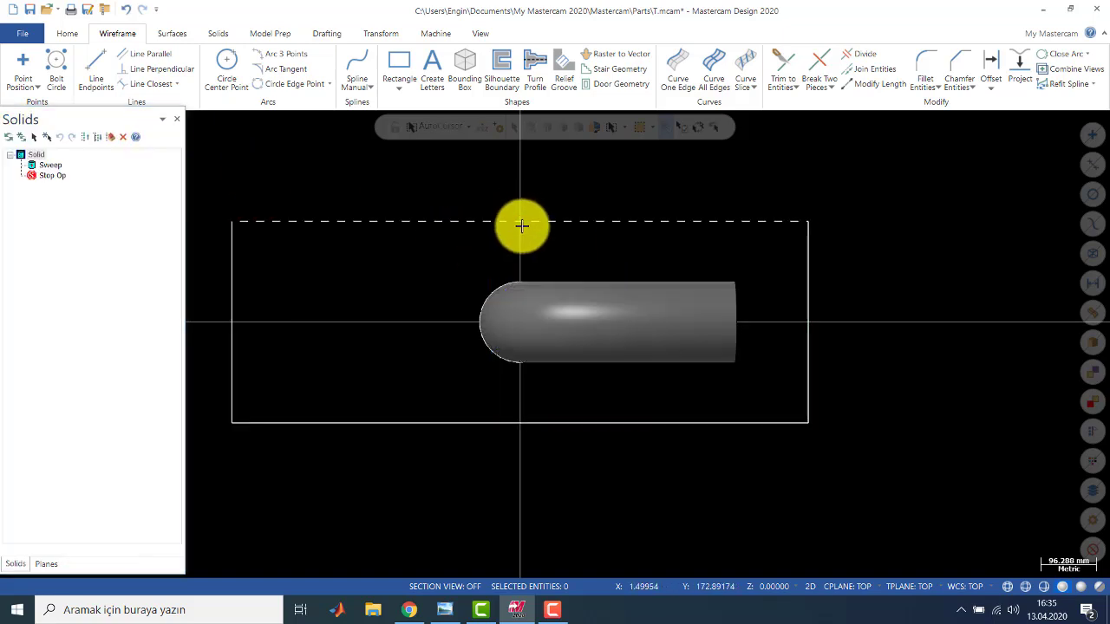
left_click(381, 32)
left_click(146, 71)
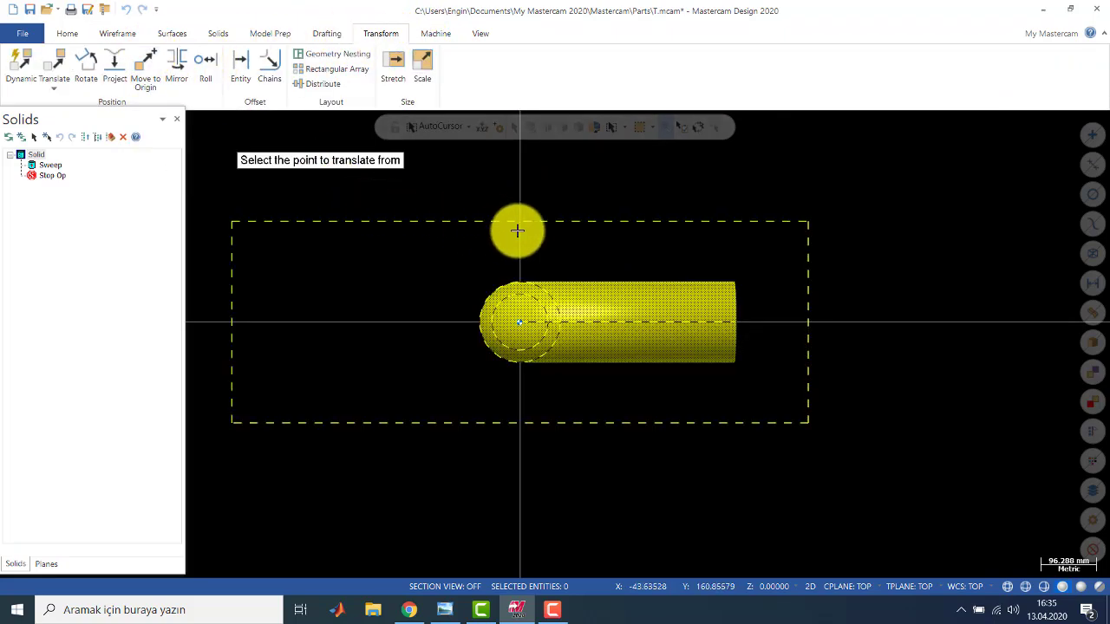
left_click(523, 224)
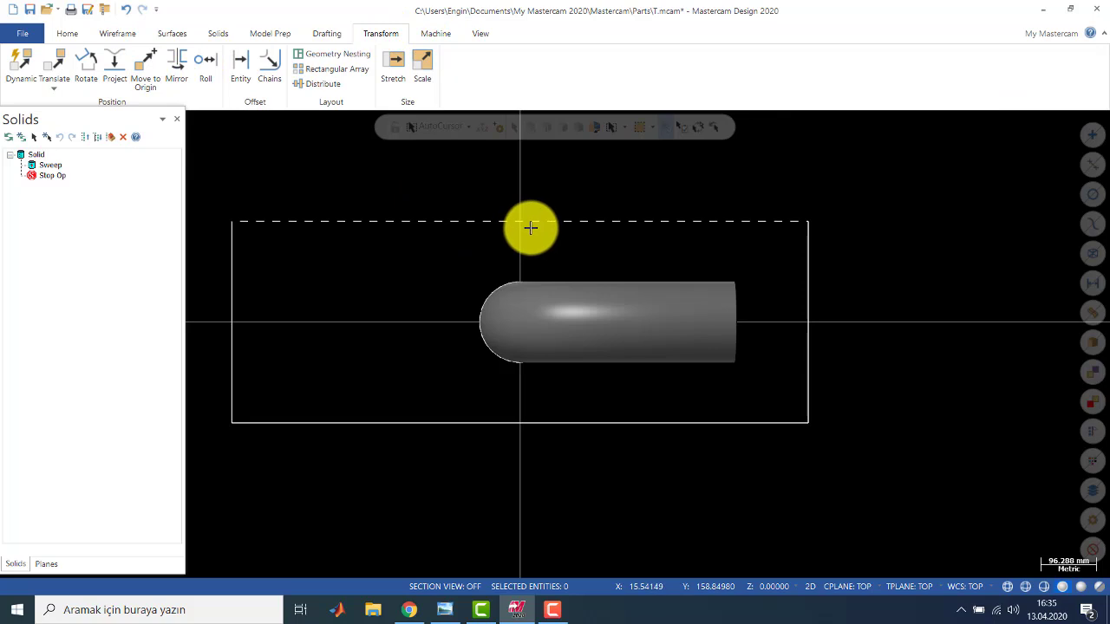
left_click(145, 59)
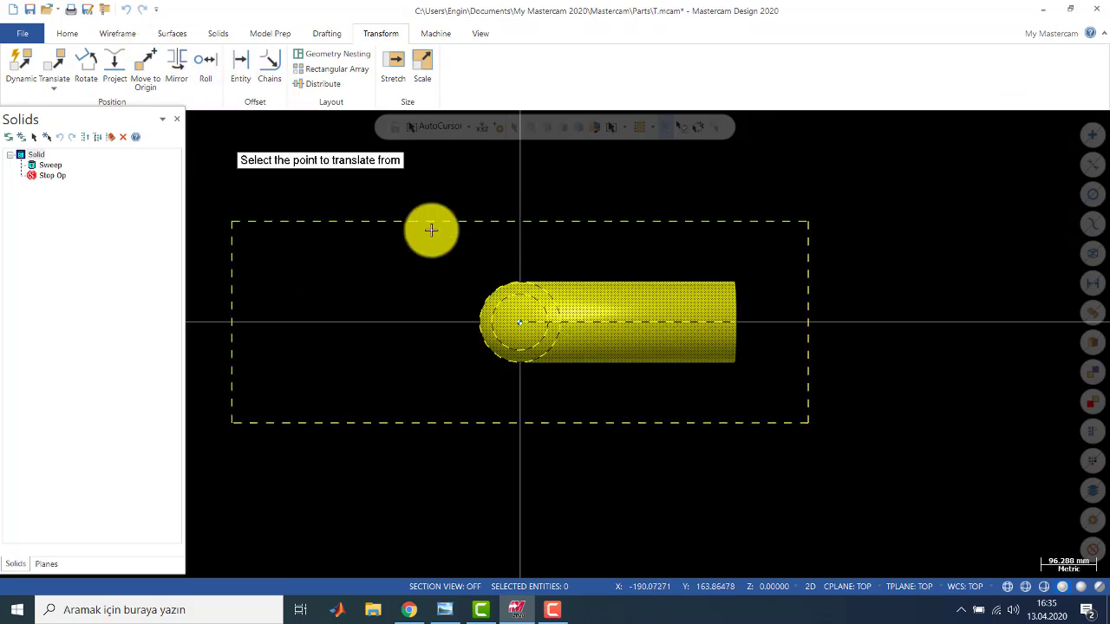
left_click(450, 226)
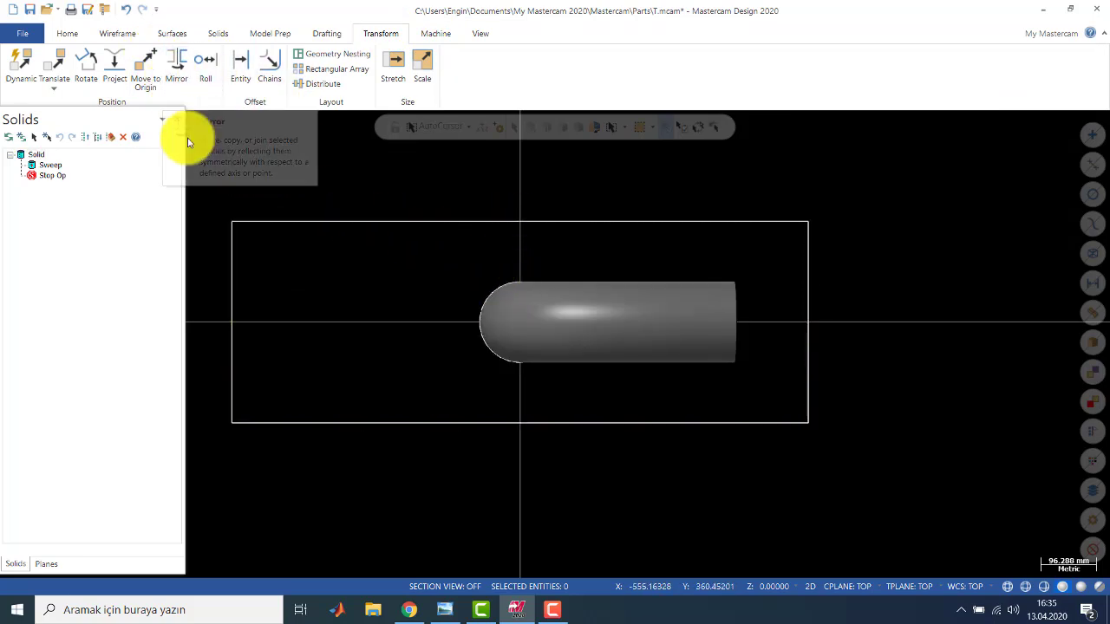
Translate a copy of the rectangle's four lines by -175 mm in Y
left_click(246, 222)
left_click(233, 266)
left_click(368, 420)
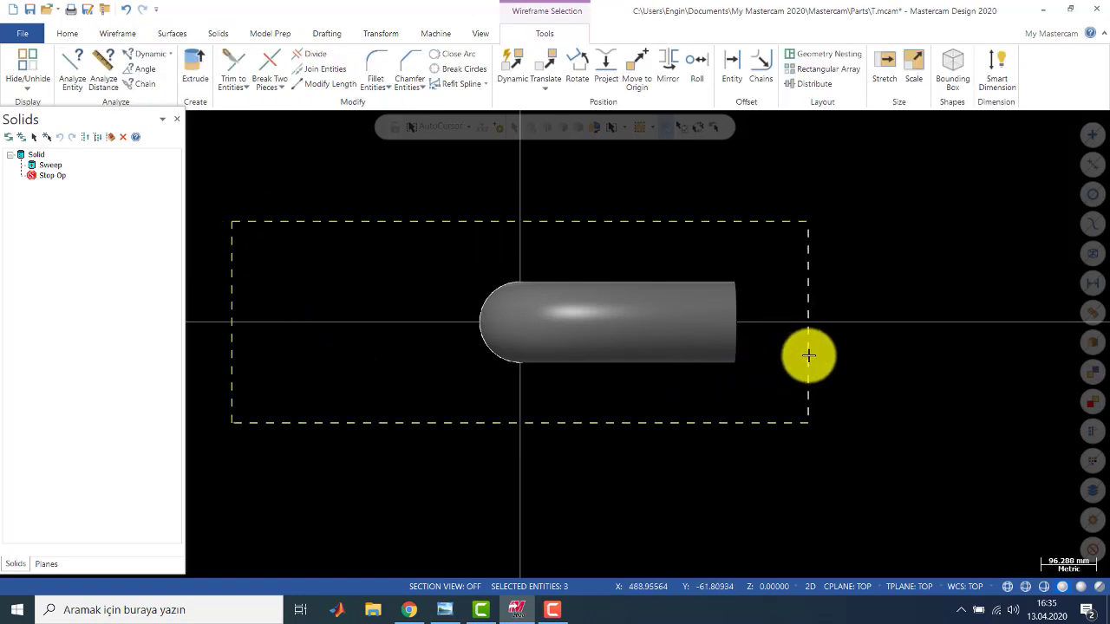
left_click(381, 32)
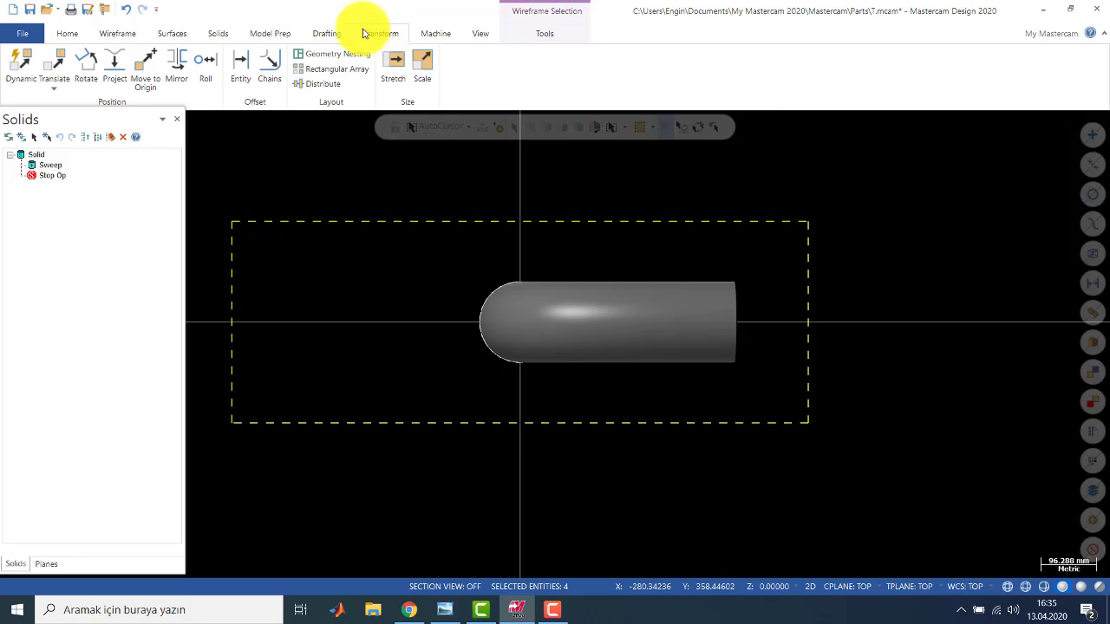
left_click(57, 71)
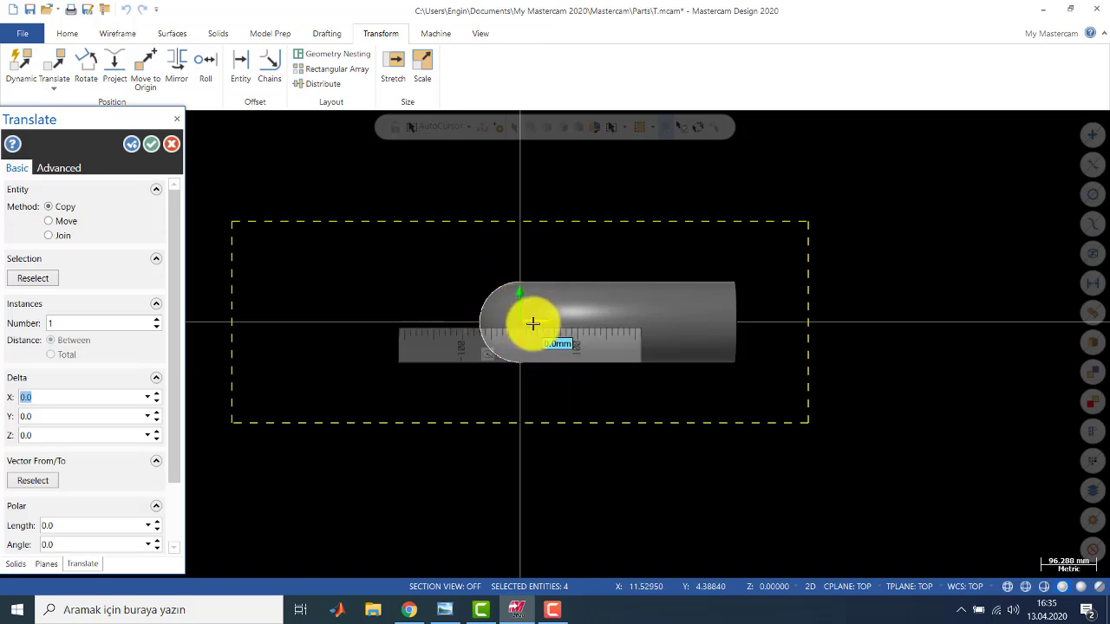
mouse_move(521, 299)
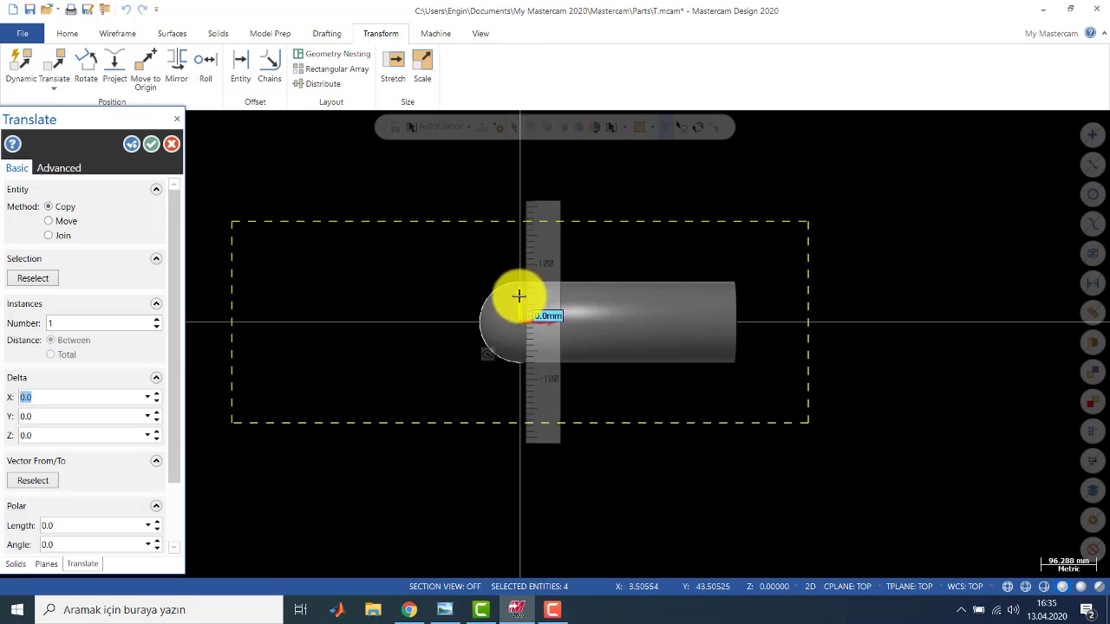
left_click_drag(518, 297, 513, 422)
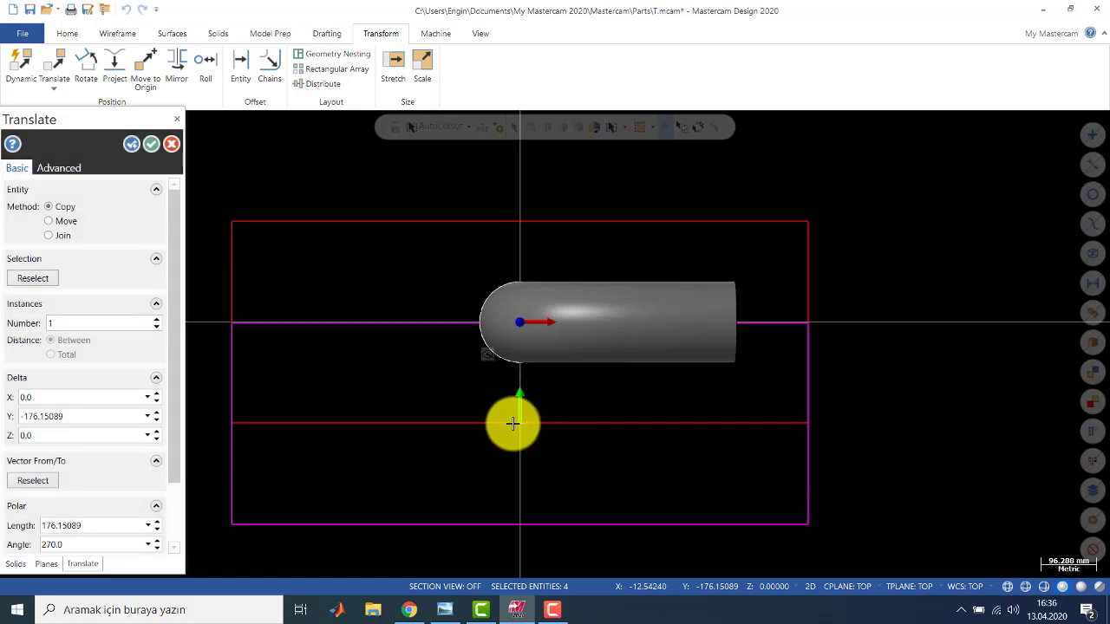
left_click(76, 417)
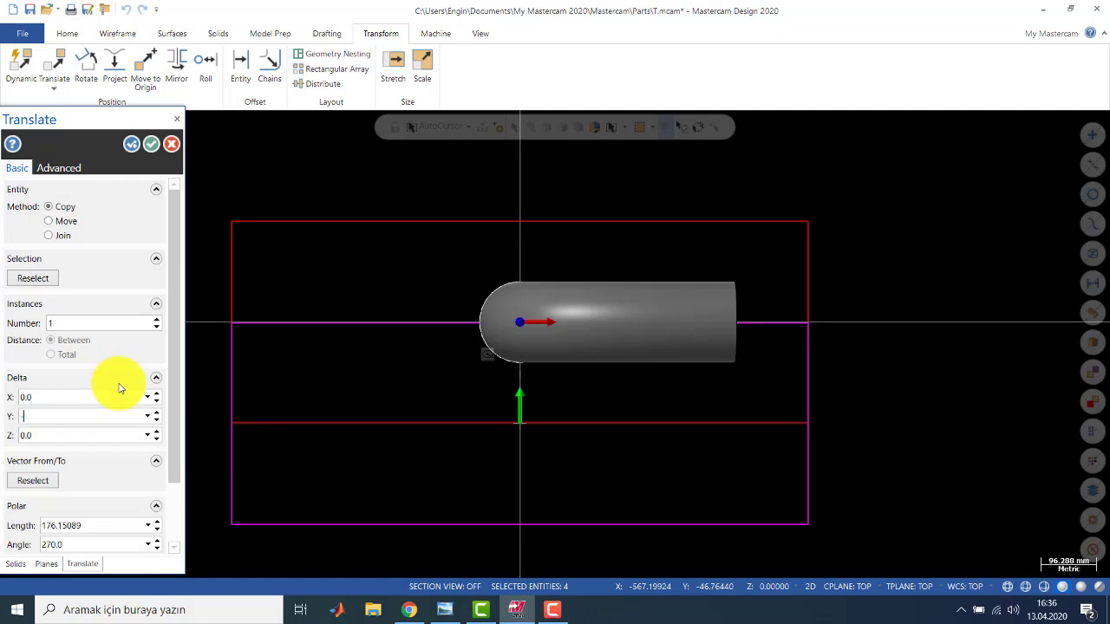
type("-175")
key("Return")
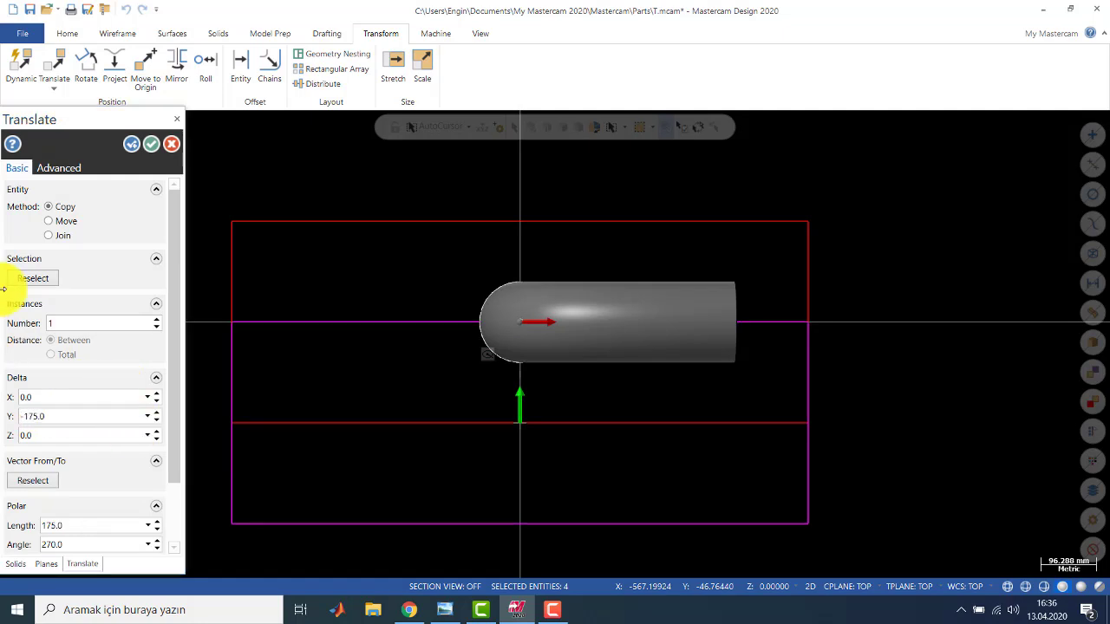
left_click(162, 146)
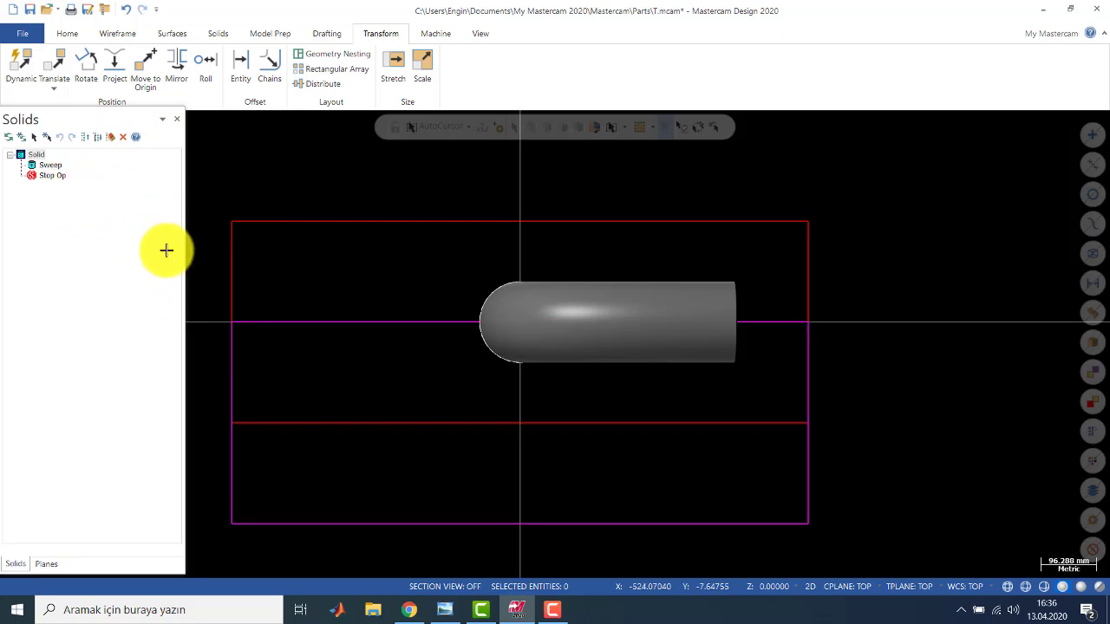
Move the original rectangle's four lines by -175 mm in Y using Translate with the Move method
left_click_drag(216, 189, 247, 224)
left_click(229, 252)
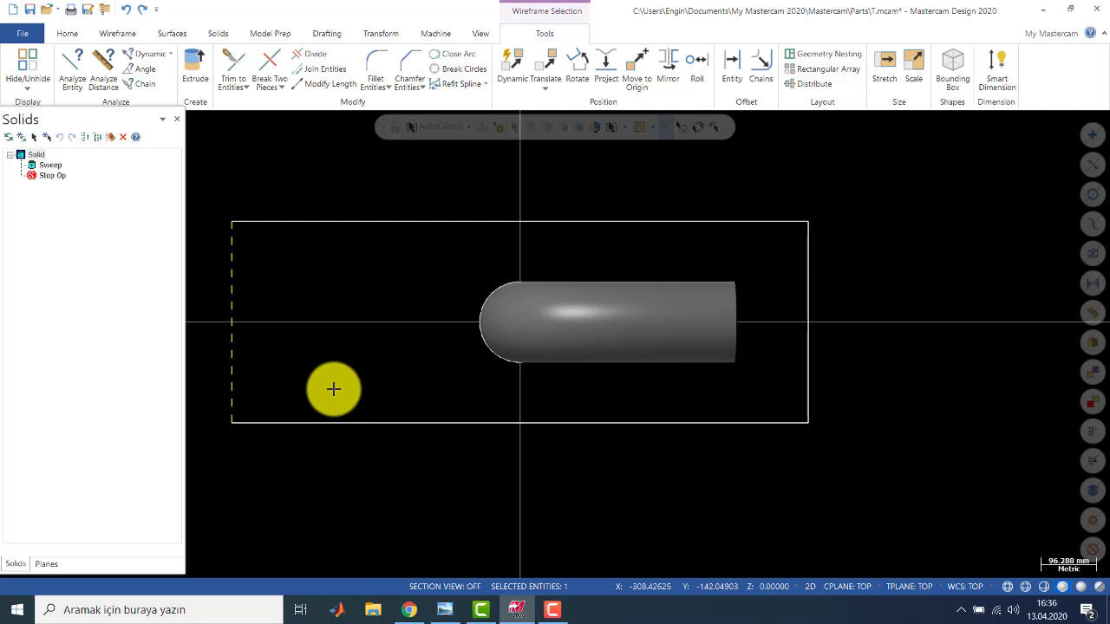
left_click(314, 220)
left_click(807, 294)
left_click(788, 421)
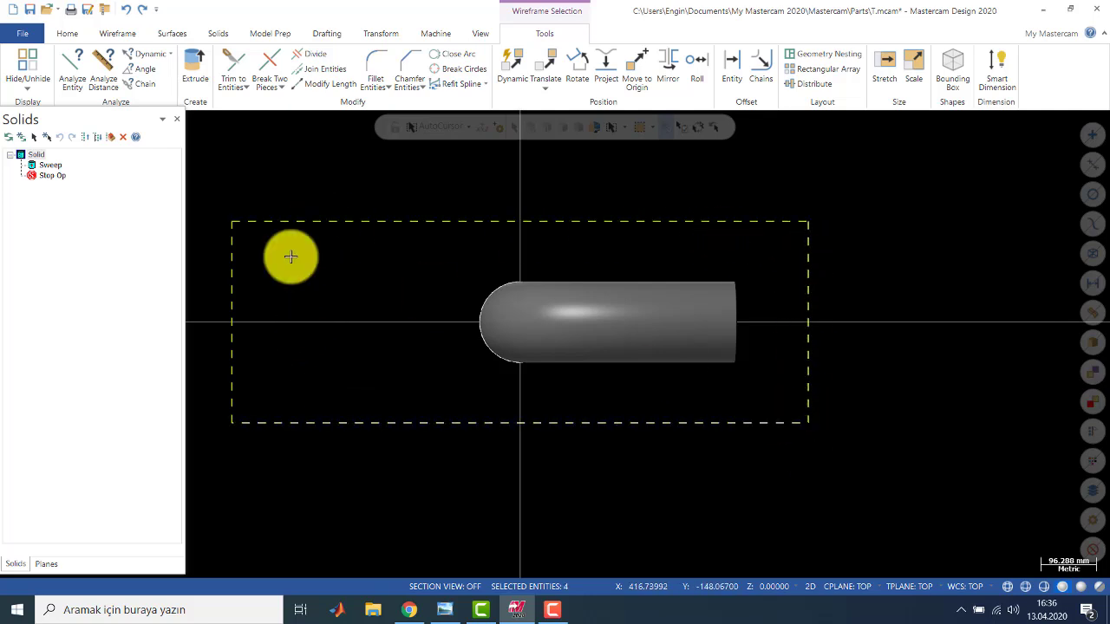
left_click(377, 30)
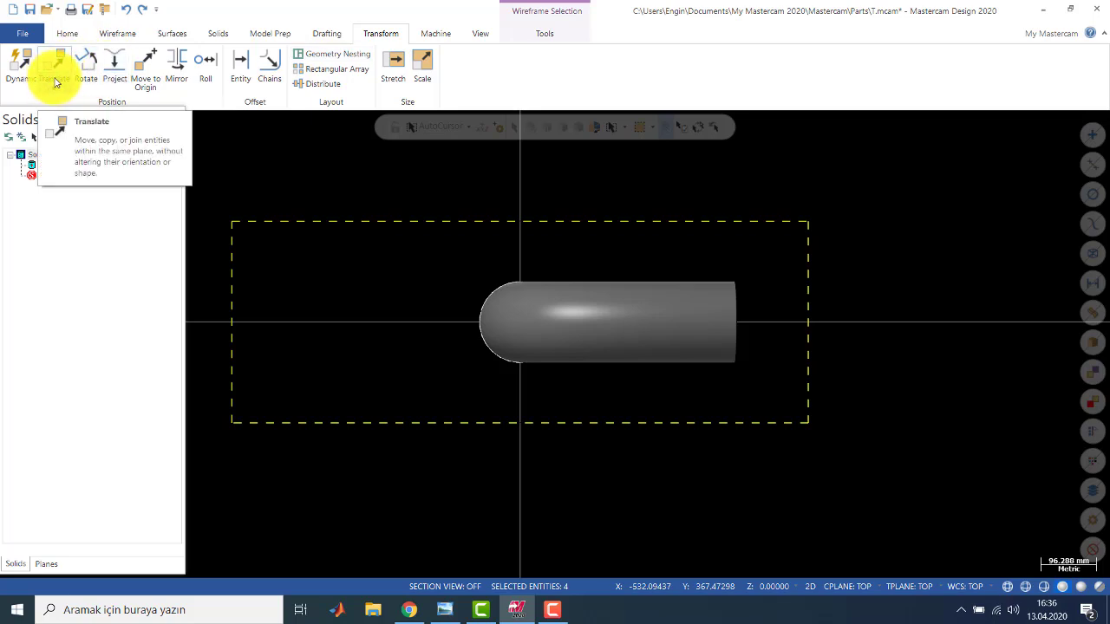
left_click(54, 78)
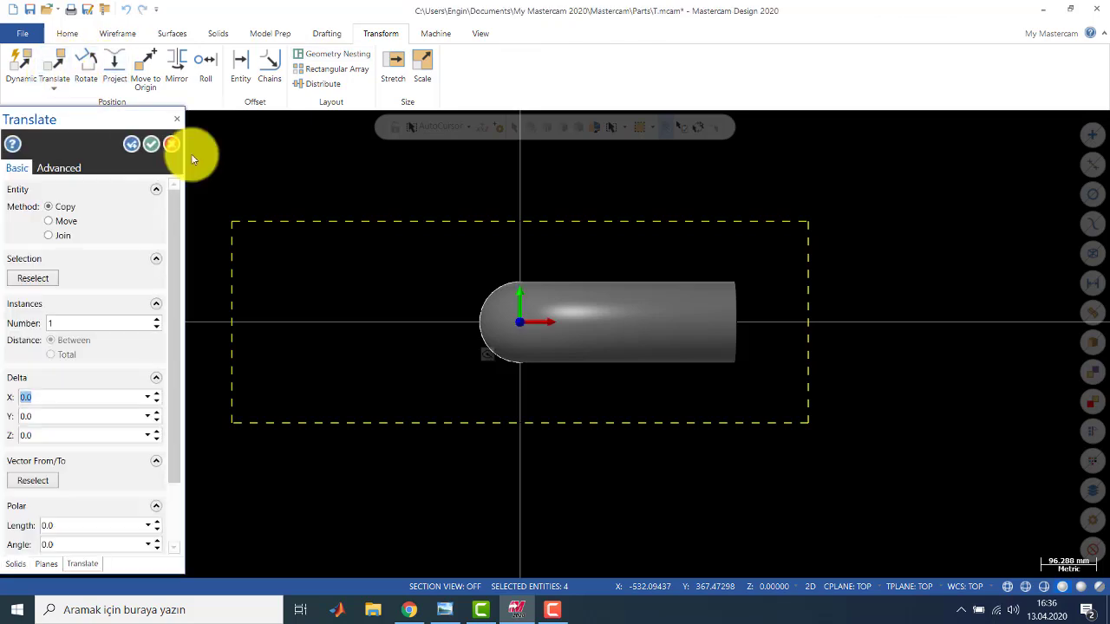
left_click_drag(518, 357, 516, 424)
left_click(67, 218)
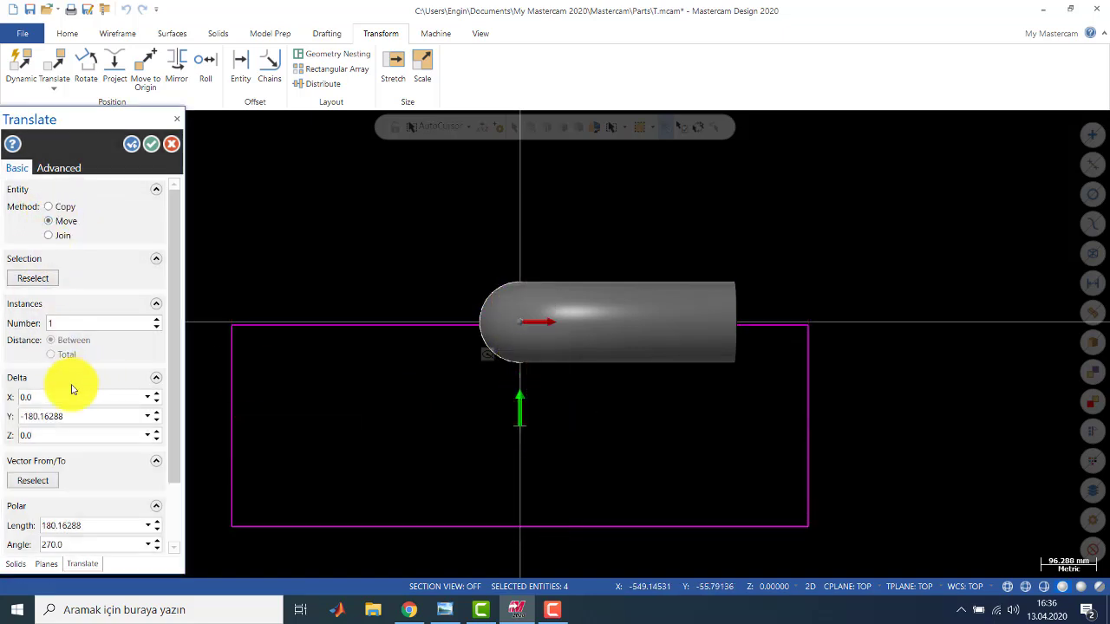
left_click(52, 416)
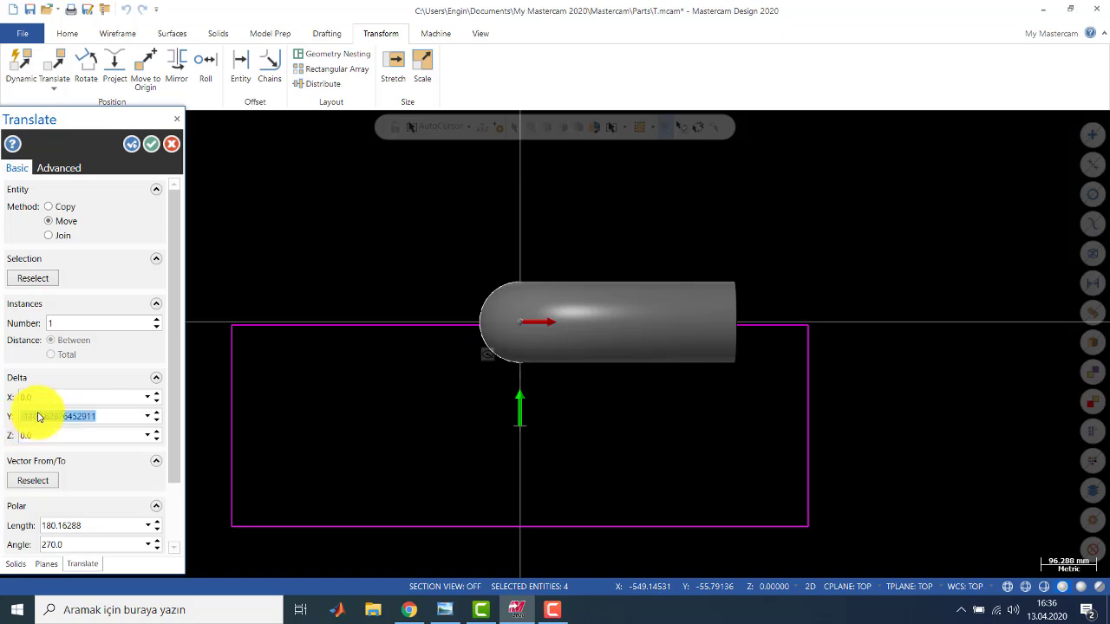
type("-175")
key("Return")
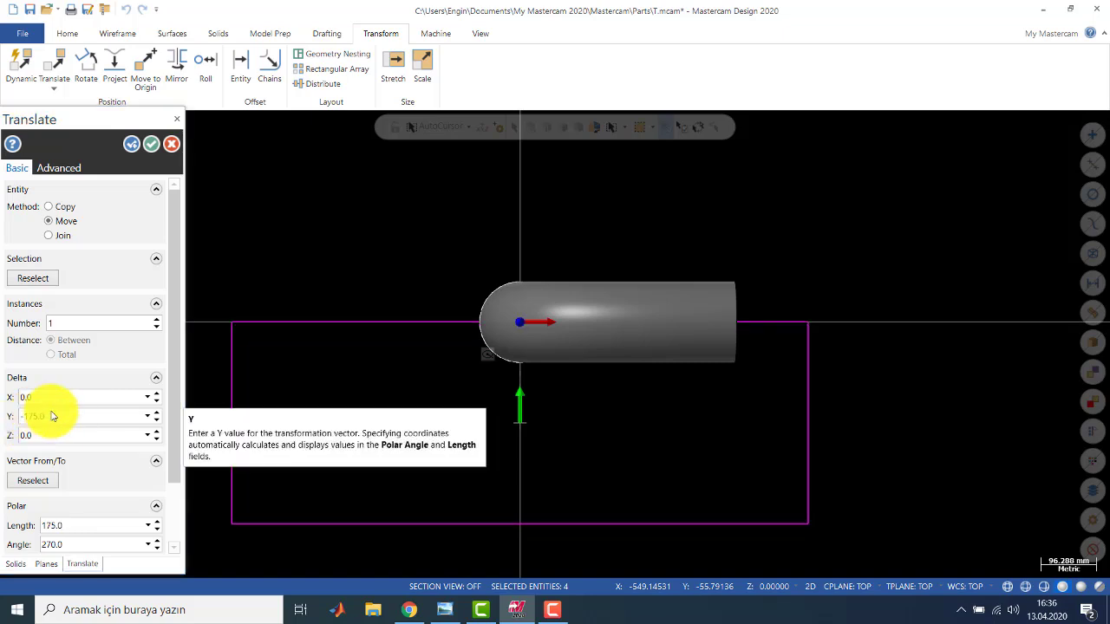
left_click(156, 145)
Start extruding the moved rectangle as a new solid body in both directions
middle_click_drag(359, 243, 300, 214)
left_click(214, 34)
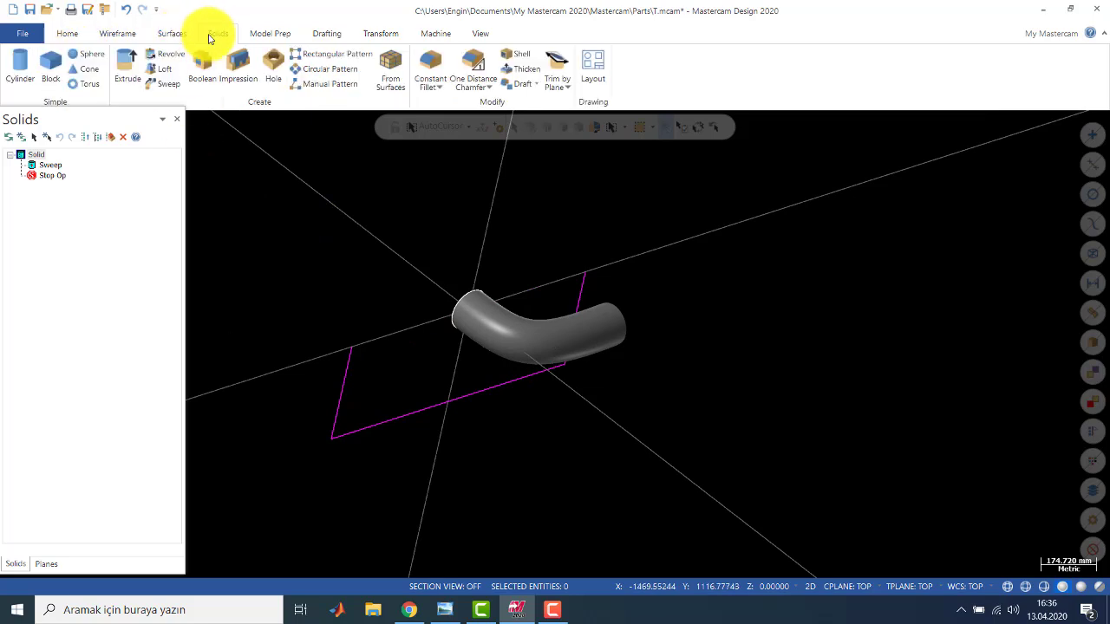
left_click(127, 68)
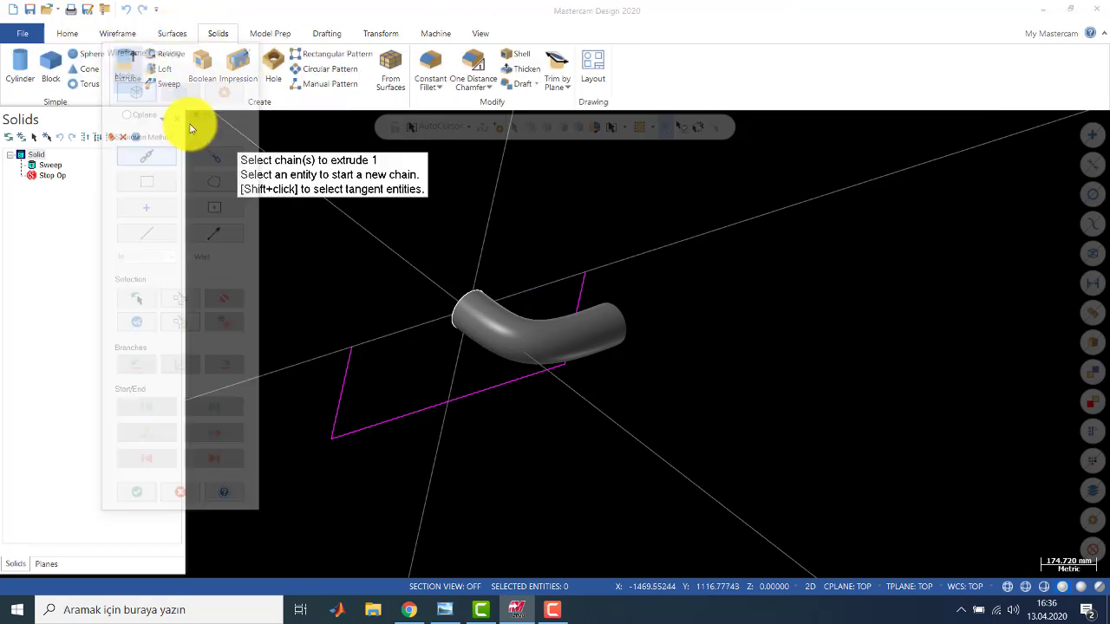
left_click(364, 347)
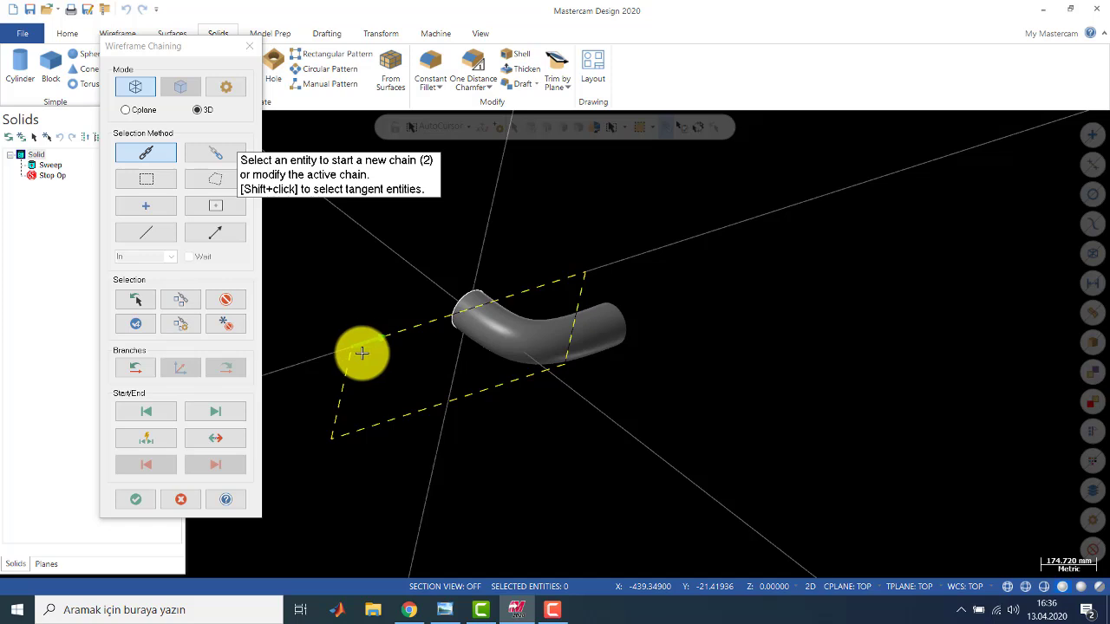
left_click(131, 502)
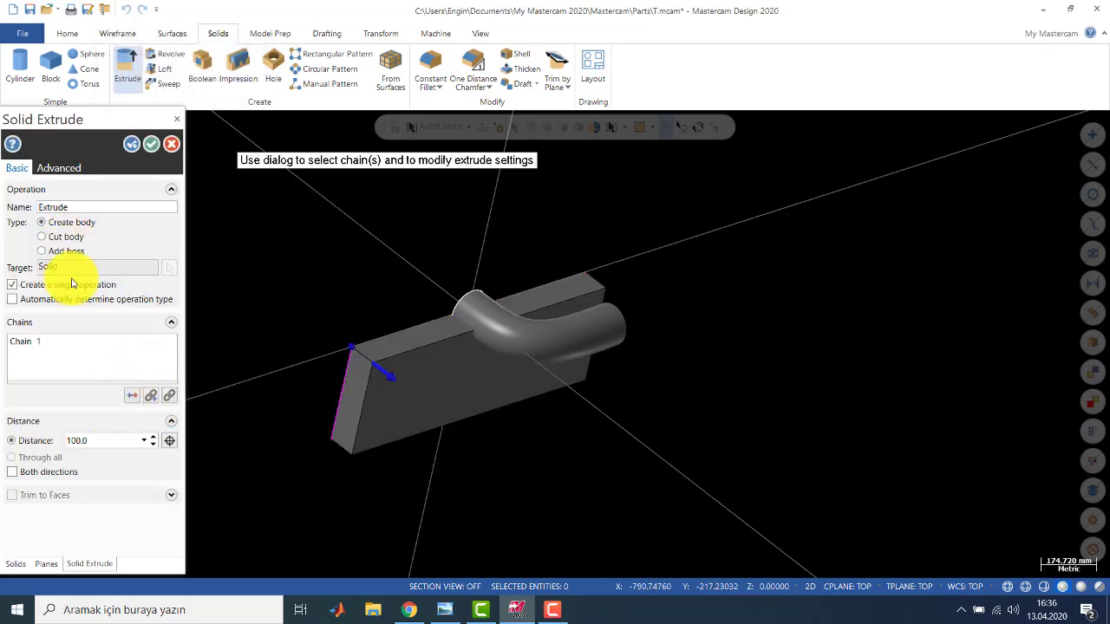
left_click(154, 439)
left_click(153, 439)
left_click(153, 439)
left_click(154, 439)
left_click(12, 472)
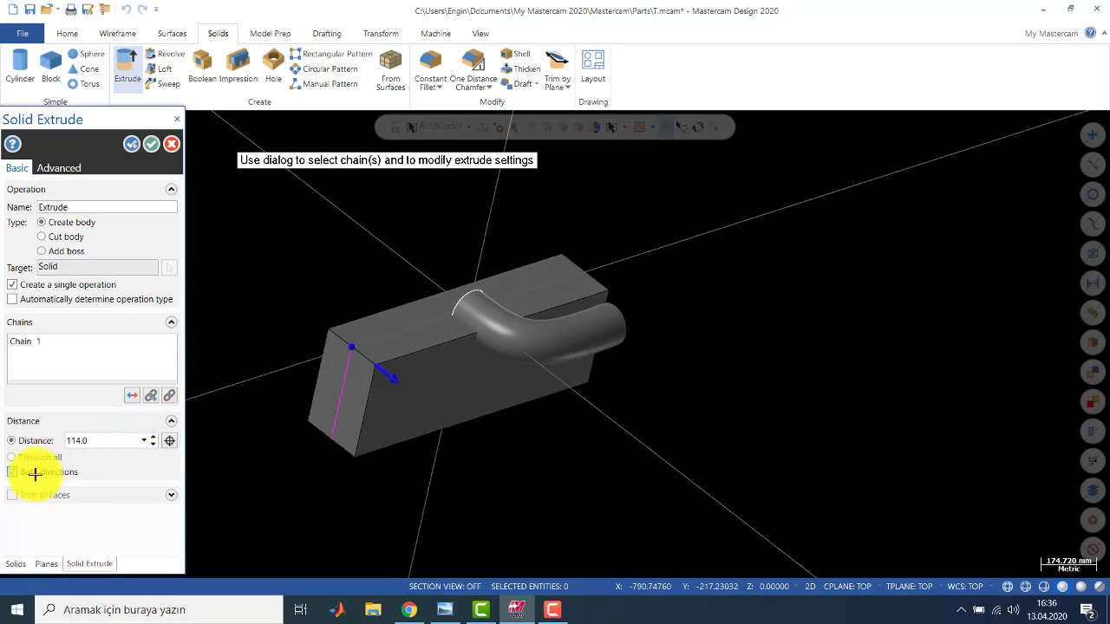
Stretch the two-direction extrusion to a distance of about 535 mm and create the block
left_click(385, 378)
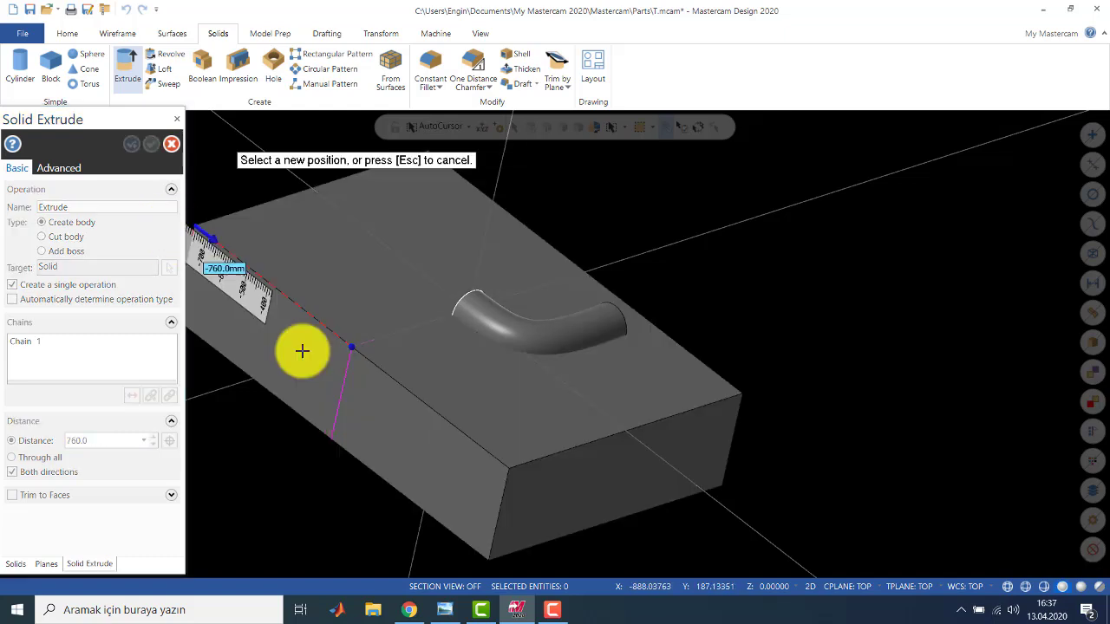
left_click(464, 425)
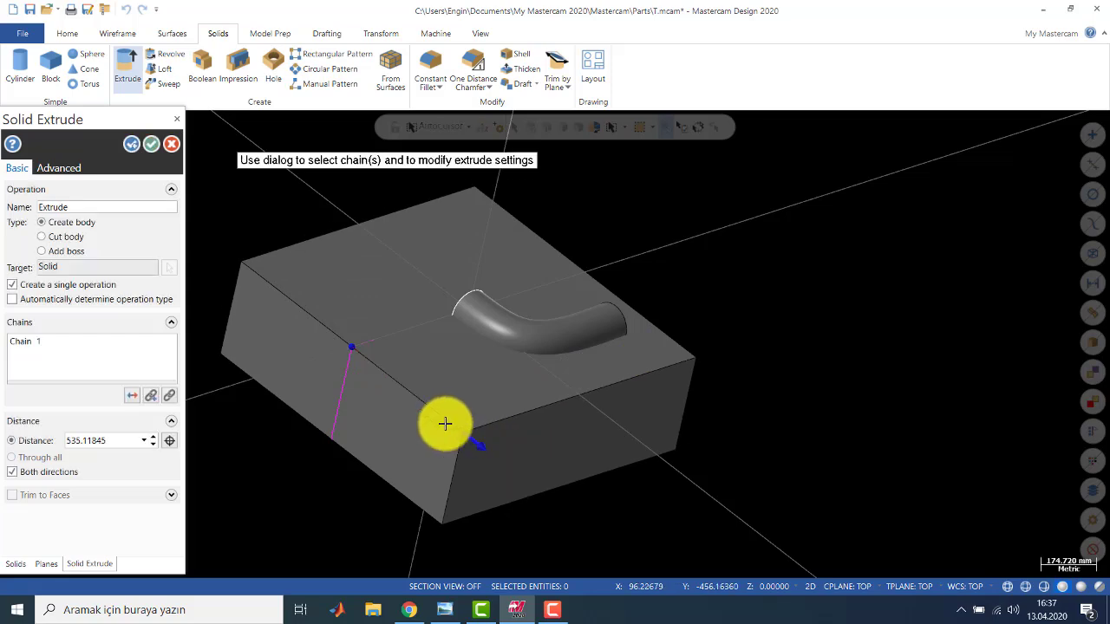
left_click(152, 145)
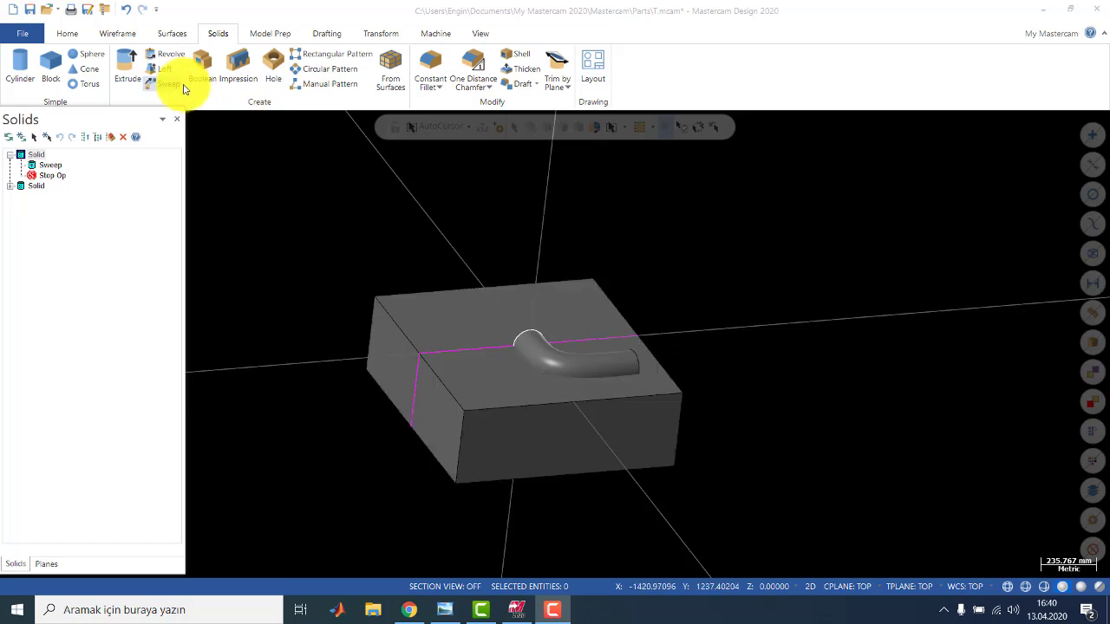
Set up a Boolean operation with the block as target body and the bent swept solid as tool body
left_click(210, 67)
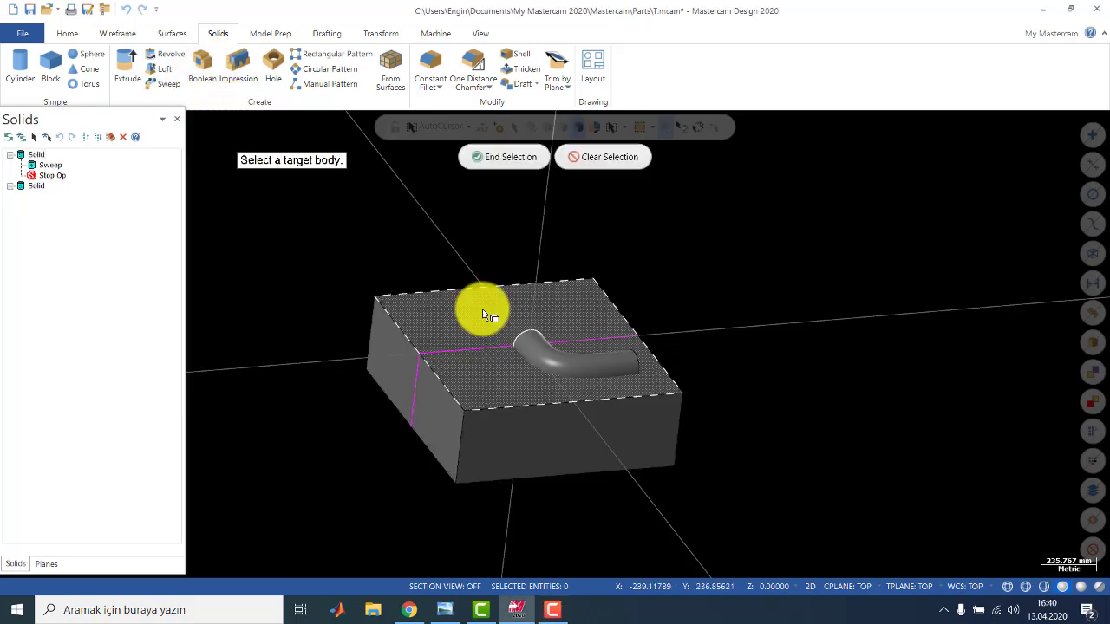
left_click(470, 334)
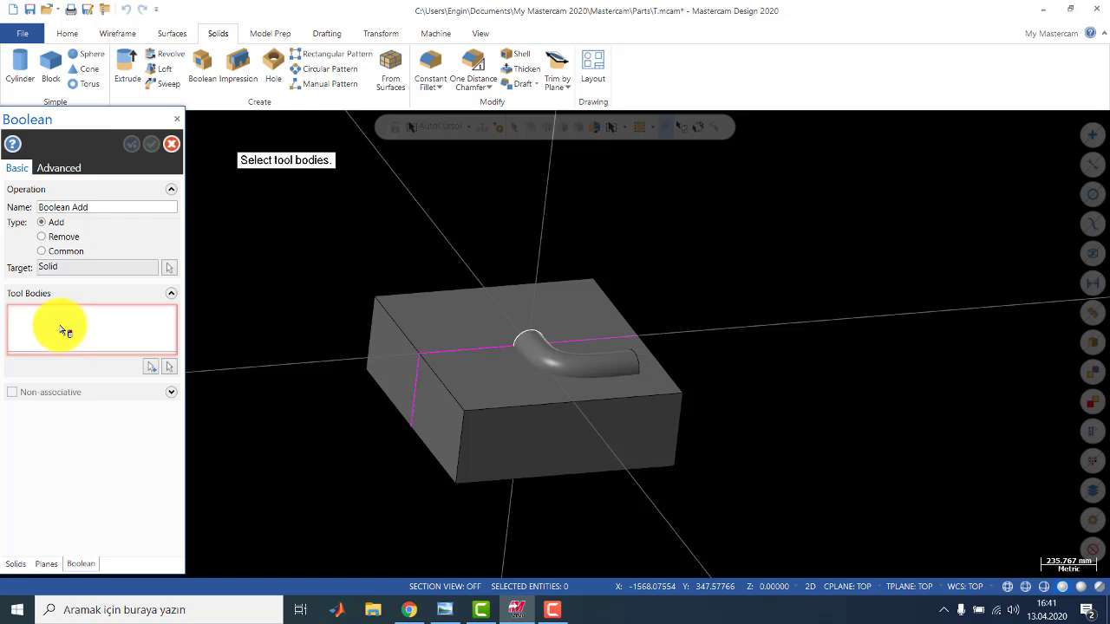
left_click(158, 362)
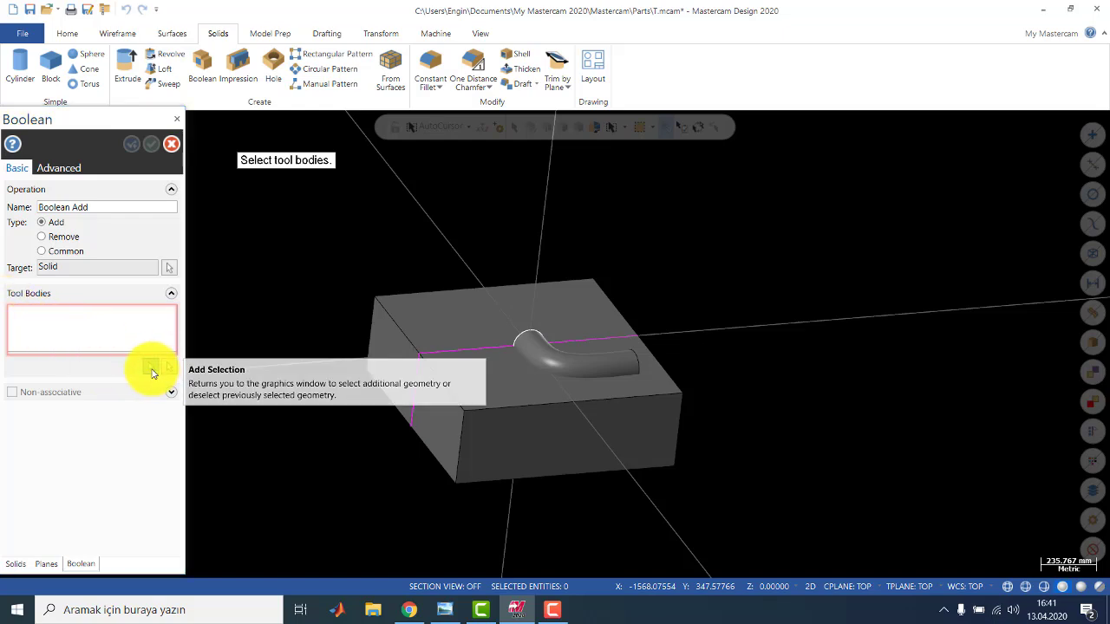
left_click(153, 371)
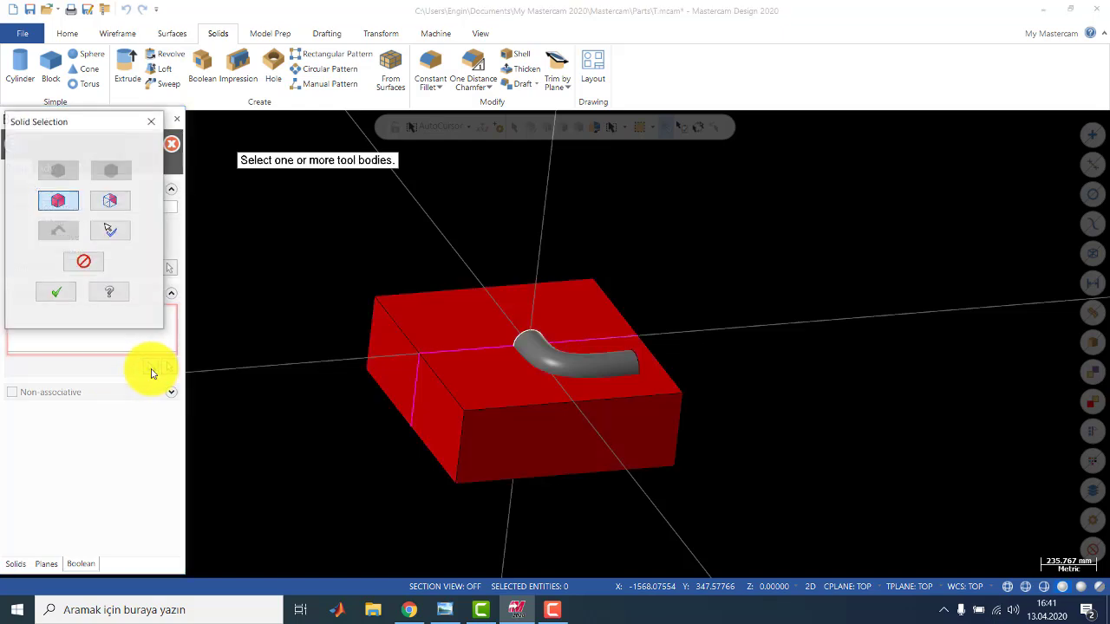
left_click(548, 360)
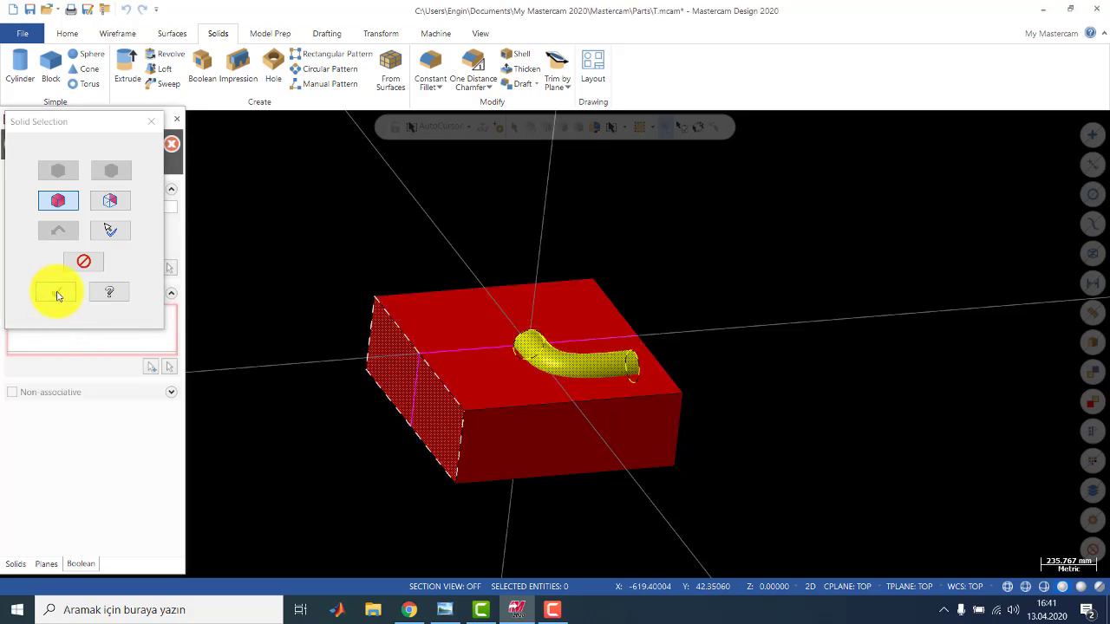
left_click(57, 293)
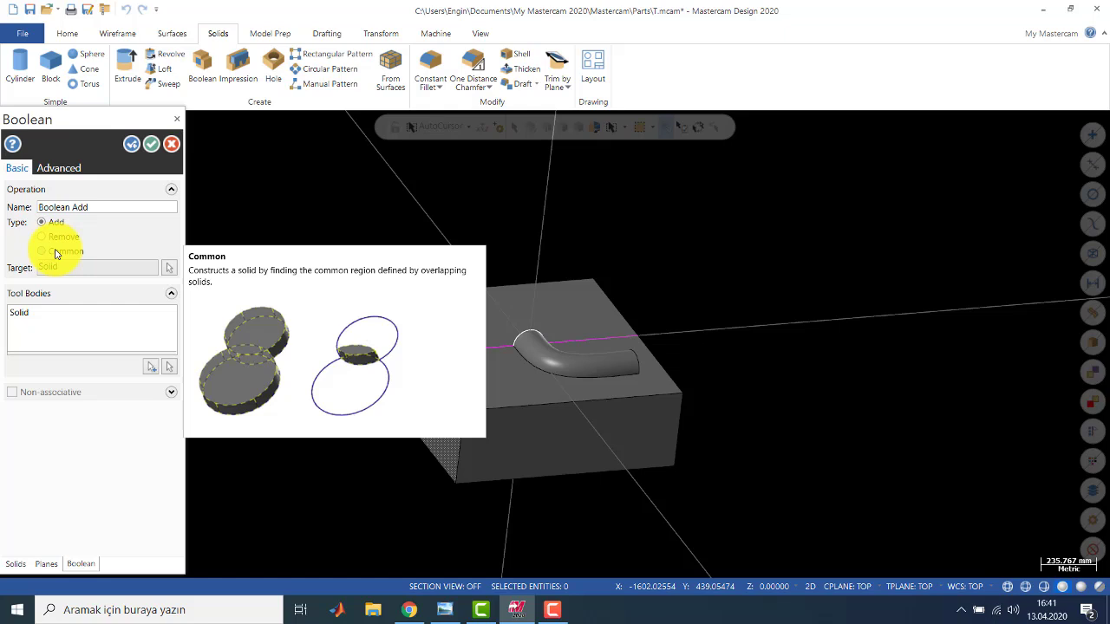
Compare the Remove and Common Boolean types, and subtract the bent solid from the block using Remove
left_click(55, 242)
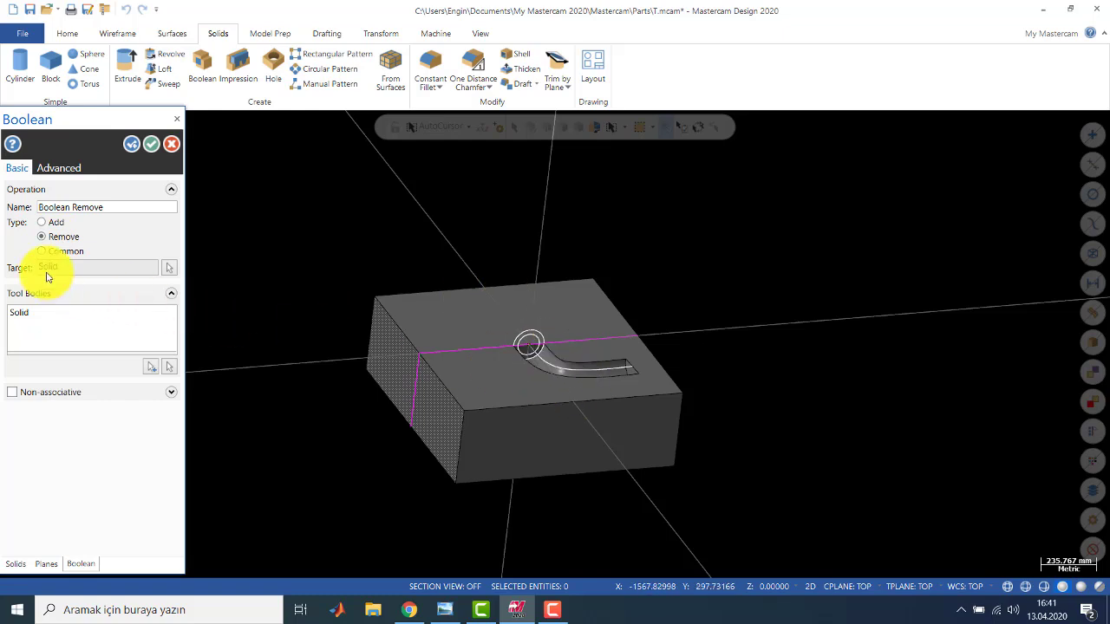
left_click(50, 251)
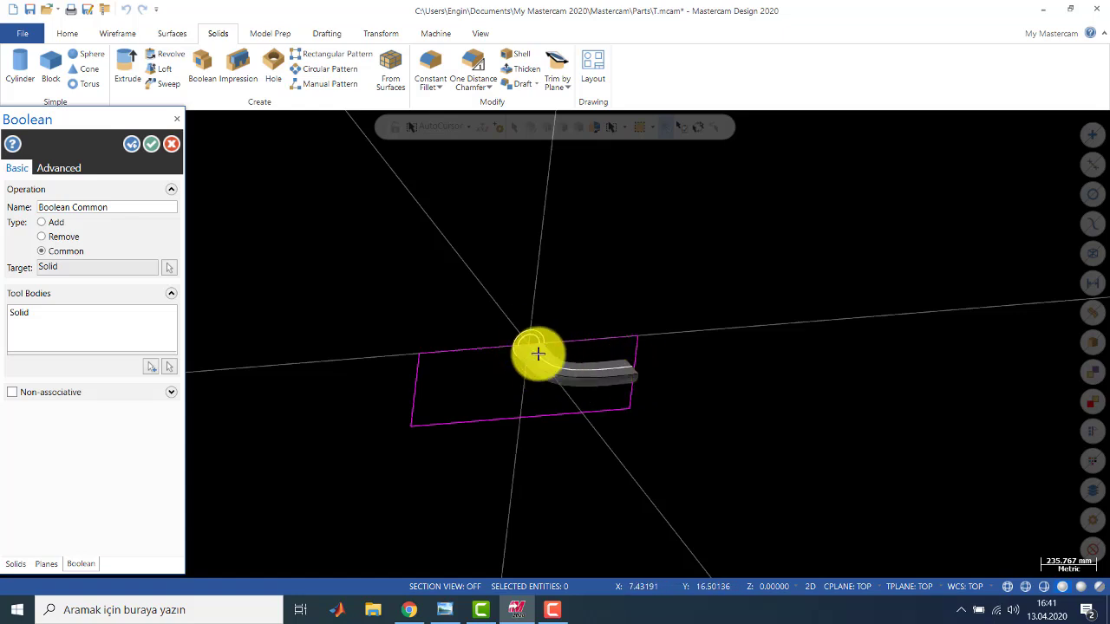
left_click(52, 237)
middle_click_drag(624, 347, 537, 357)
scroll(520, 369, "up", 4)
middle_click_drag(456, 385, 503, 457)
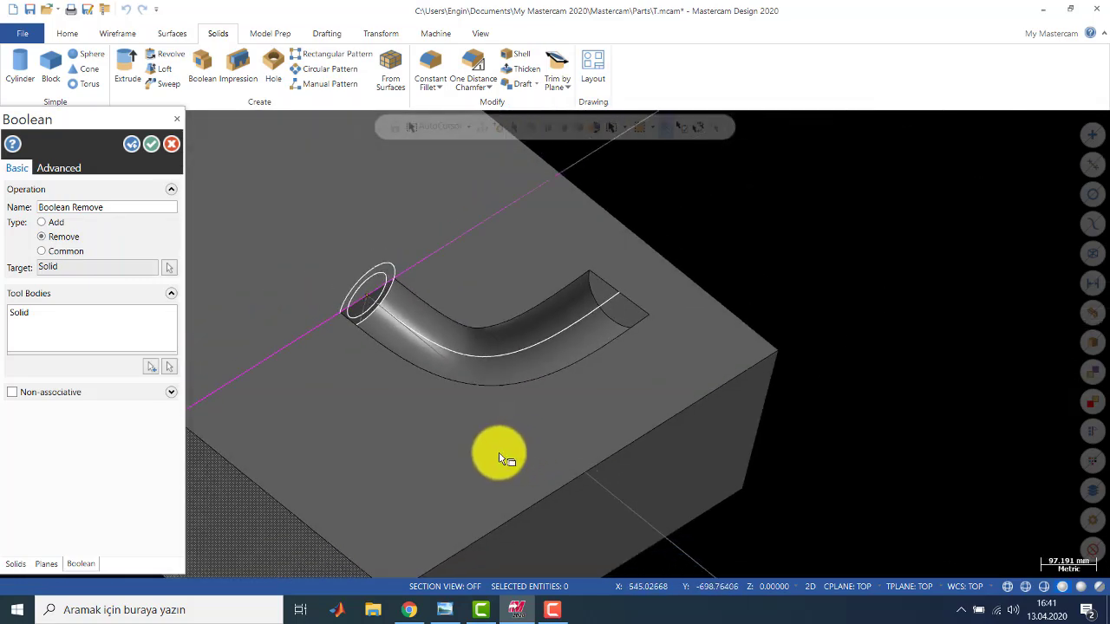
scroll(486, 428, "down", 4)
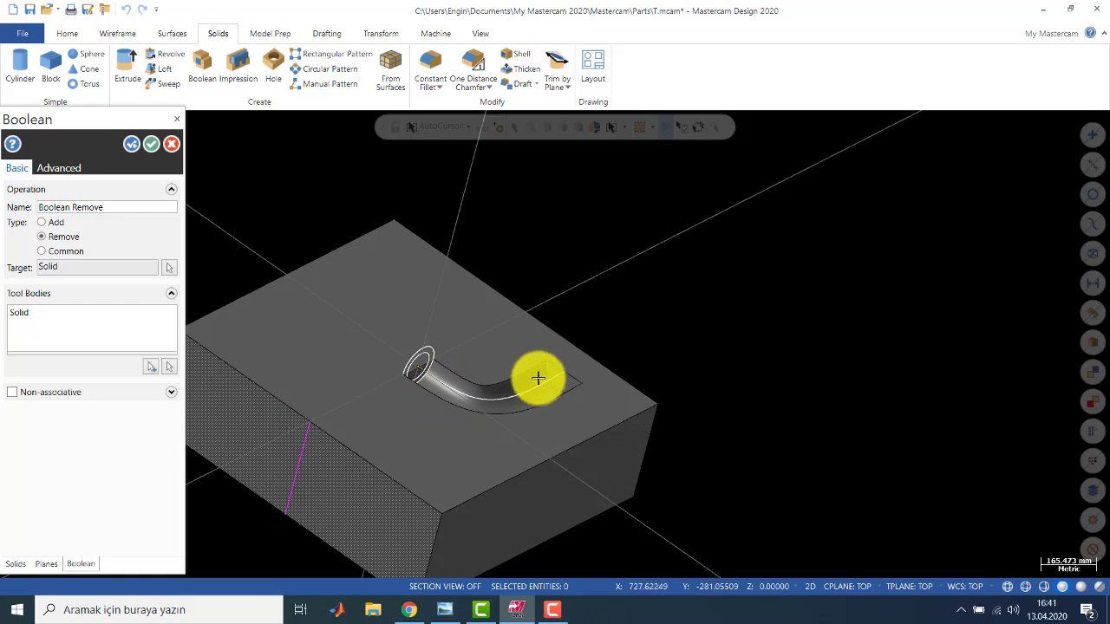
left_click(150, 151)
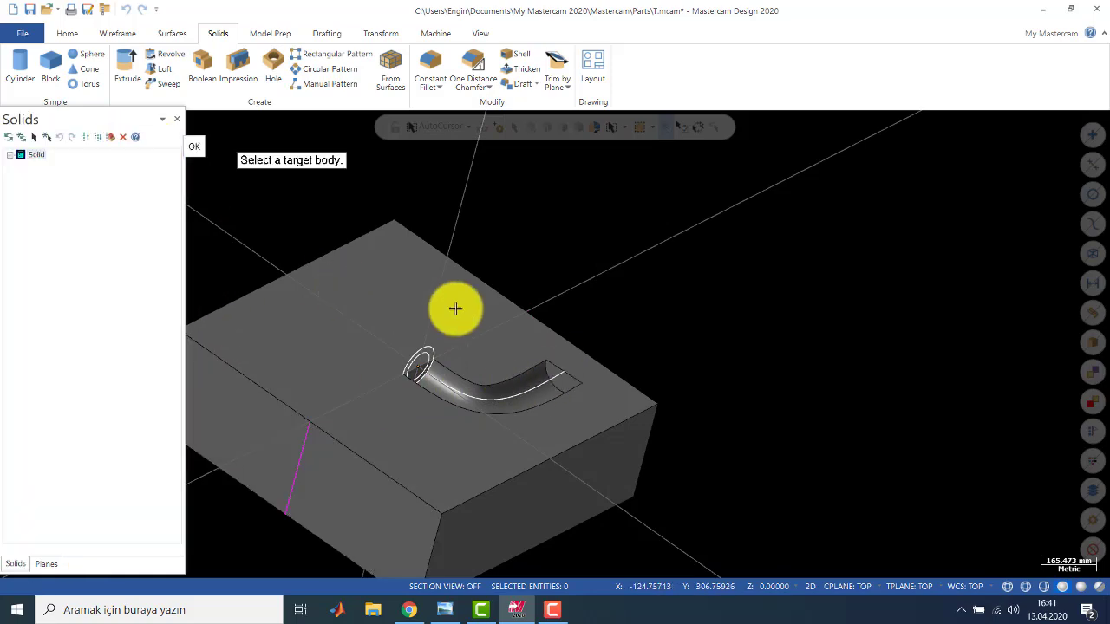
scroll(477, 386, "down", 4)
middle_click_drag(383, 423, 466, 434)
scroll(429, 452, "up", 2)
scroll(387, 416, "down", 1)
scroll(387, 416, "down", 1)
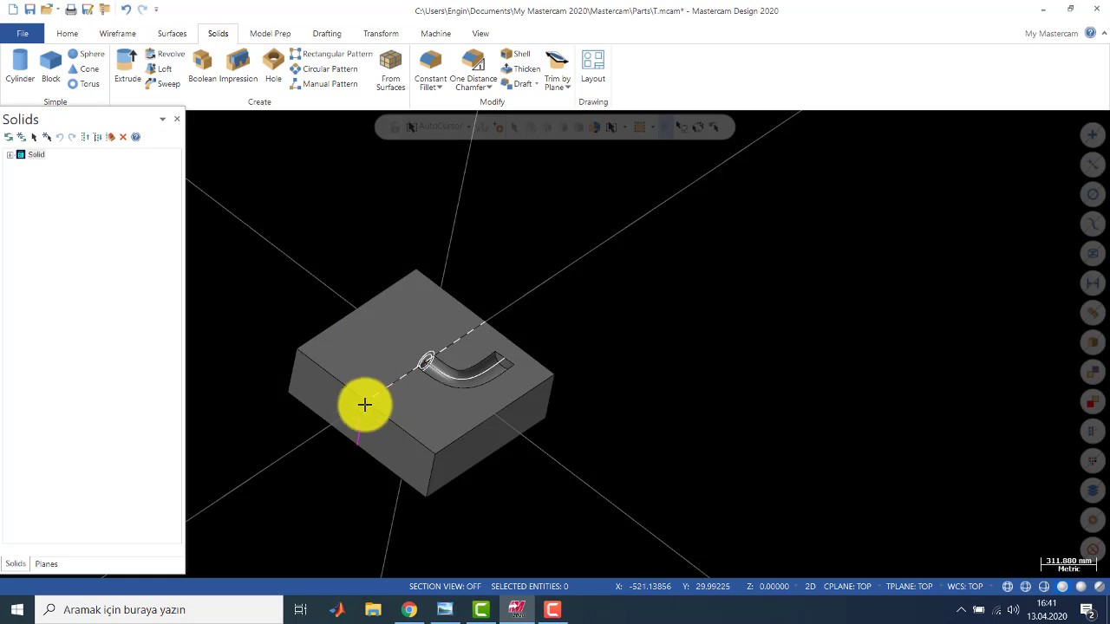
Examine the block and its bent cavity in the Top, Front and isometric views and while orbiting the model
scroll(321, 409, "down", 2)
scroll(286, 421, "up", 2)
middle_click_drag(285, 421, 322, 235)
right_click(322, 235)
left_click(355, 309)
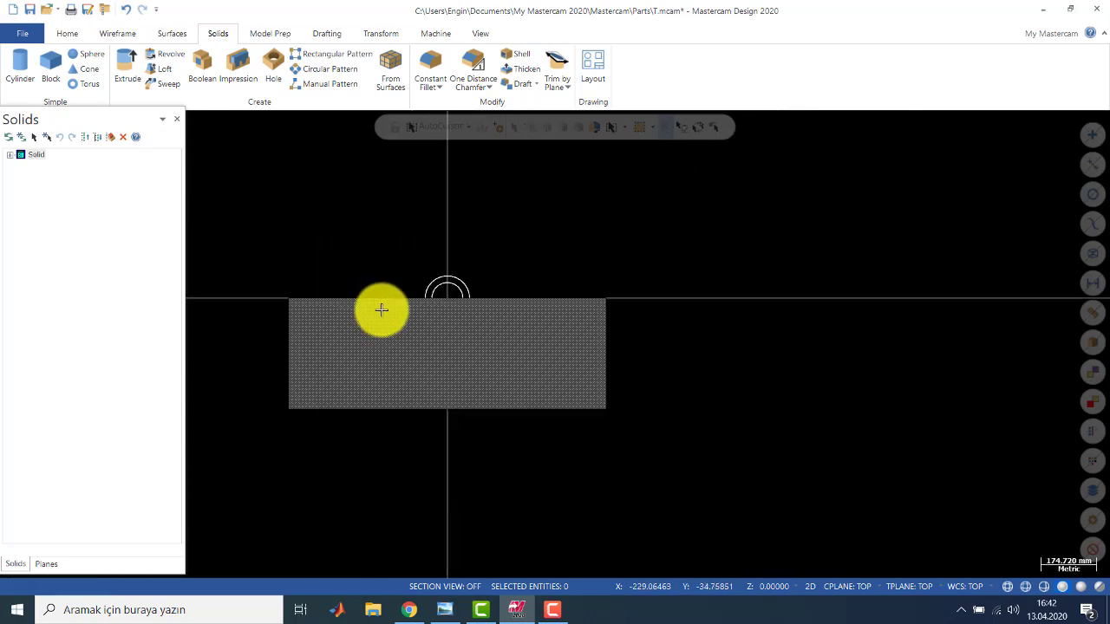
right_click(435, 234)
left_click(442, 326)
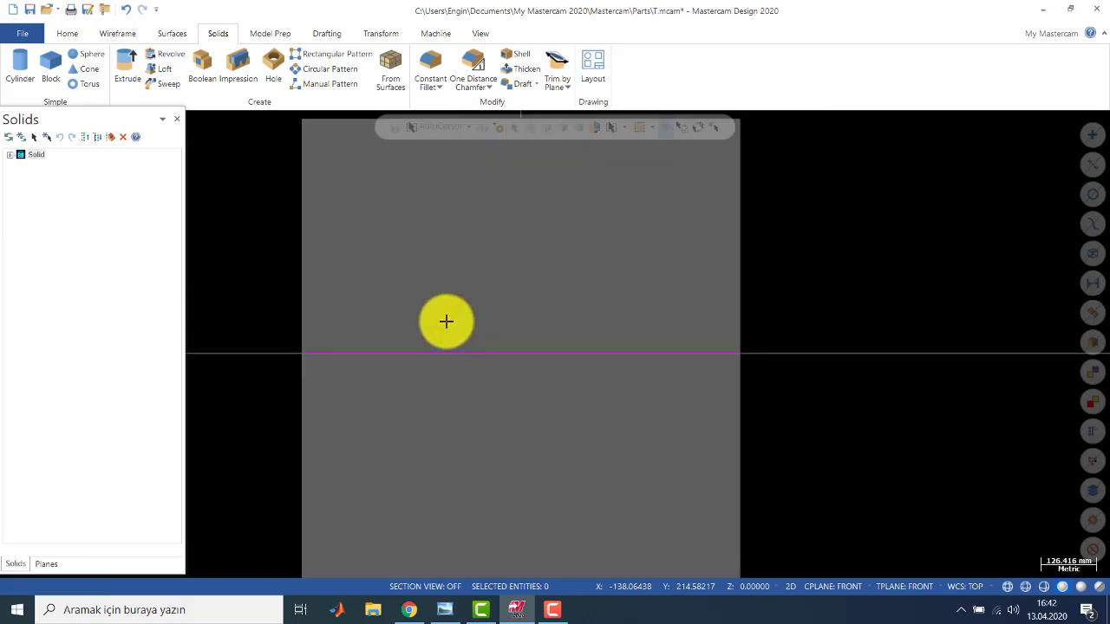
right_click(458, 212)
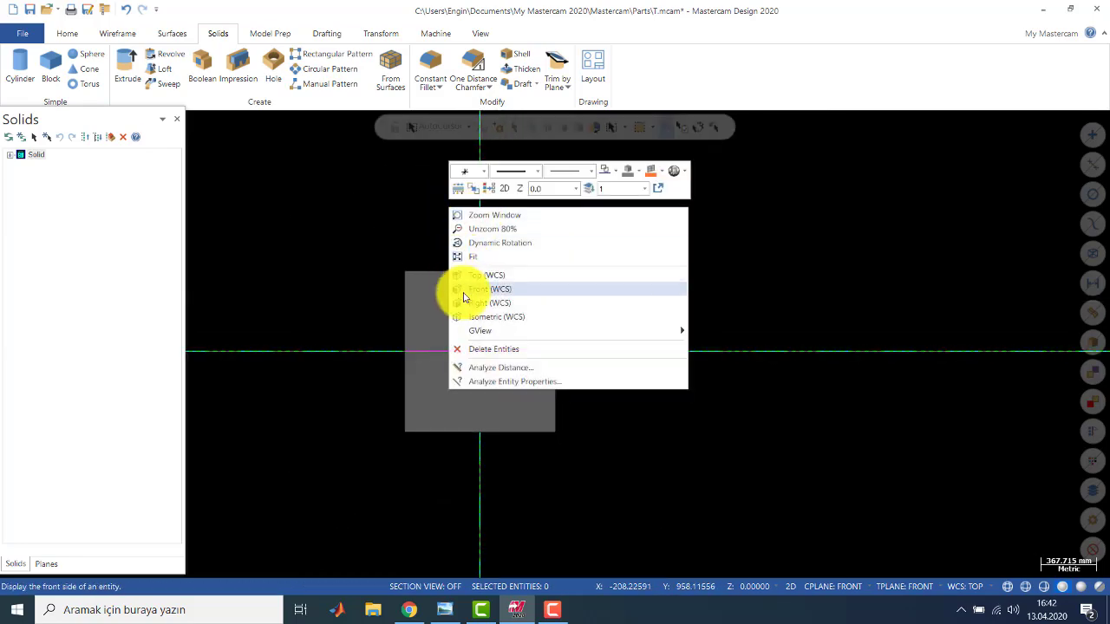
left_click(475, 294)
middle_click_drag(385, 285, 620, 233)
right_click(619, 231)
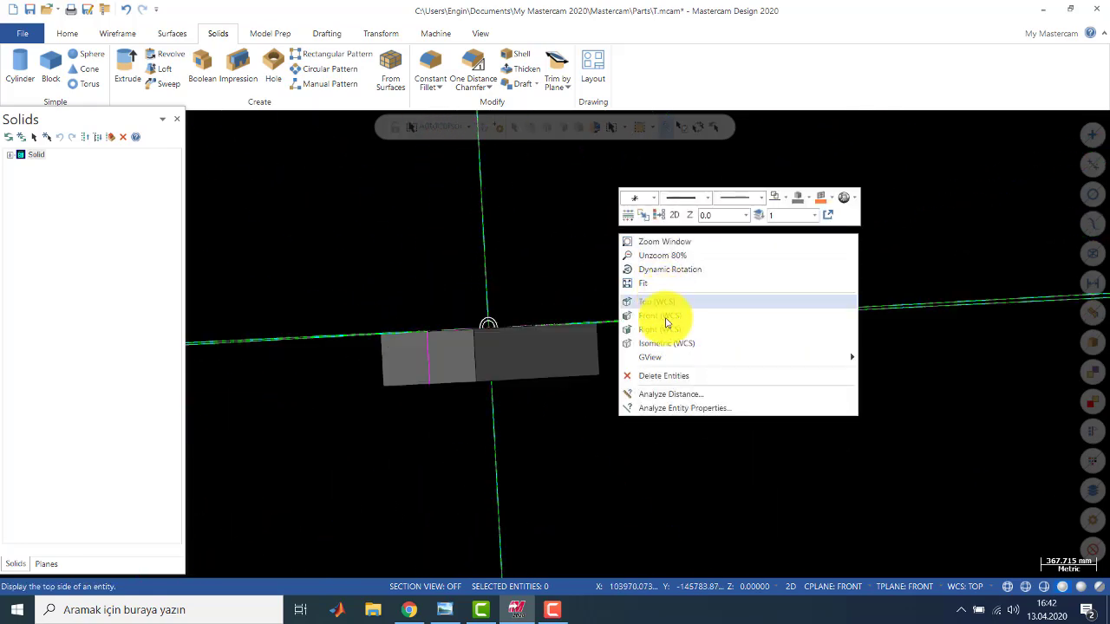
left_click(663, 345)
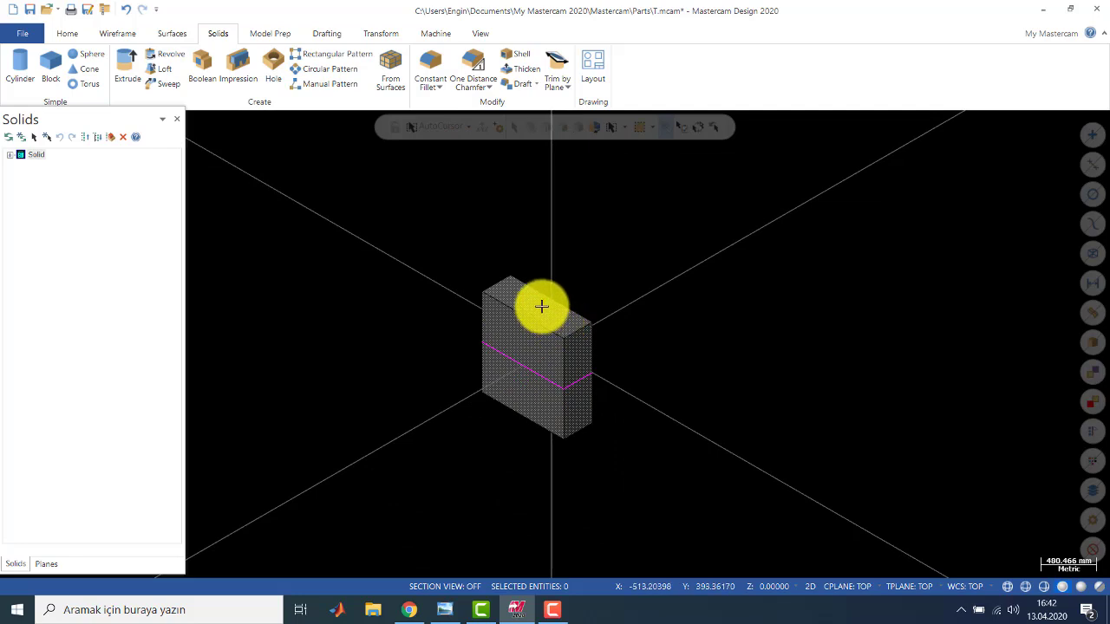
right_click(526, 260)
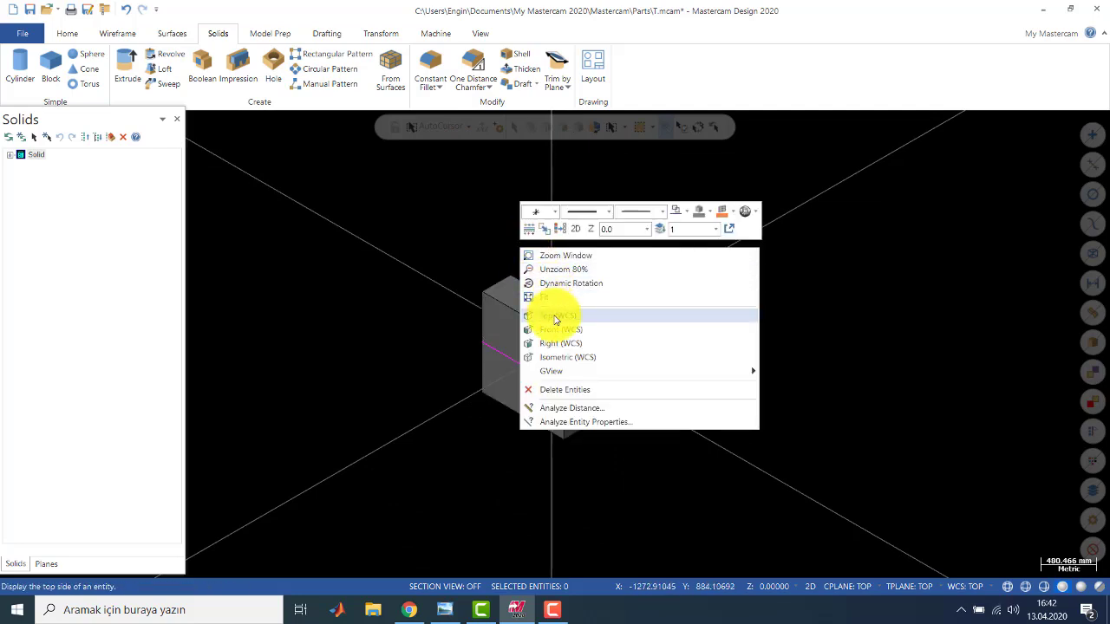
left_click(555, 316)
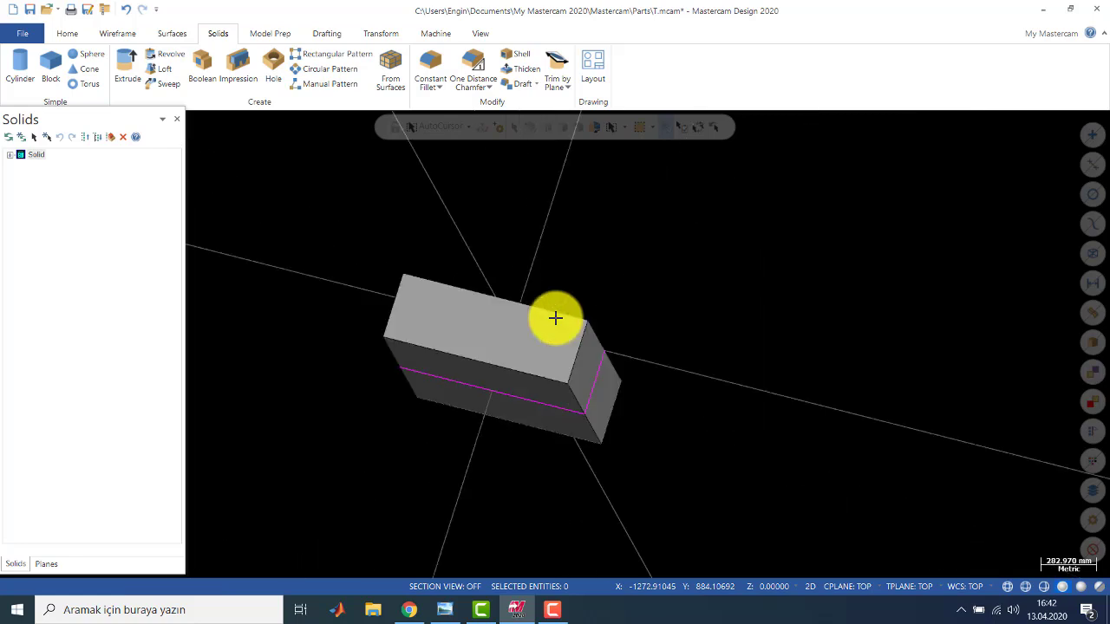
right_click(639, 245)
left_click(674, 355)
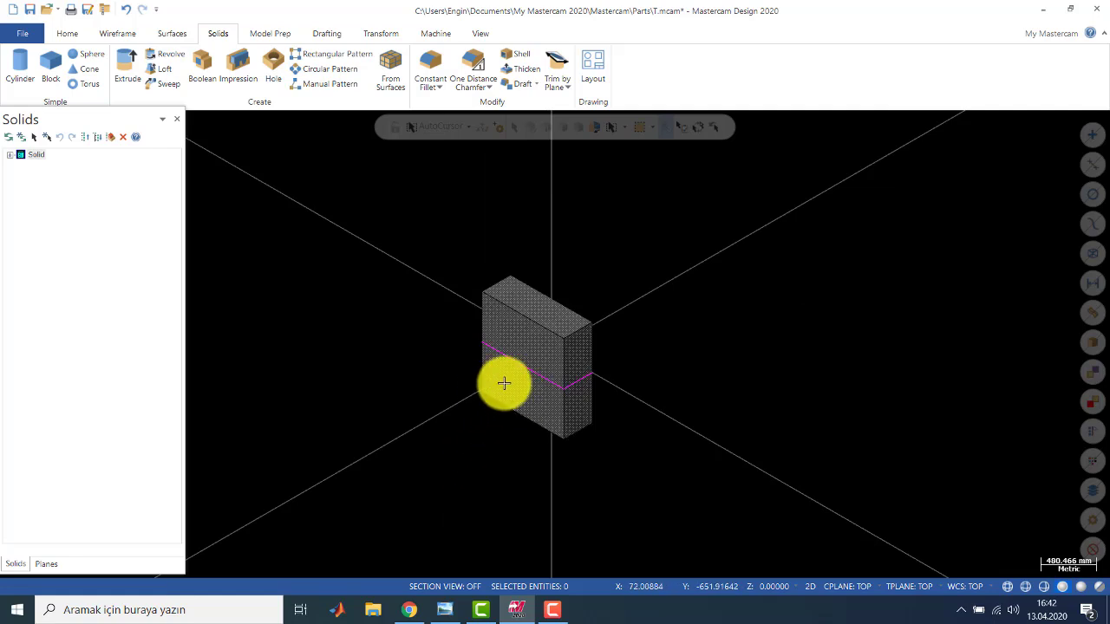
Move the entire model from the Top plane to the Front plane with Translate to Plane
left_click_drag(579, 448, 295, 275)
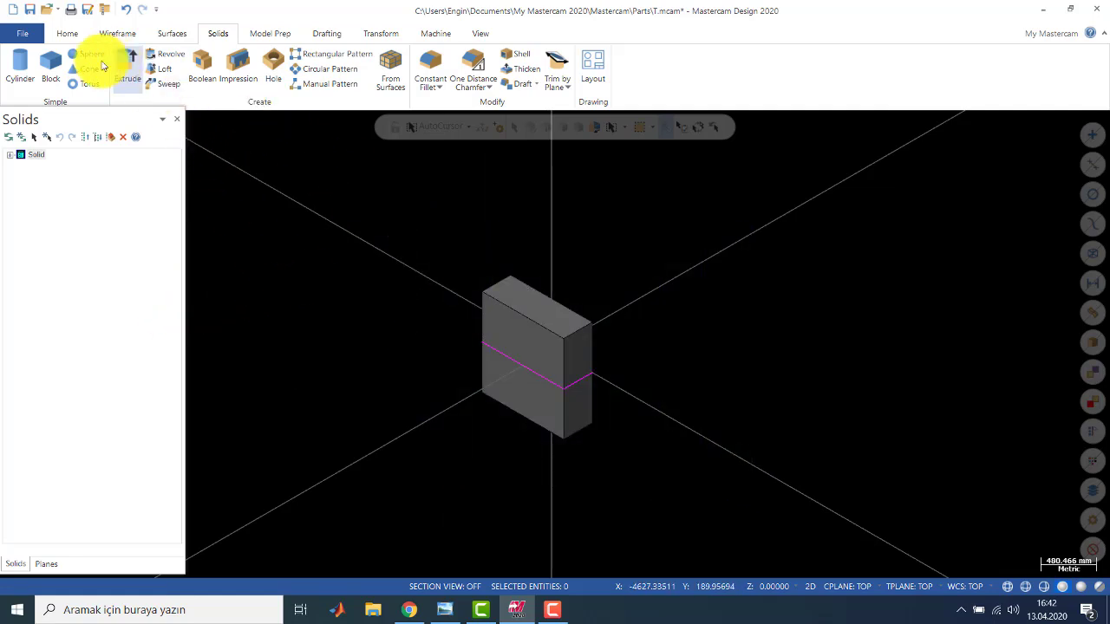
left_click(382, 35)
left_click(55, 87)
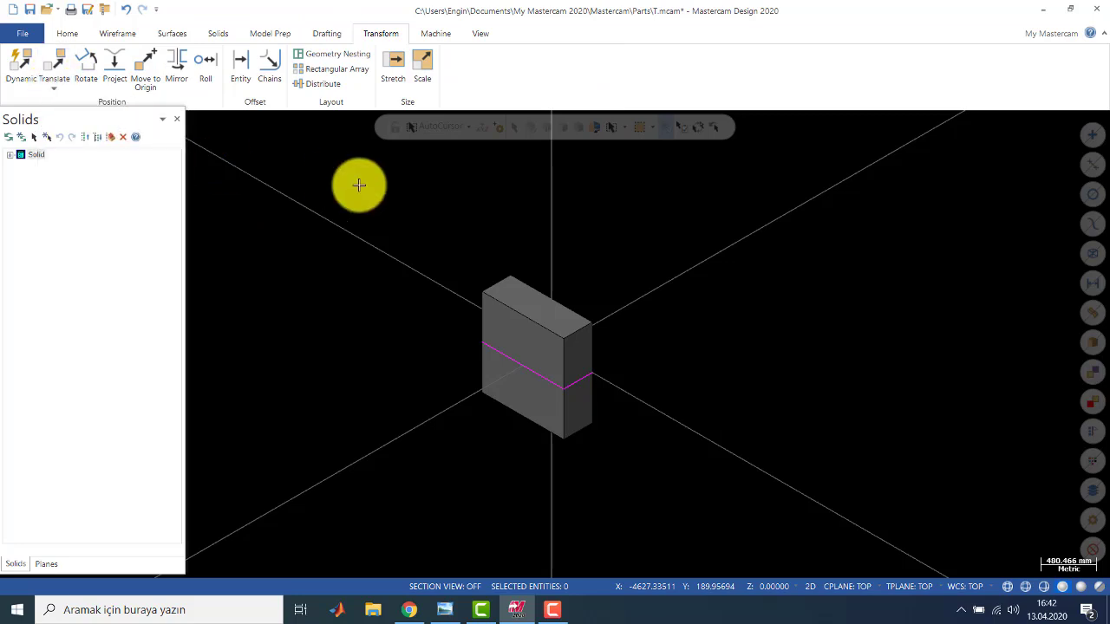
left_click_drag(369, 222, 763, 523)
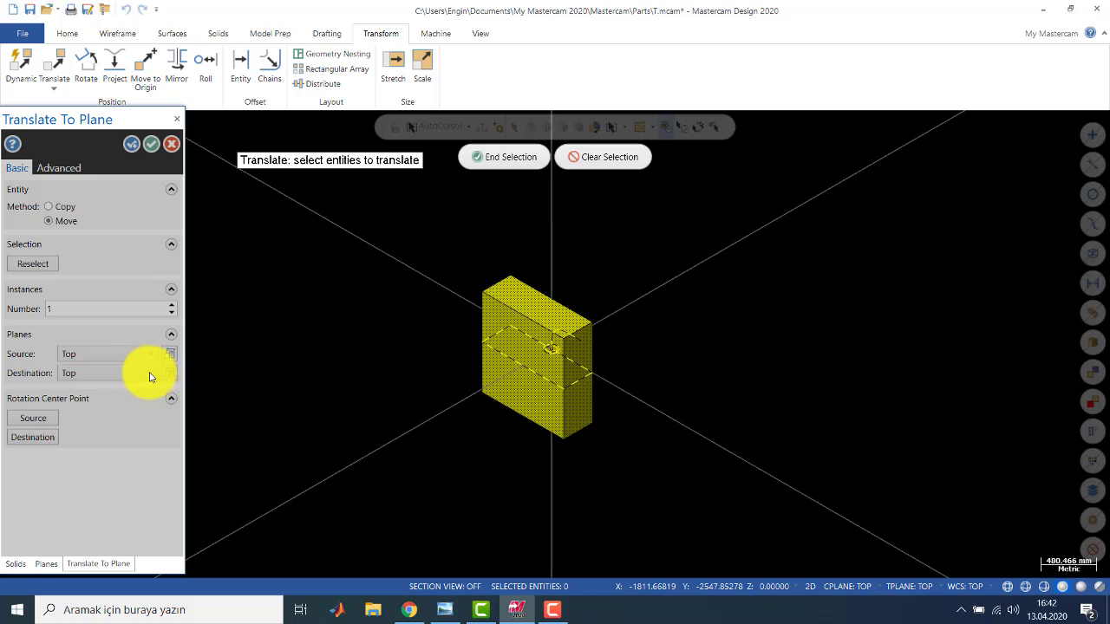
left_click(475, 157)
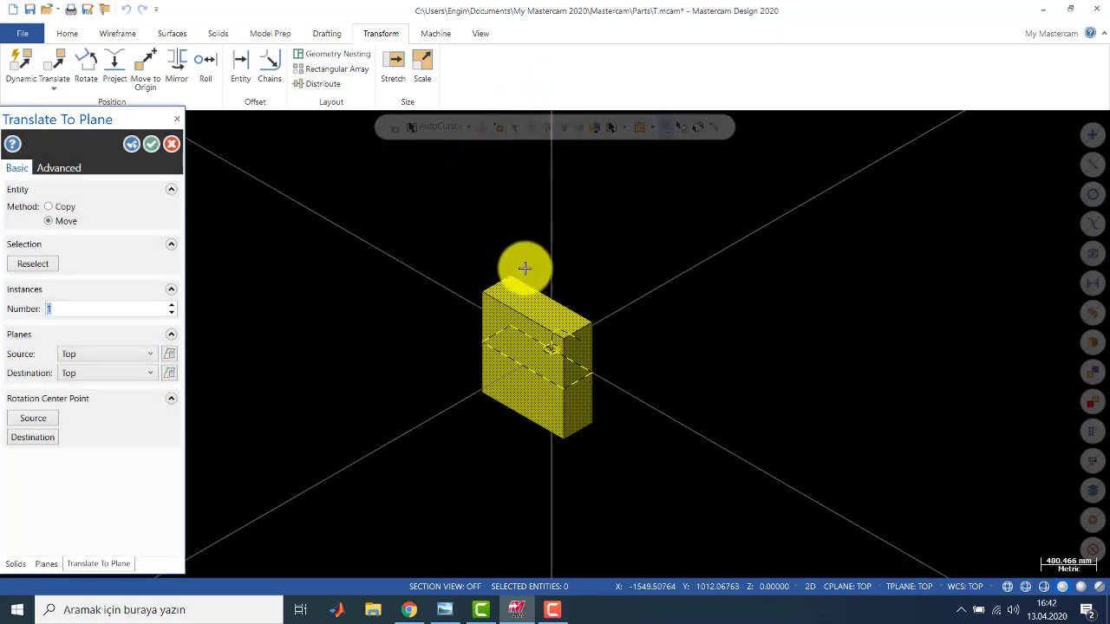
left_click(149, 375)
left_click(85, 404)
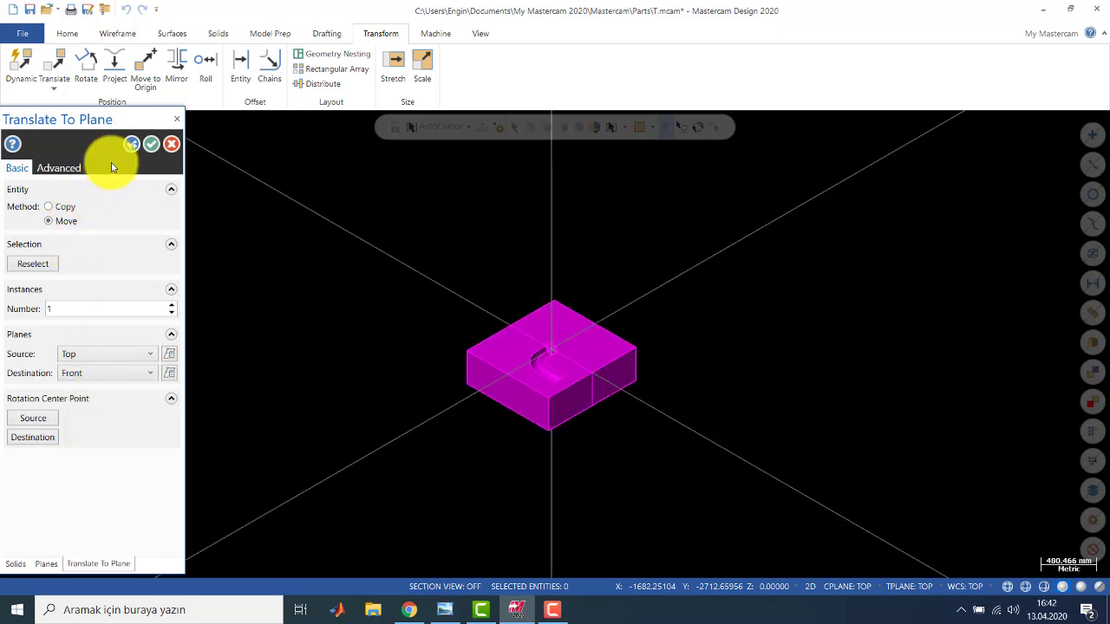
left_click(149, 149)
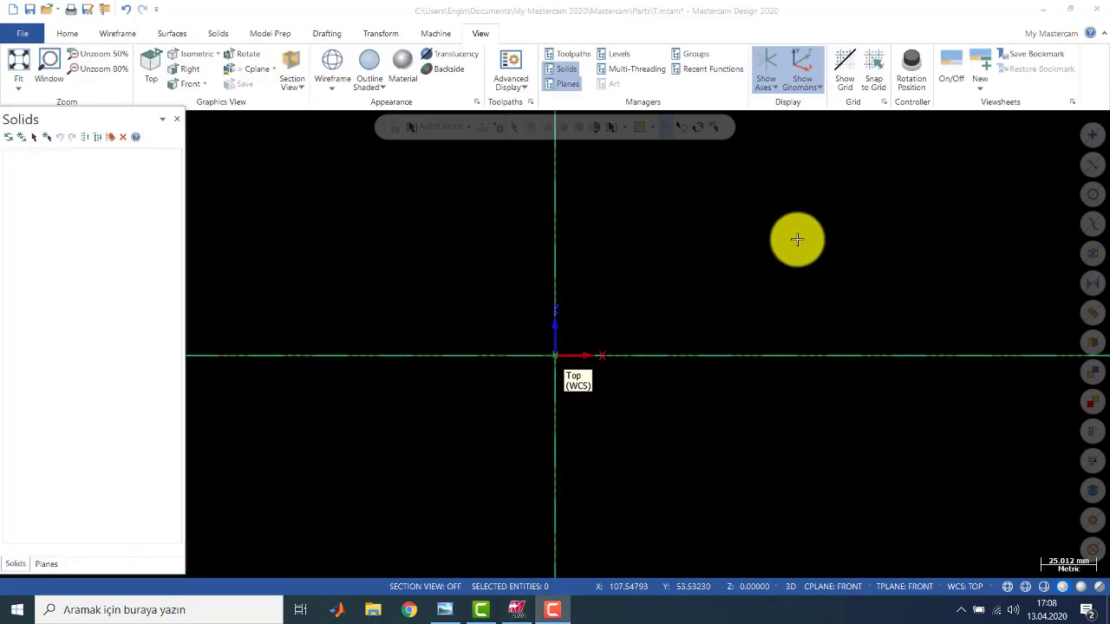
Examine the axis gnomon of the empty workspace in the isometric and Top views, toggling its display
right_click(792, 236)
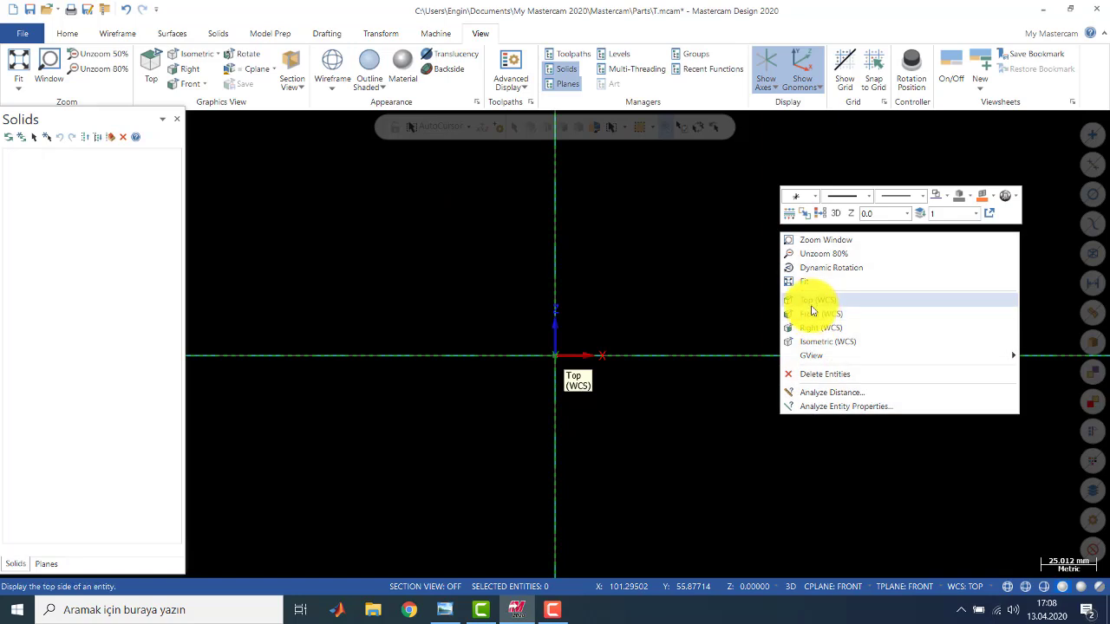
left_click(817, 341)
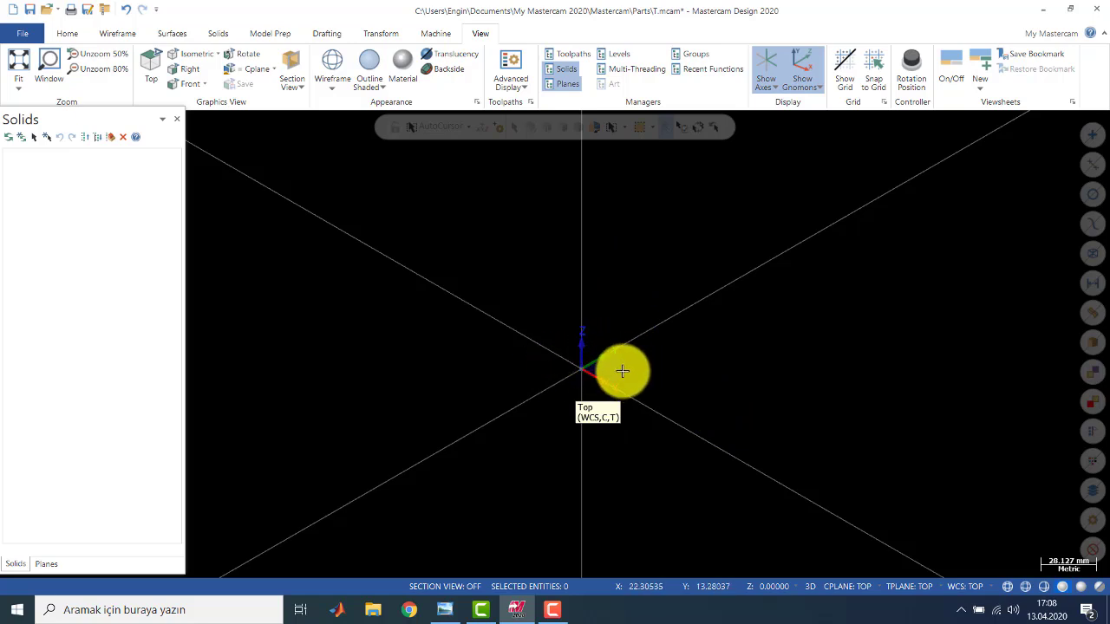
key("Left")
key("Left")
key("Right")
key("Up")
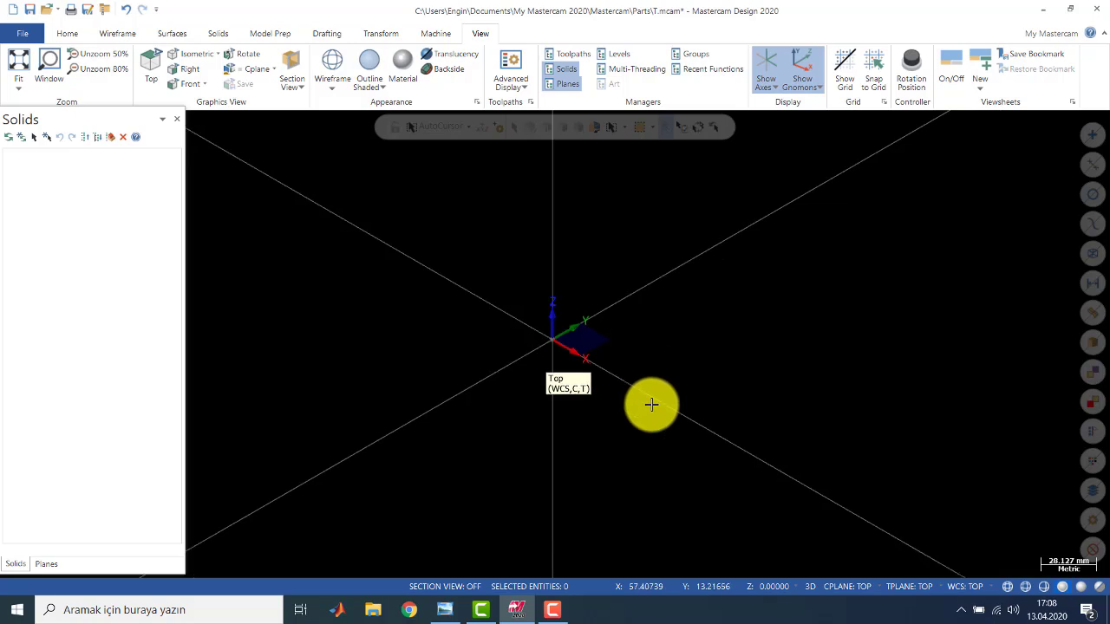
key("Up")
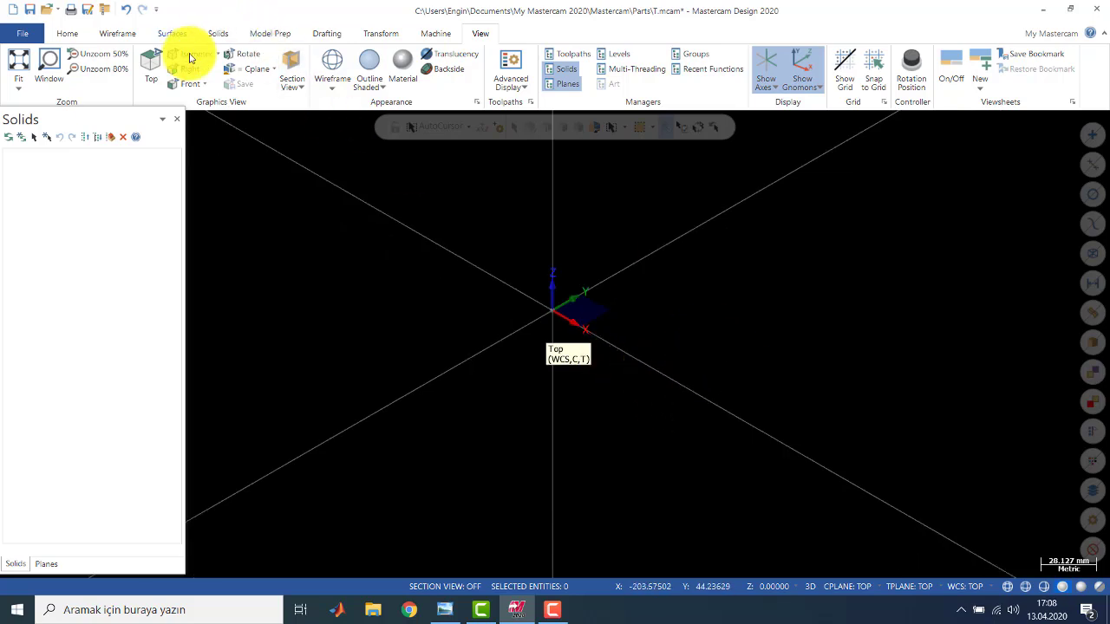
left_click(213, 34)
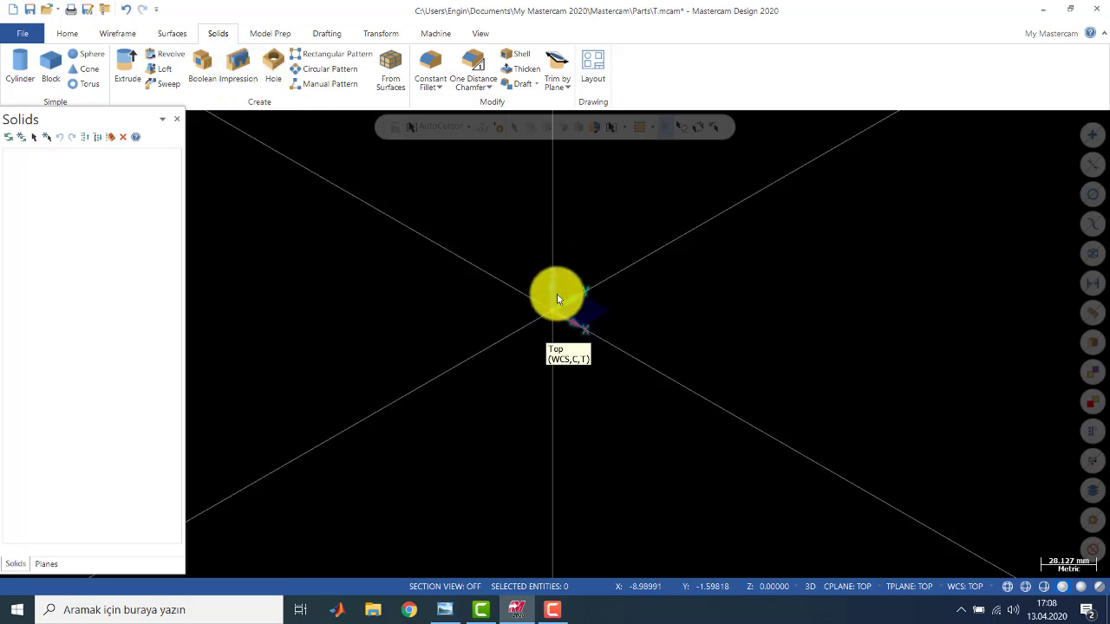
left_click(246, 78)
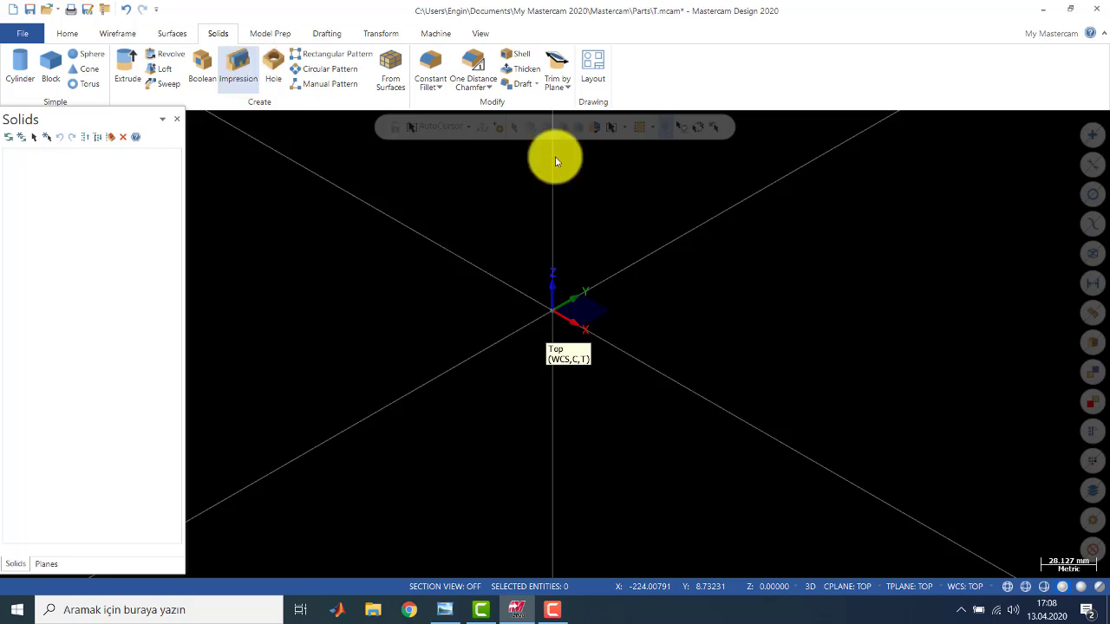
middle_click_drag(564, 266, 568, 292)
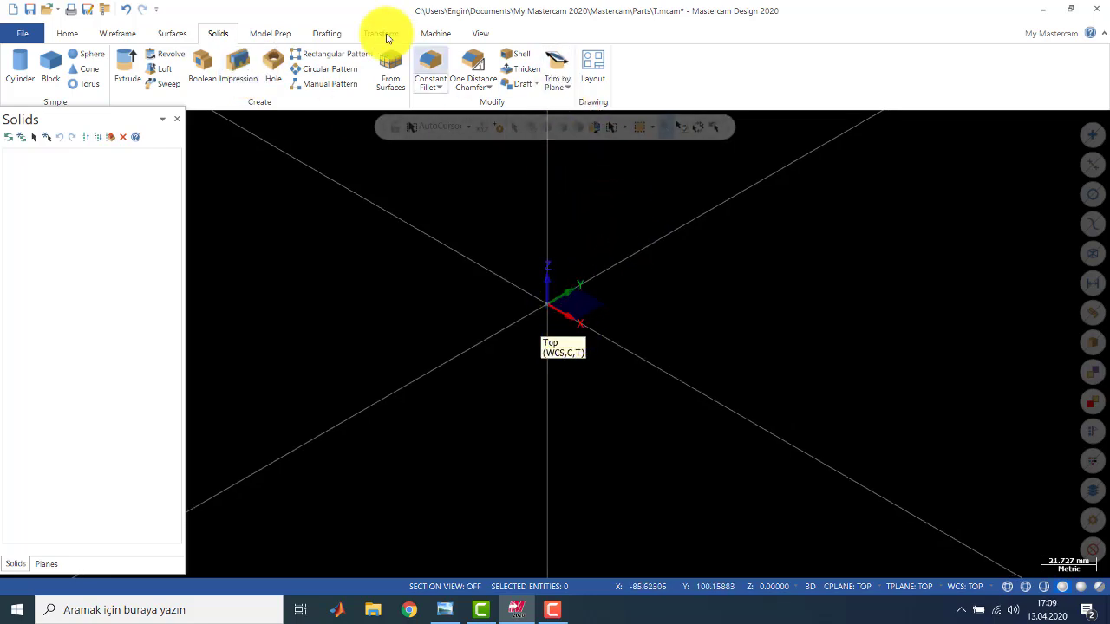
left_click(479, 33)
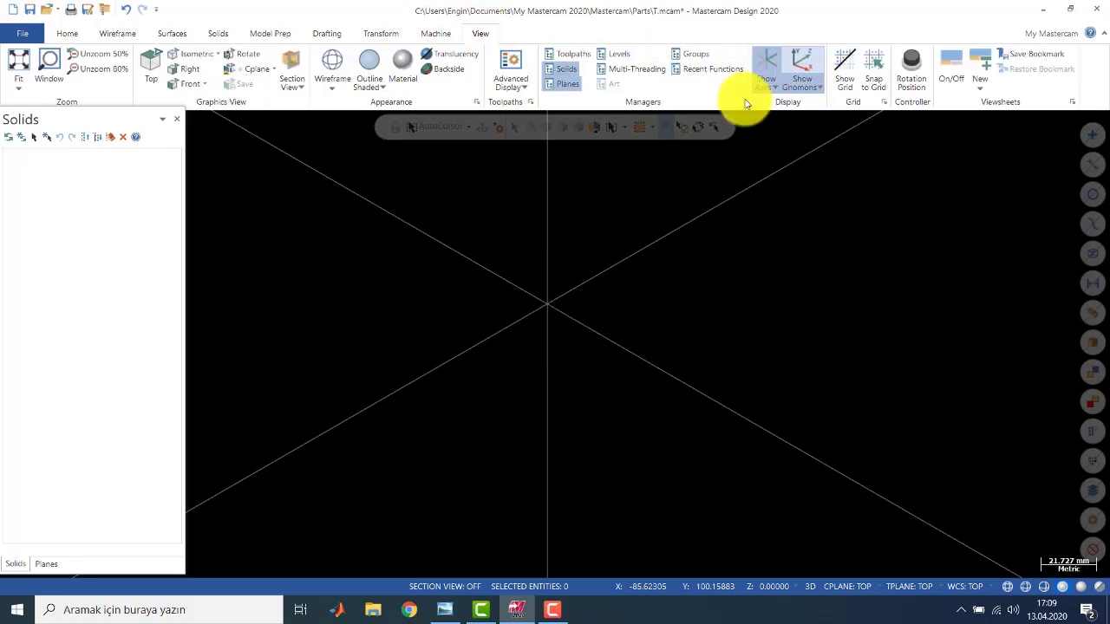
left_click(803, 62)
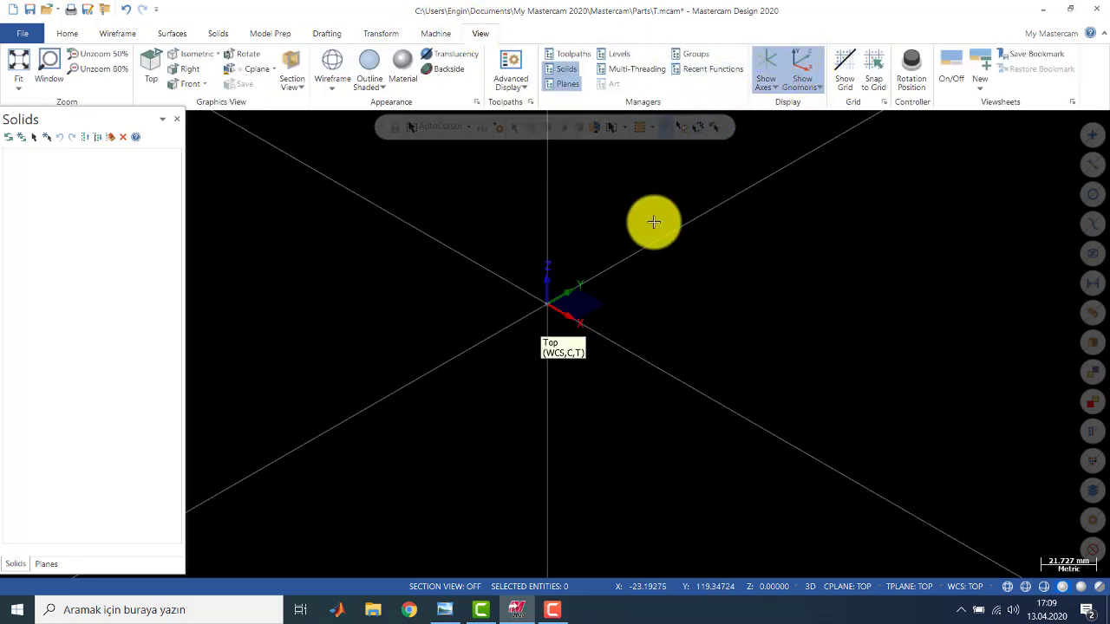
right_click(624, 224)
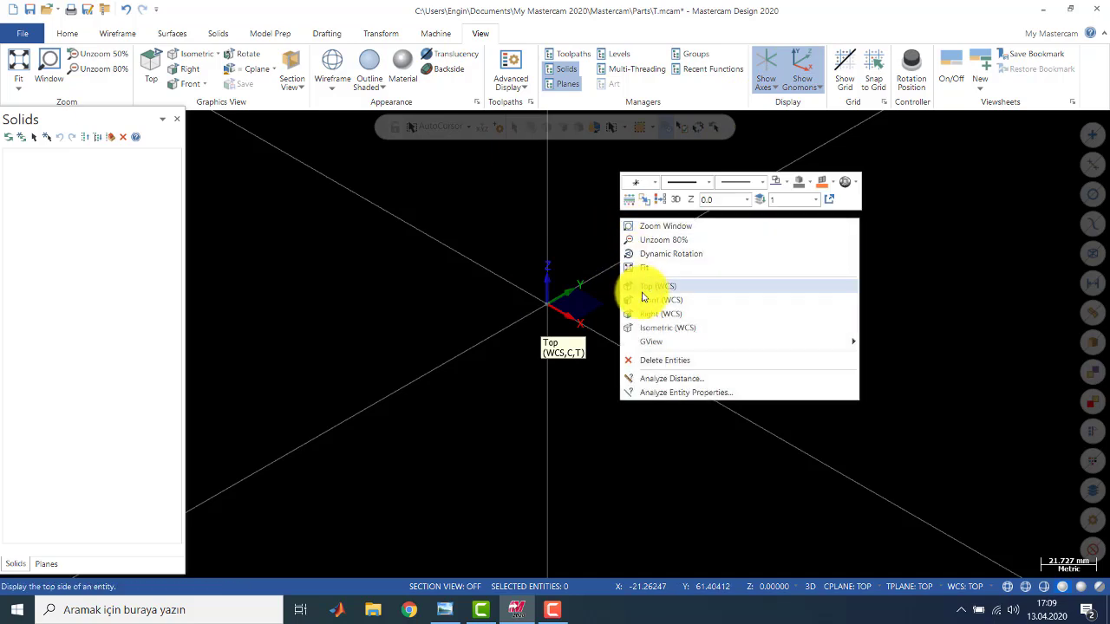
left_click(642, 290)
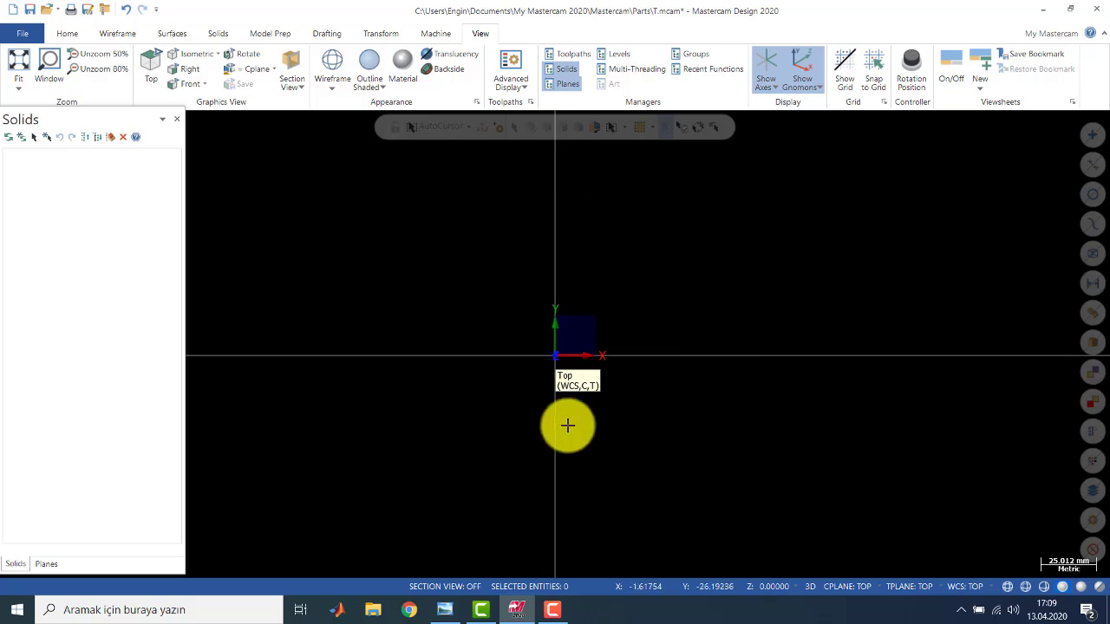
right_click(659, 270)
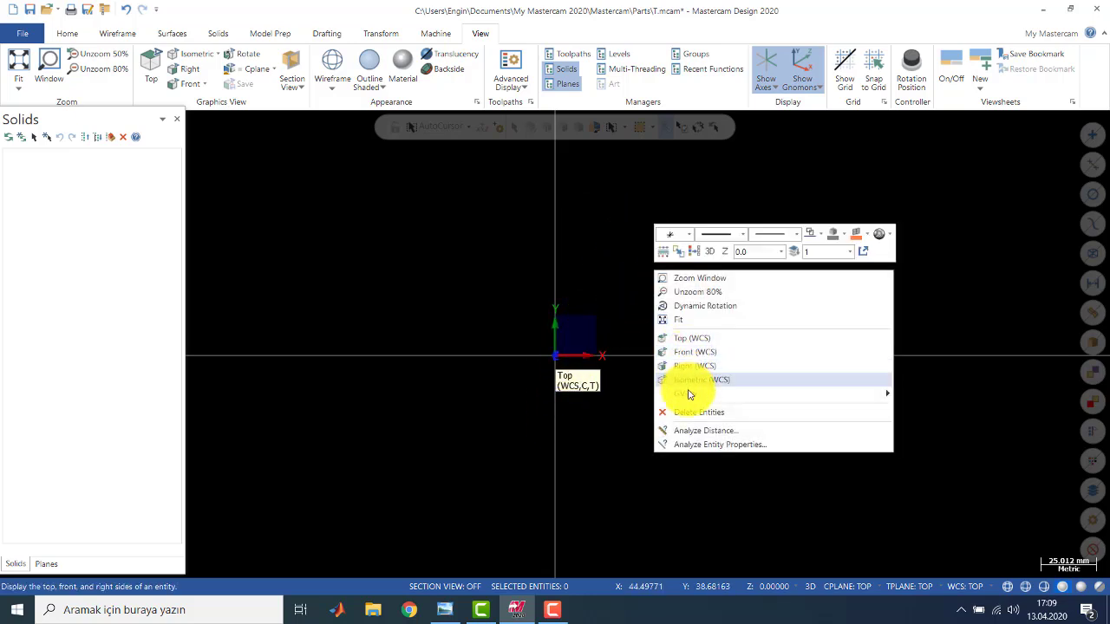
left_click(689, 379)
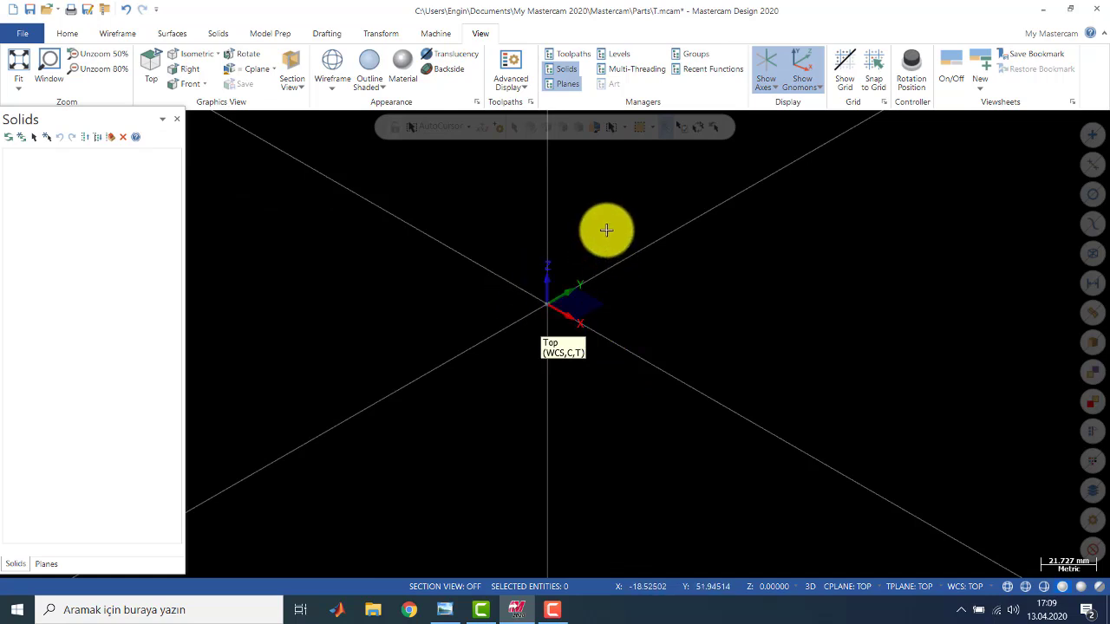
Set the view to Top (WCS) and hide the gnomons while starting the Line Endpoints command
right_click(607, 230)
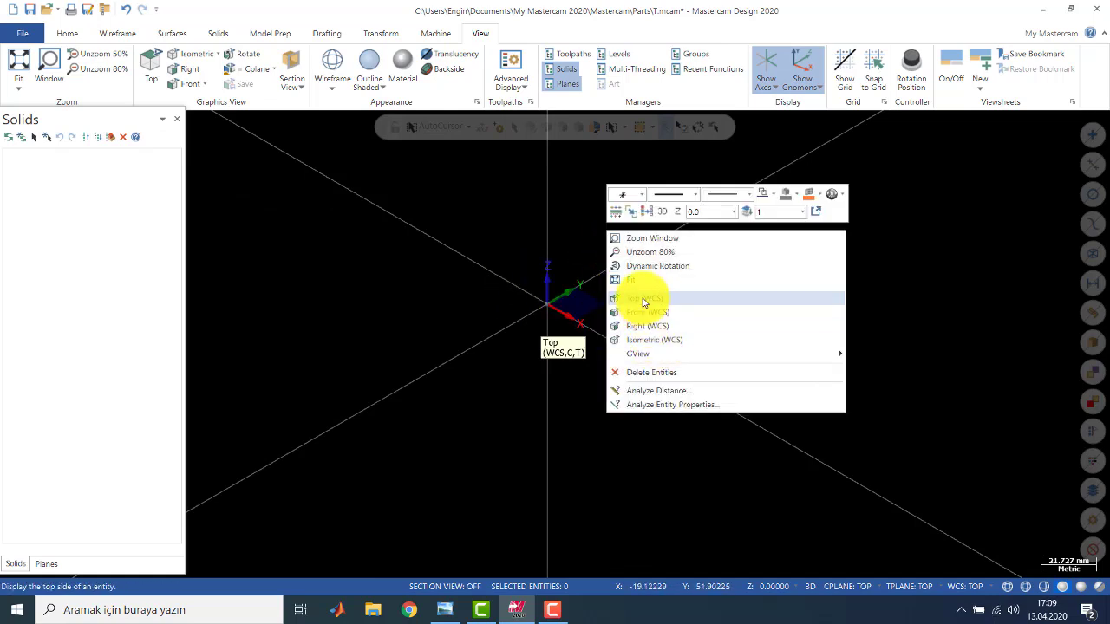
left_click(644, 300)
left_click(117, 35)
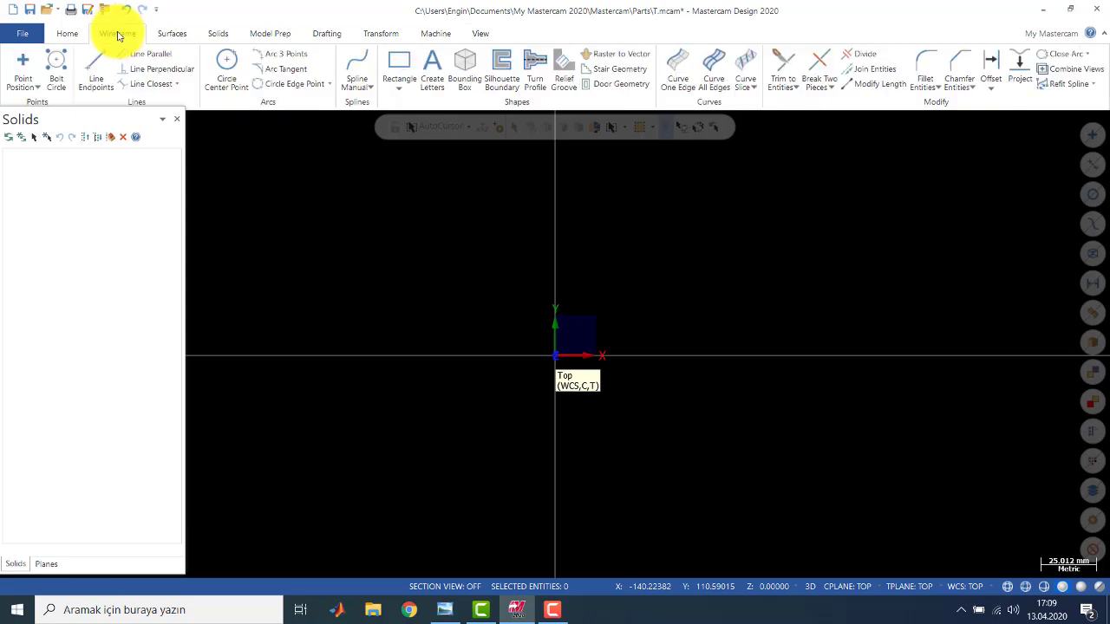
left_click(94, 67)
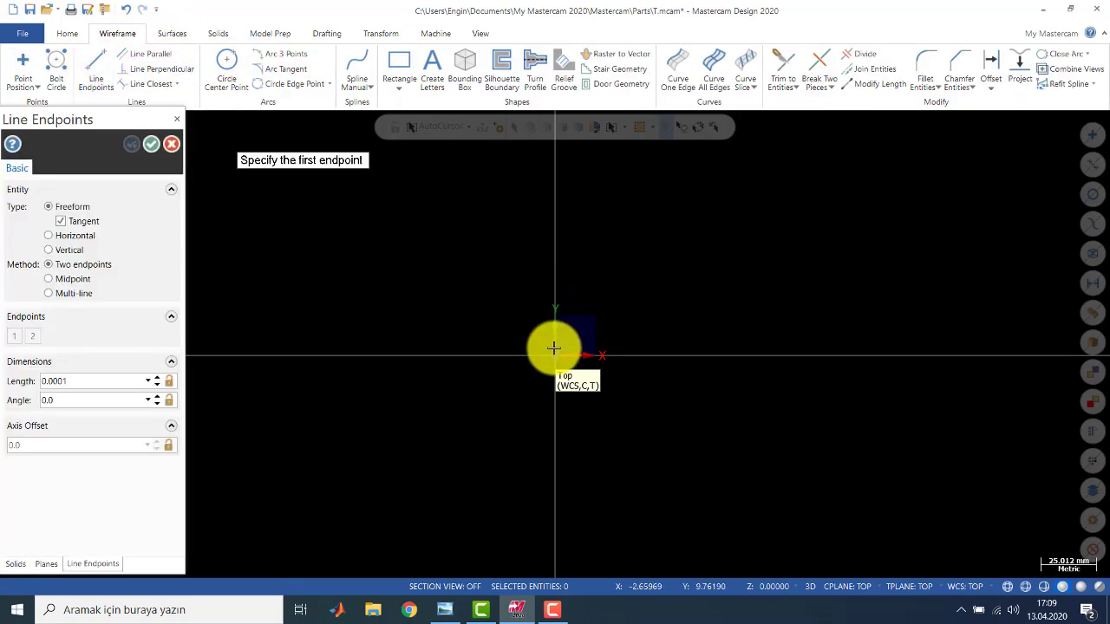
left_click(480, 33)
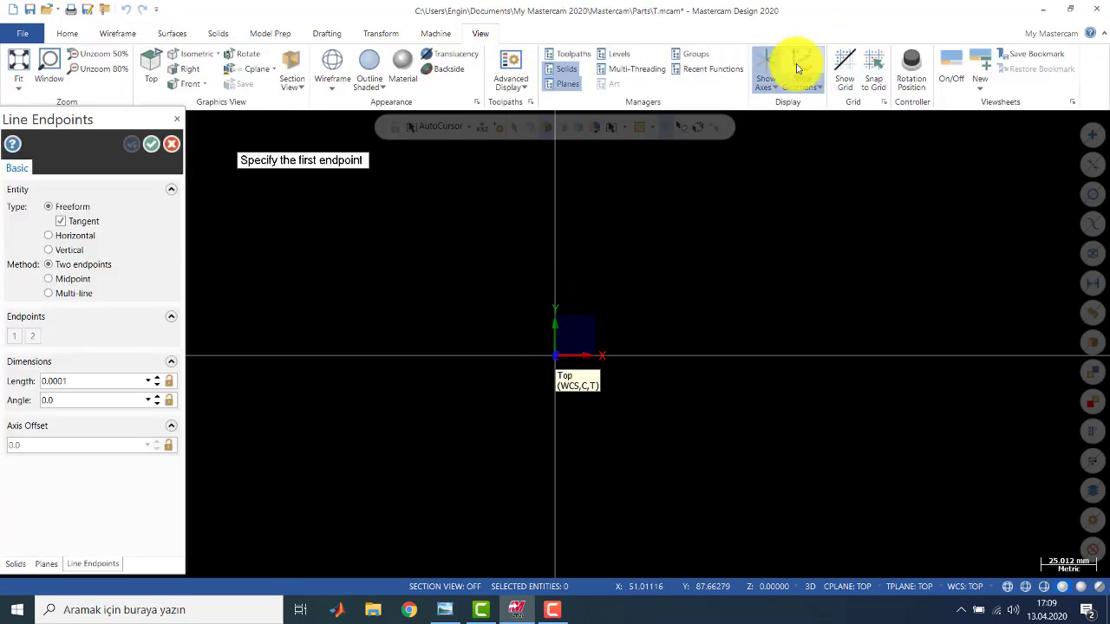
left_click(805, 65)
Draw a connected multi-line stepped profile from the origin, about 65 mm wide and 33 mm tall, with its lowest step running past the Y axis
left_click(555, 356)
left_click(700, 348)
left_click(62, 298)
left_click(701, 355)
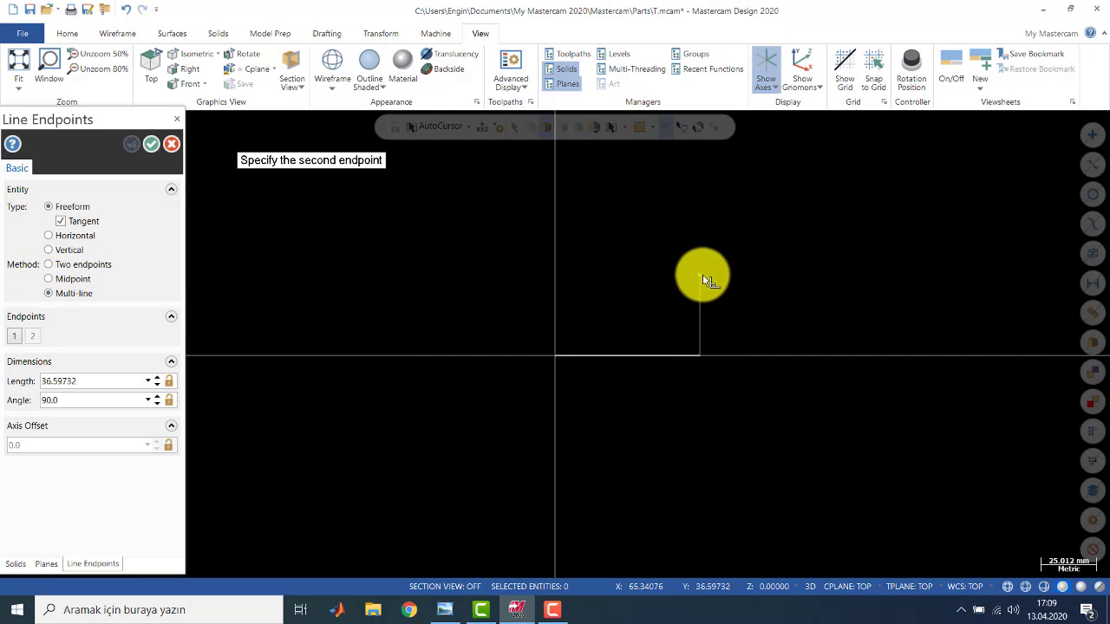
left_click(702, 282)
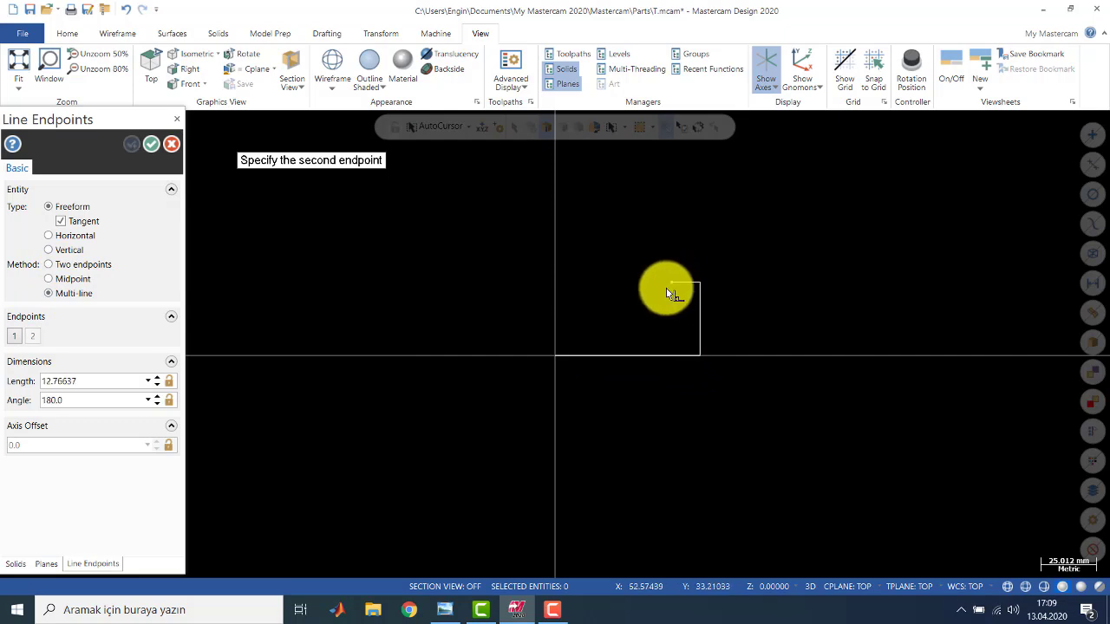
left_click(619, 306)
left_click(591, 323)
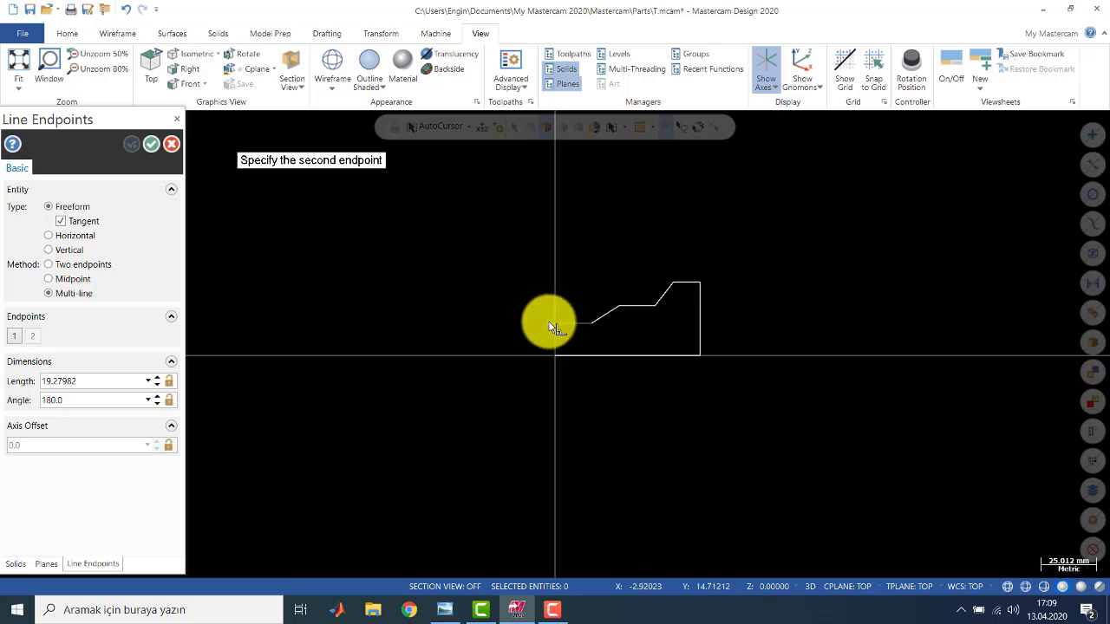
left_click(525, 325)
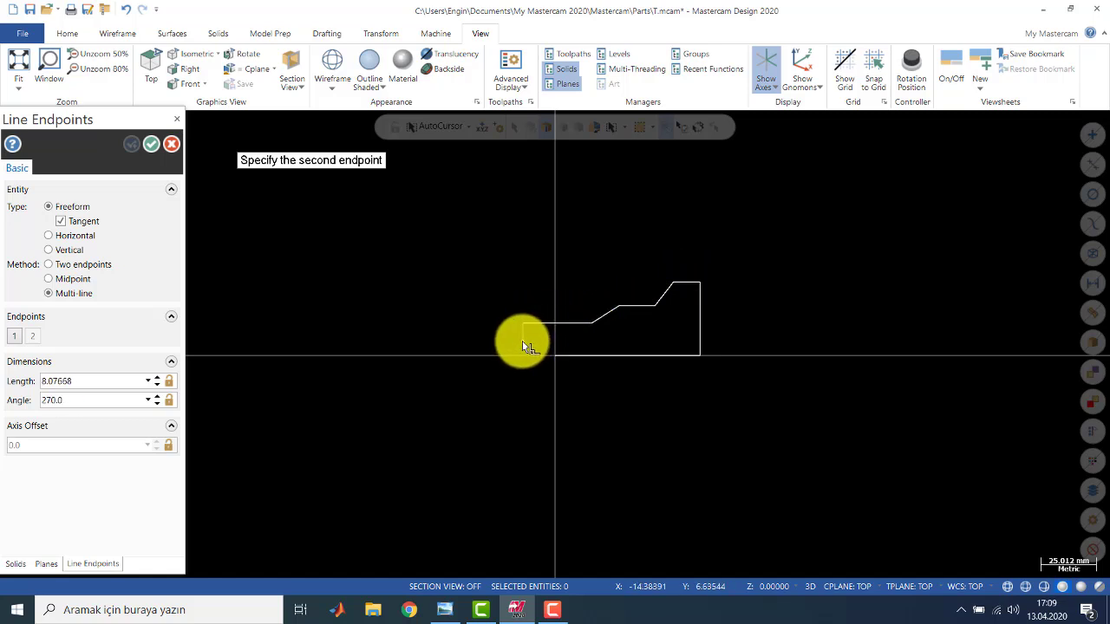
key("Escape")
Close the profile with a vertical line from the origin to its lowest step and divide away the overhang beyond the Y axis
left_click(117, 33)
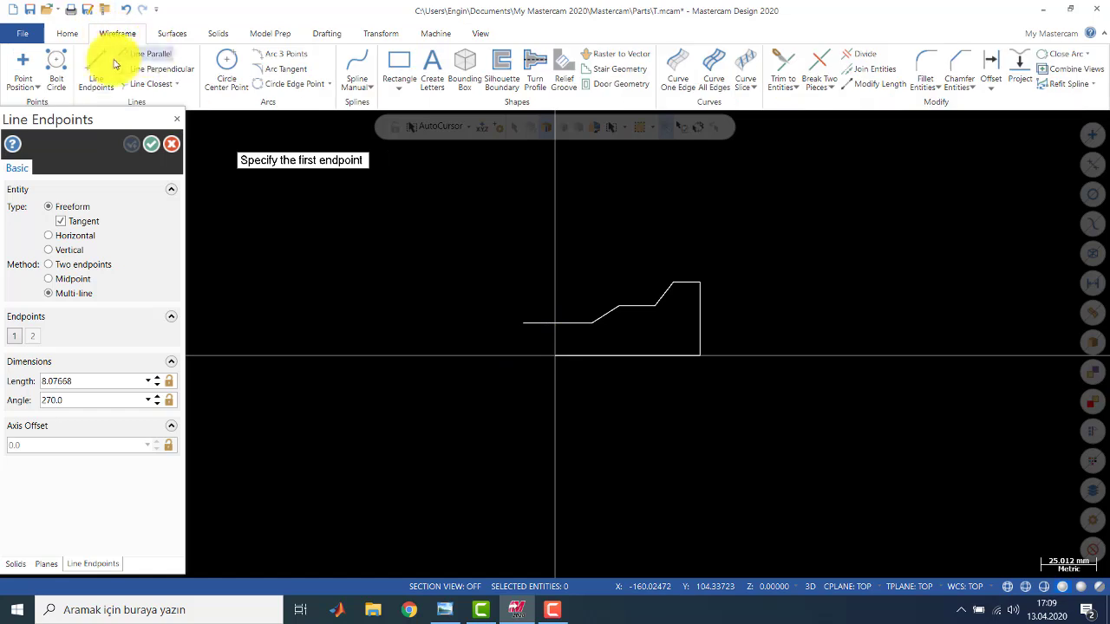
left_click(555, 356)
left_click(555, 323)
key("Escape")
left_click(859, 53)
left_click(532, 321)
key("Escape")
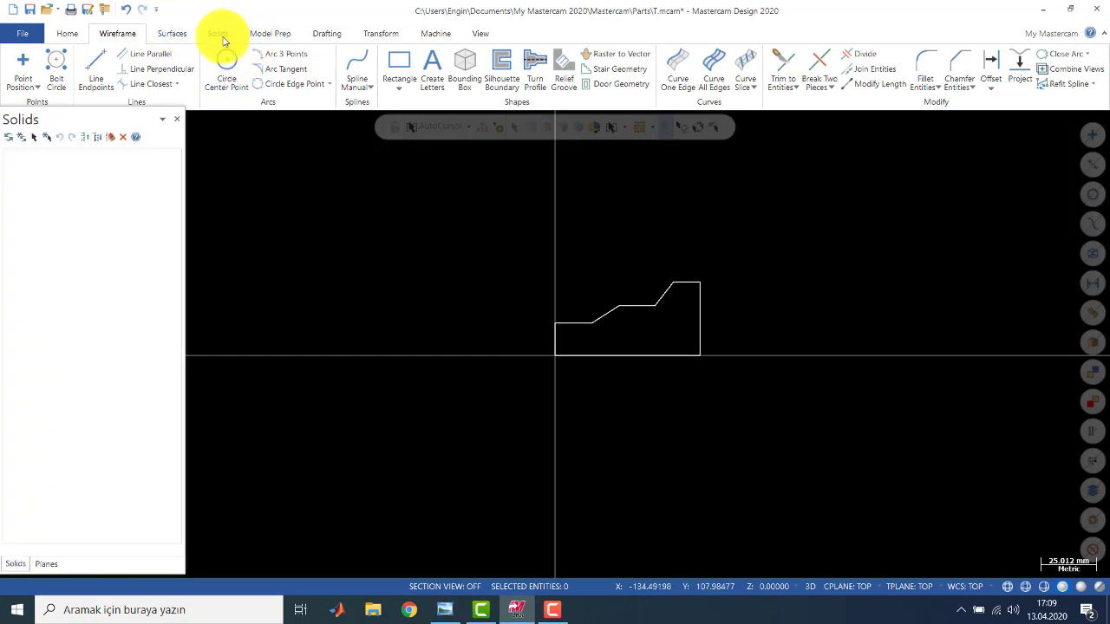
Revolve the closed stepped profile as a new body through 360° about its short vertical edge on the Y axis
left_click(227, 38)
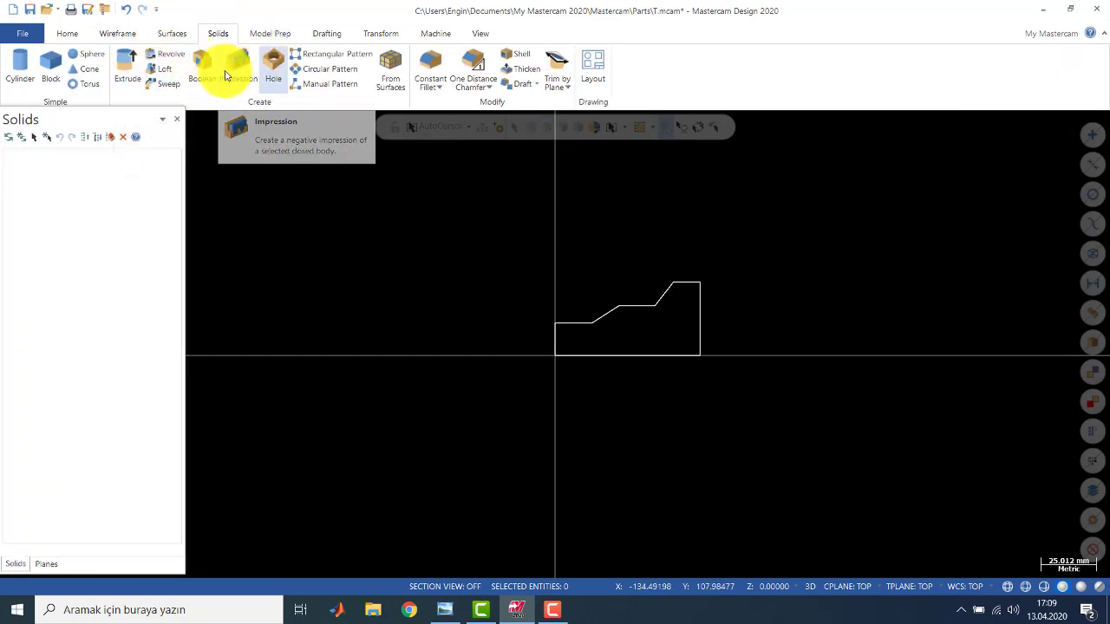
left_click(166, 53)
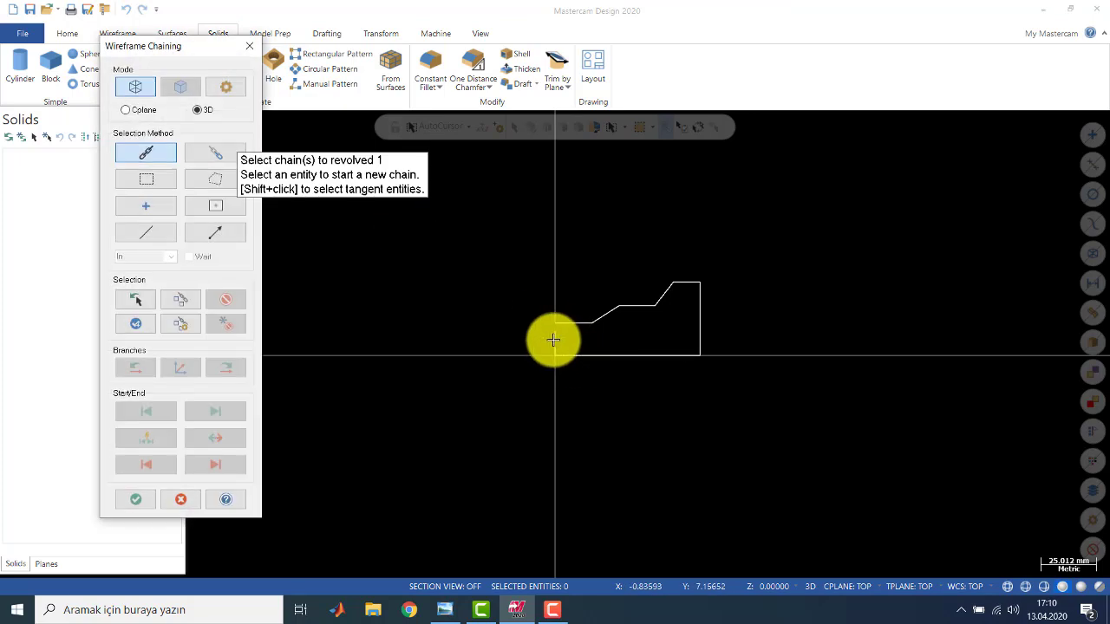
left_click(580, 326)
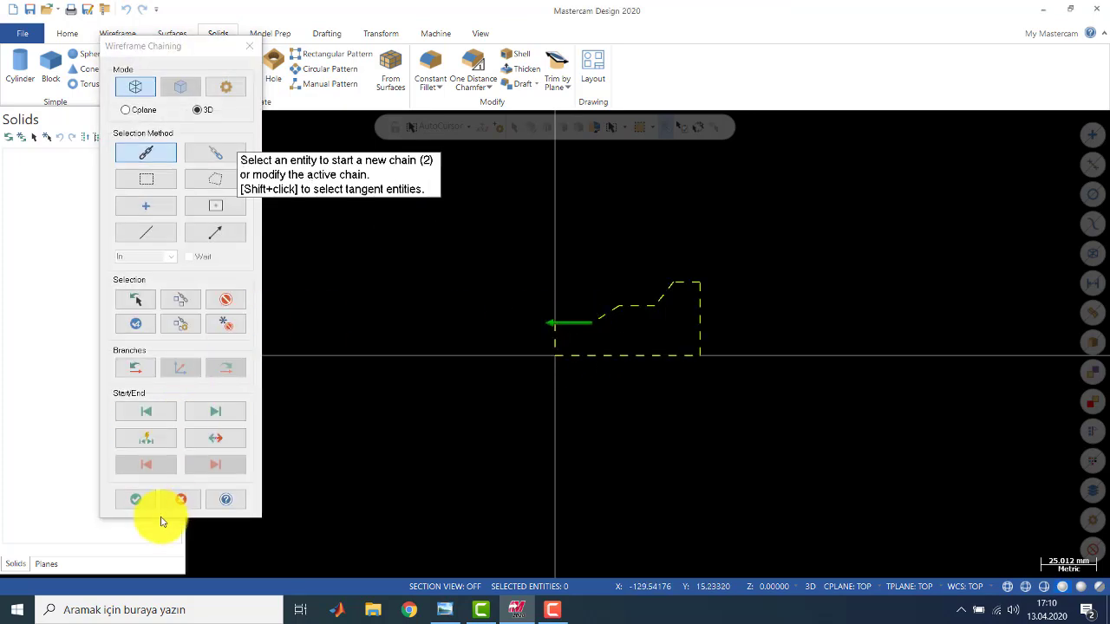
left_click(128, 503)
left_click(553, 338)
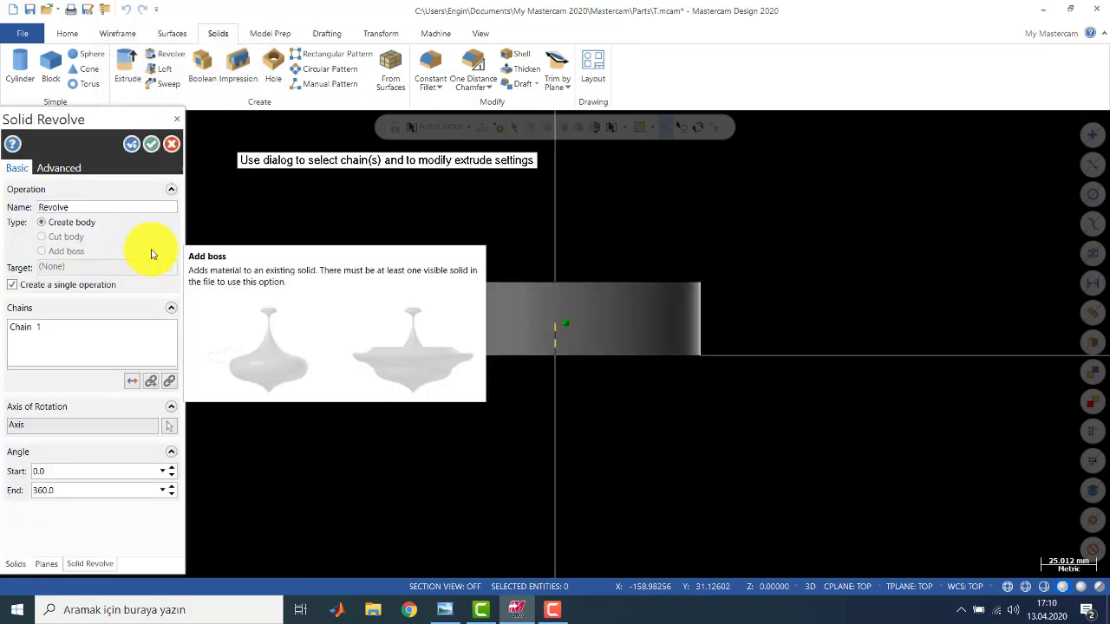
left_click(151, 144)
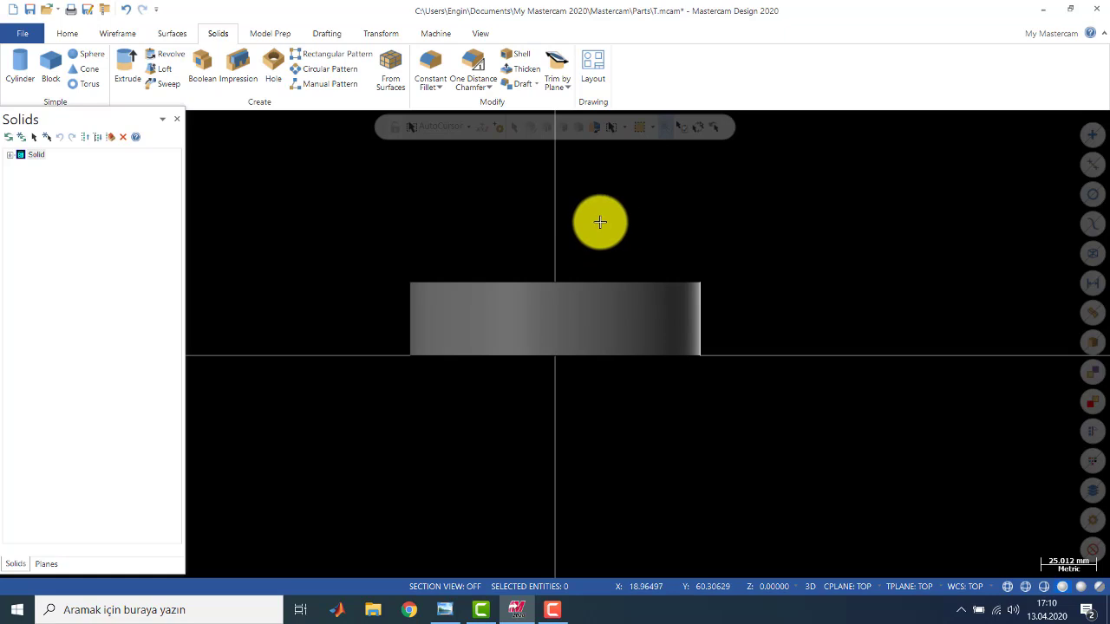
Examine the revolved disc in the isometric view and while orbiting around it
right_click(597, 222)
key("alt+7")
scroll(649, 305, "down", 3)
middle_click_drag(660, 288, 587, 130)
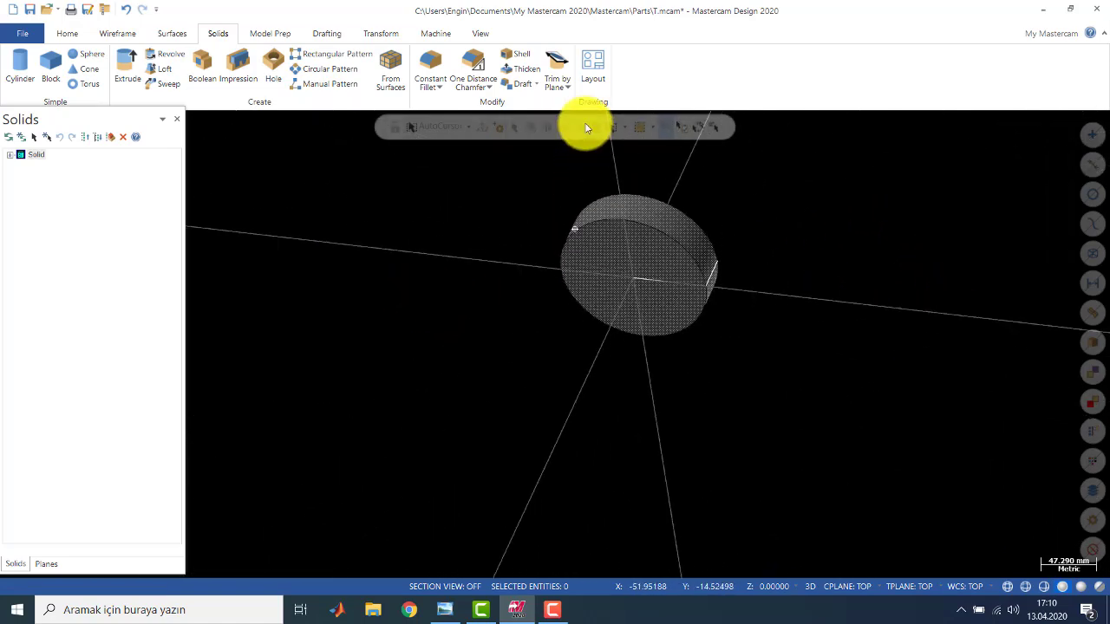
scroll(679, 261, "down", 4)
middle_click_drag(688, 247, 615, 248)
scroll(659, 186, "up", 4)
scroll(647, 200, "up", 2)
mouse_move(654, 209)
middle_mouse_down()
mouse_move(634, 223)
mouse_move(668, 205)
mouse_move(669, 217)
middle_mouse_up()
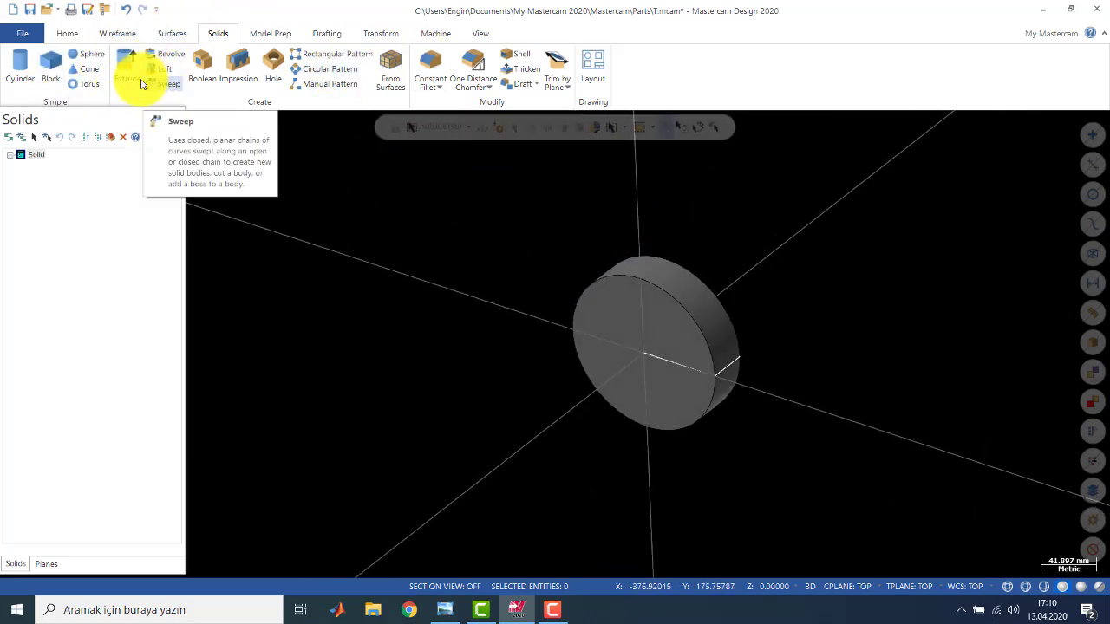
Select the disc and its profile for a Dynamic move and place the gnomon at the world origin
left_click(378, 34)
left_click(22, 63)
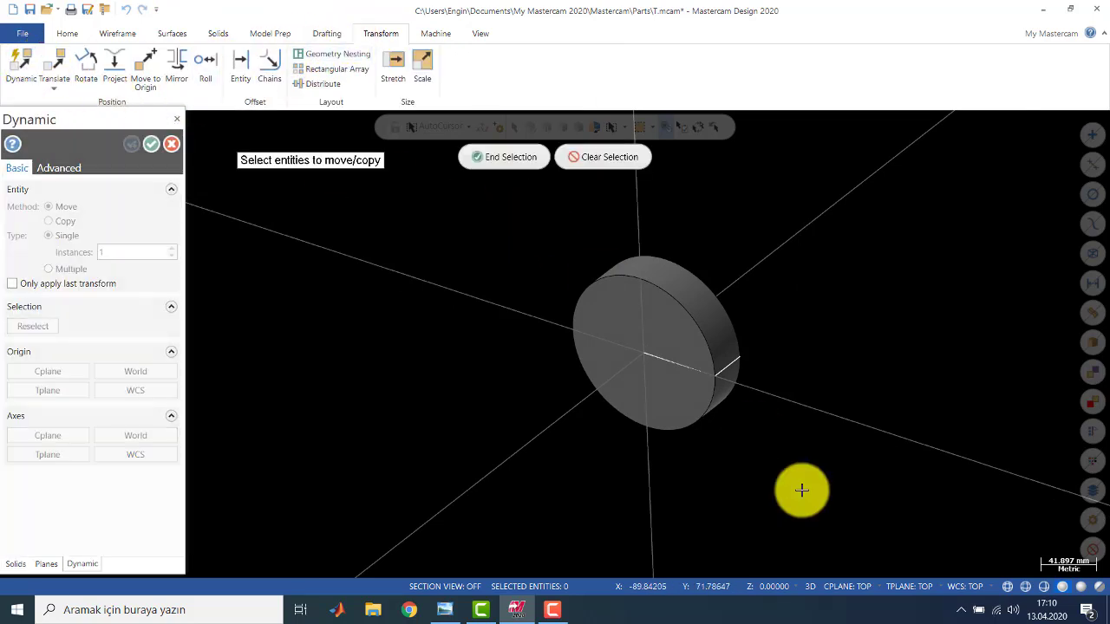
left_click_drag(510, 204, 817, 470)
left_click(495, 158)
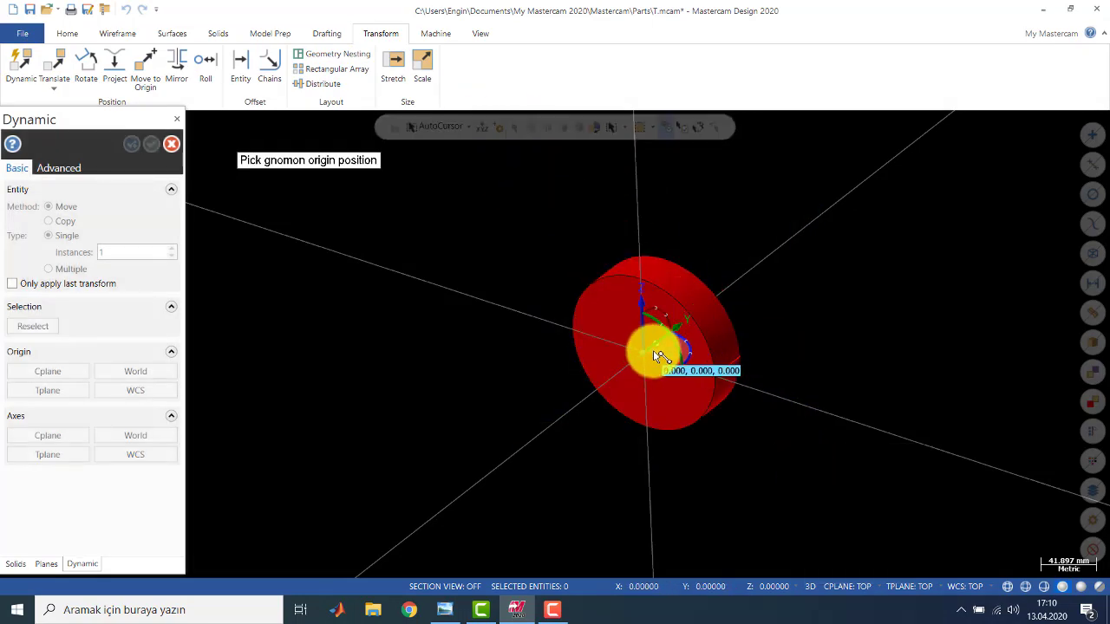
middle_click_drag(671, 321, 567, 350)
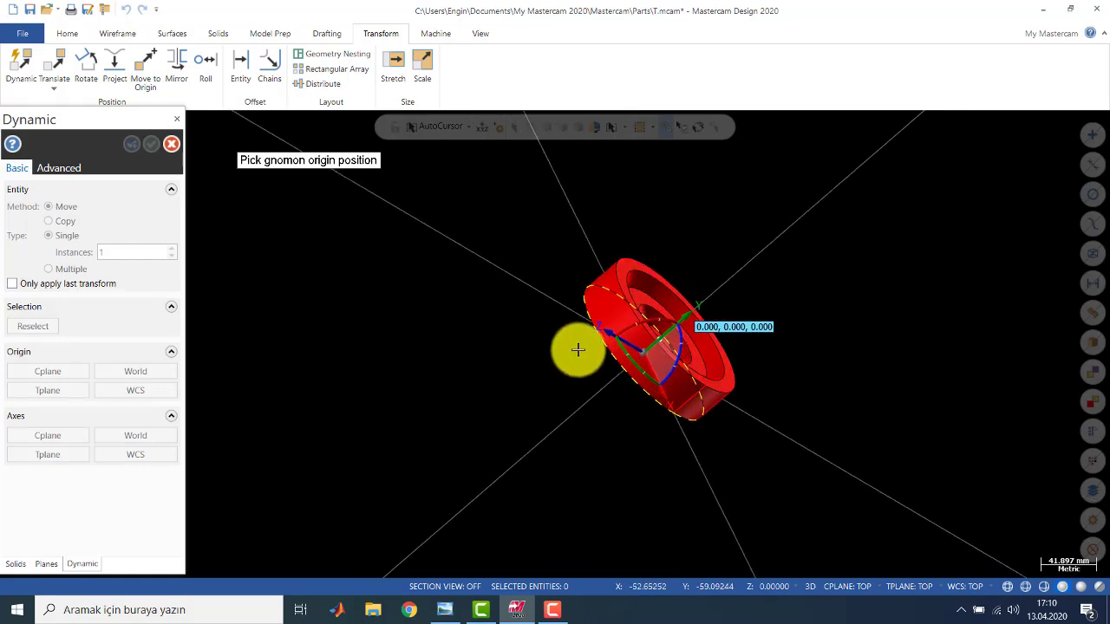
middle_click_drag(666, 345, 703, 307)
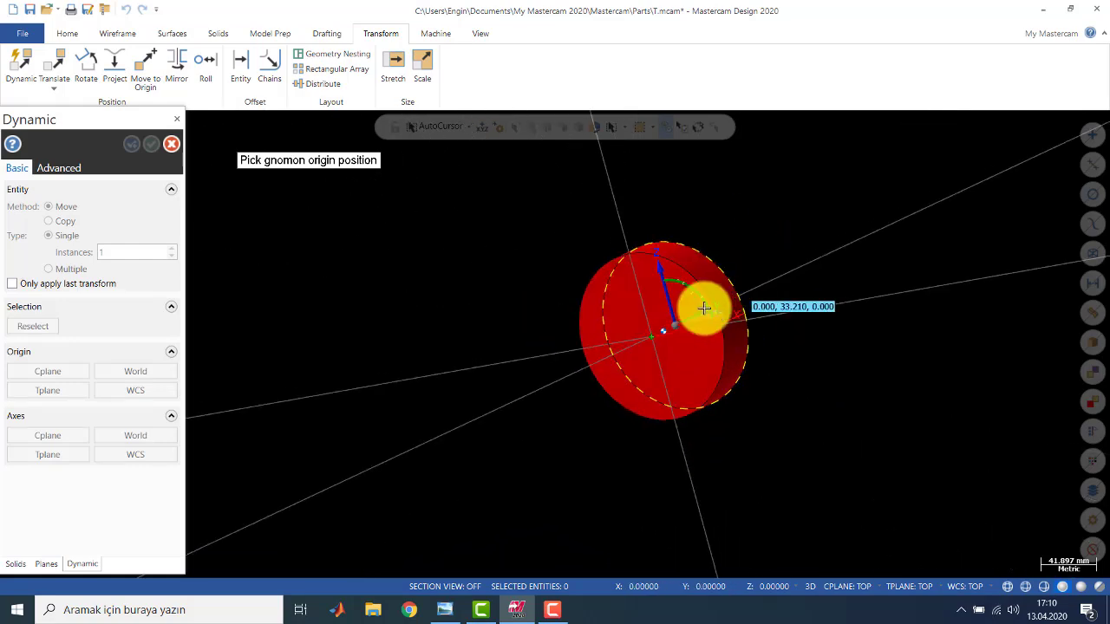
left_click(647, 335)
left_click(681, 314)
Rotate the disc and profile a quarter turn about the gnomon's X axis so the stepped recess faces up, and accept the move
middle_click_drag(665, 318, 640, 356)
left_click_drag(674, 312, 685, 264)
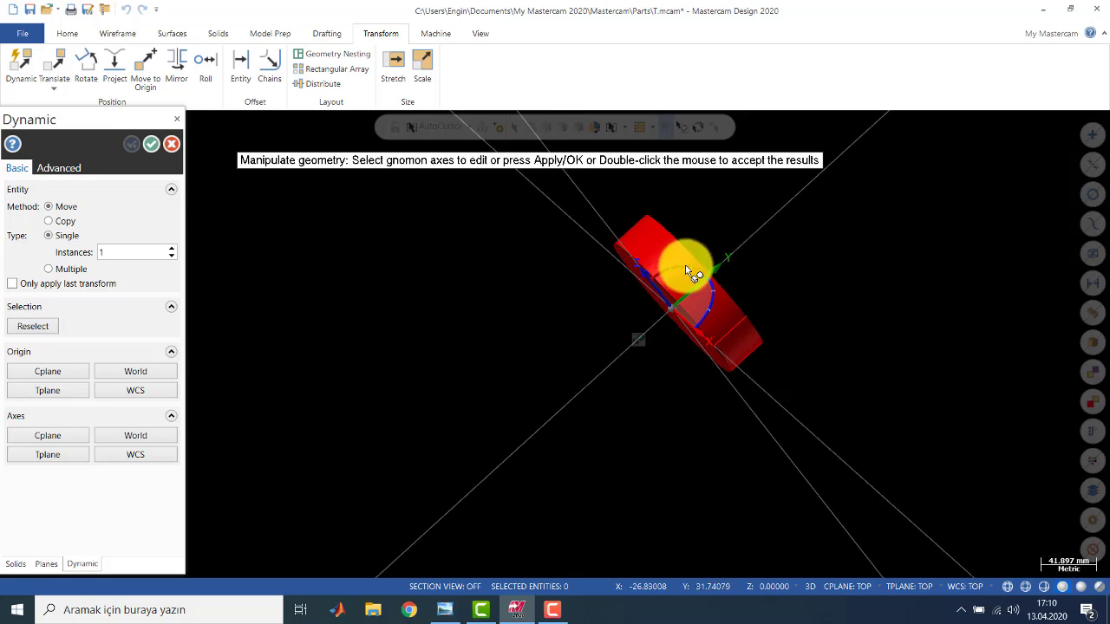
left_click(685, 266)
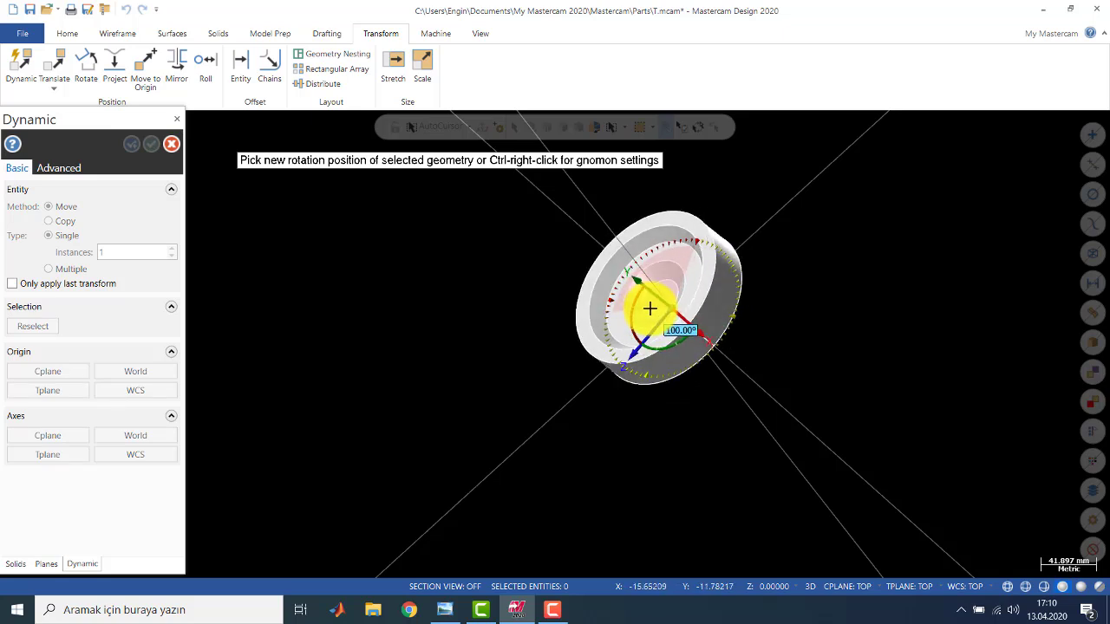
left_click(649, 303)
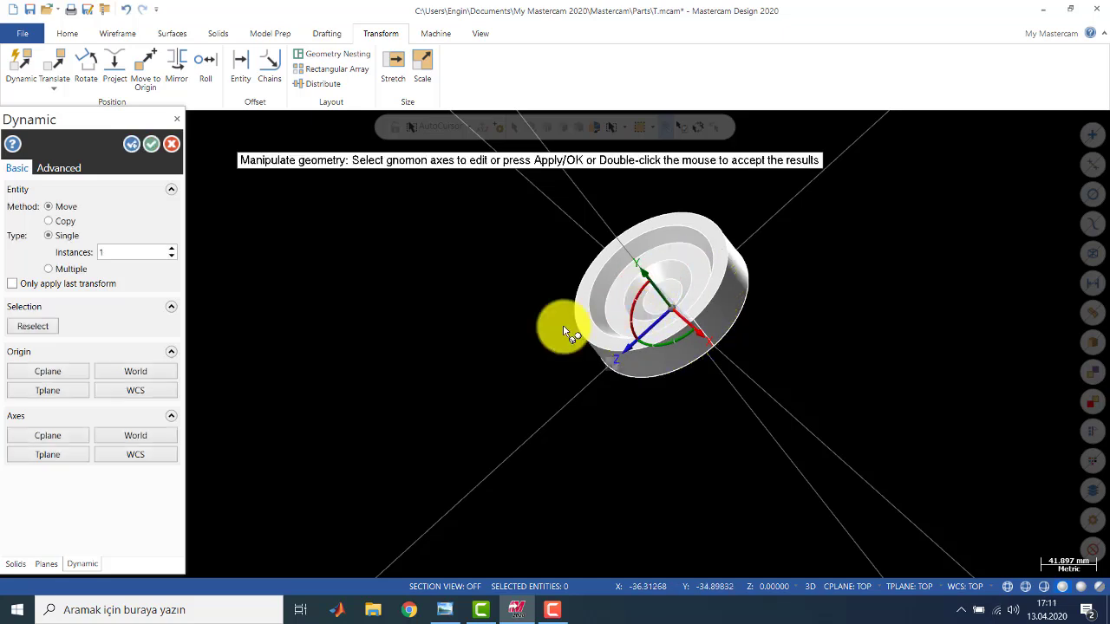
middle_click_drag(555, 339, 520, 240)
right_click(520, 242)
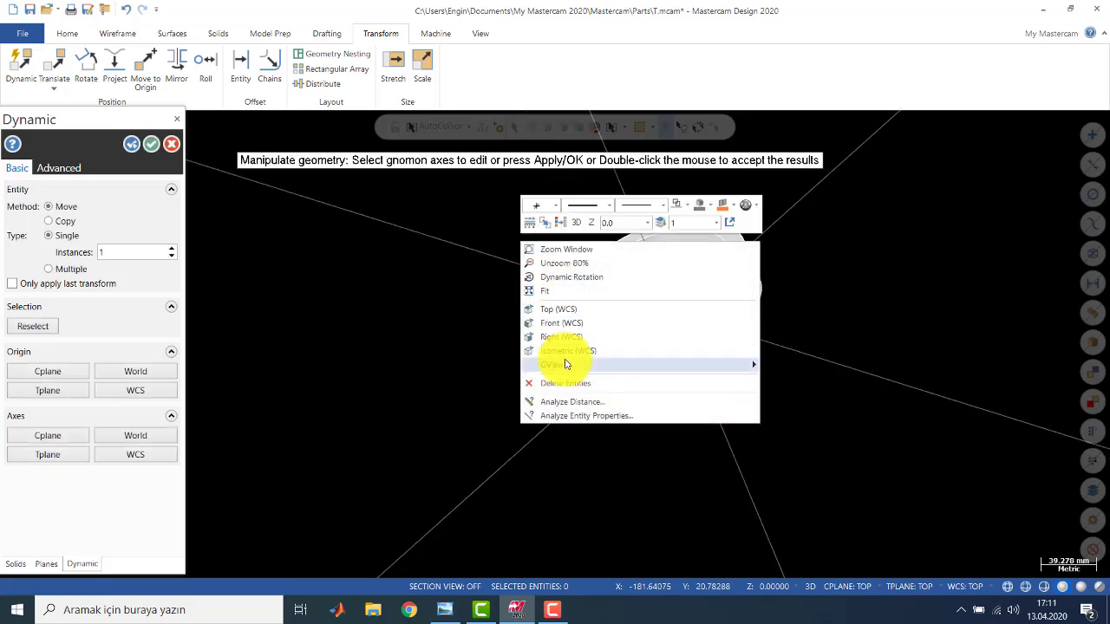
left_click(559, 350)
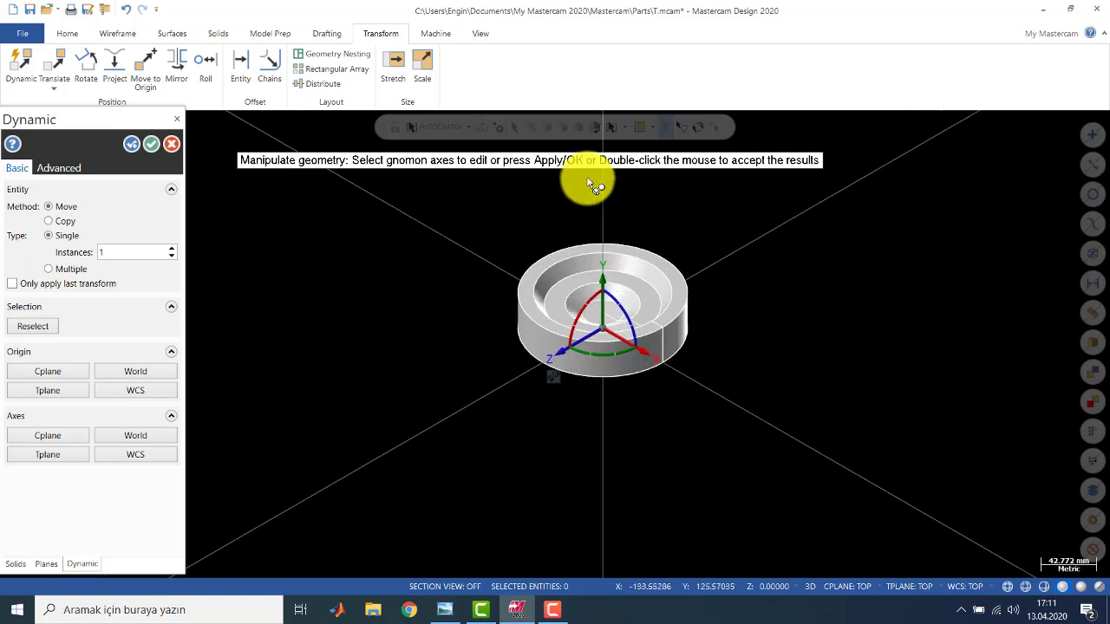
scroll(586, 217, "up", 4)
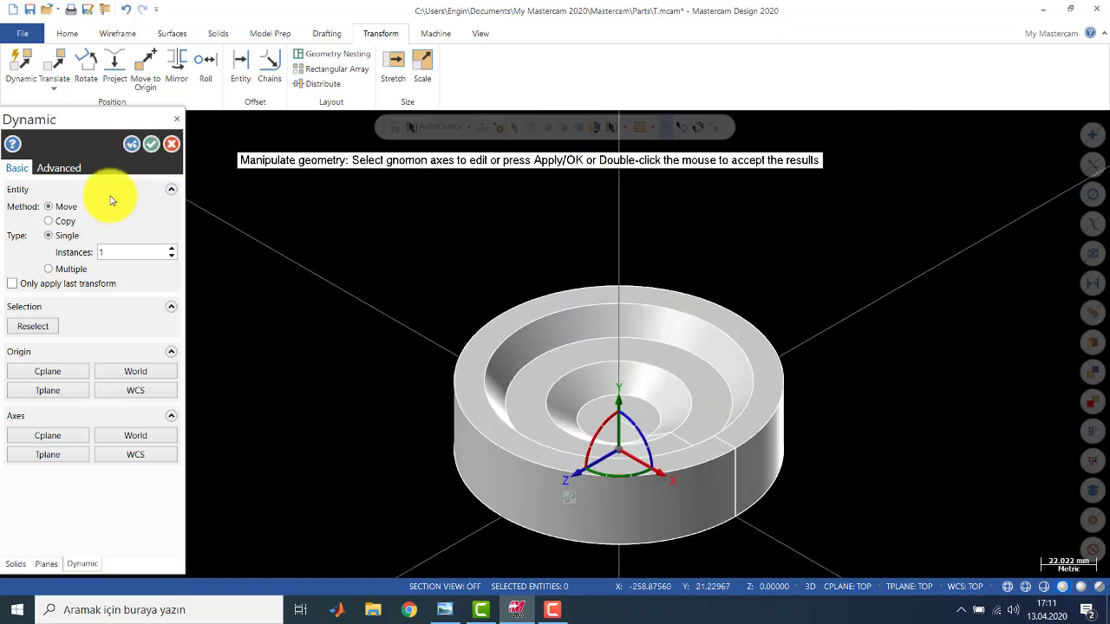
left_click(153, 145)
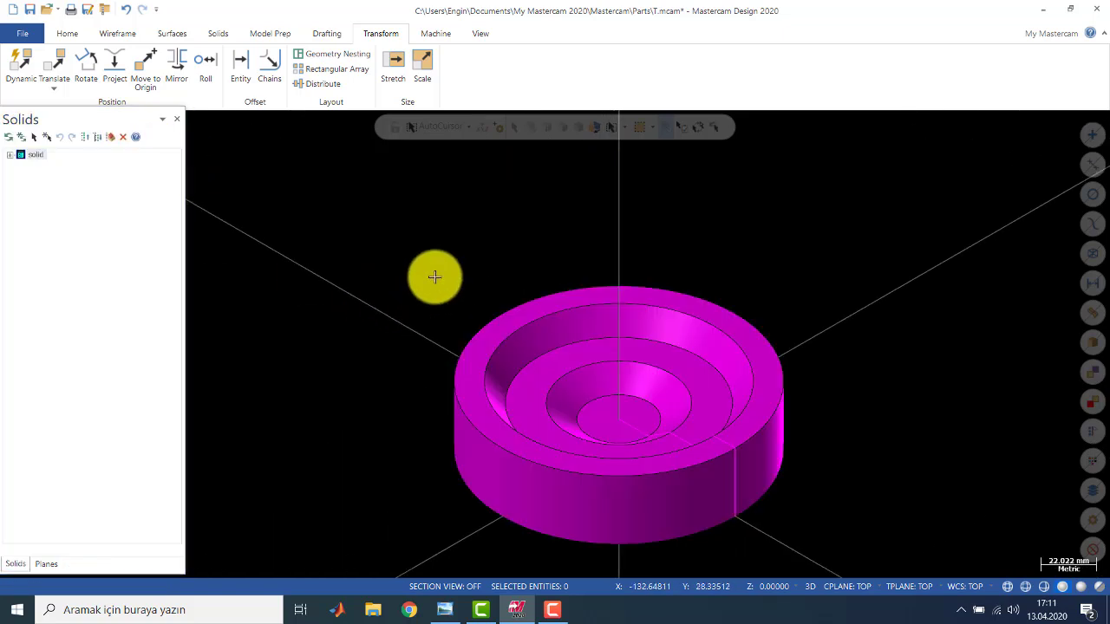
Clear the transform result colours and hide everything except the revolved disc
left_click(72, 36)
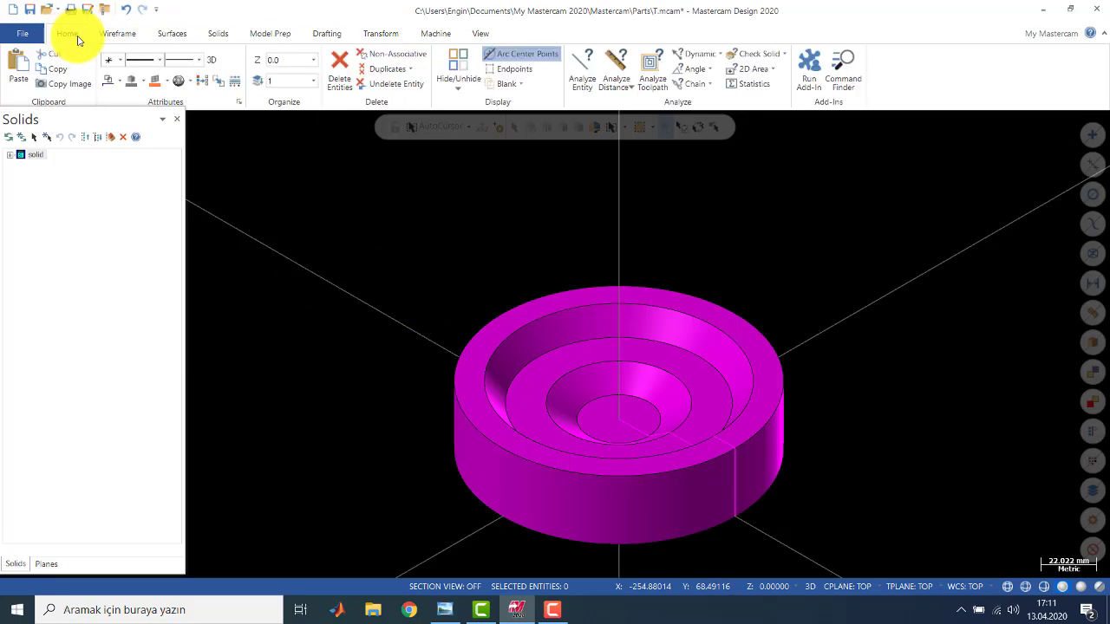
left_click(236, 83)
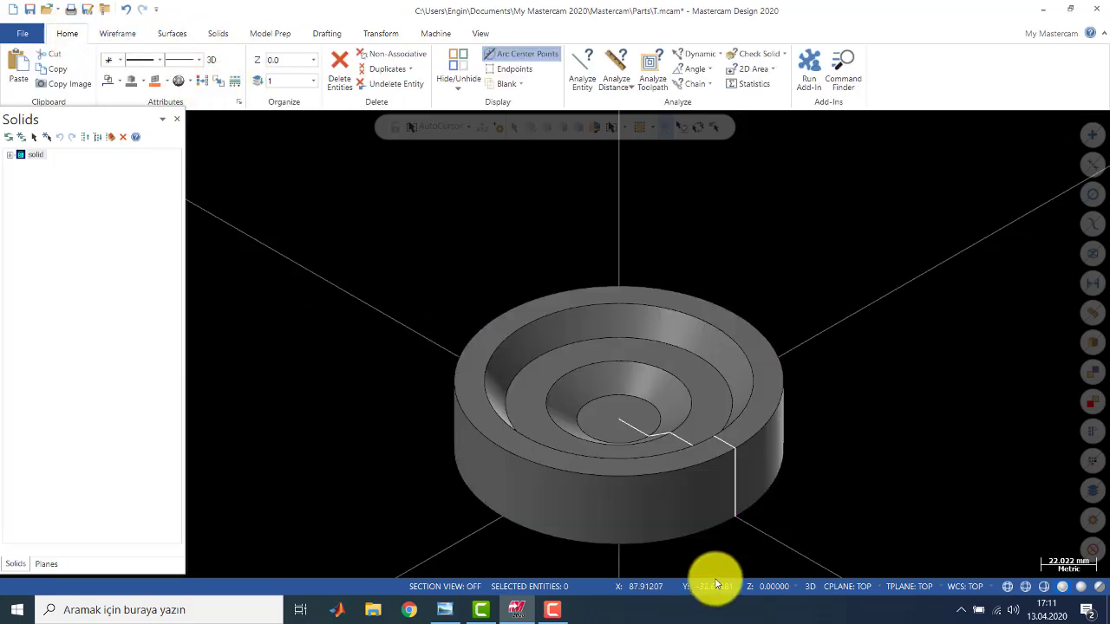
scroll(653, 483, "up", 1)
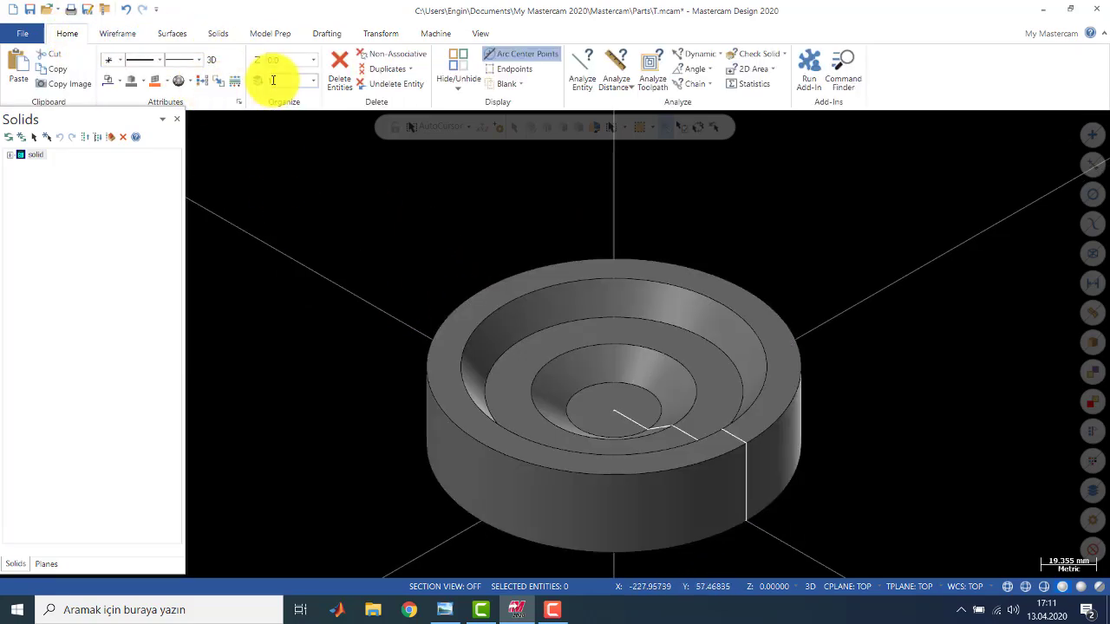
left_click(457, 60)
left_click(509, 157)
scroll(619, 414, "down", 5)
scroll(628, 438, "up", 2)
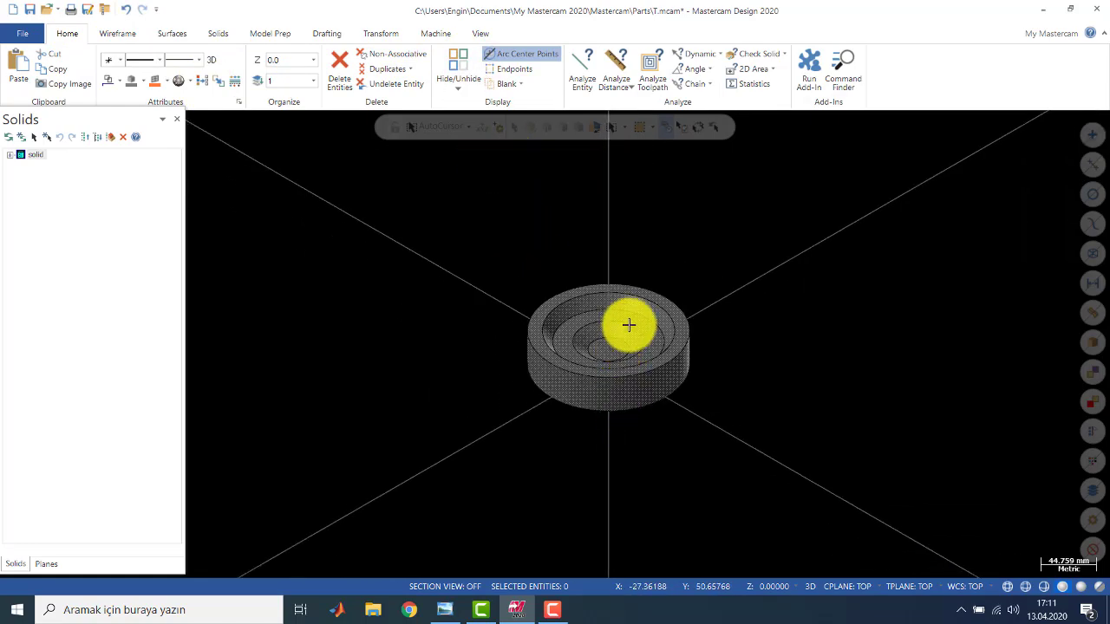
Project a copy of the recess's upper circular edge to a depth of 150 mm
left_click(381, 34)
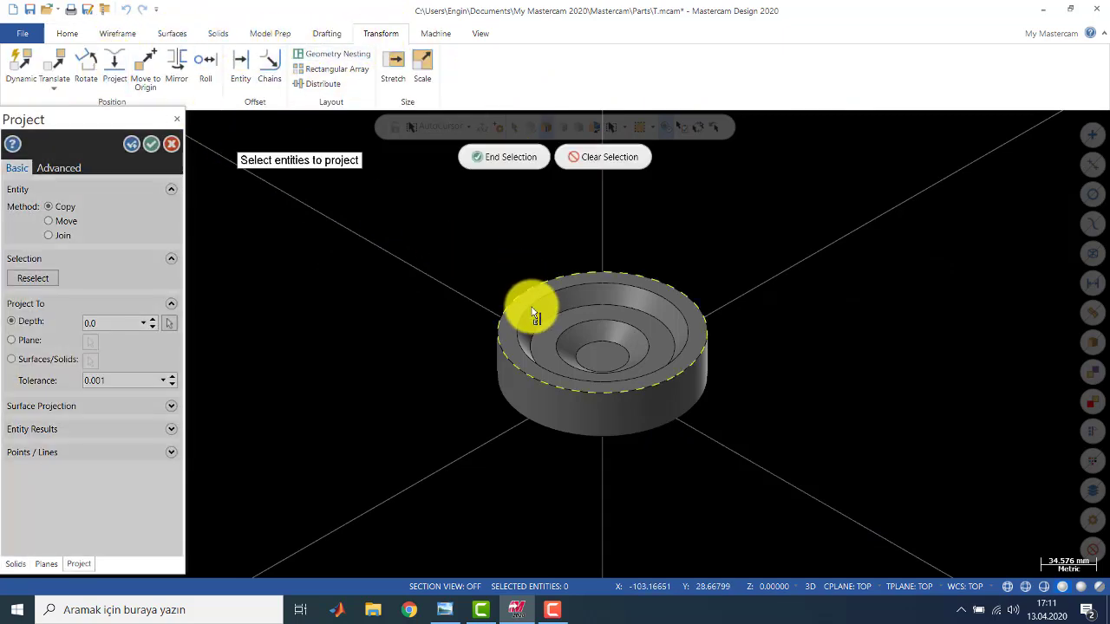
left_click(499, 157)
type("2")
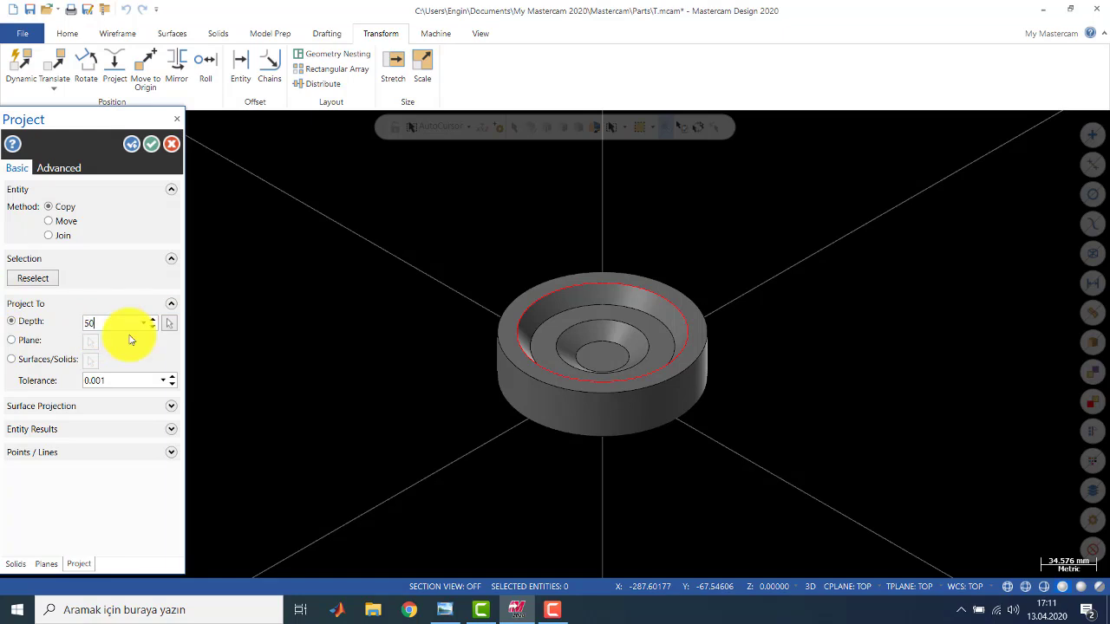
middle_click_drag(427, 338, 424, 312)
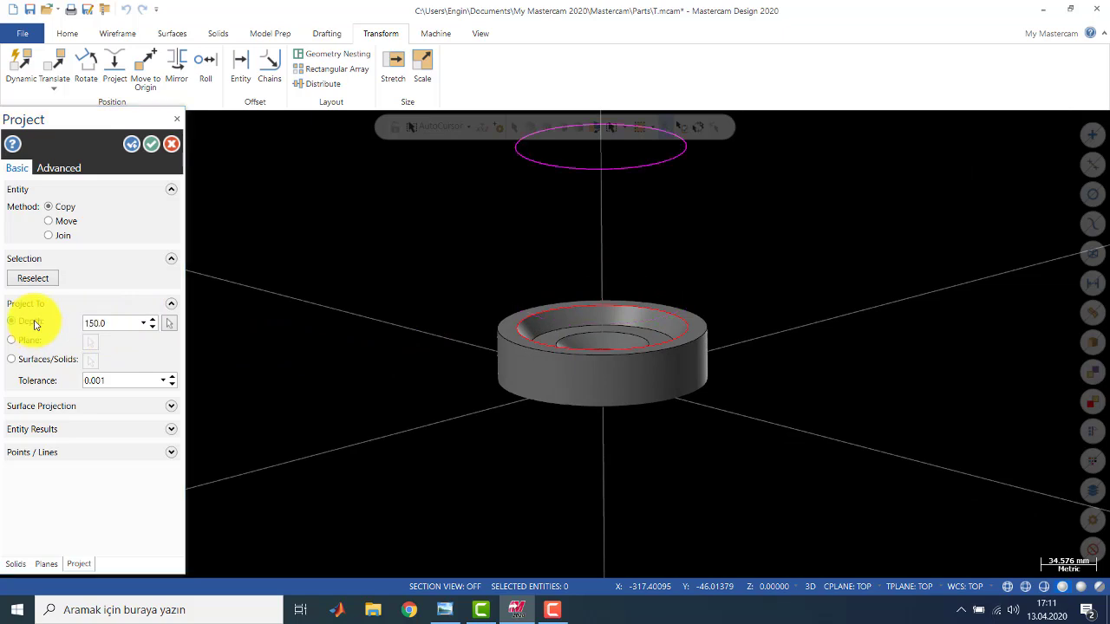
left_click(151, 149)
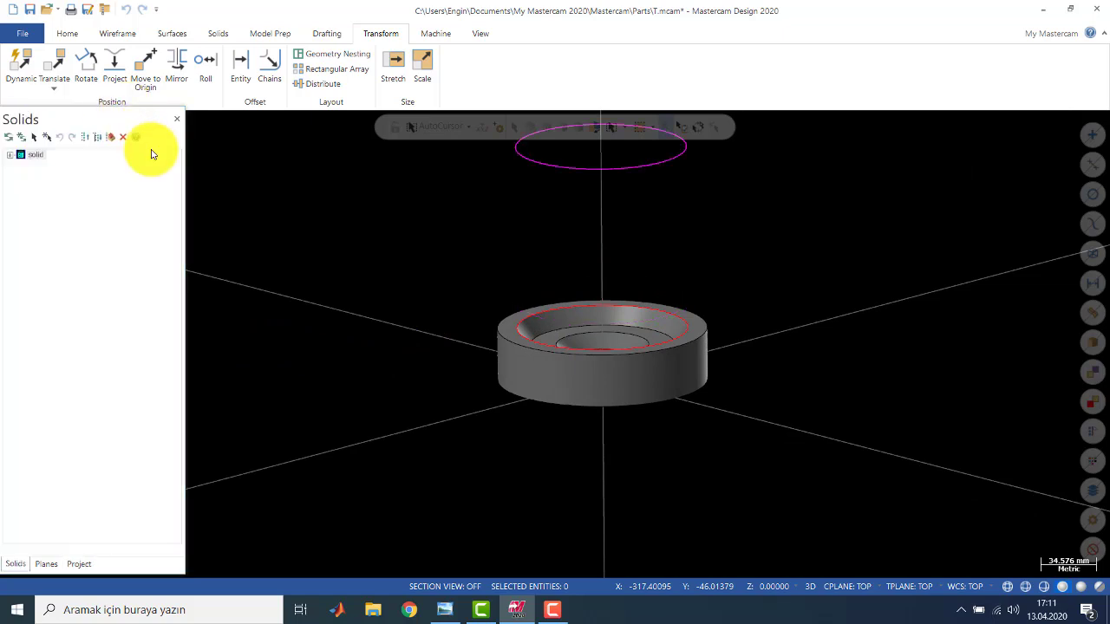
Create a solid Impression from the projected circle above the disc, using the disc body as the target
scroll(525, 236, "down", 4)
middle_click_drag(580, 169, 540, 196)
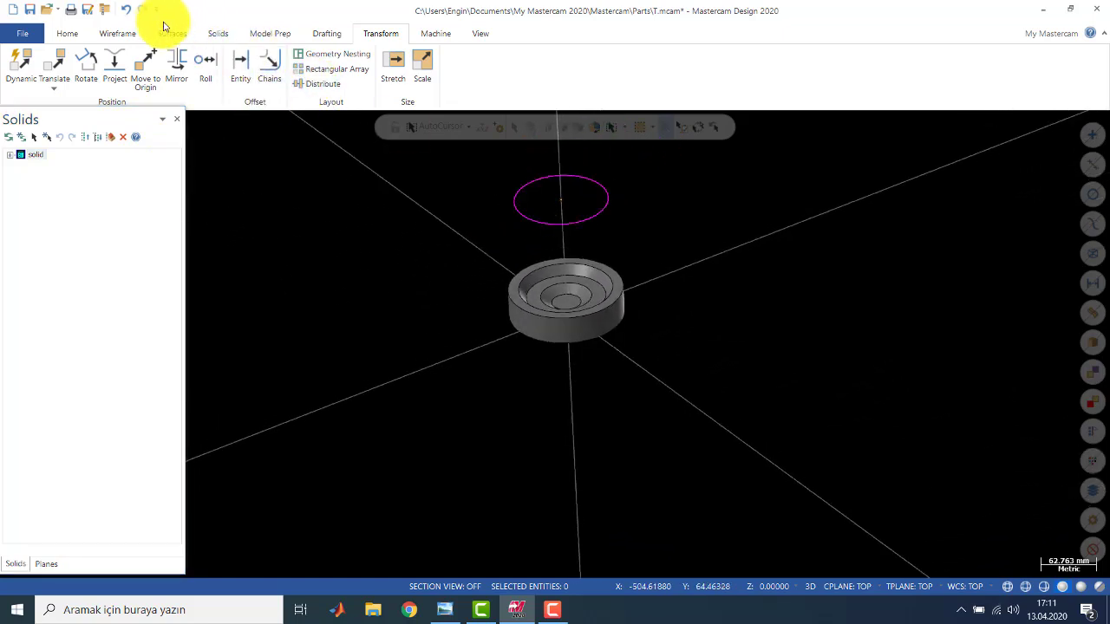
left_click(215, 33)
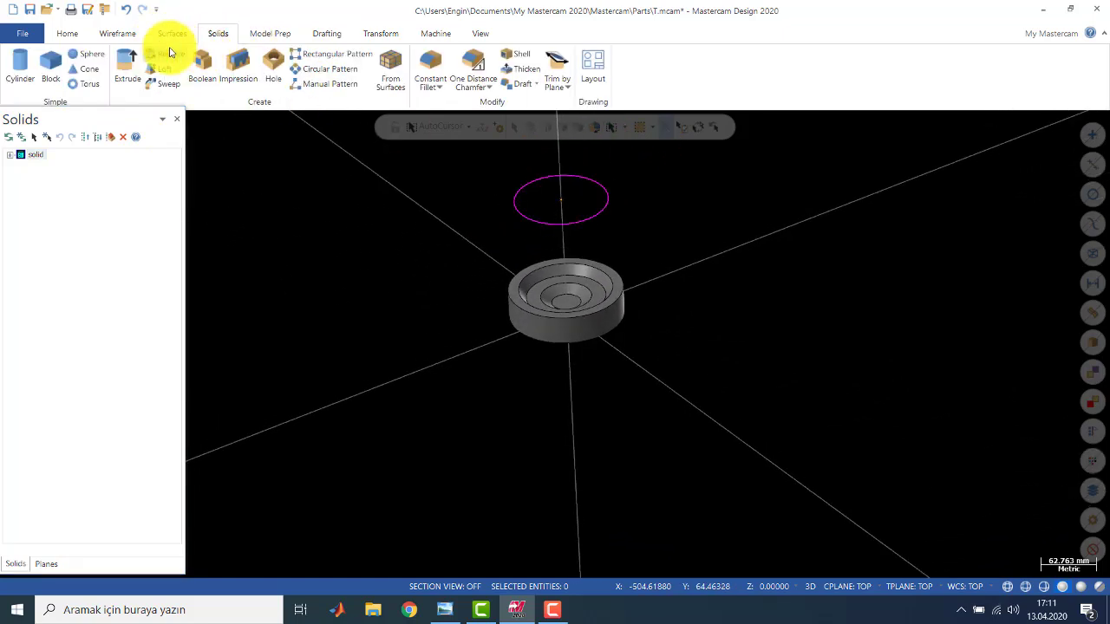
left_click(239, 68)
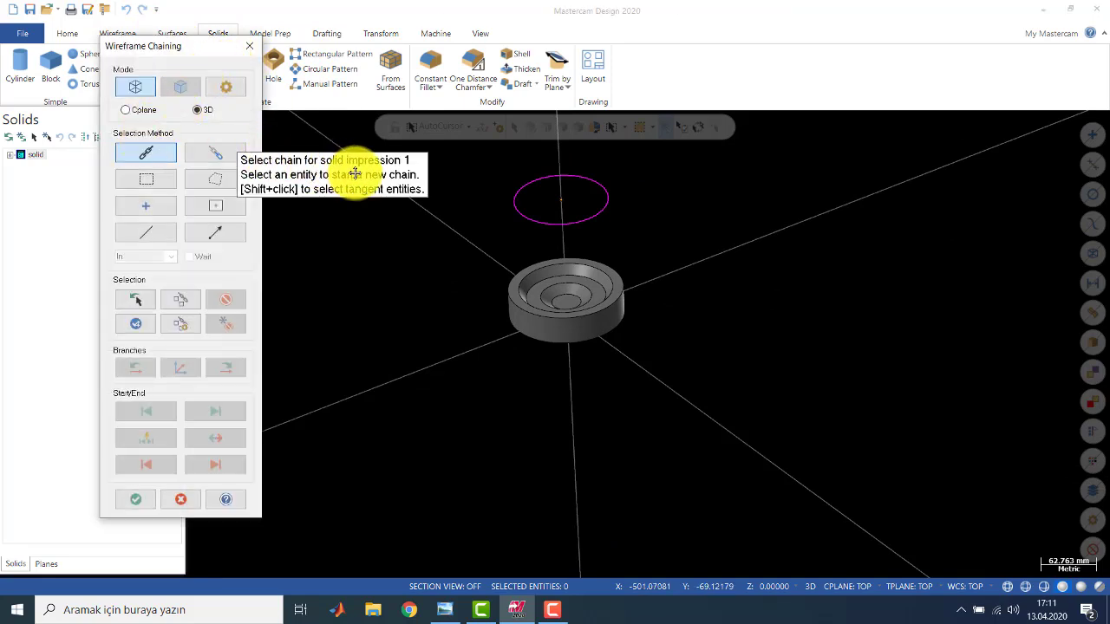
left_click(558, 228)
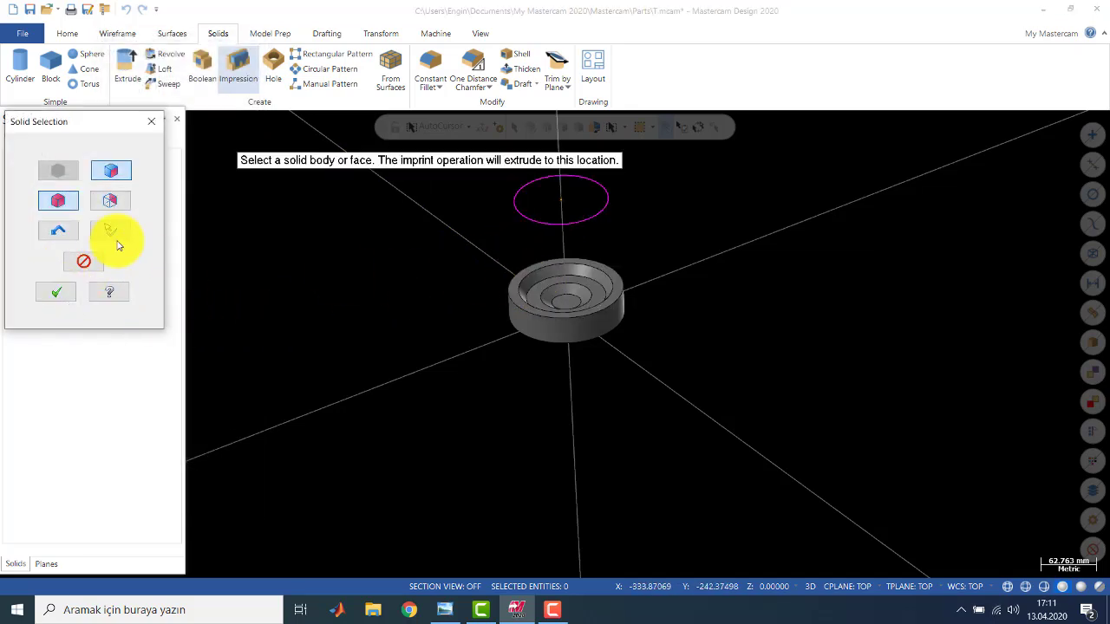
left_click(532, 291)
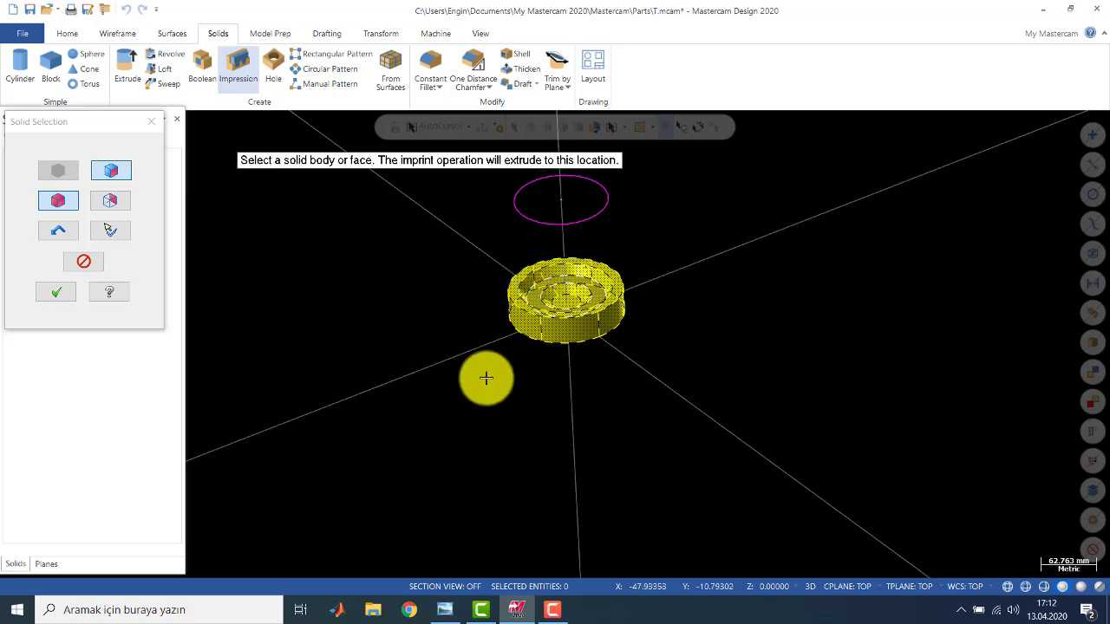
left_click(59, 295)
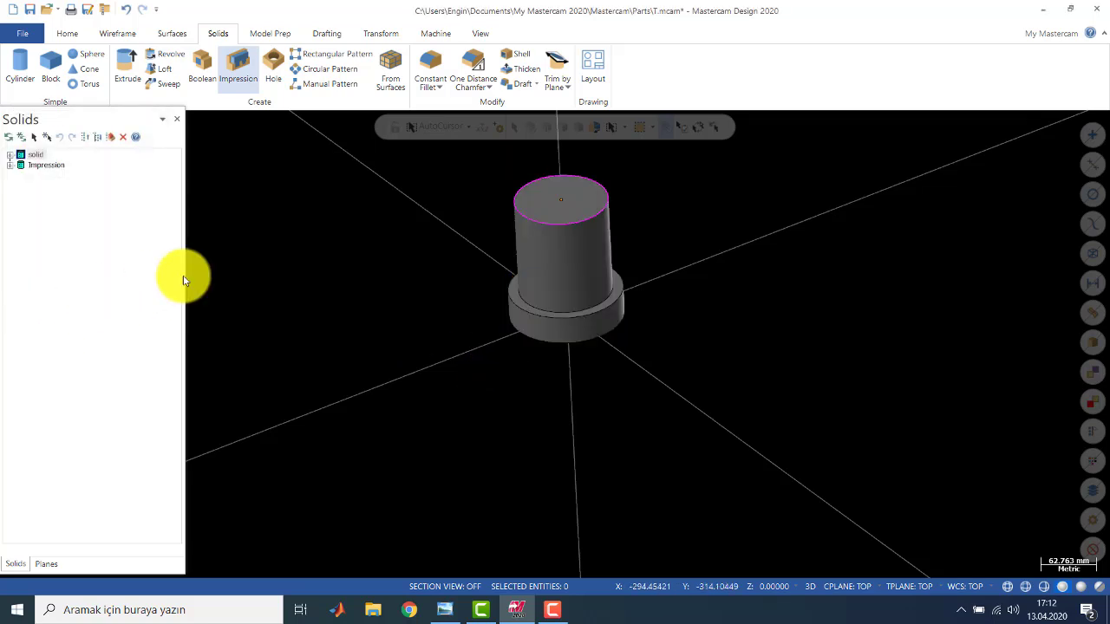
Examine the disc and the impression body by switching the display between wireframe and shaded
middle_click_drag(530, 280, 546, 339)
left_click(544, 338)
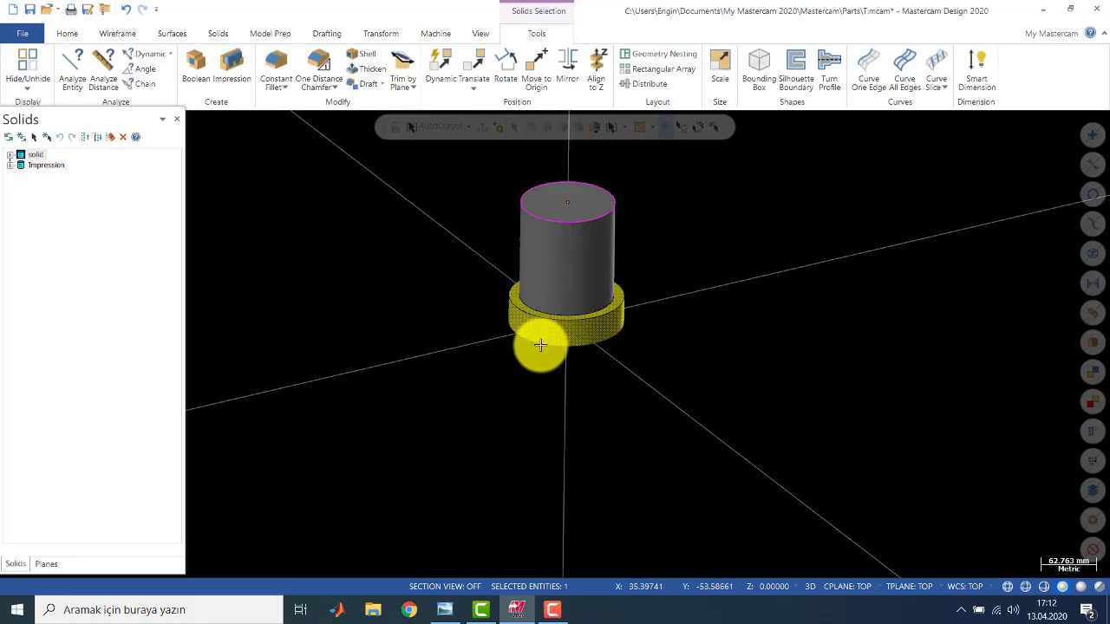
key("alt+s")
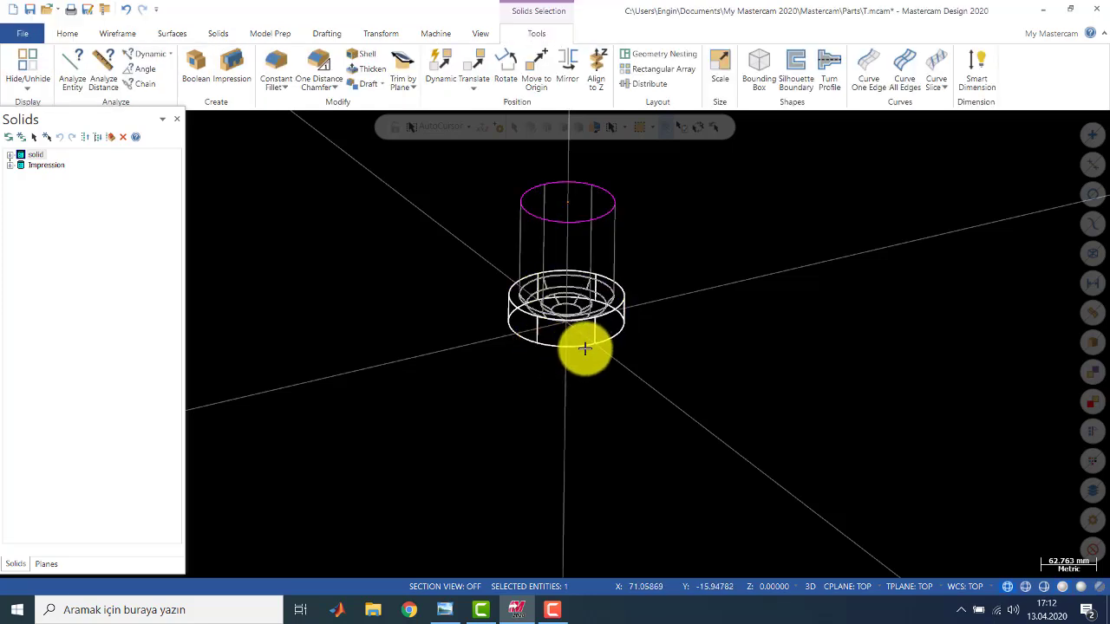
key("alt")
key("alt+s")
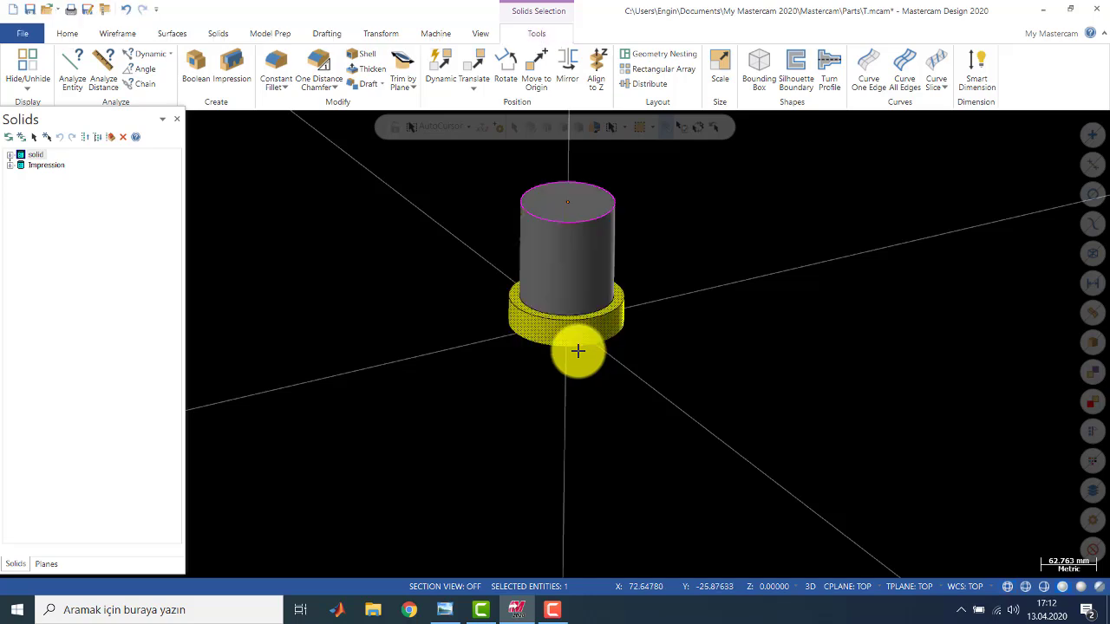
key("Escape")
key("alt")
key("s")
Start a Translate of the cylindrical impression body along the Z axis
left_click(553, 250)
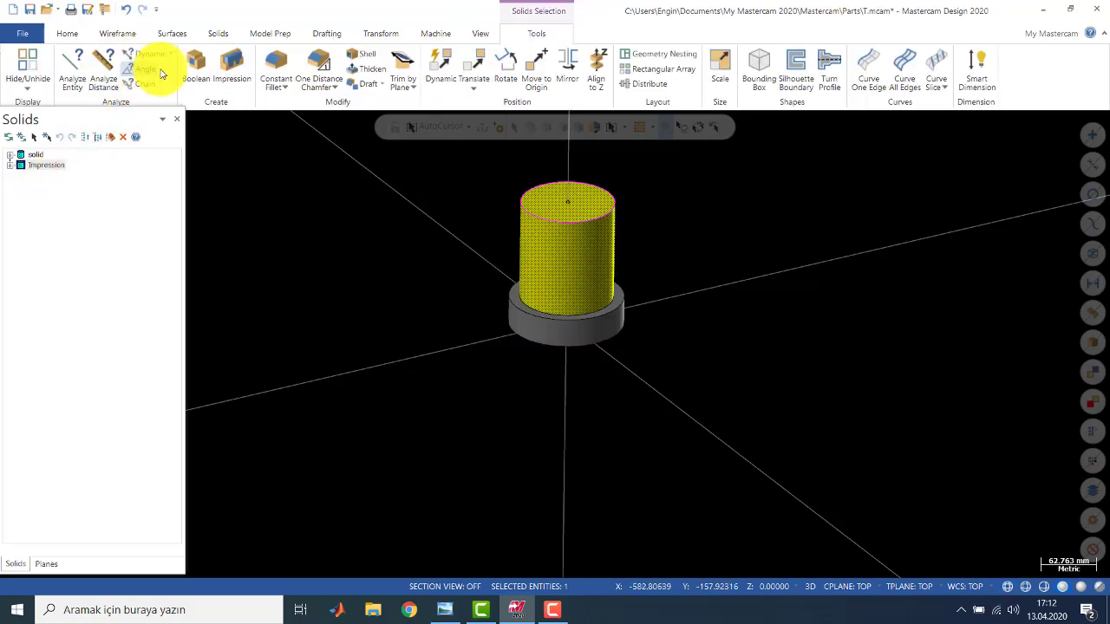
left_click(374, 33)
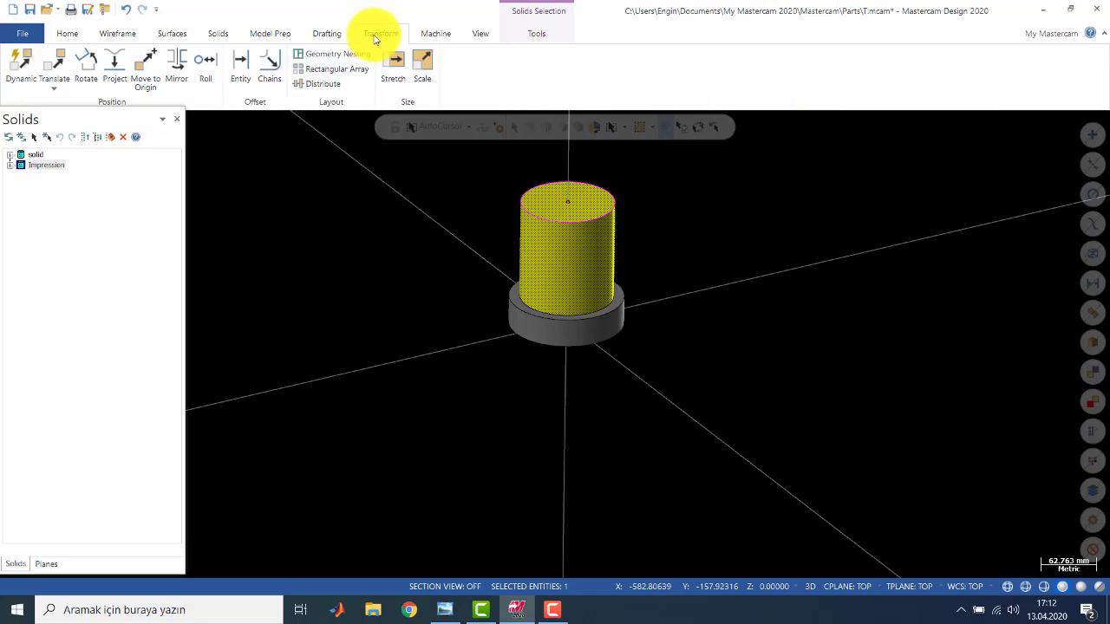
left_click(55, 65)
left_click(568, 248)
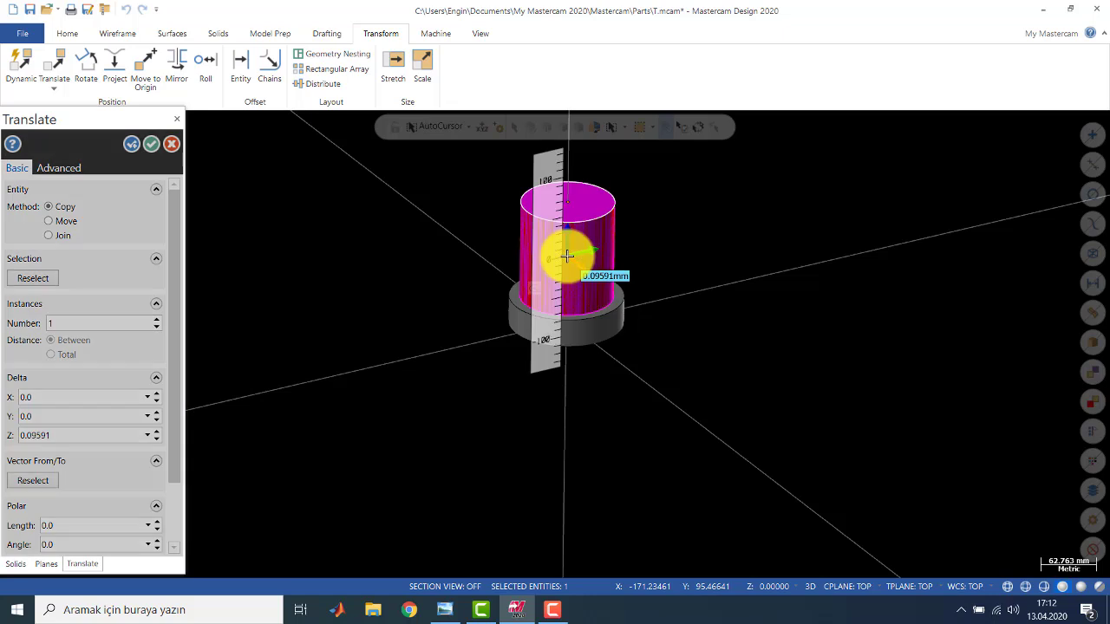